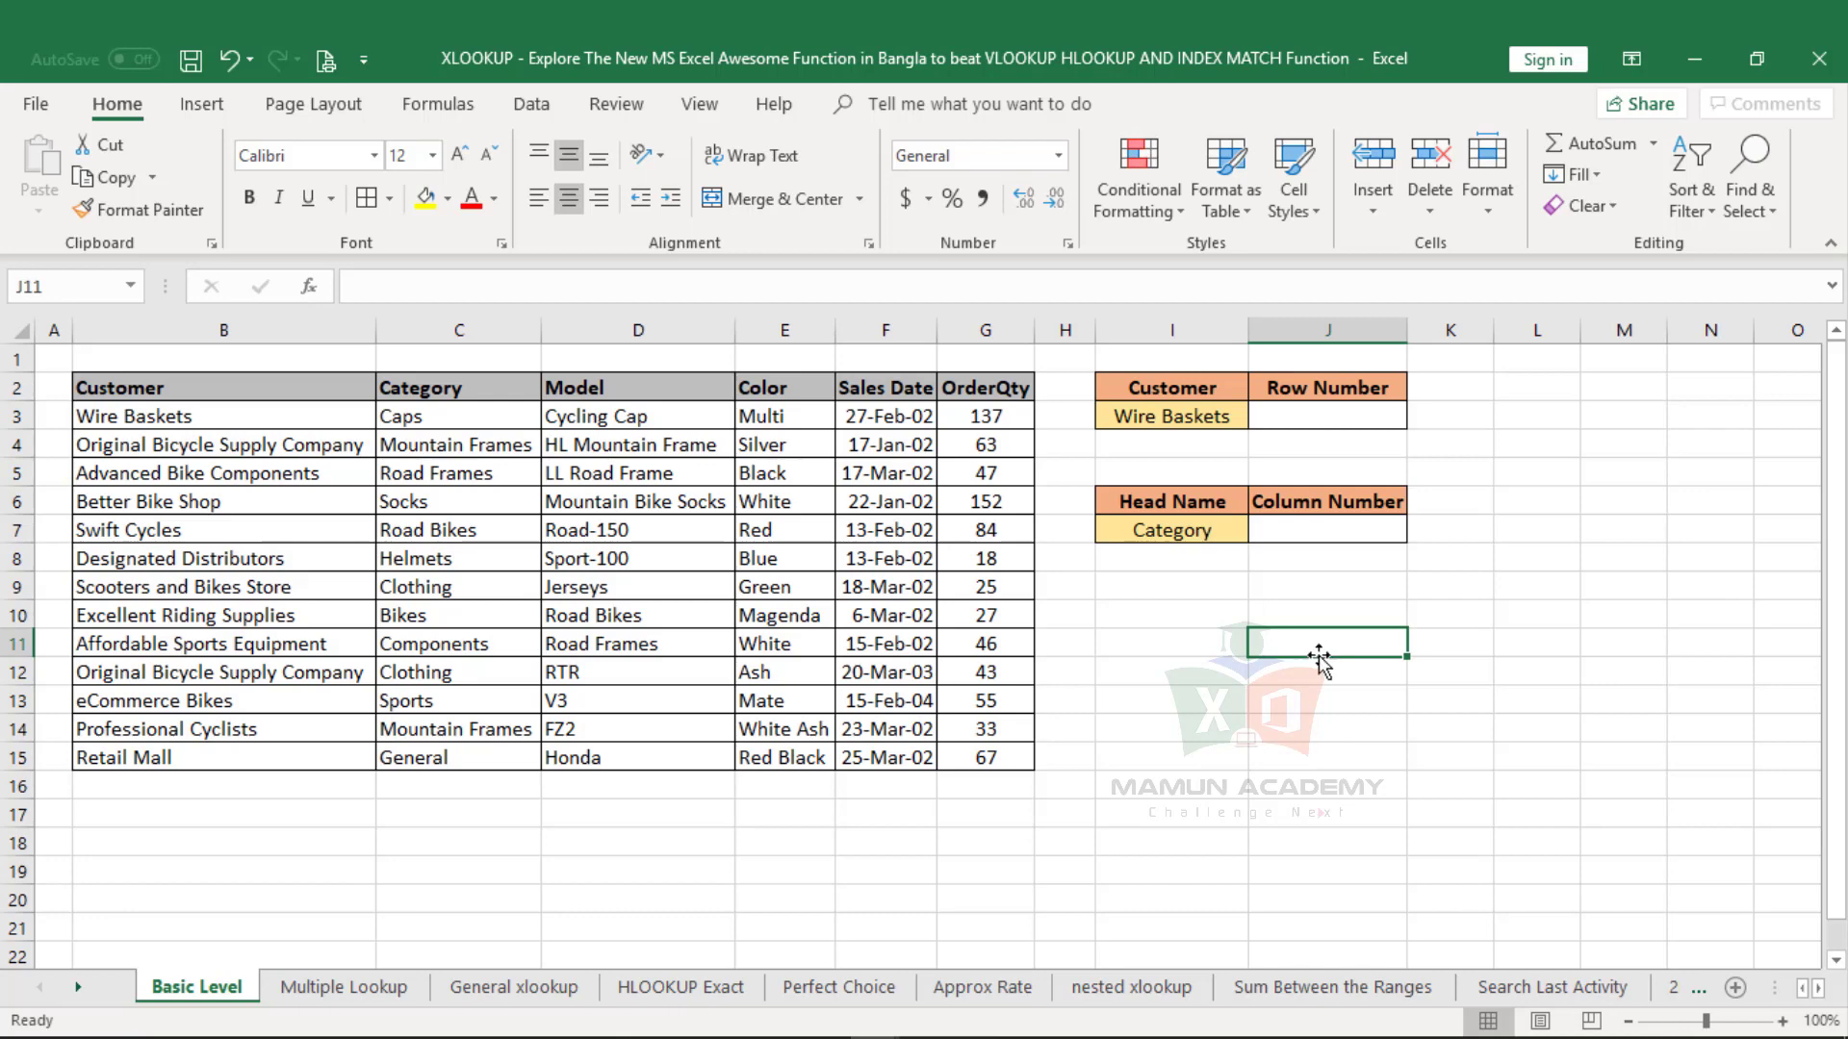
- Center the header text across row 2 horizontally
left_click(17, 389)
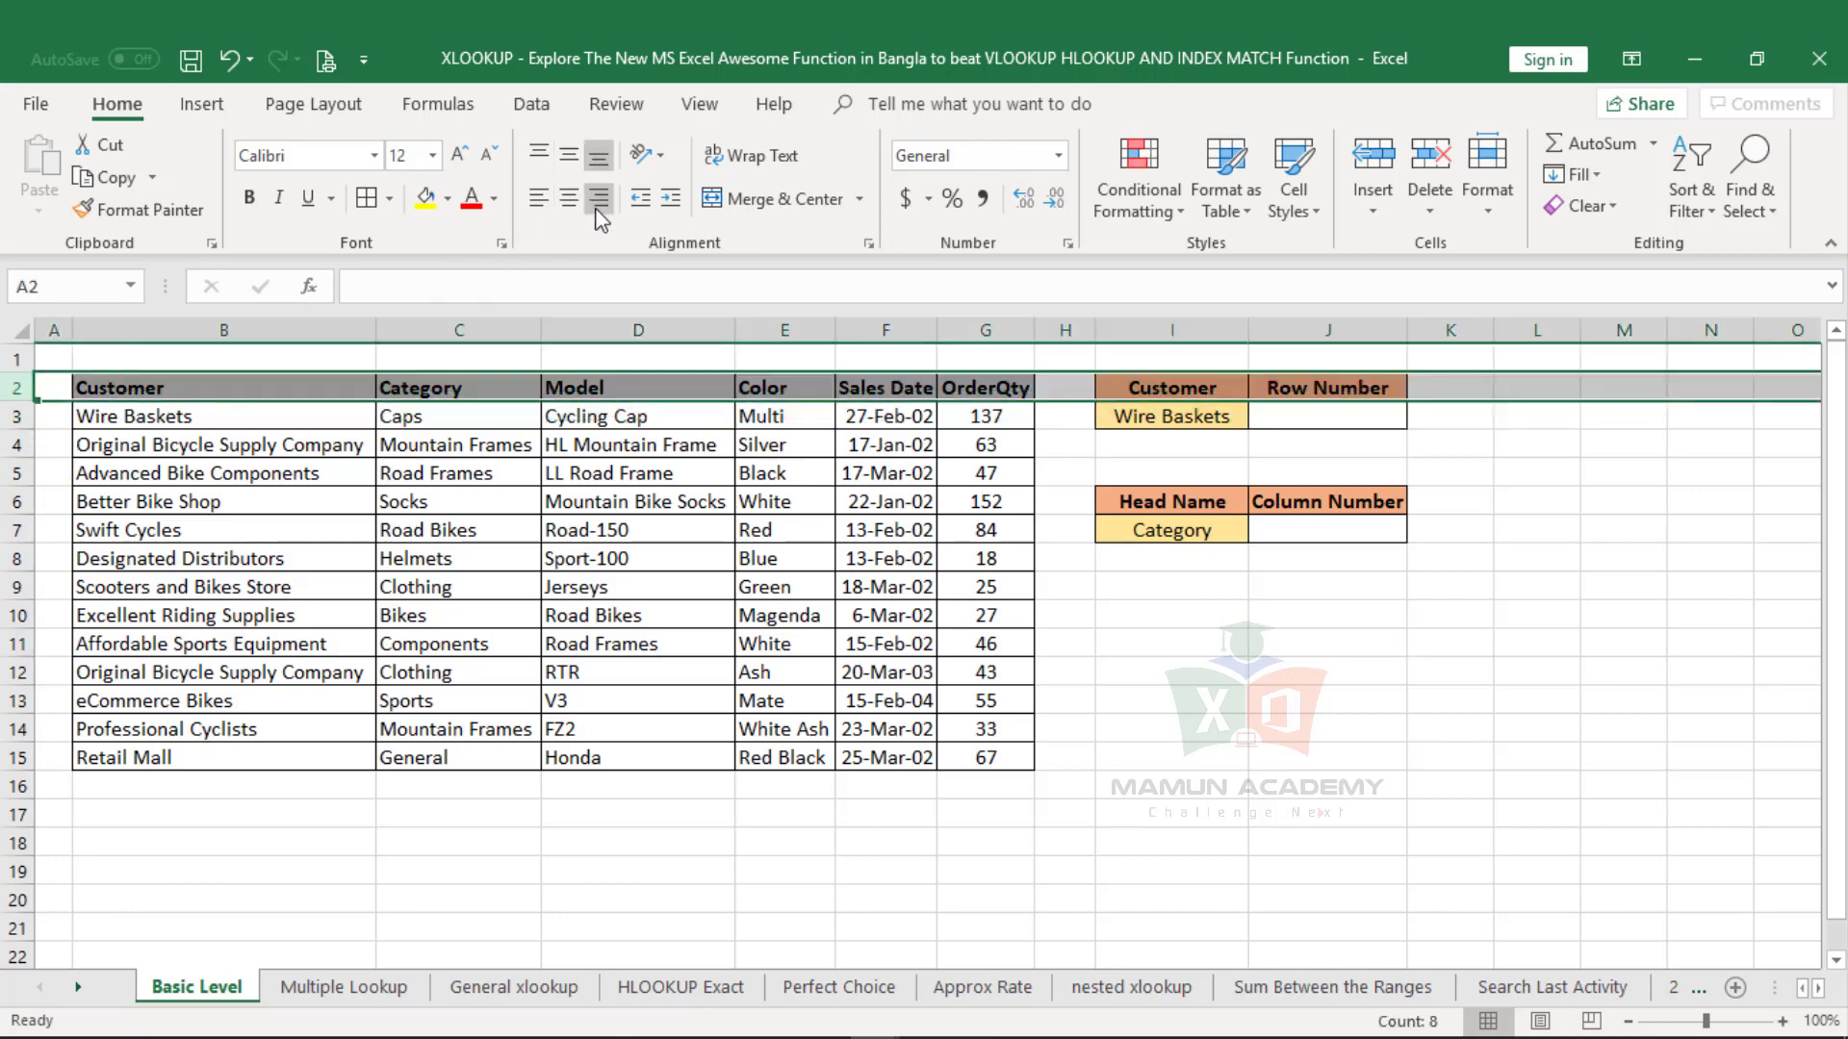
left_click(569, 198)
left_click(694, 488)
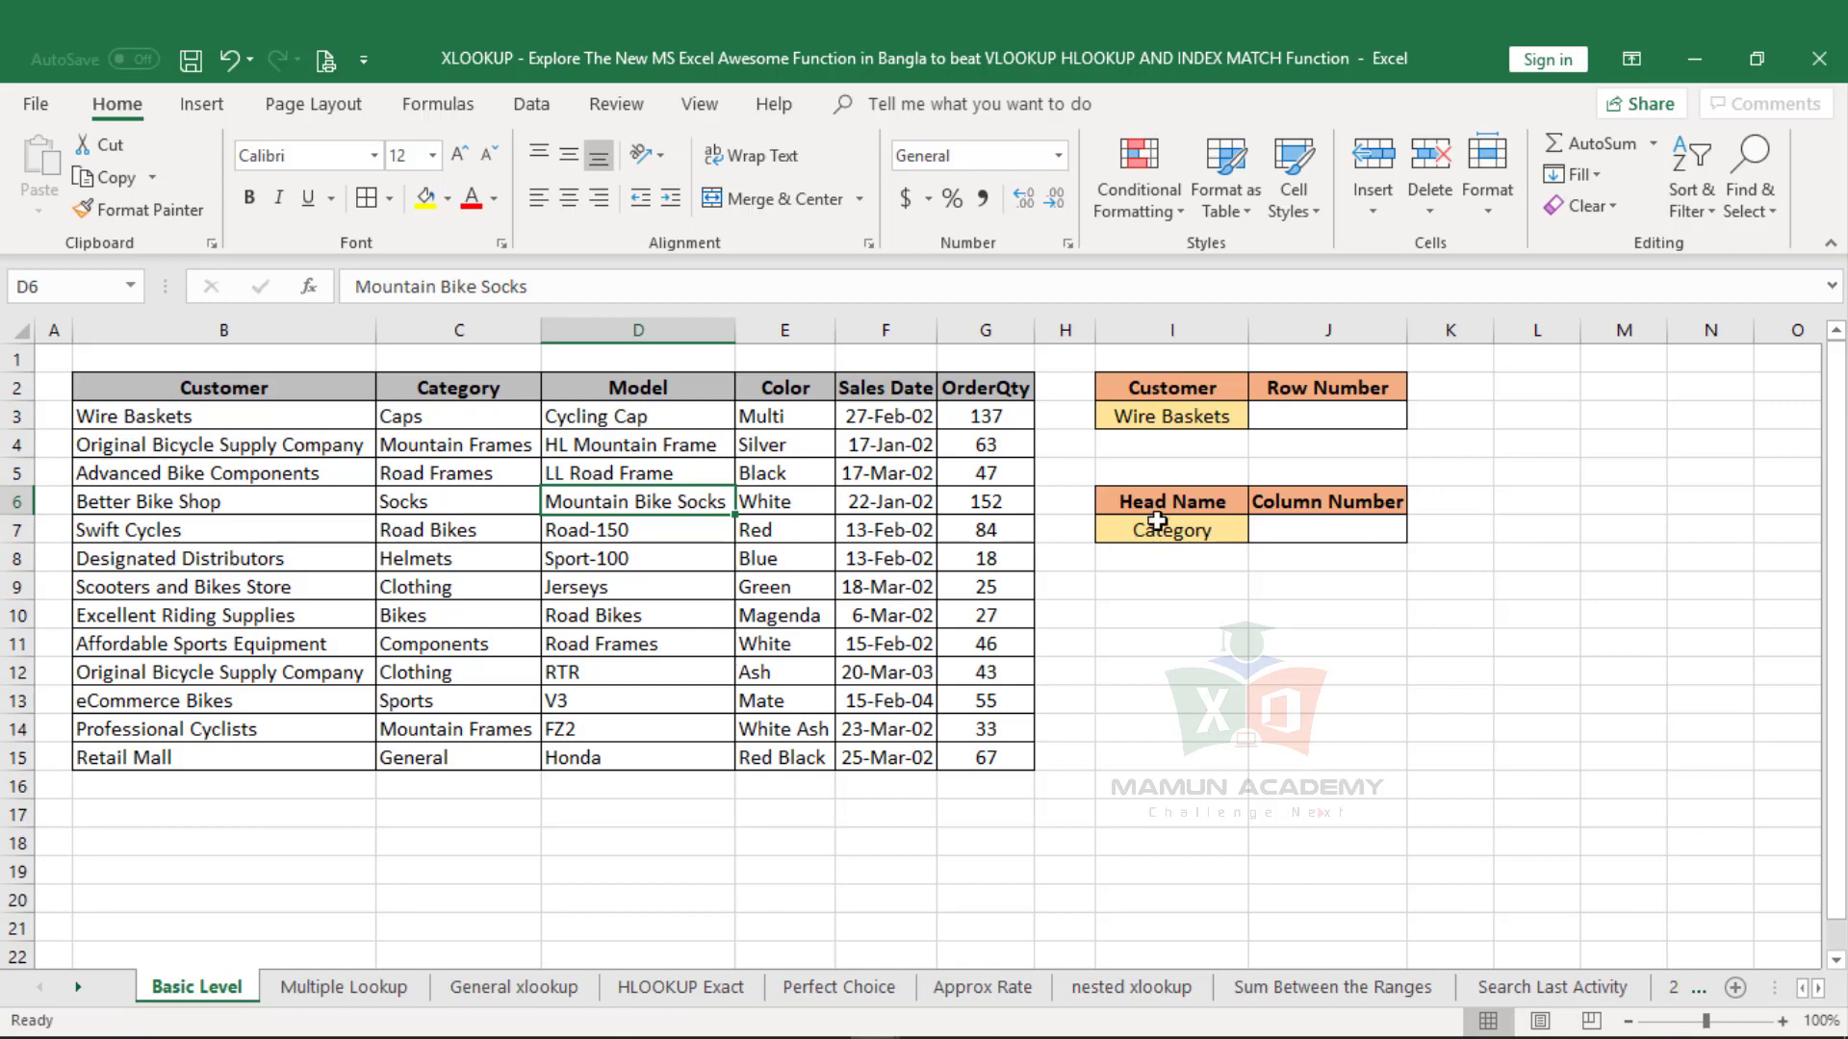
- Insert a blank column before column A so there is room beside the Customer column for row numbers
left_click(1193, 416)
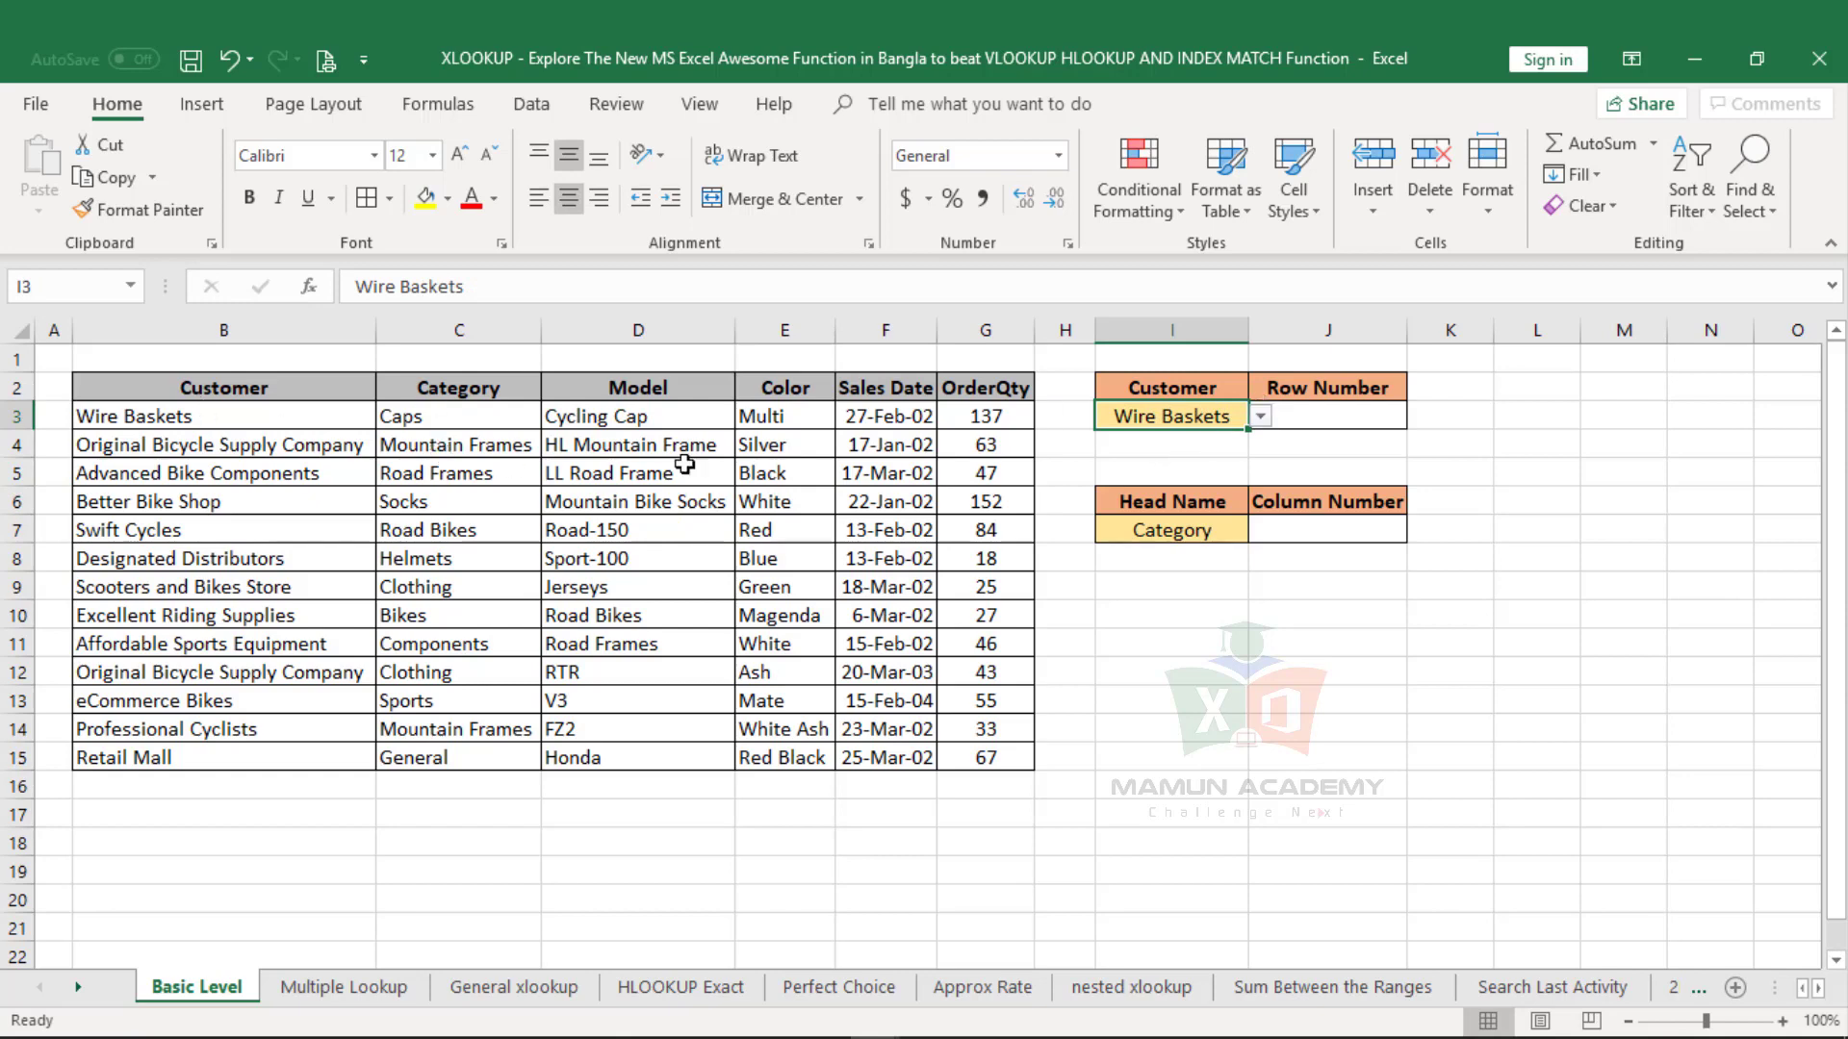
left_click(1313, 416)
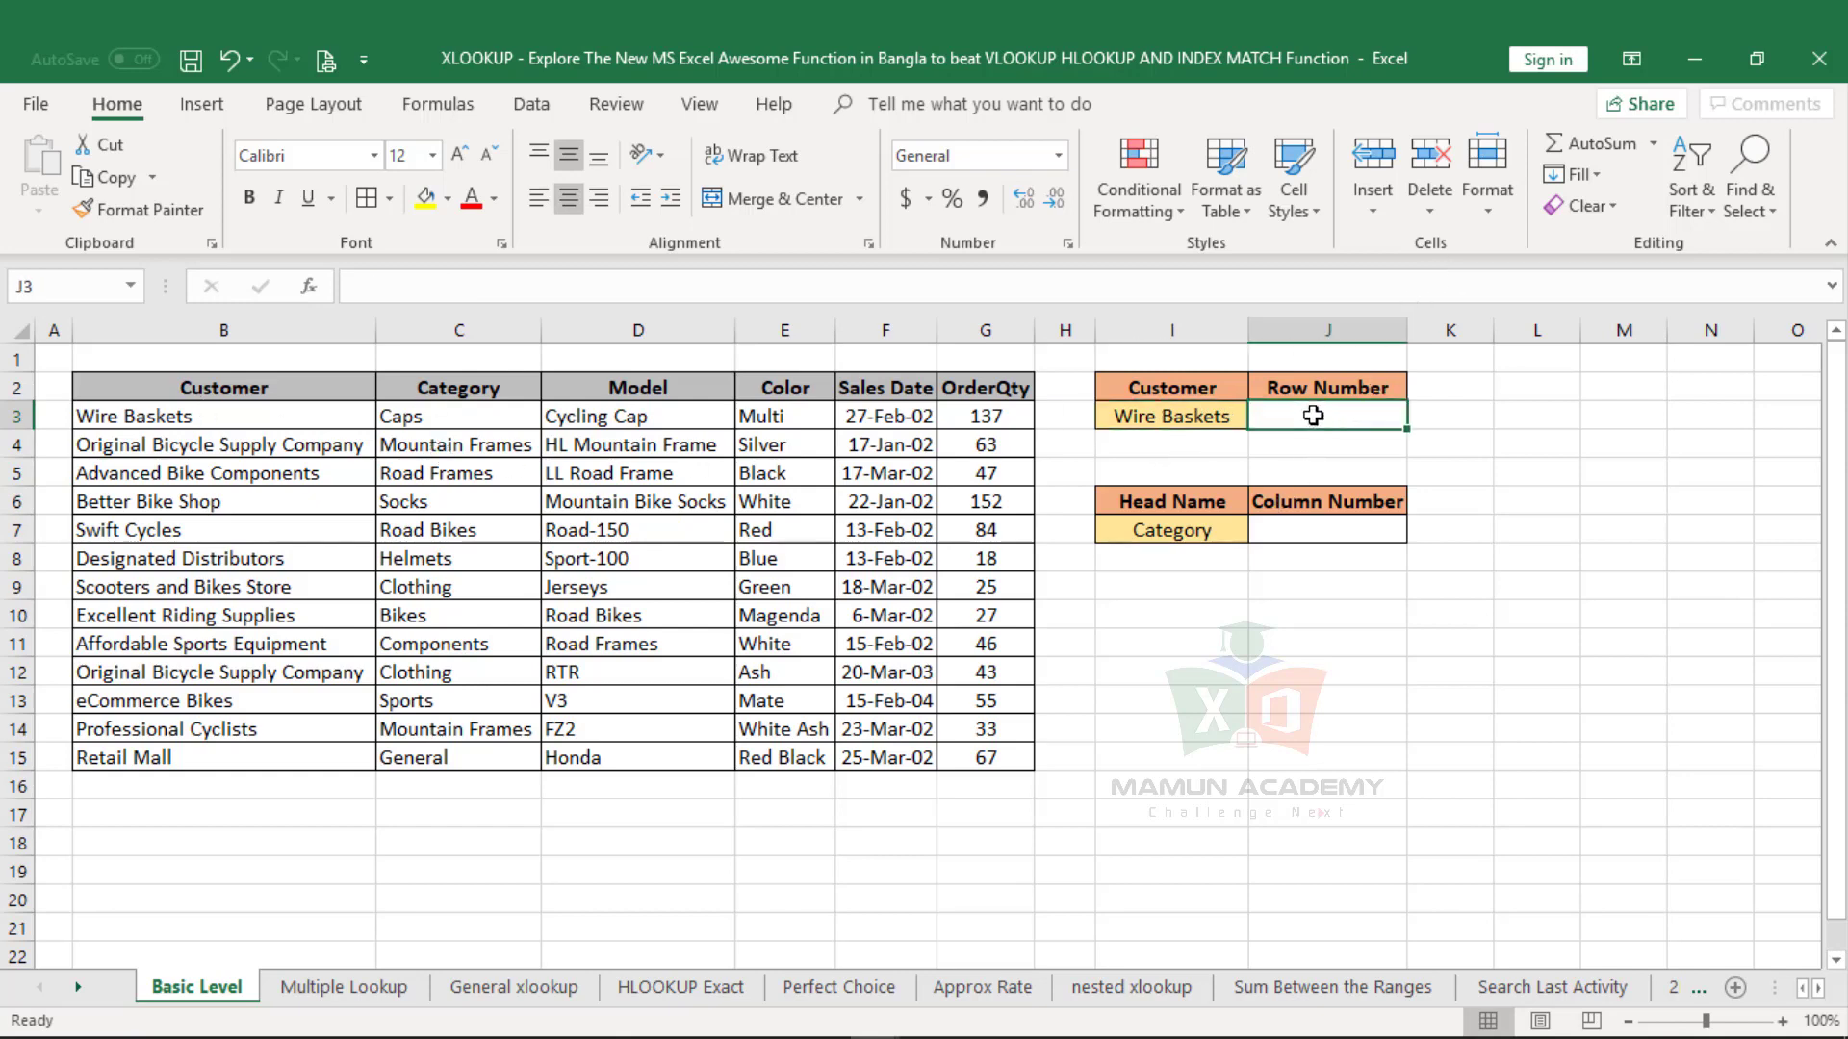
left_click_drag(238, 392, 216, 757)
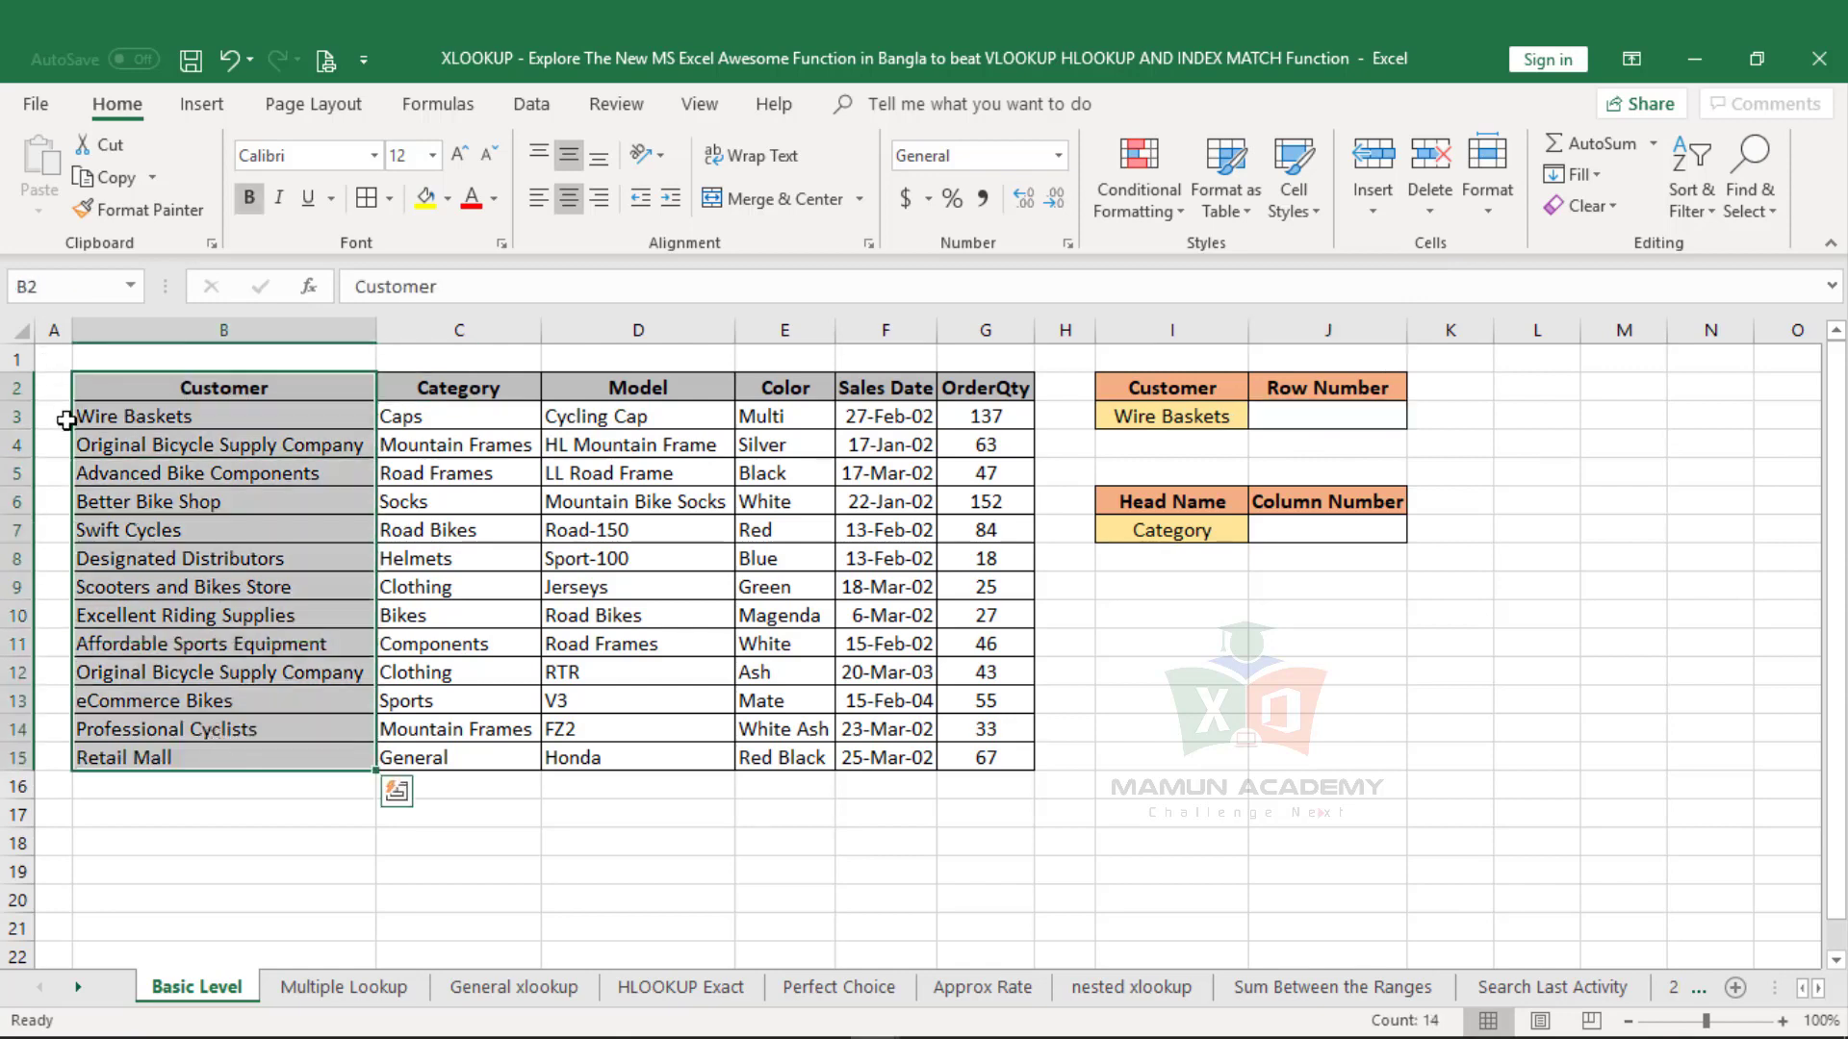
left_click(53, 360)
right_click(54, 332)
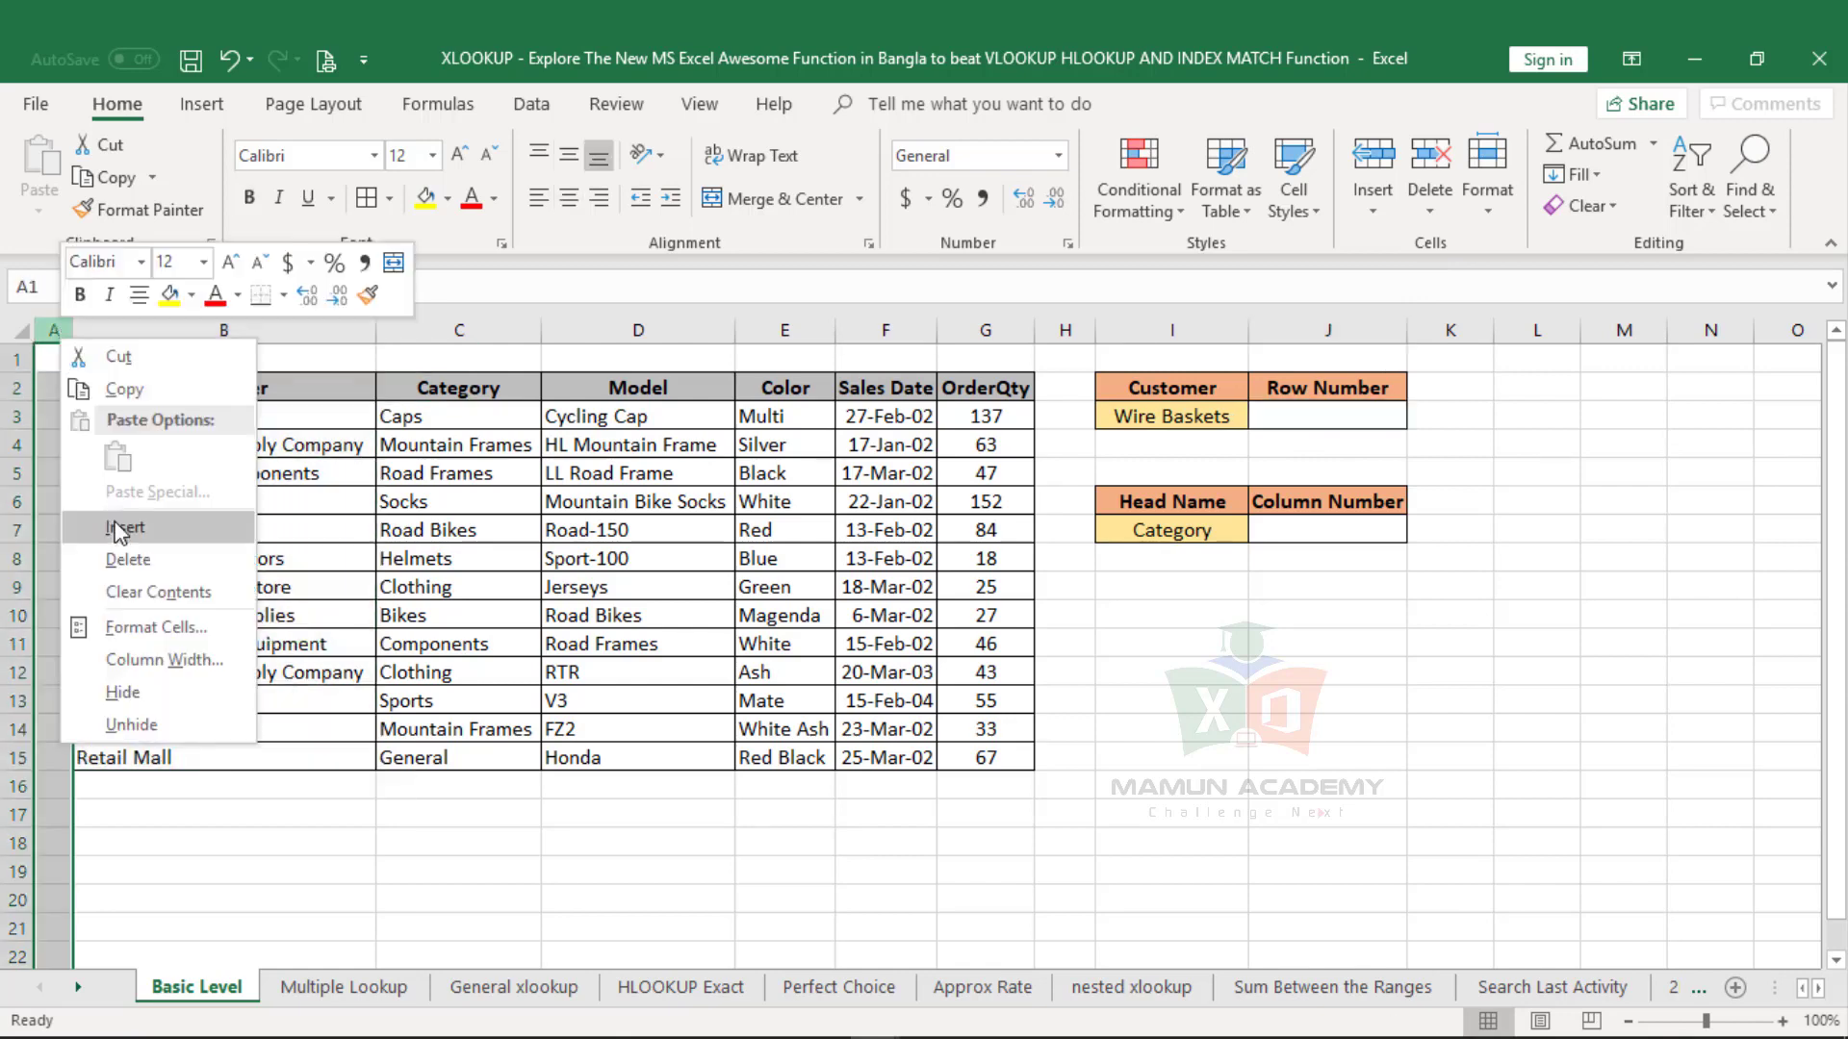
left_click(117, 527)
- Number the customer rows 1 to 13 in column B, entering 1 and 2 and filling the series down to B15
left_click(140, 415)
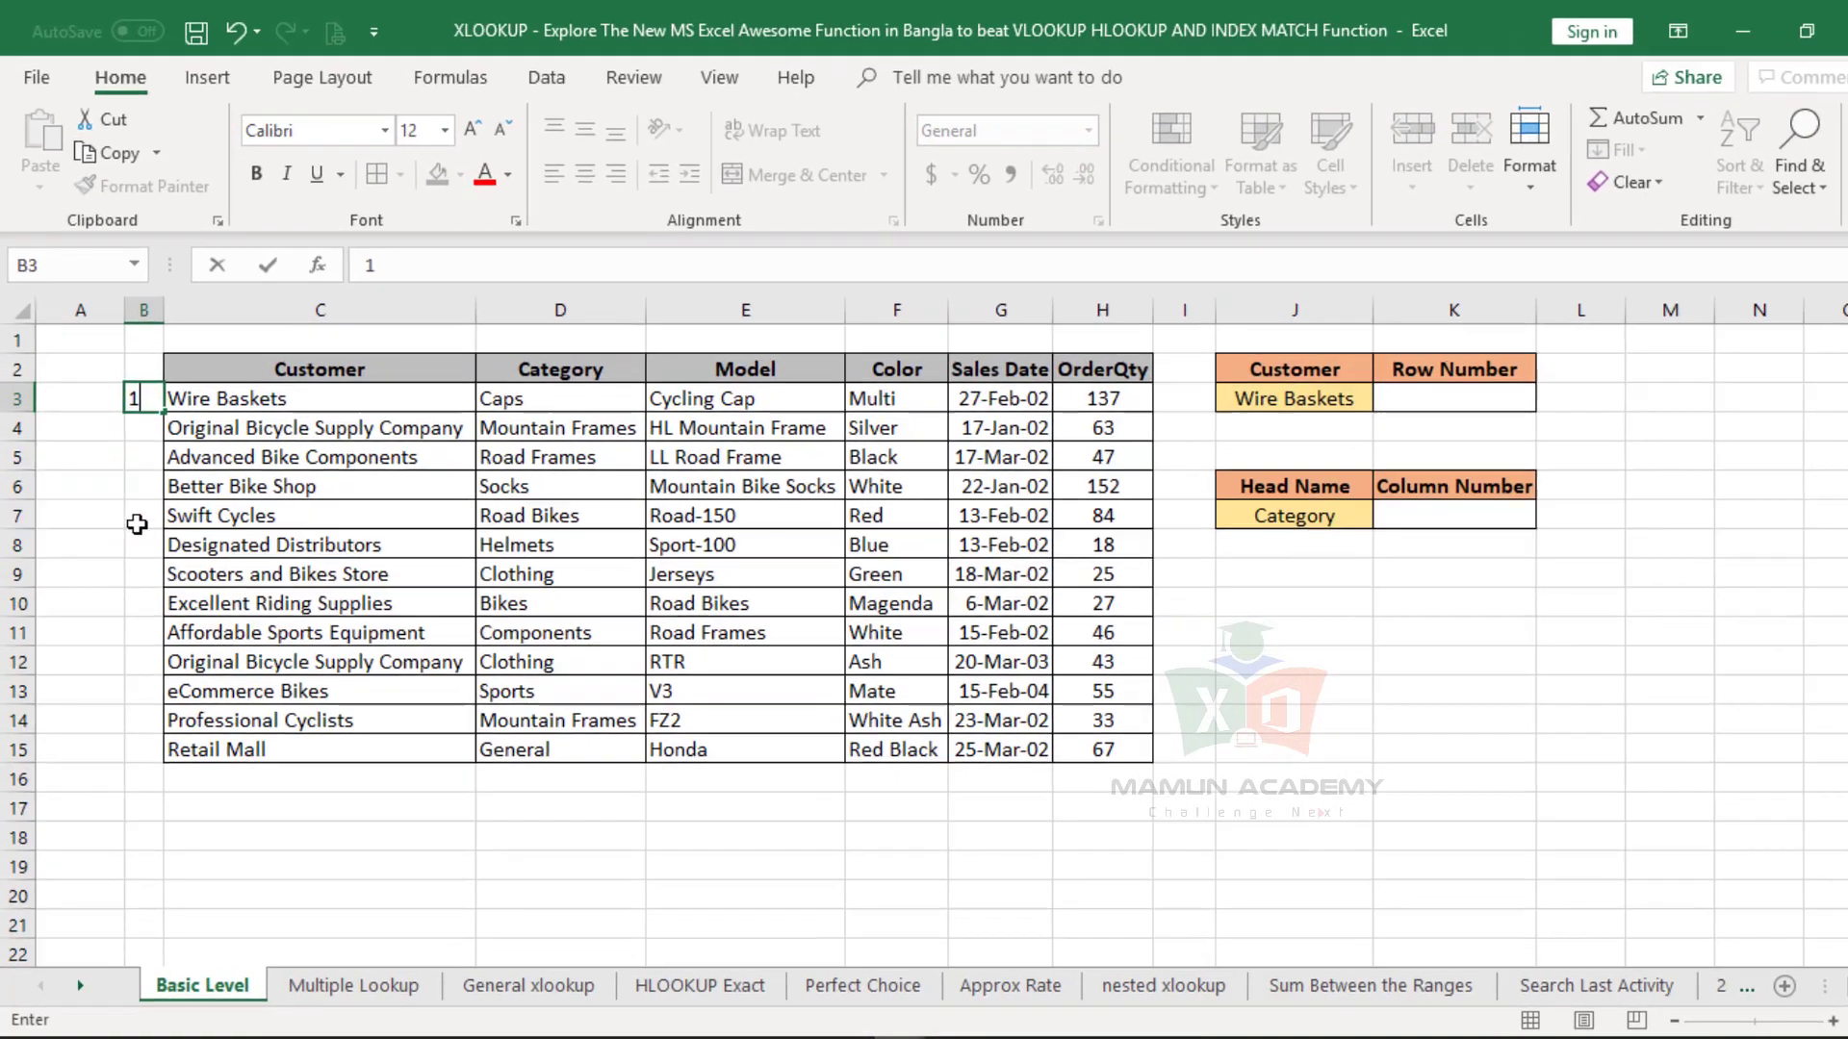
type("1")
key("Return")
type("2")
key("Return")
key("Return")
left_click_drag(165, 291, 226, 717)
left_click(471, 561)
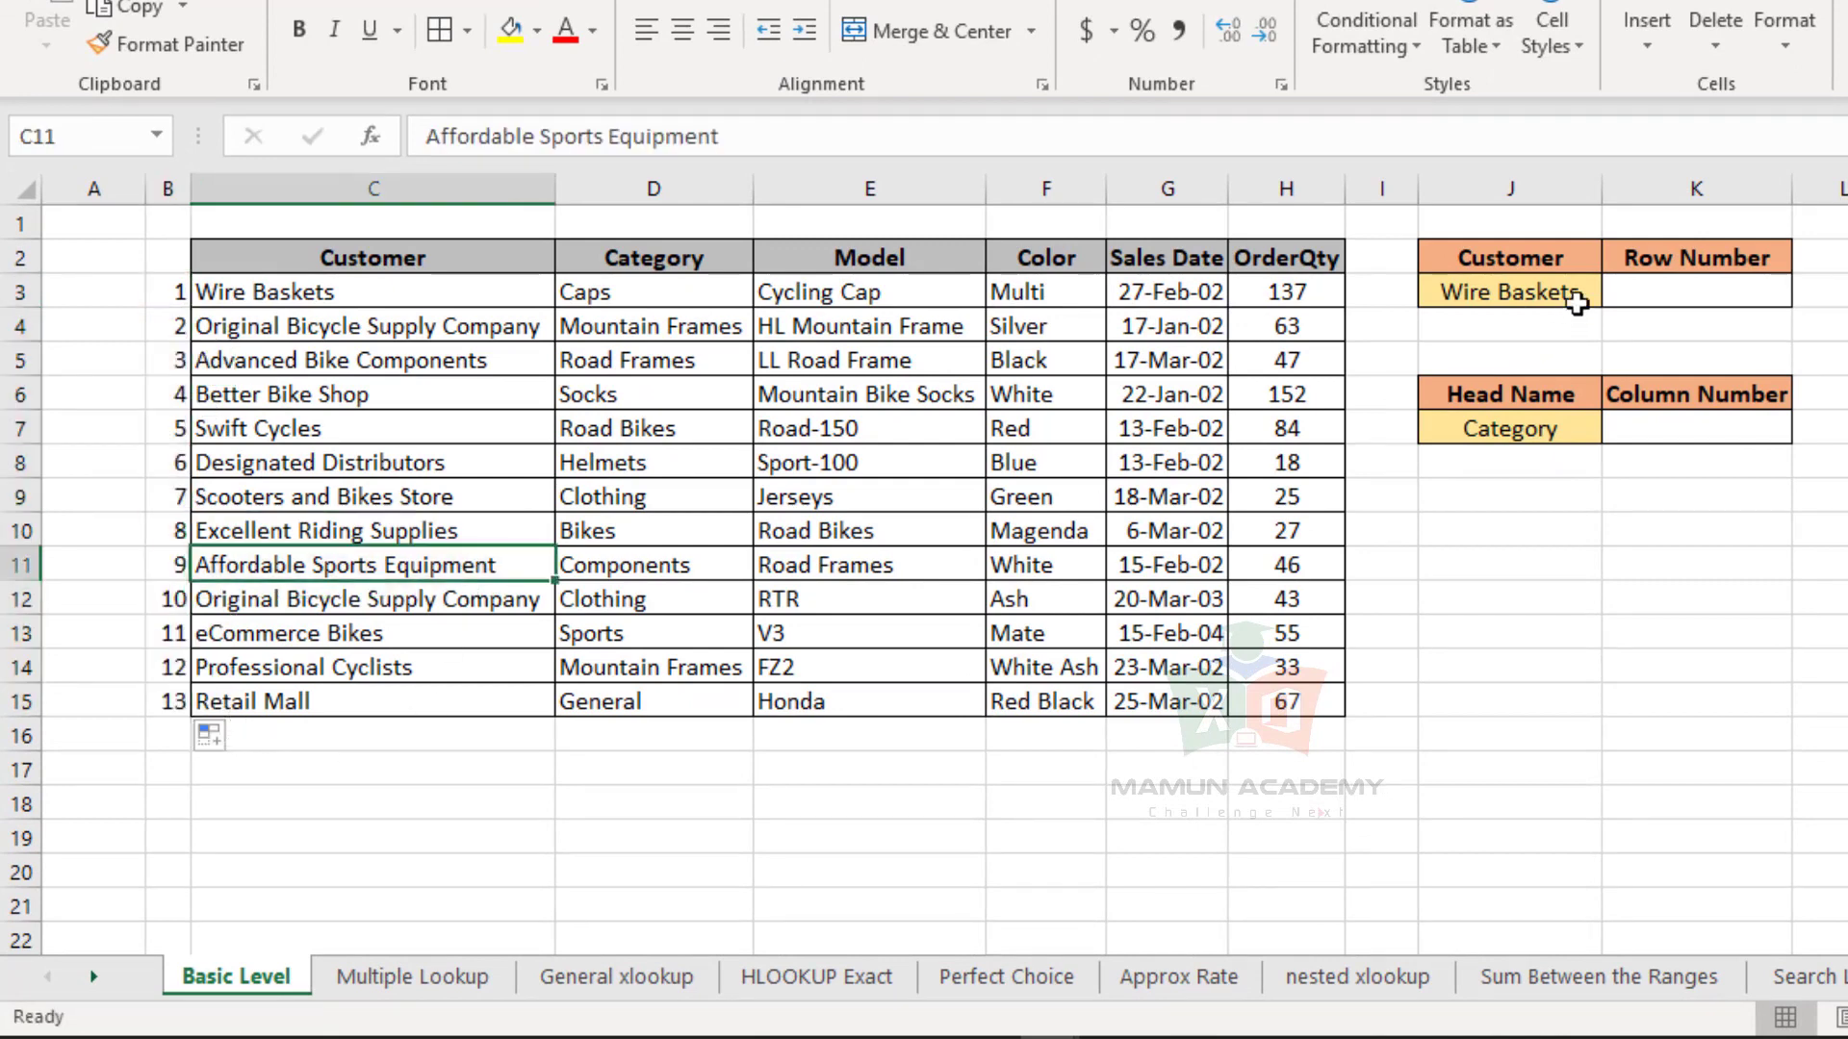
- Start a MATCH formula in the Row Number cell K3 with the customer cell J3 as its lookup value
left_click(1501, 293)
left_click(1661, 294)
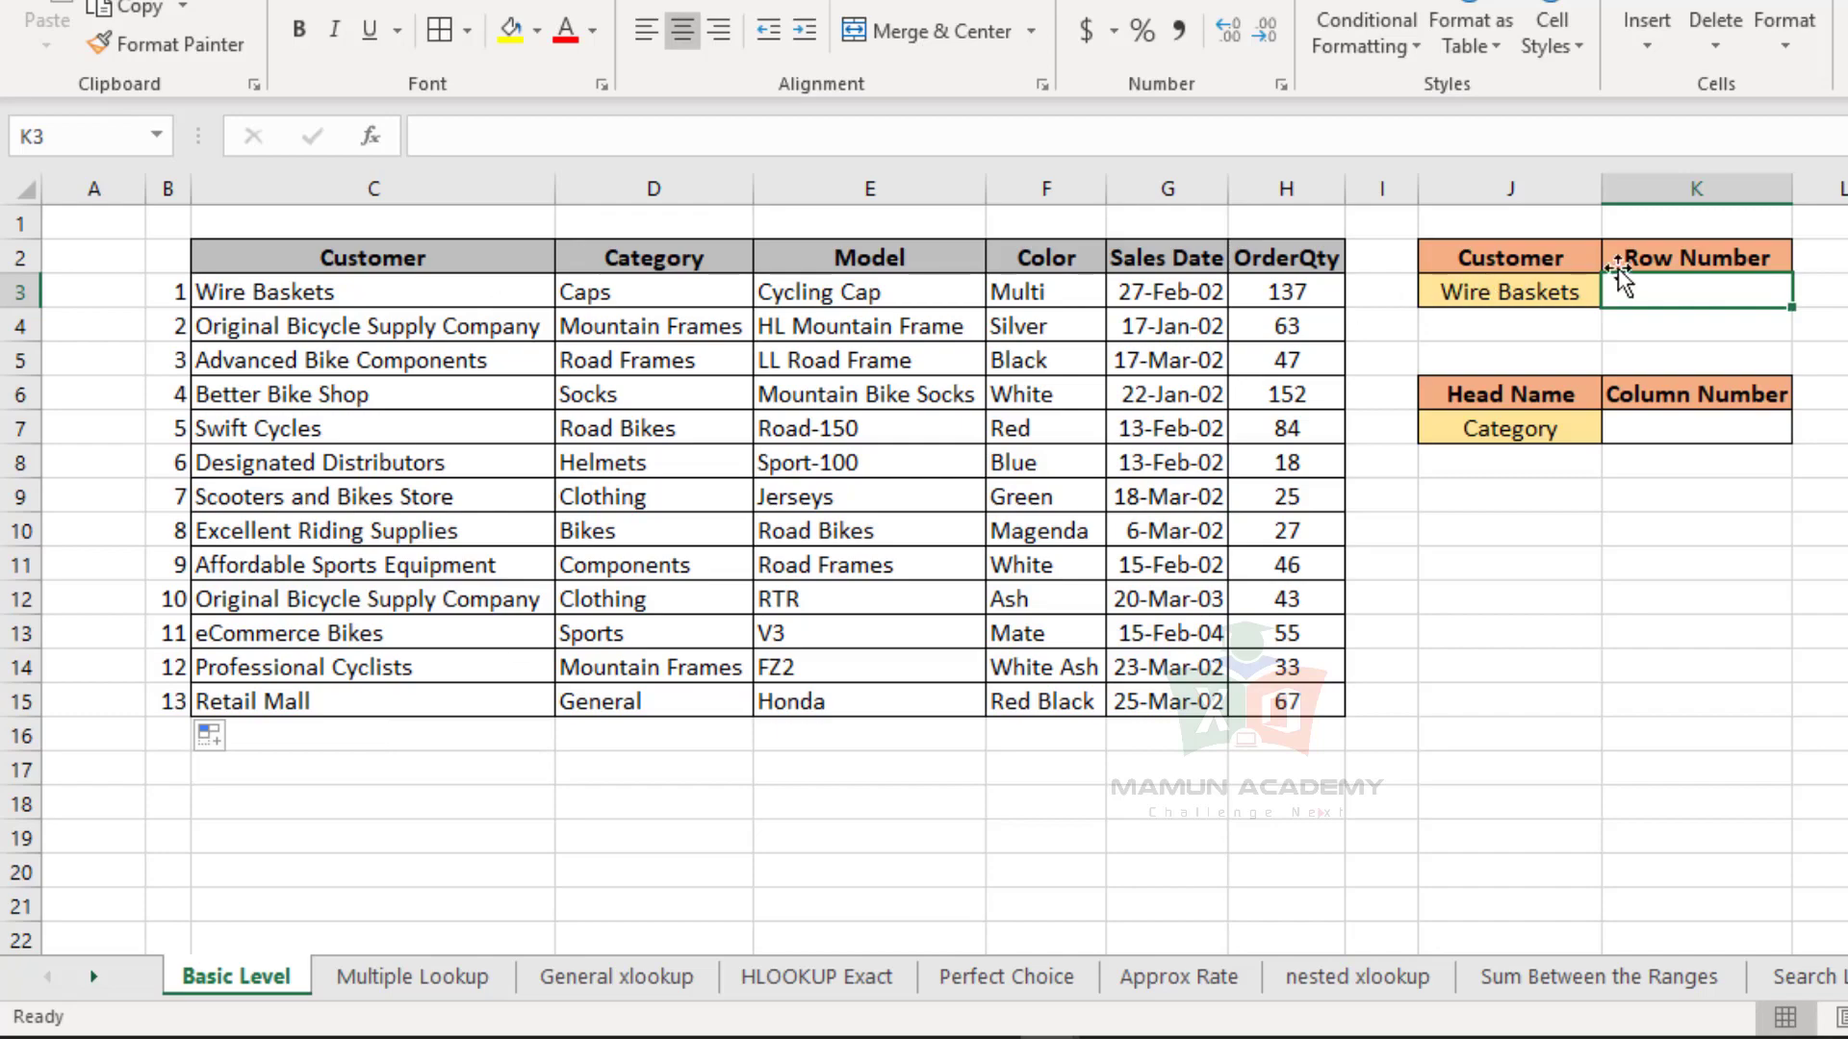
type("=mat")
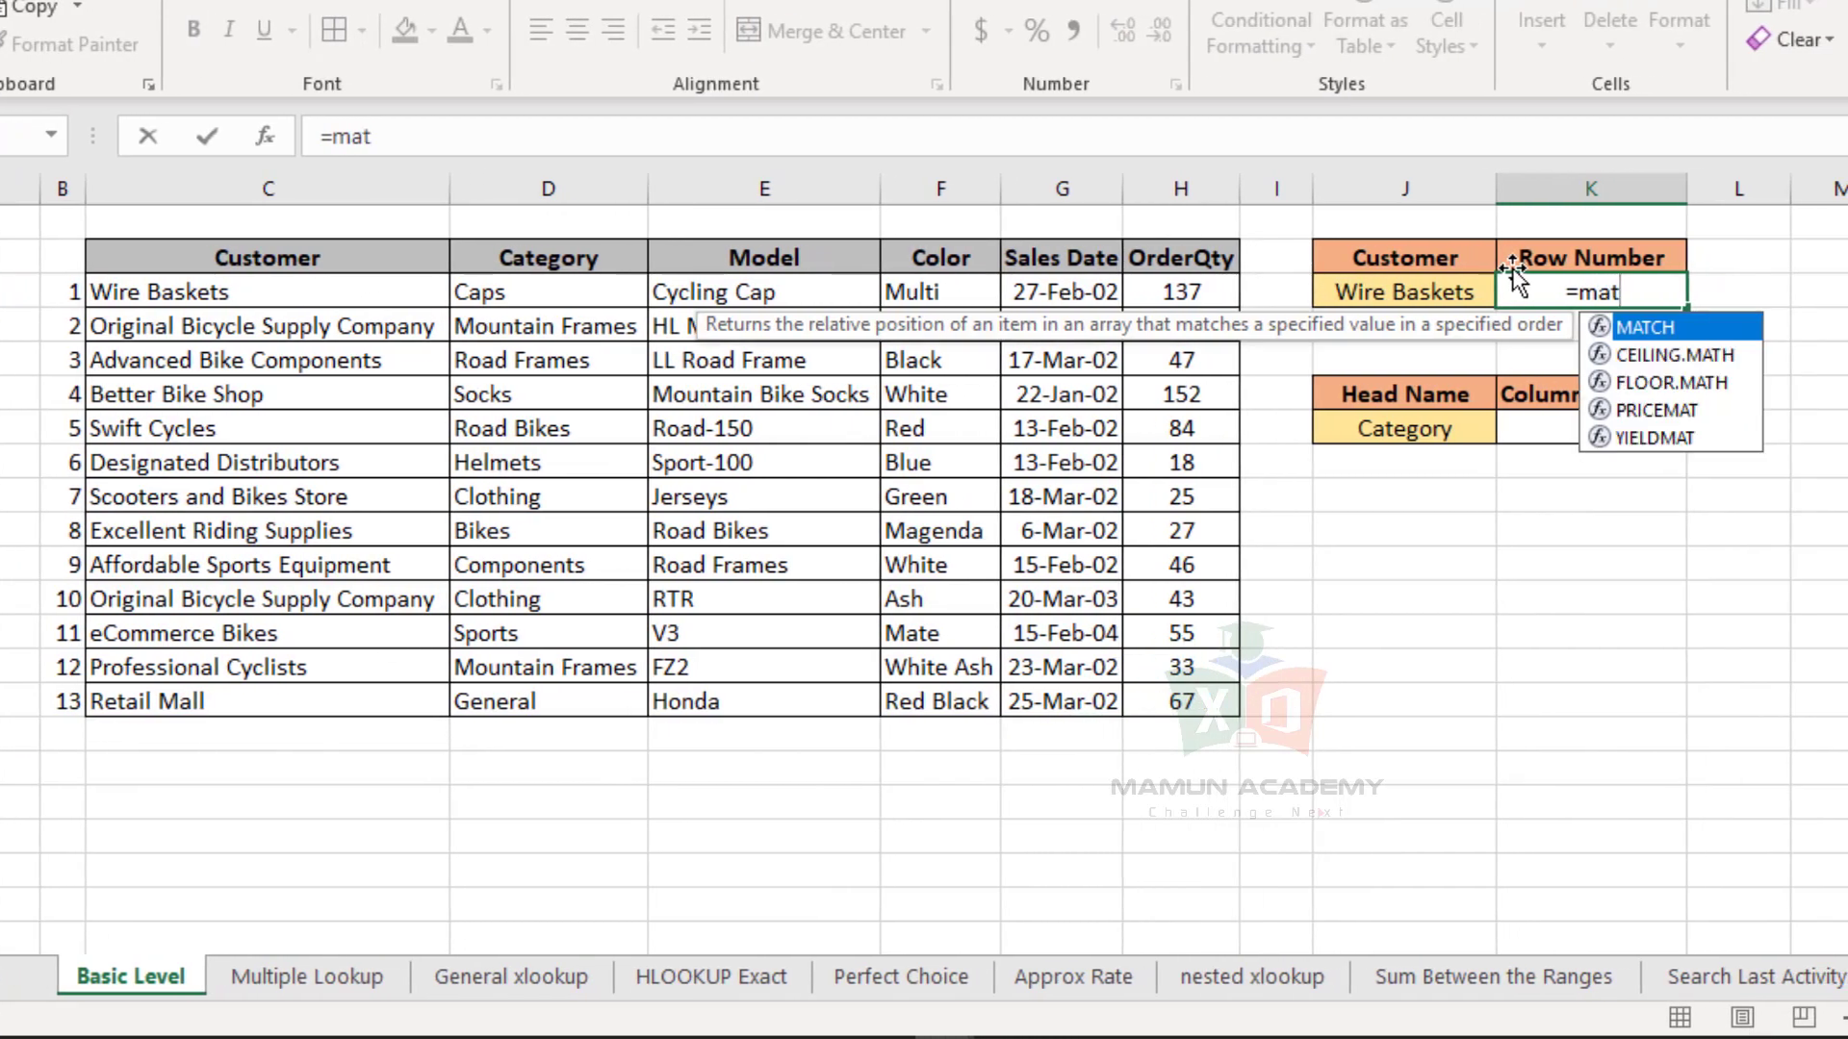
key("Tab")
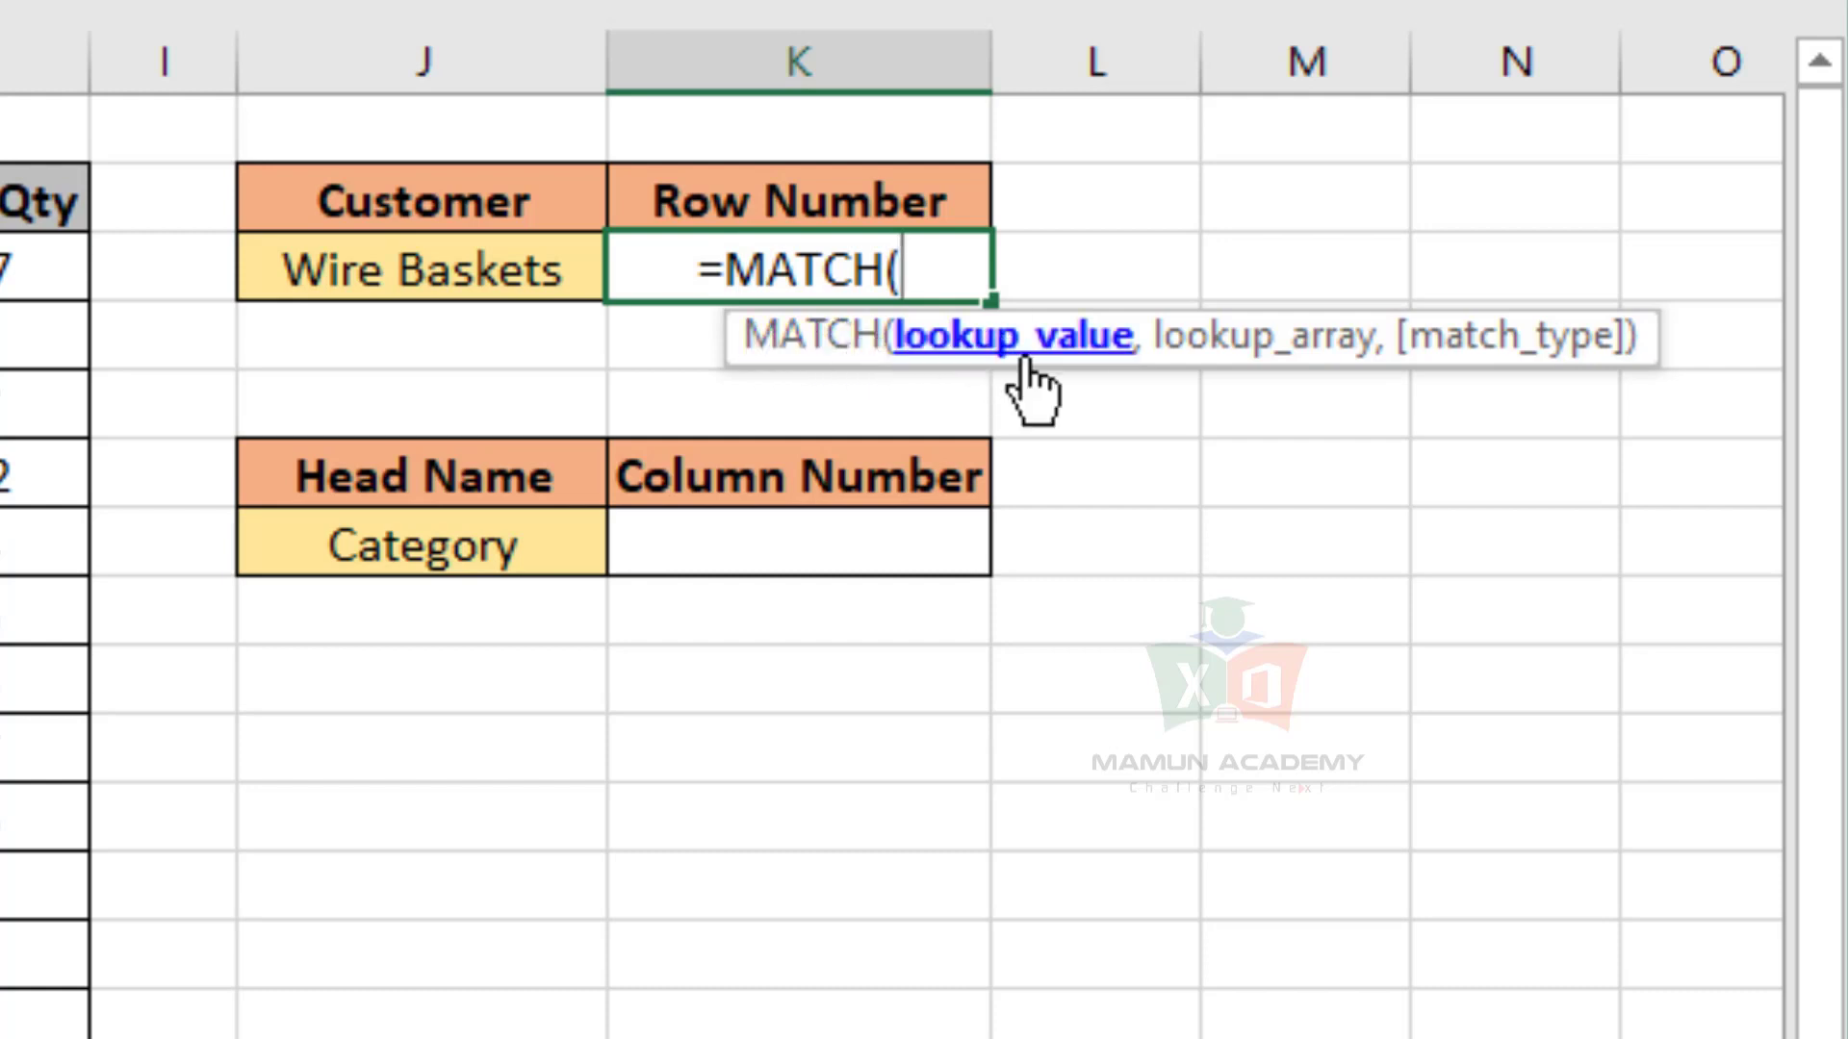
left_click(540, 277)
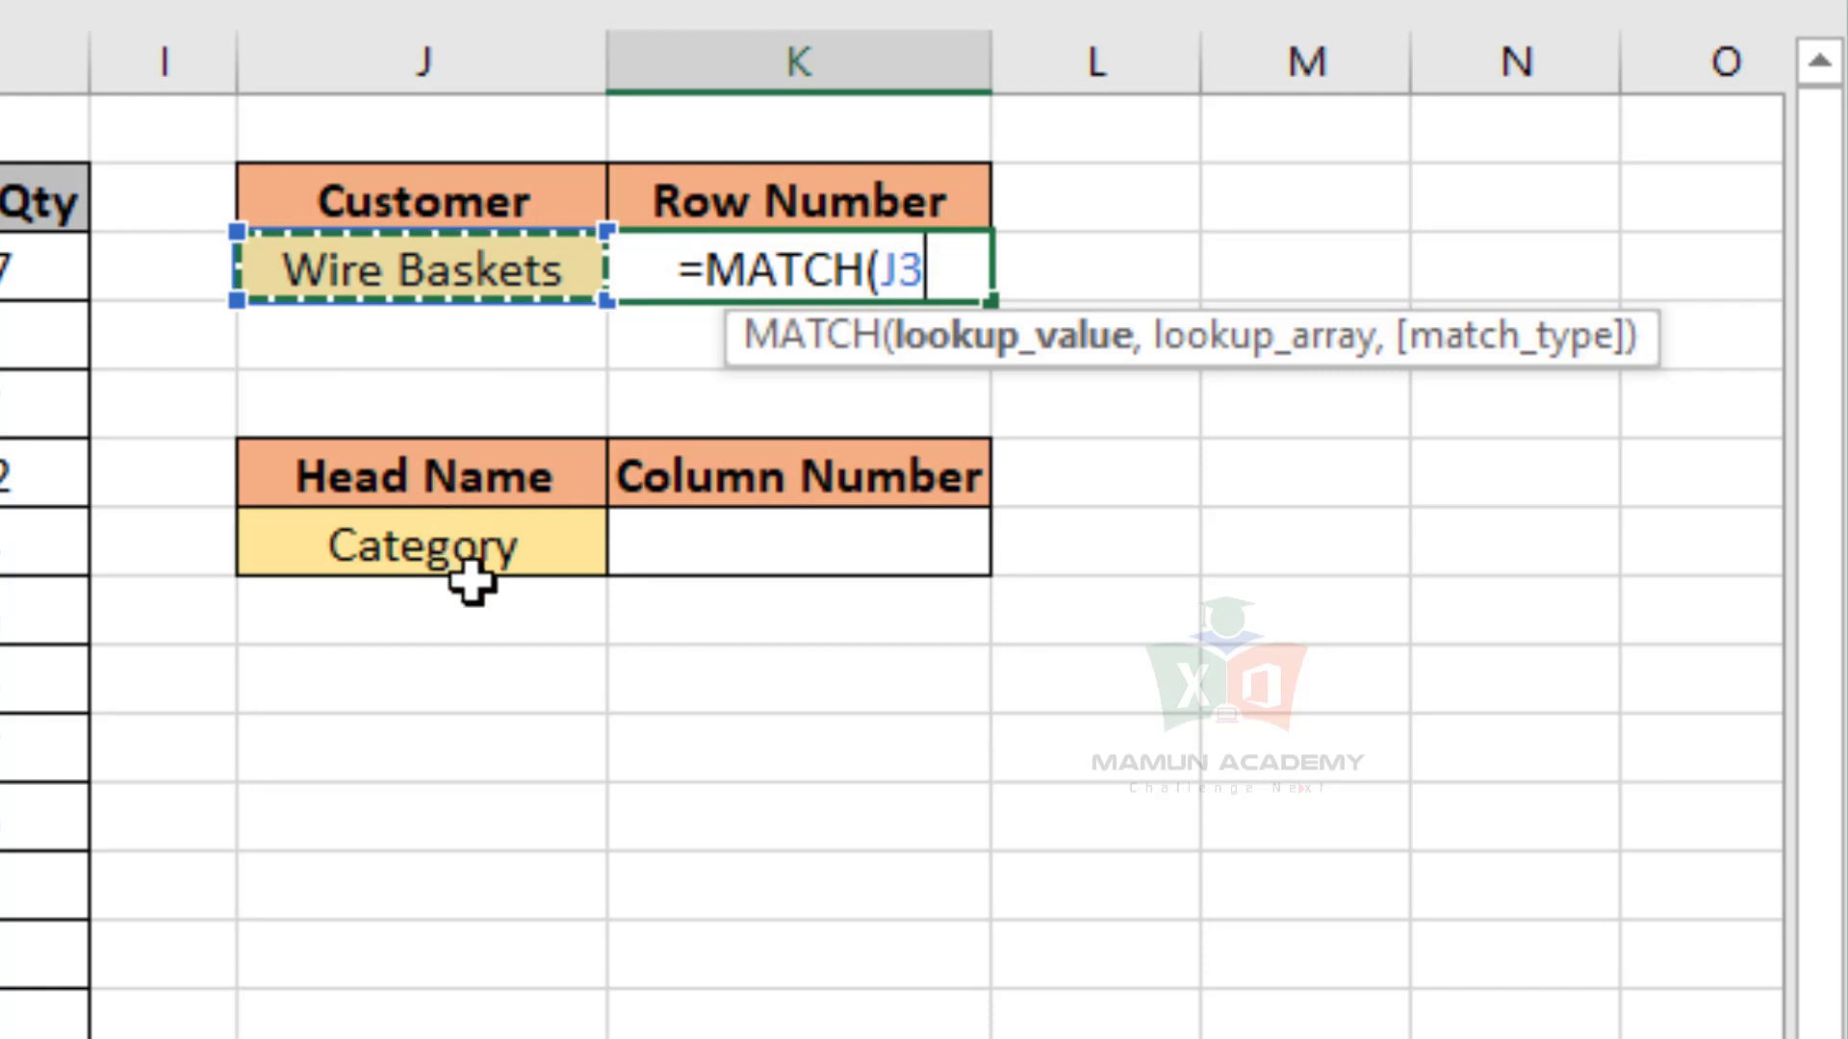
left_click(466, 539)
left_click(478, 462)
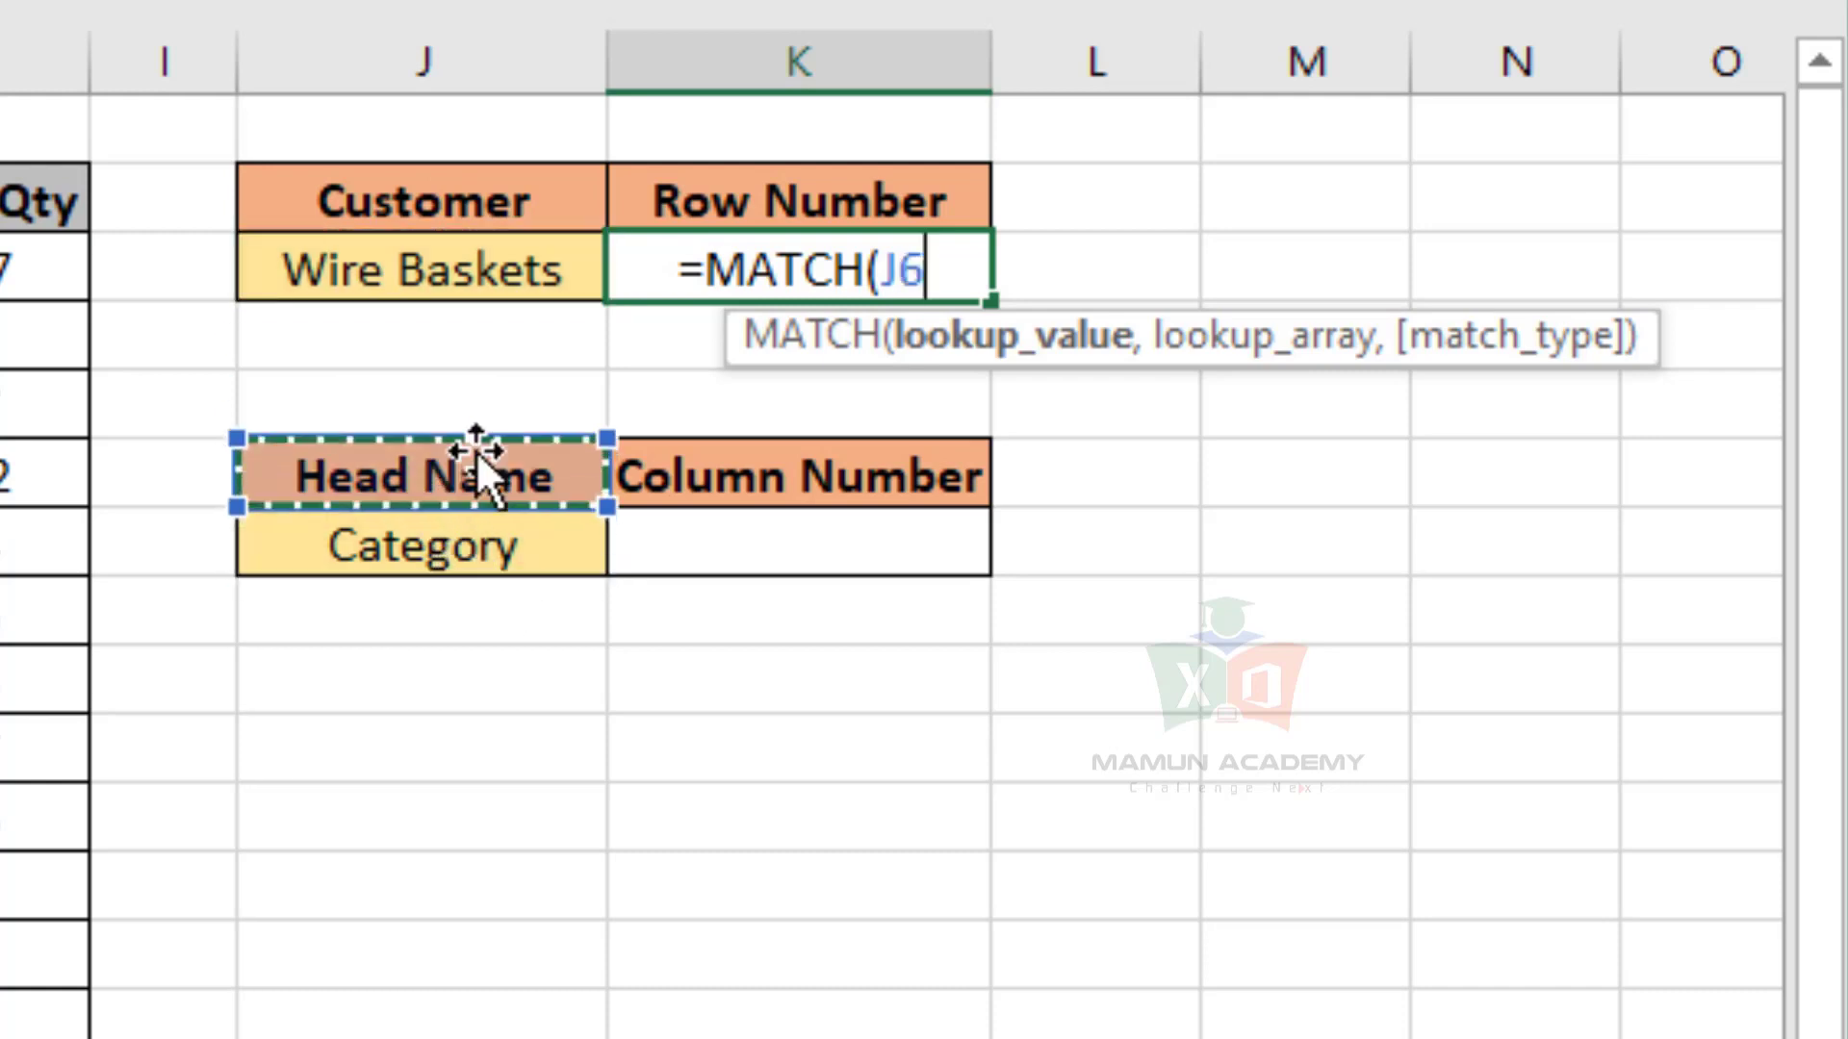
left_click(701, 486)
left_click(771, 199)
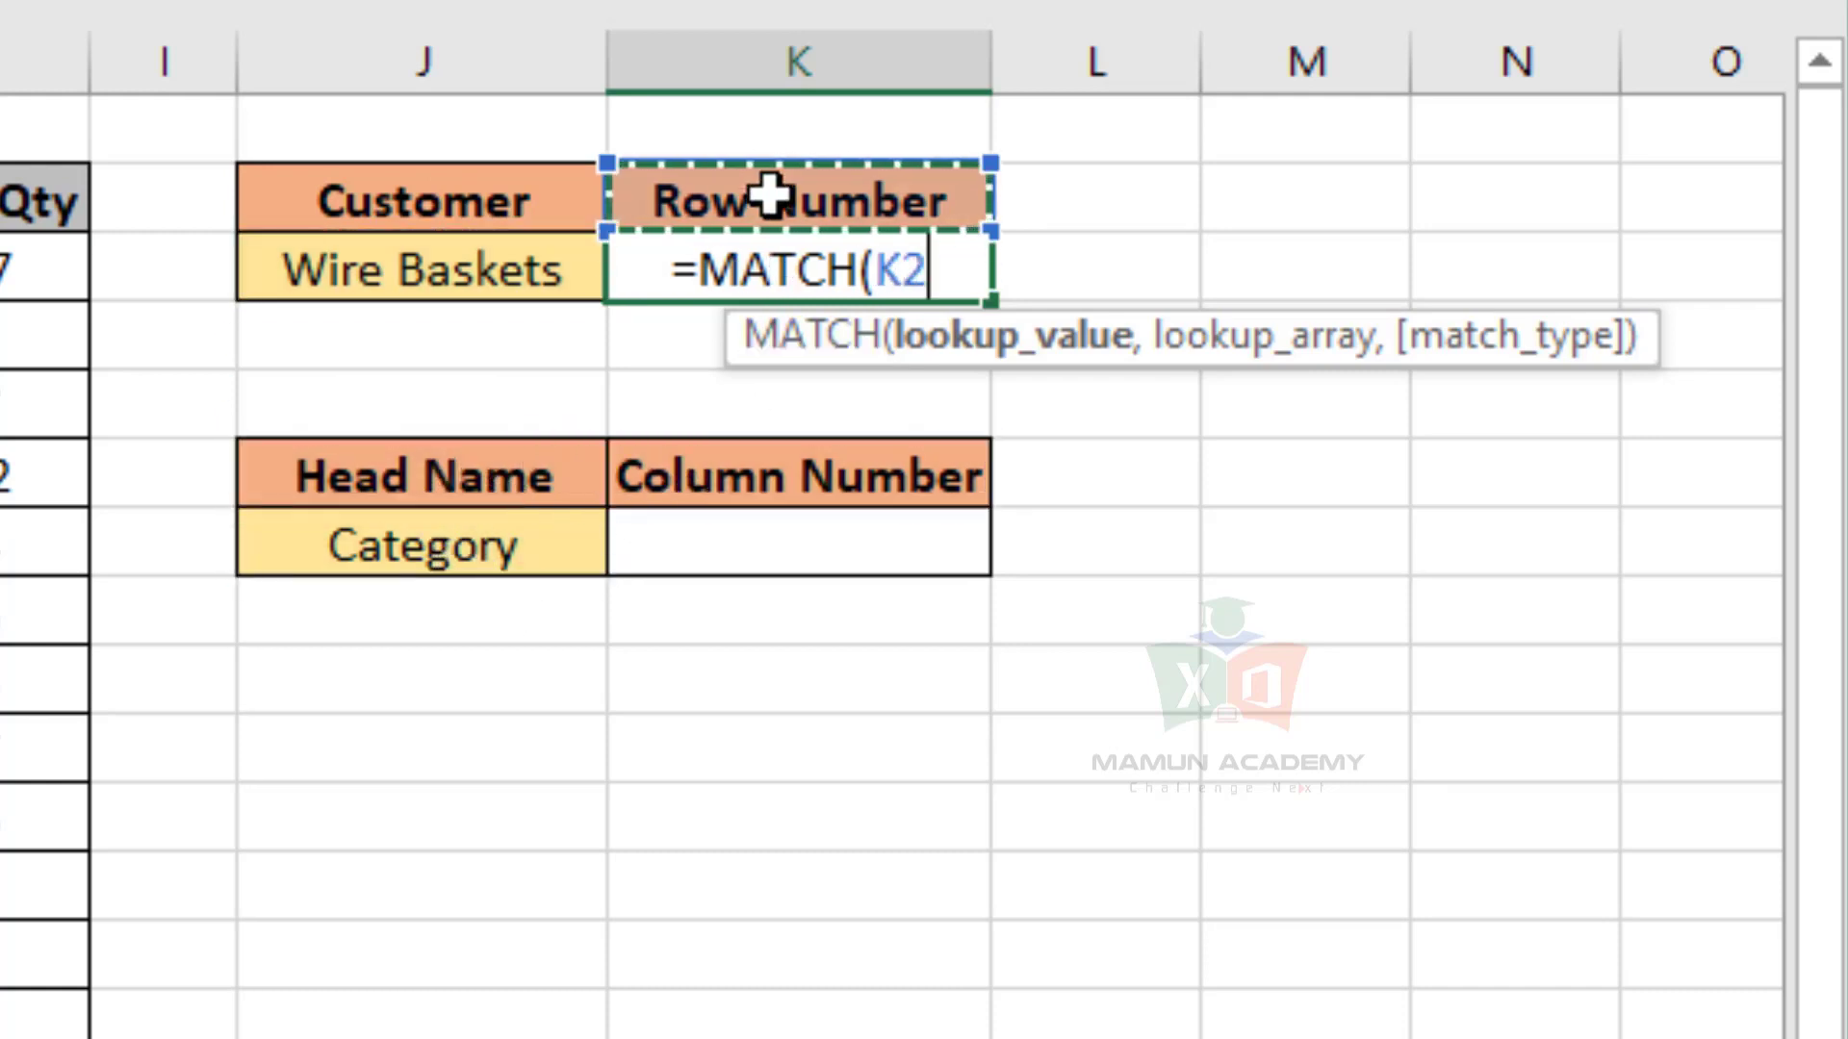
left_click(462, 265)
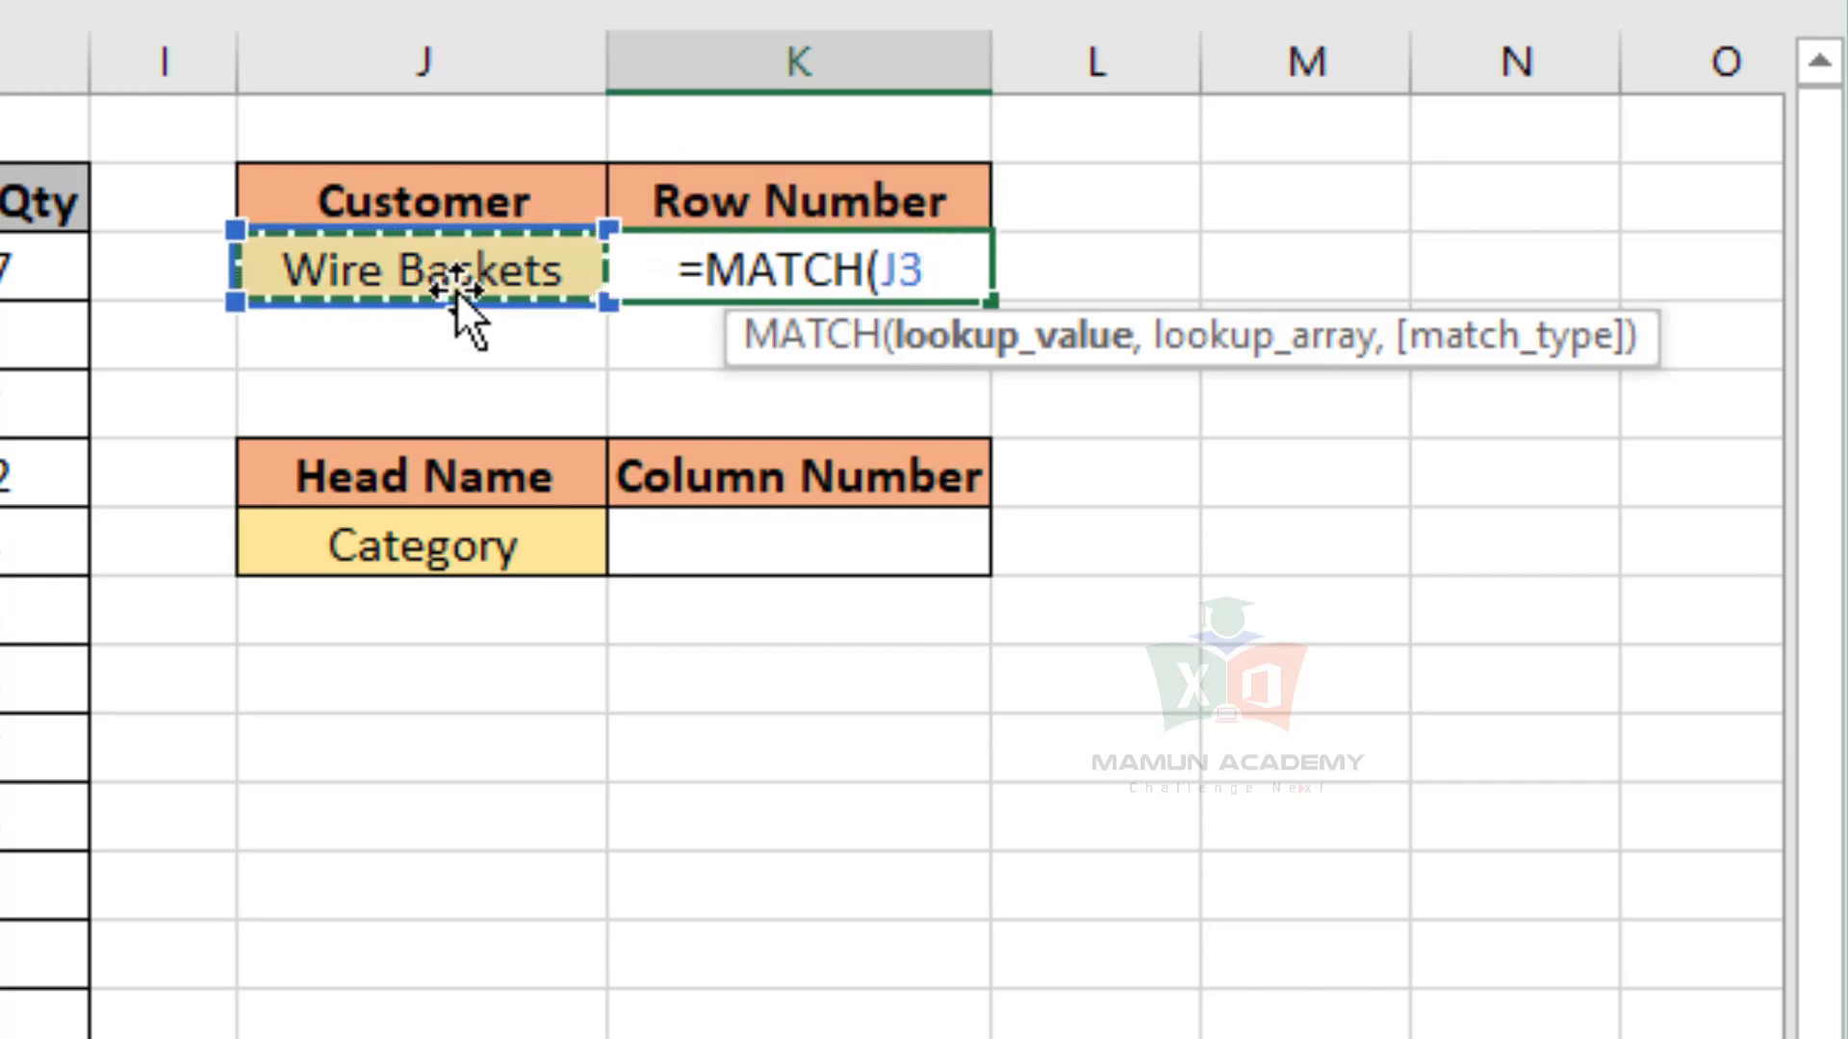
type(",")
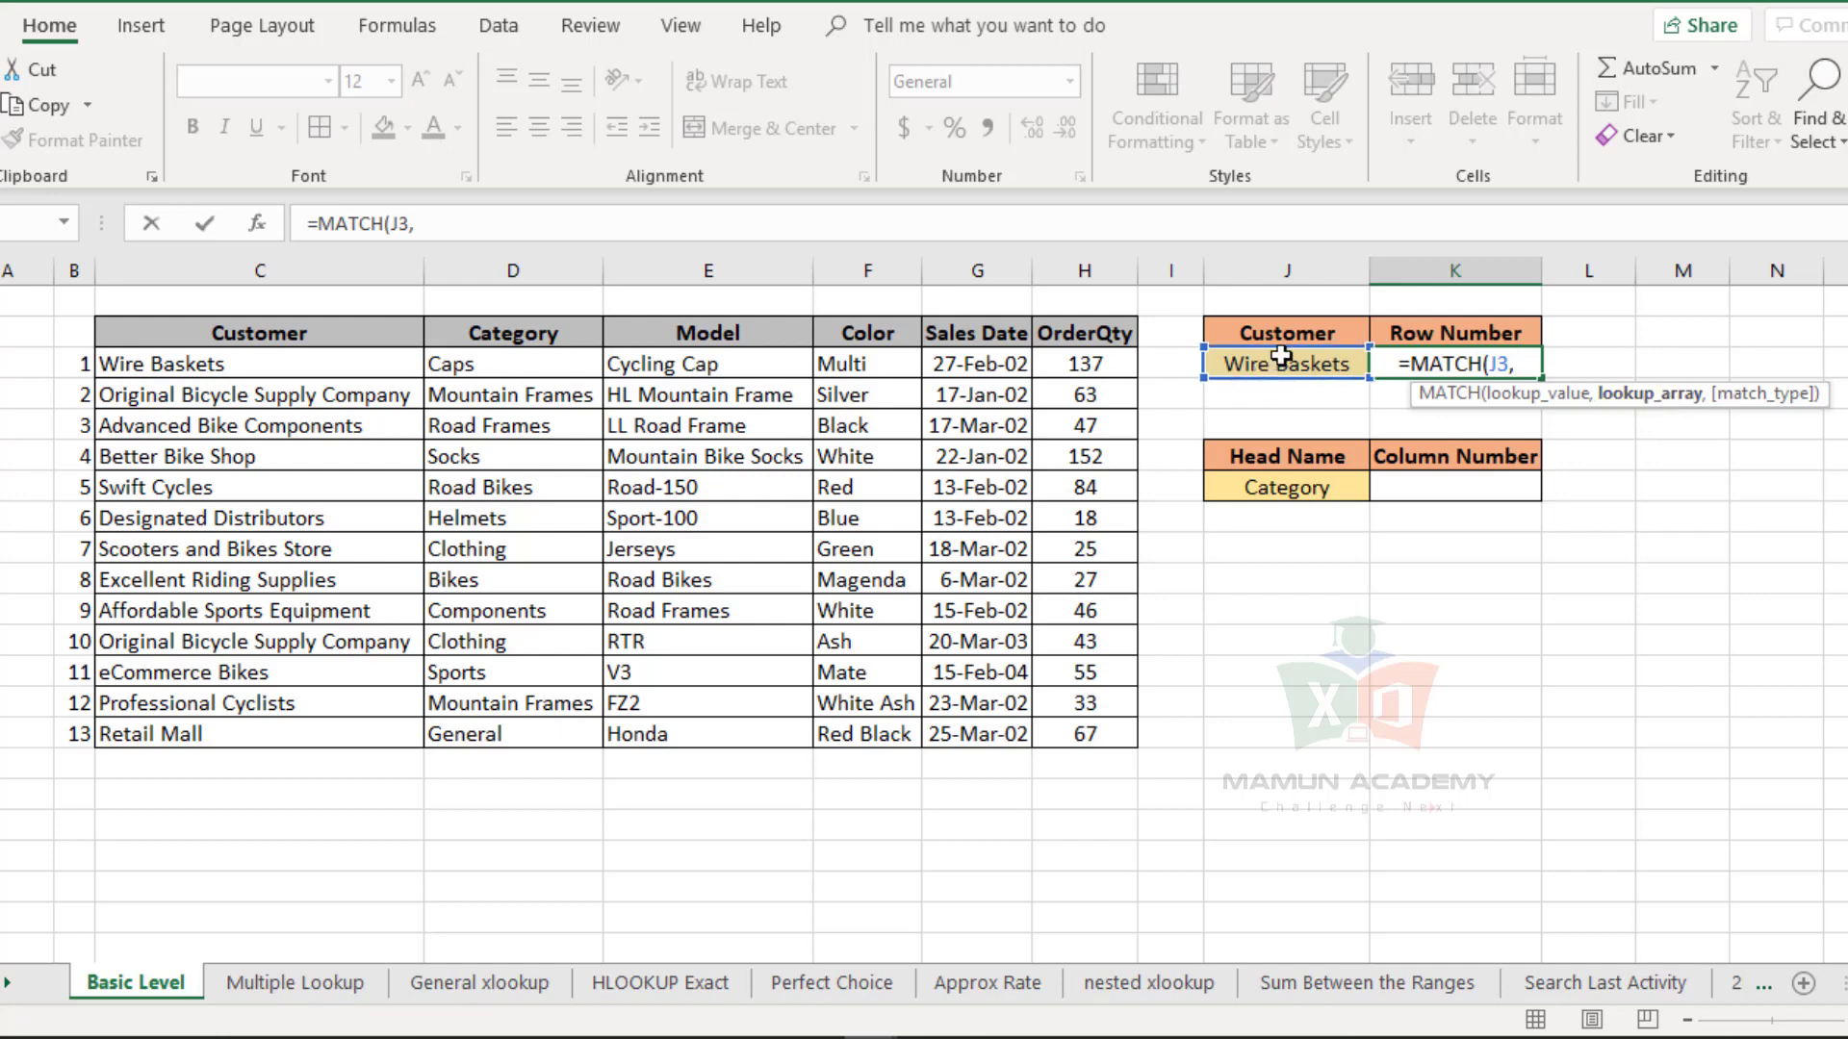
left_click_drag(464, 364, 512, 705)
left_click_drag(648, 394, 745, 730)
left_click_drag(866, 364, 871, 765)
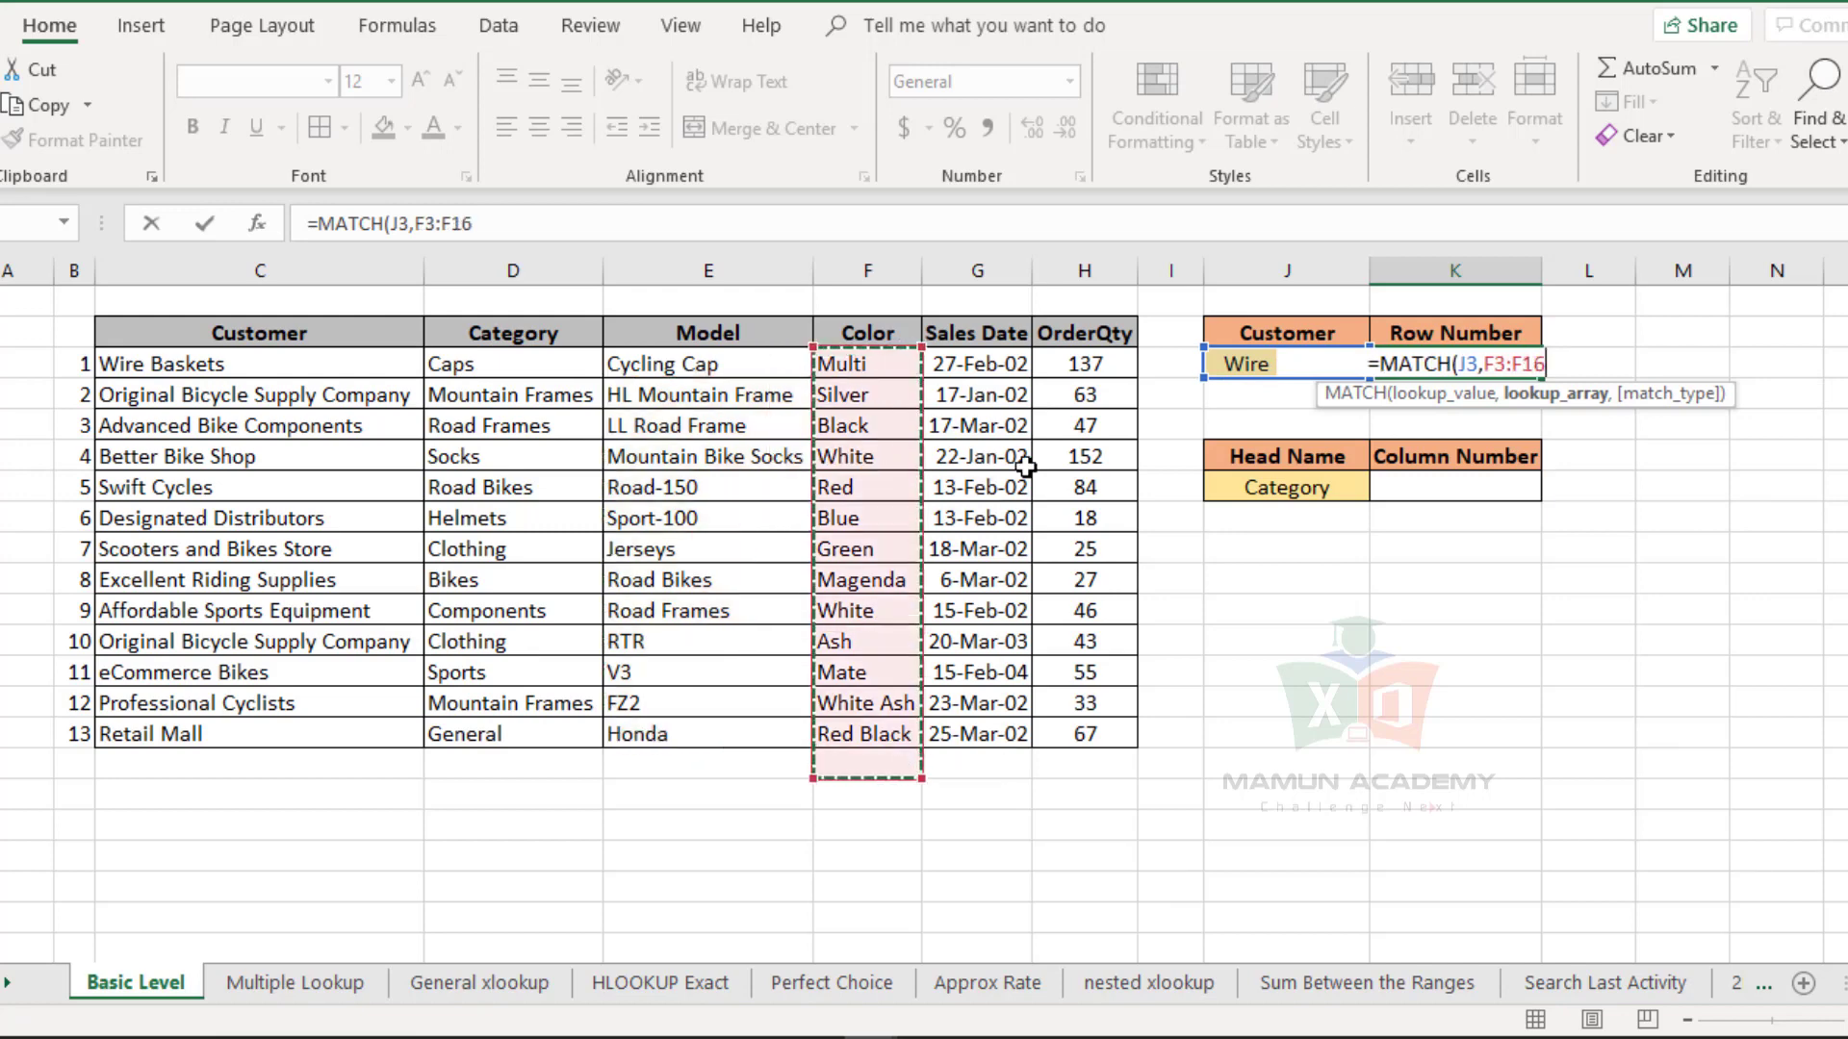
left_click_drag(977, 394, 975, 799)
left_click_drag(236, 428, 337, 764)
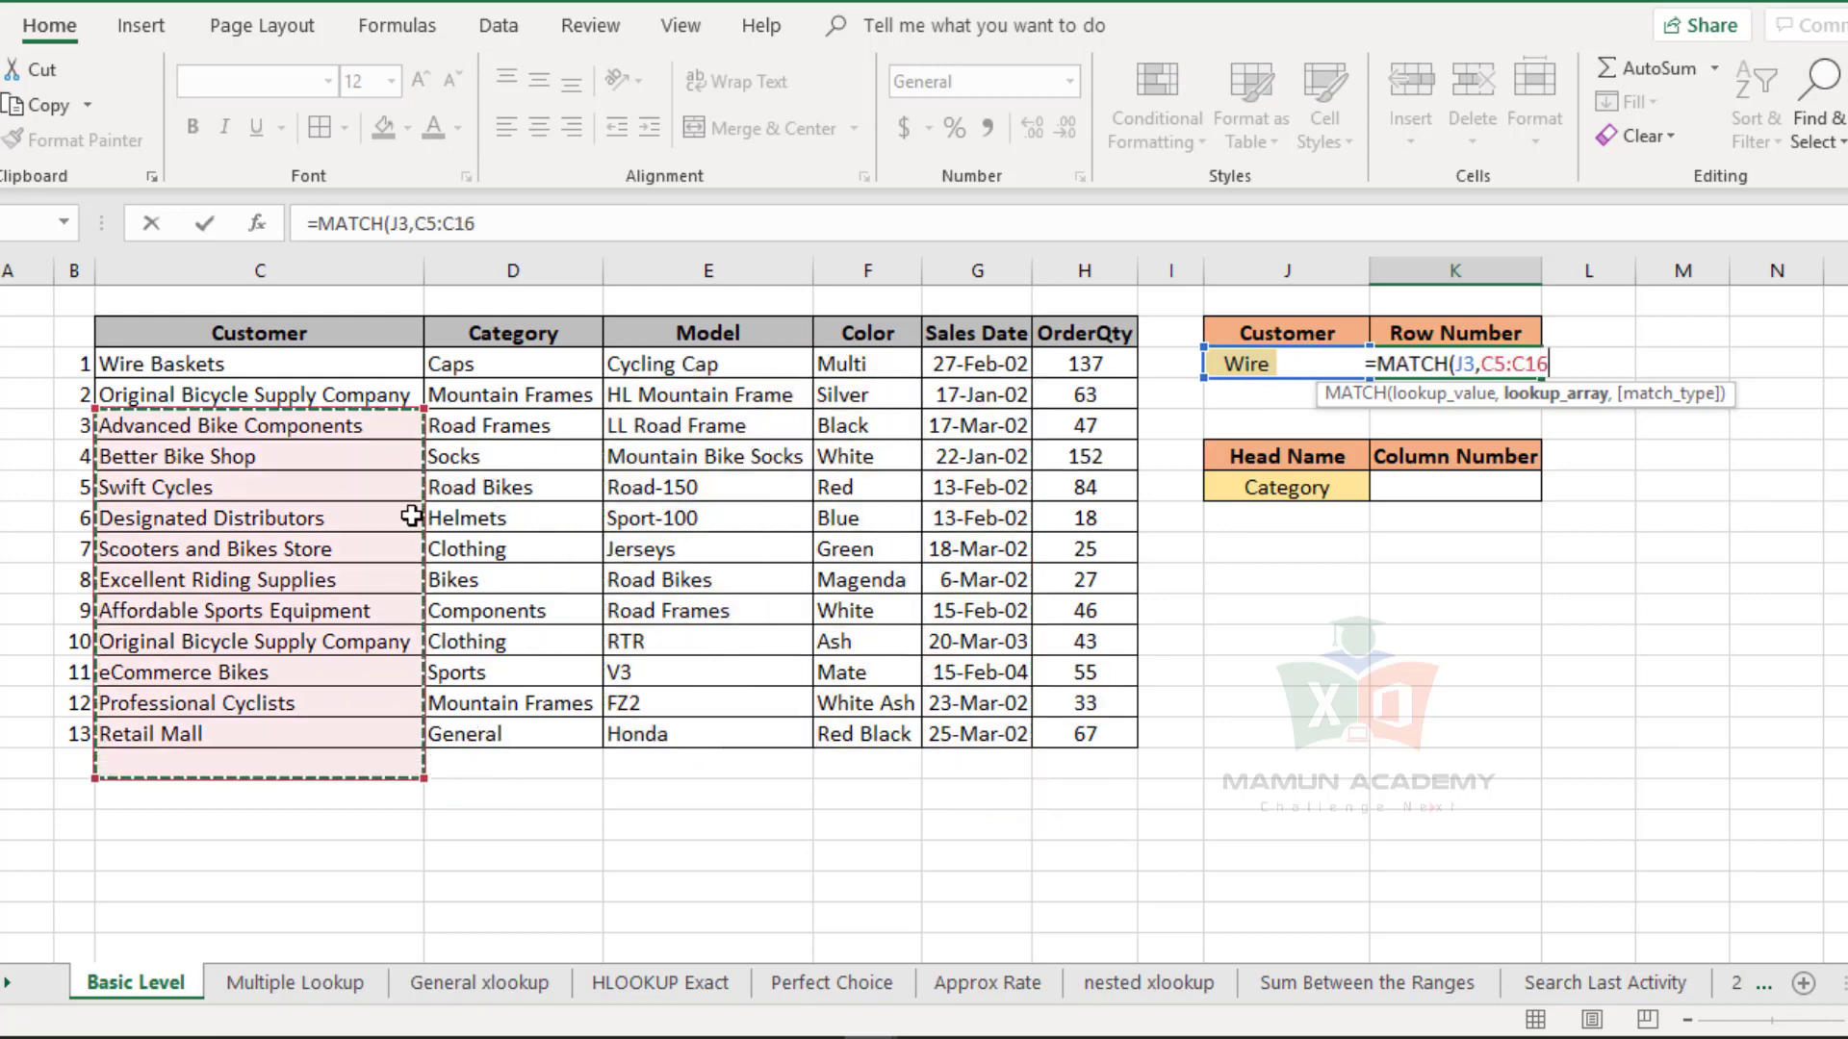
- Set the MATCH lookup array to the customer names C3:C15, locked as the absolute reference $C$3:$C$15
left_click_drag(350, 361, 350, 715)
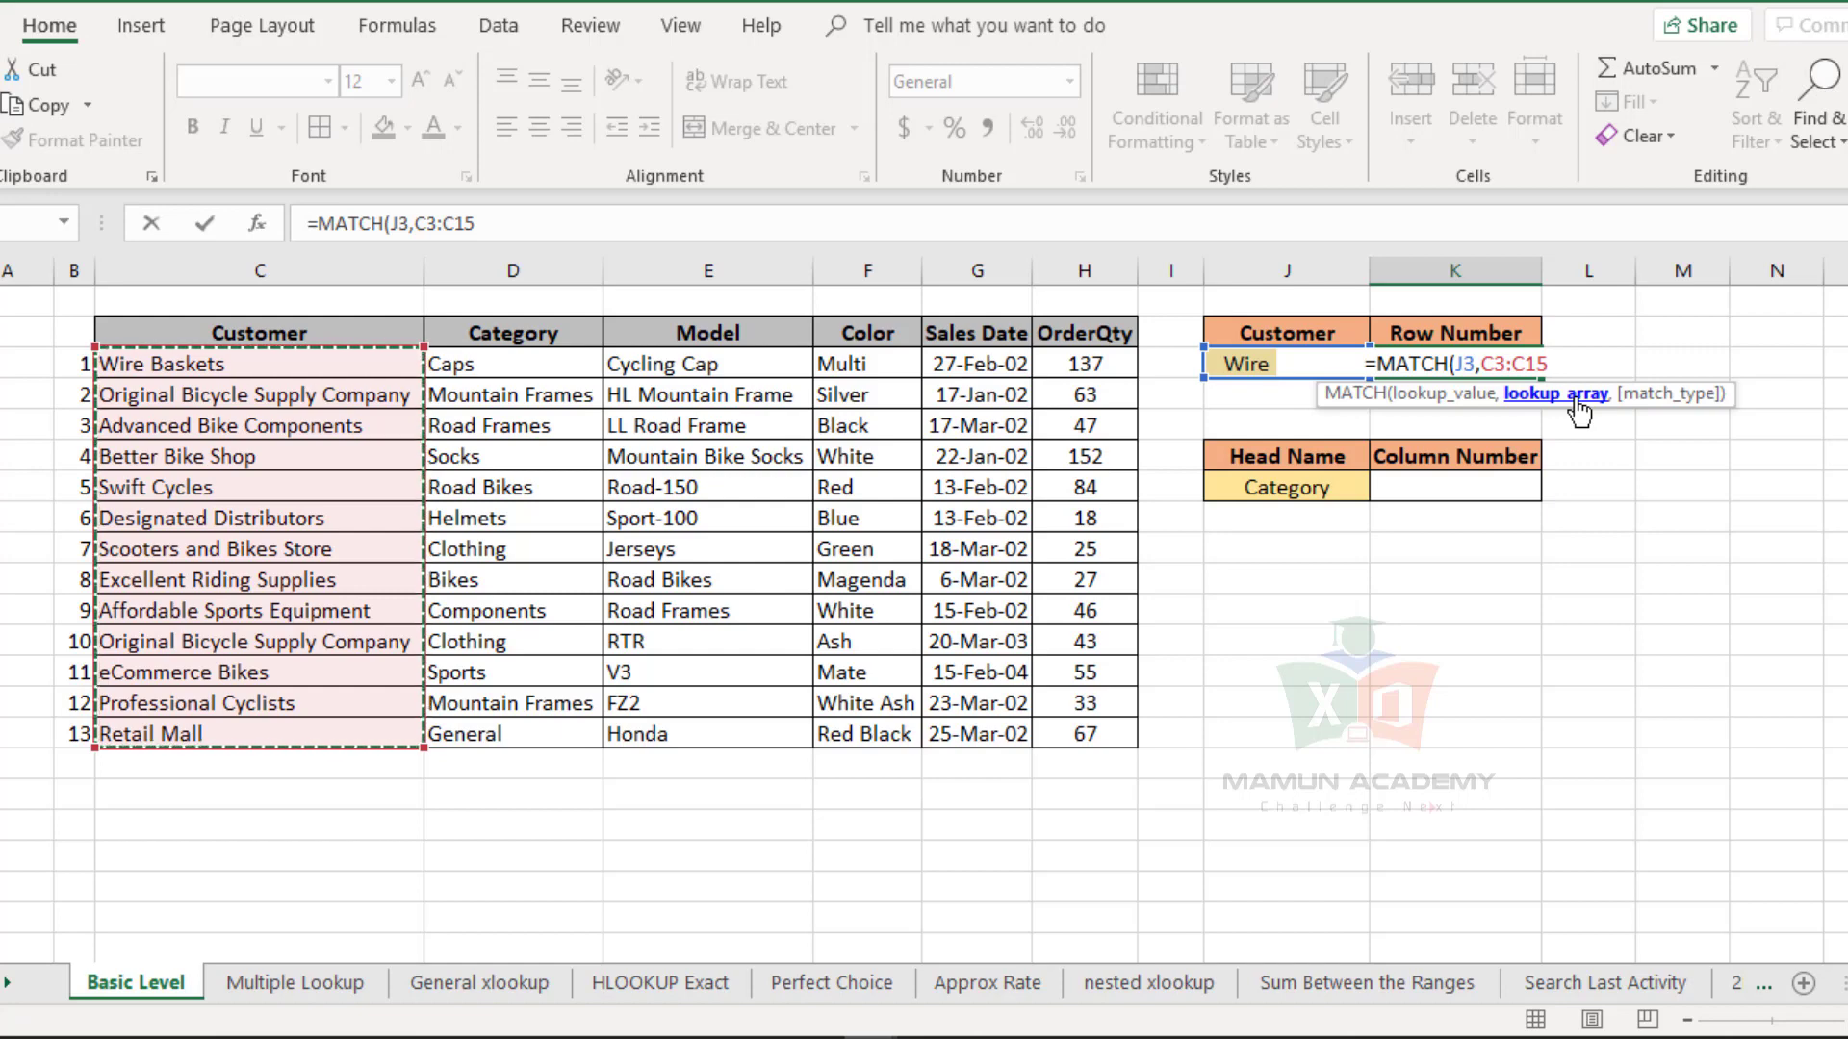
key("F4")
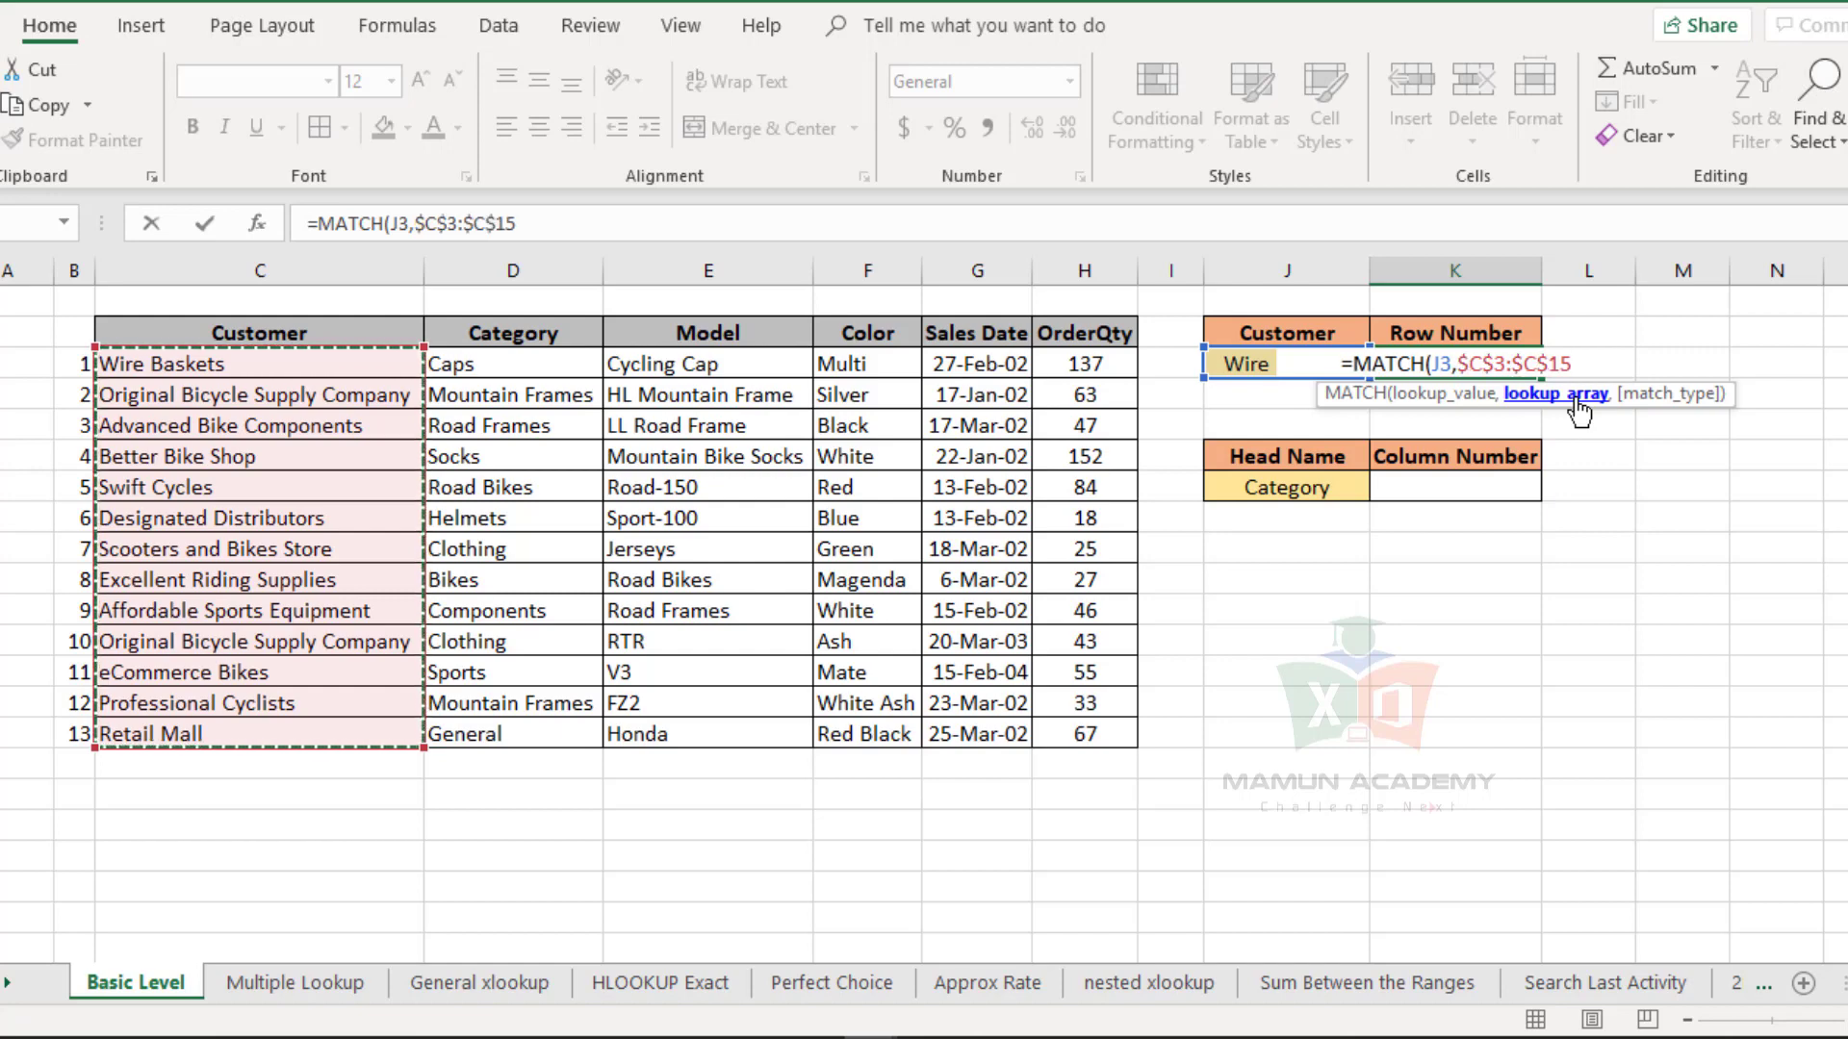
type(",")
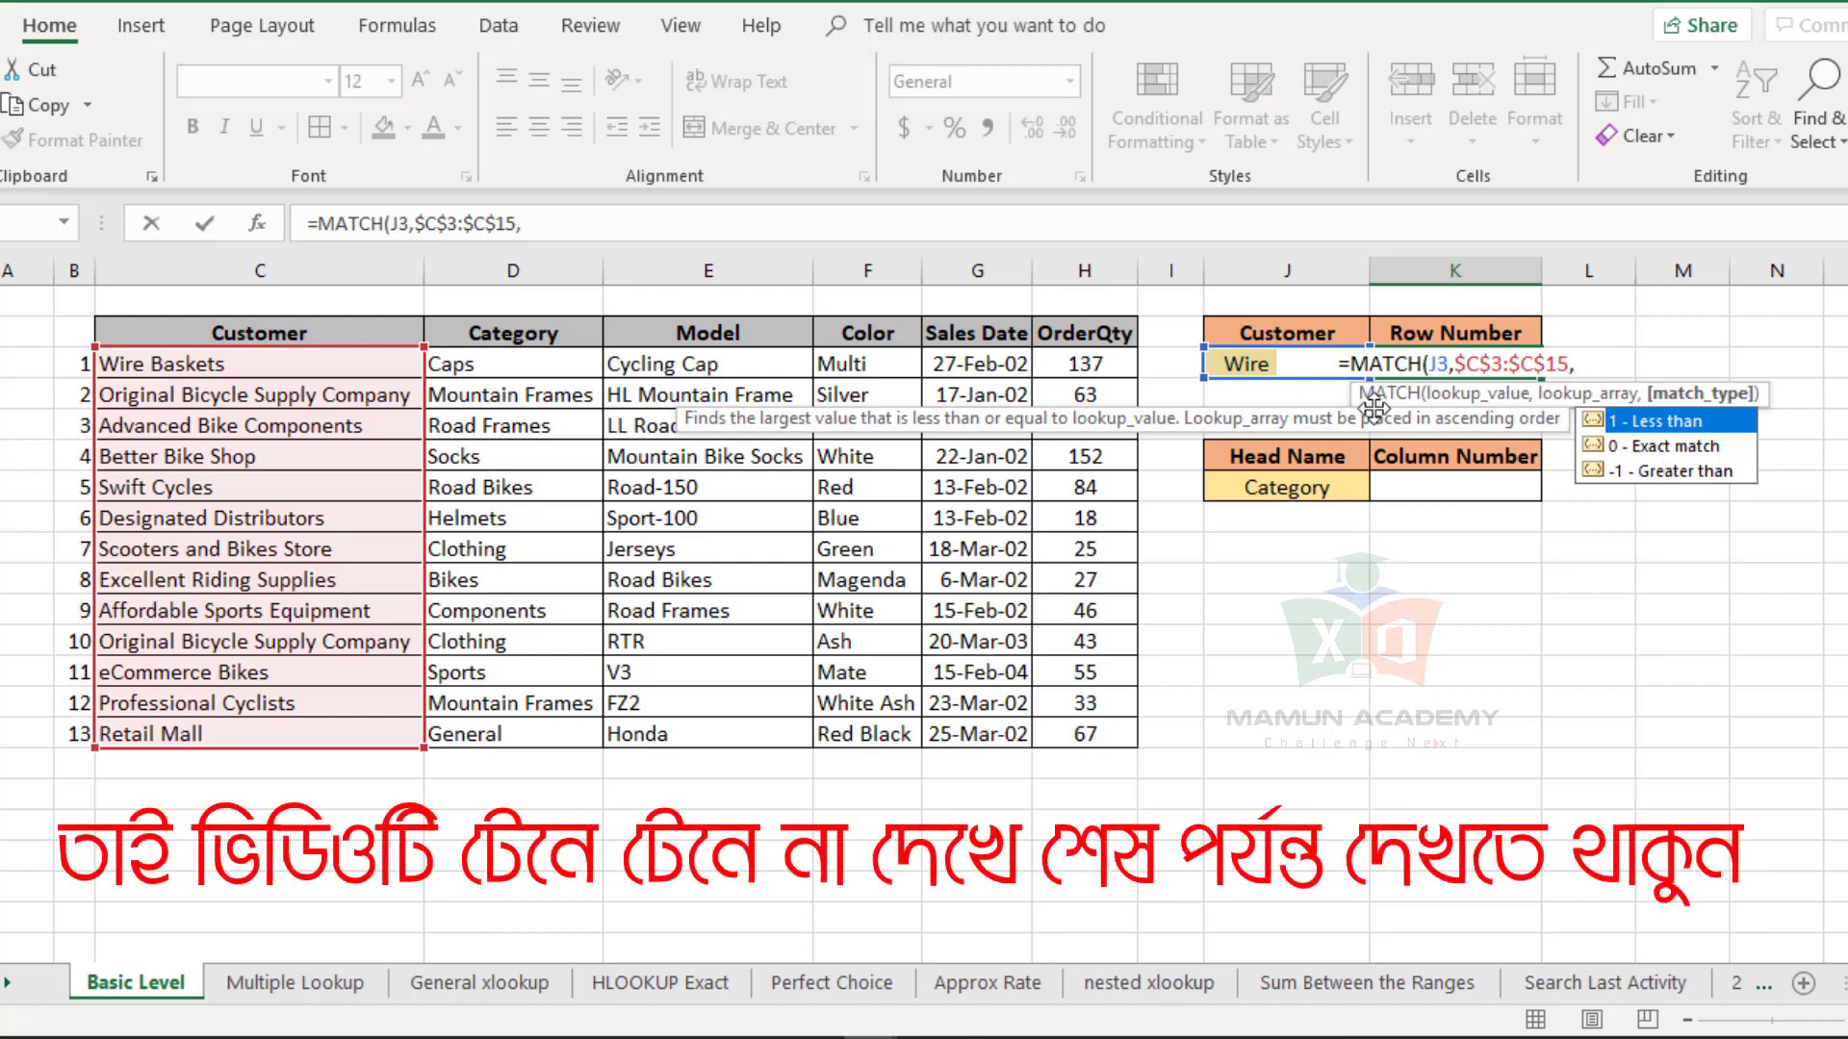
- Set the match type to 0 (Exact match) and complete the formula =MATCH(J3,$C$3:$C$15,0) in K3
left_click(1656, 448)
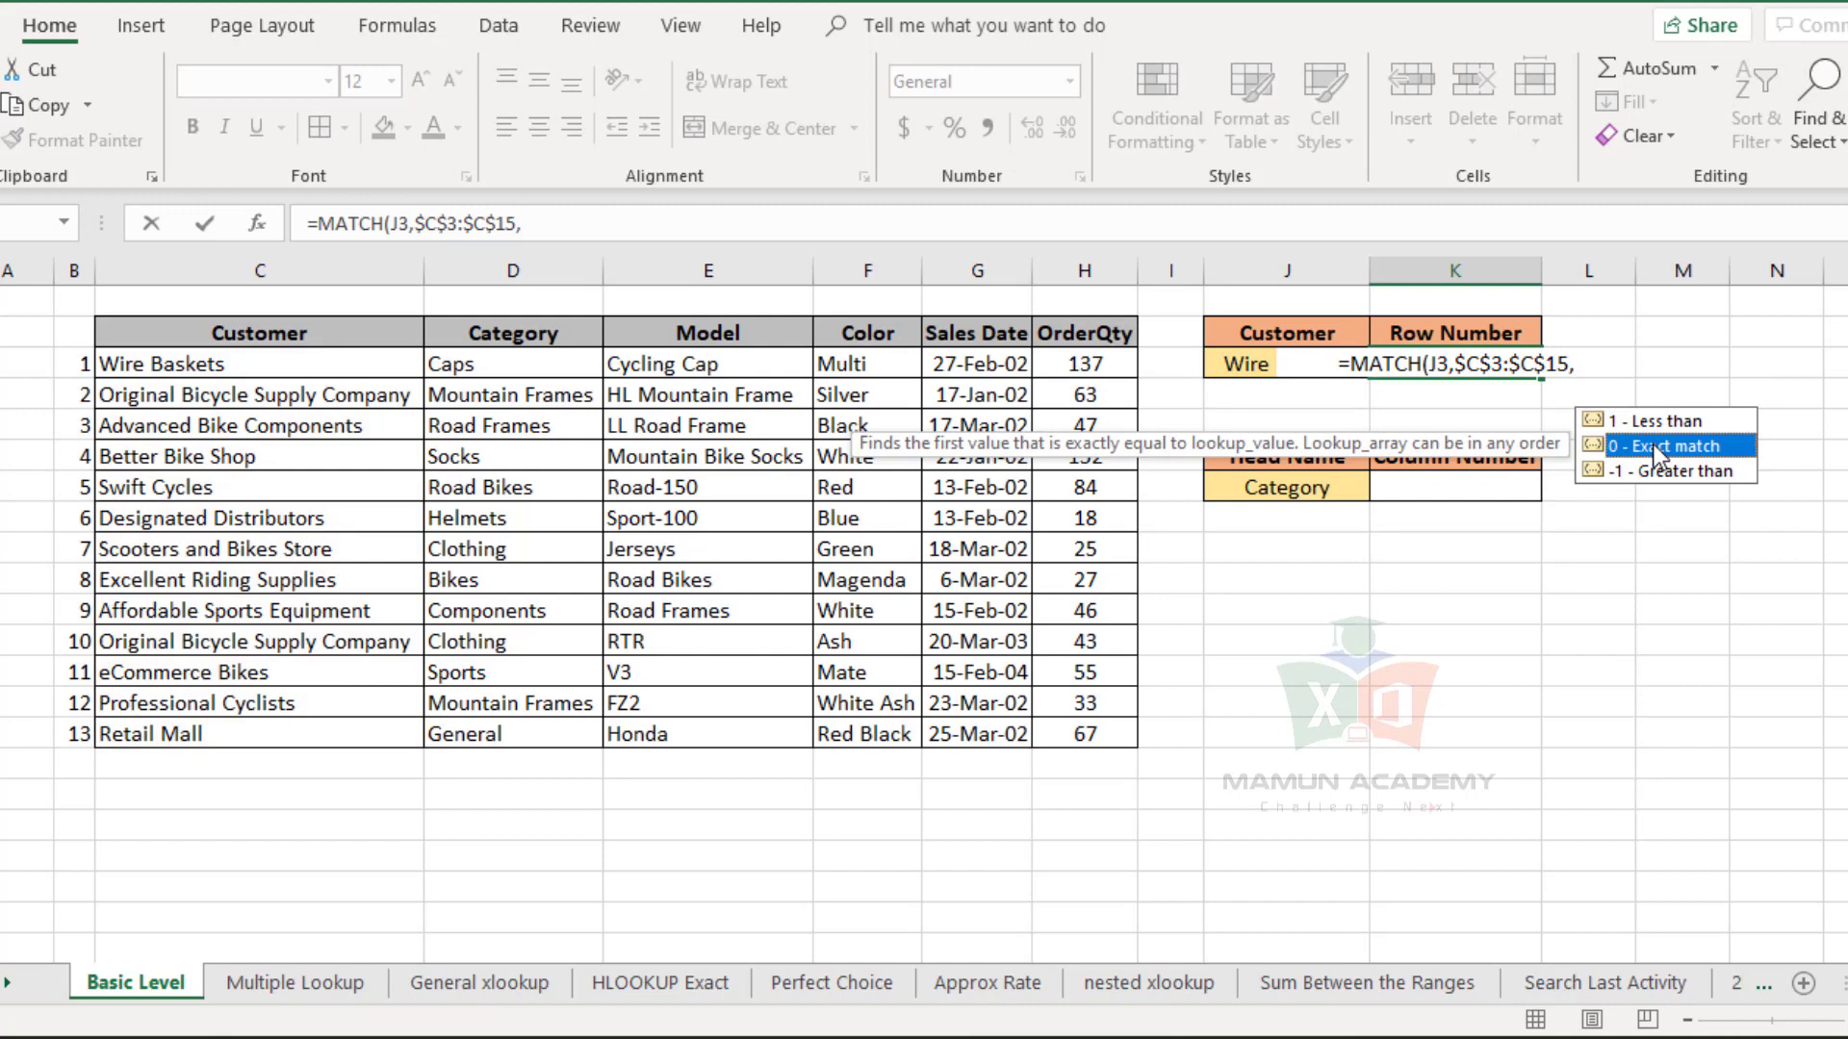
double_click(1653, 445)
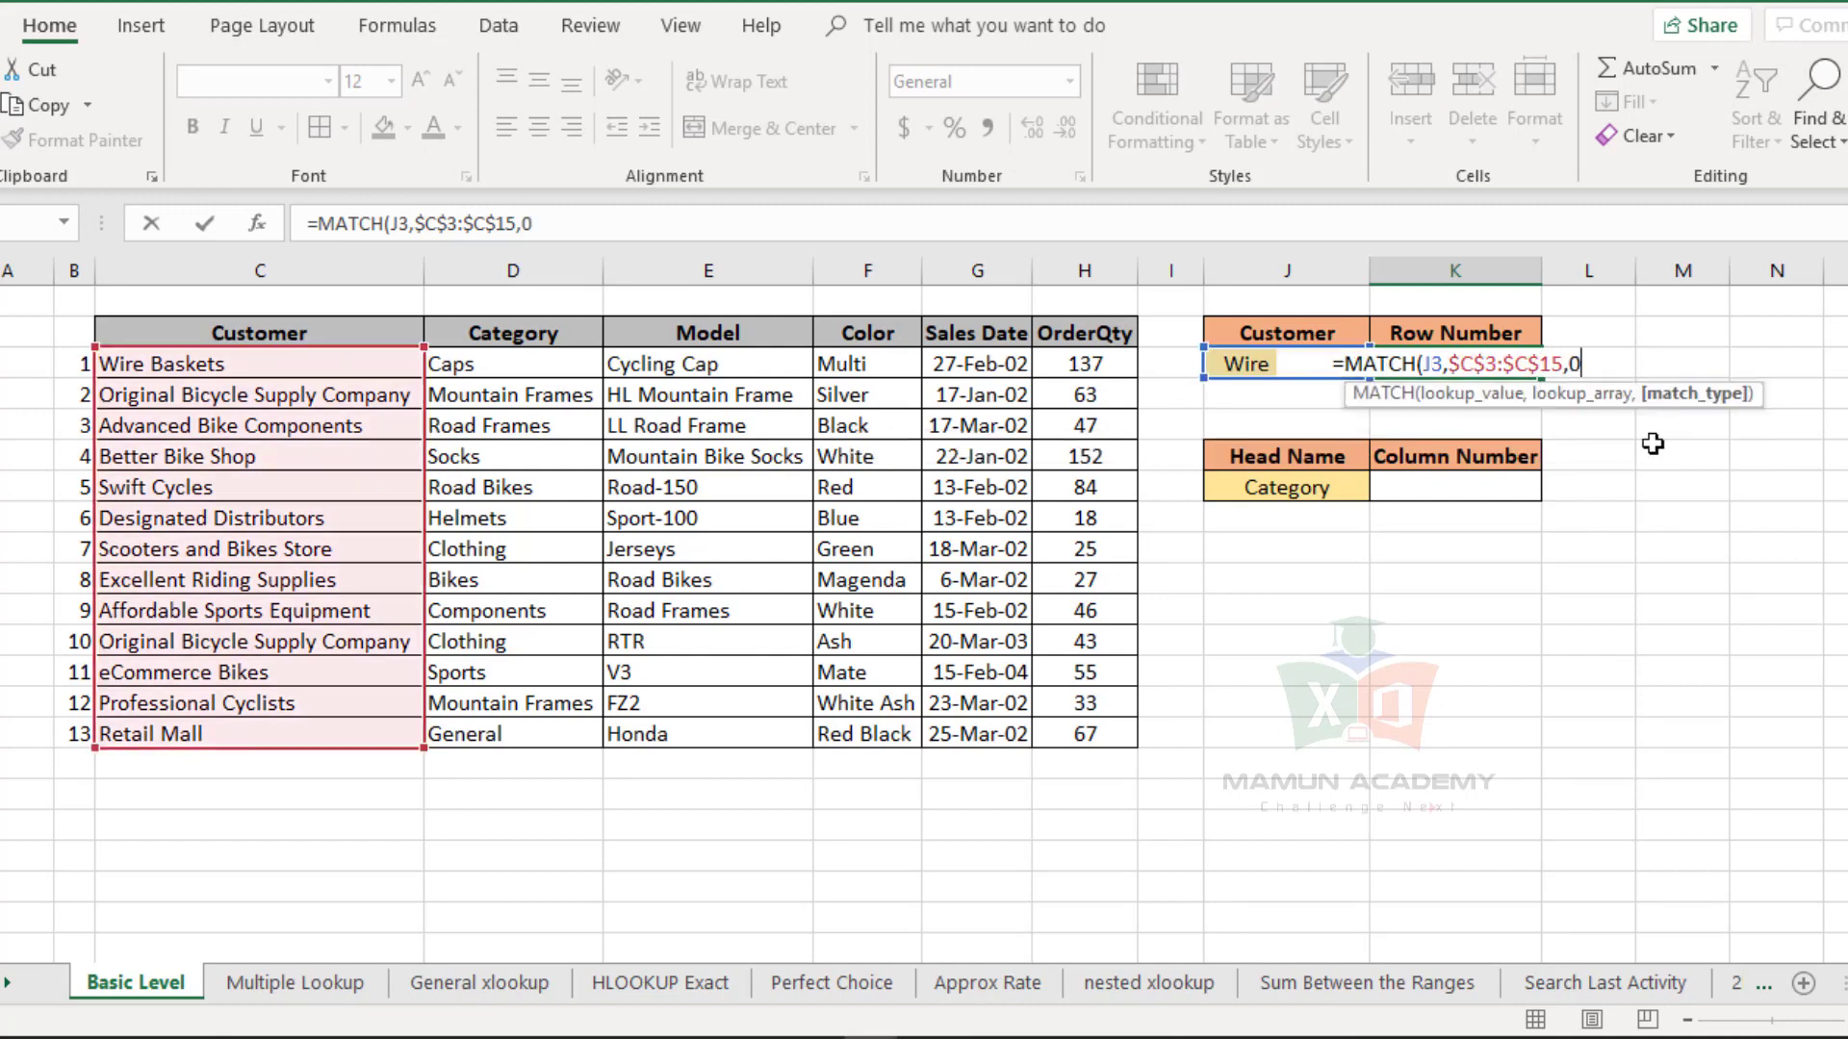
key("BackSpace")
type("0")
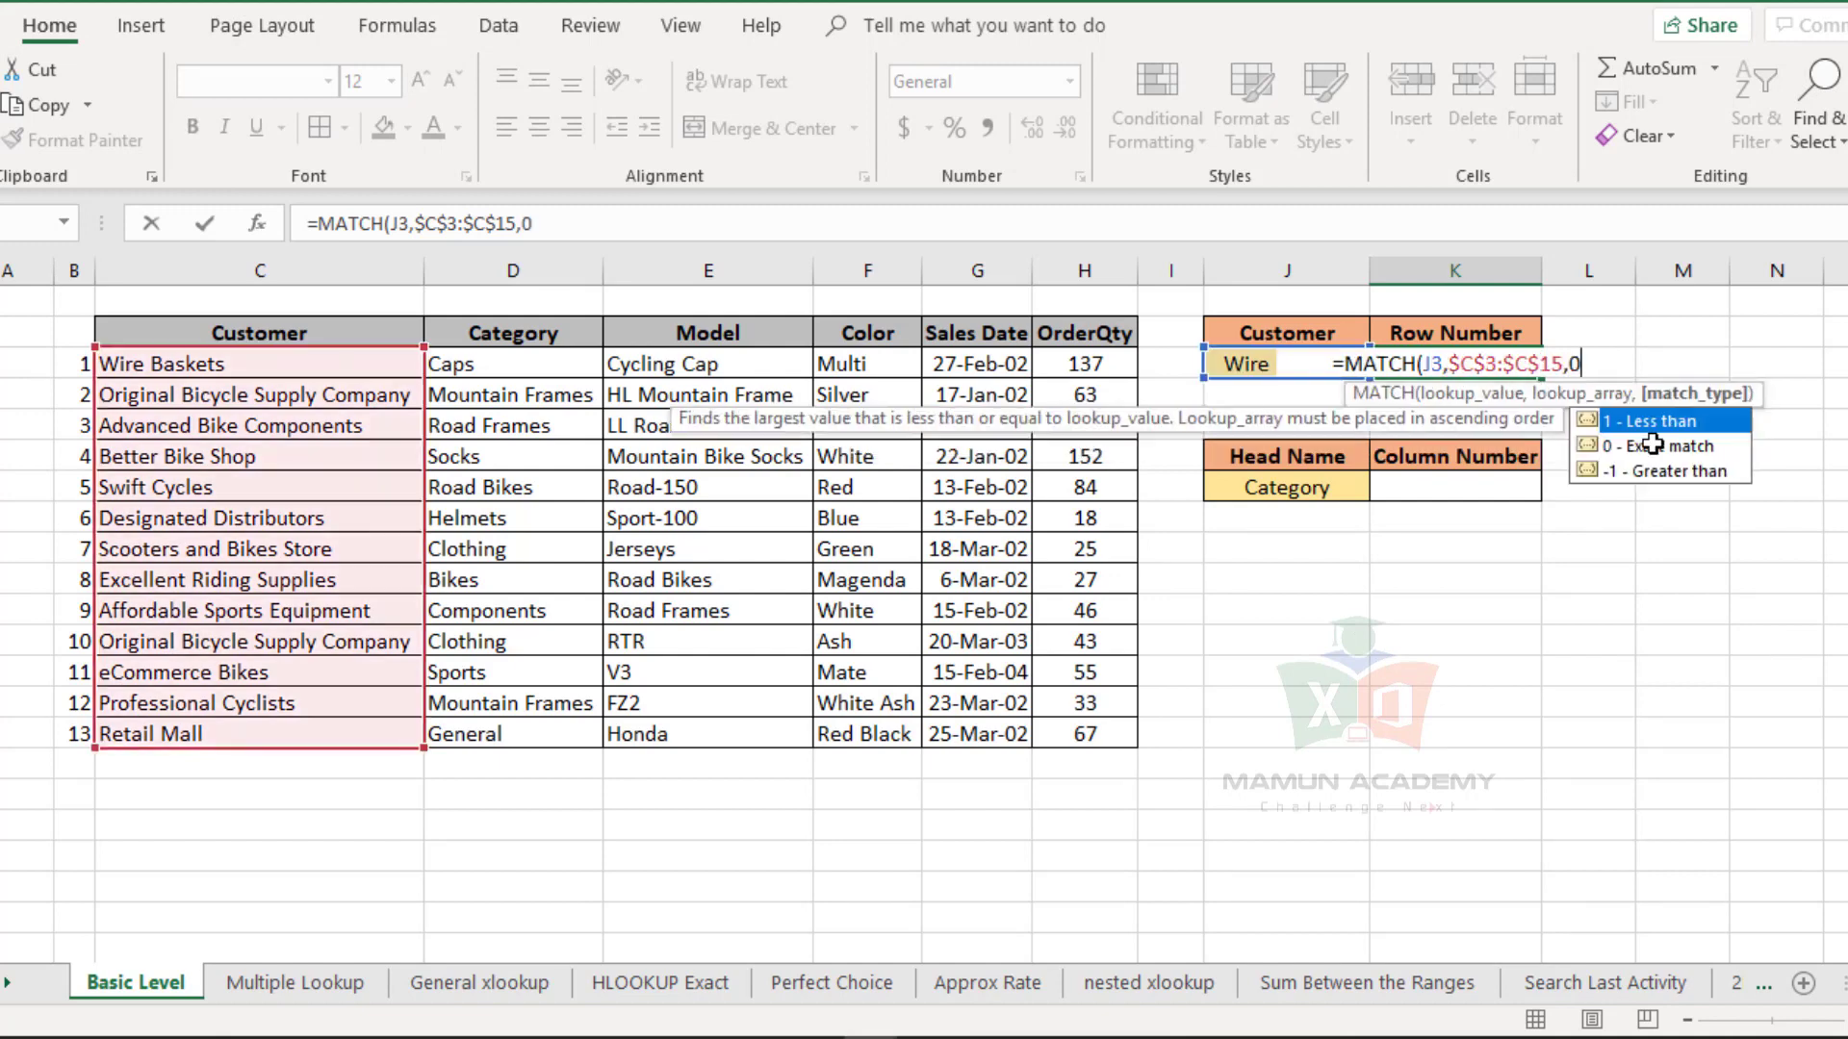
type("(")
key("BackSpace")
type(")")
key("Return")
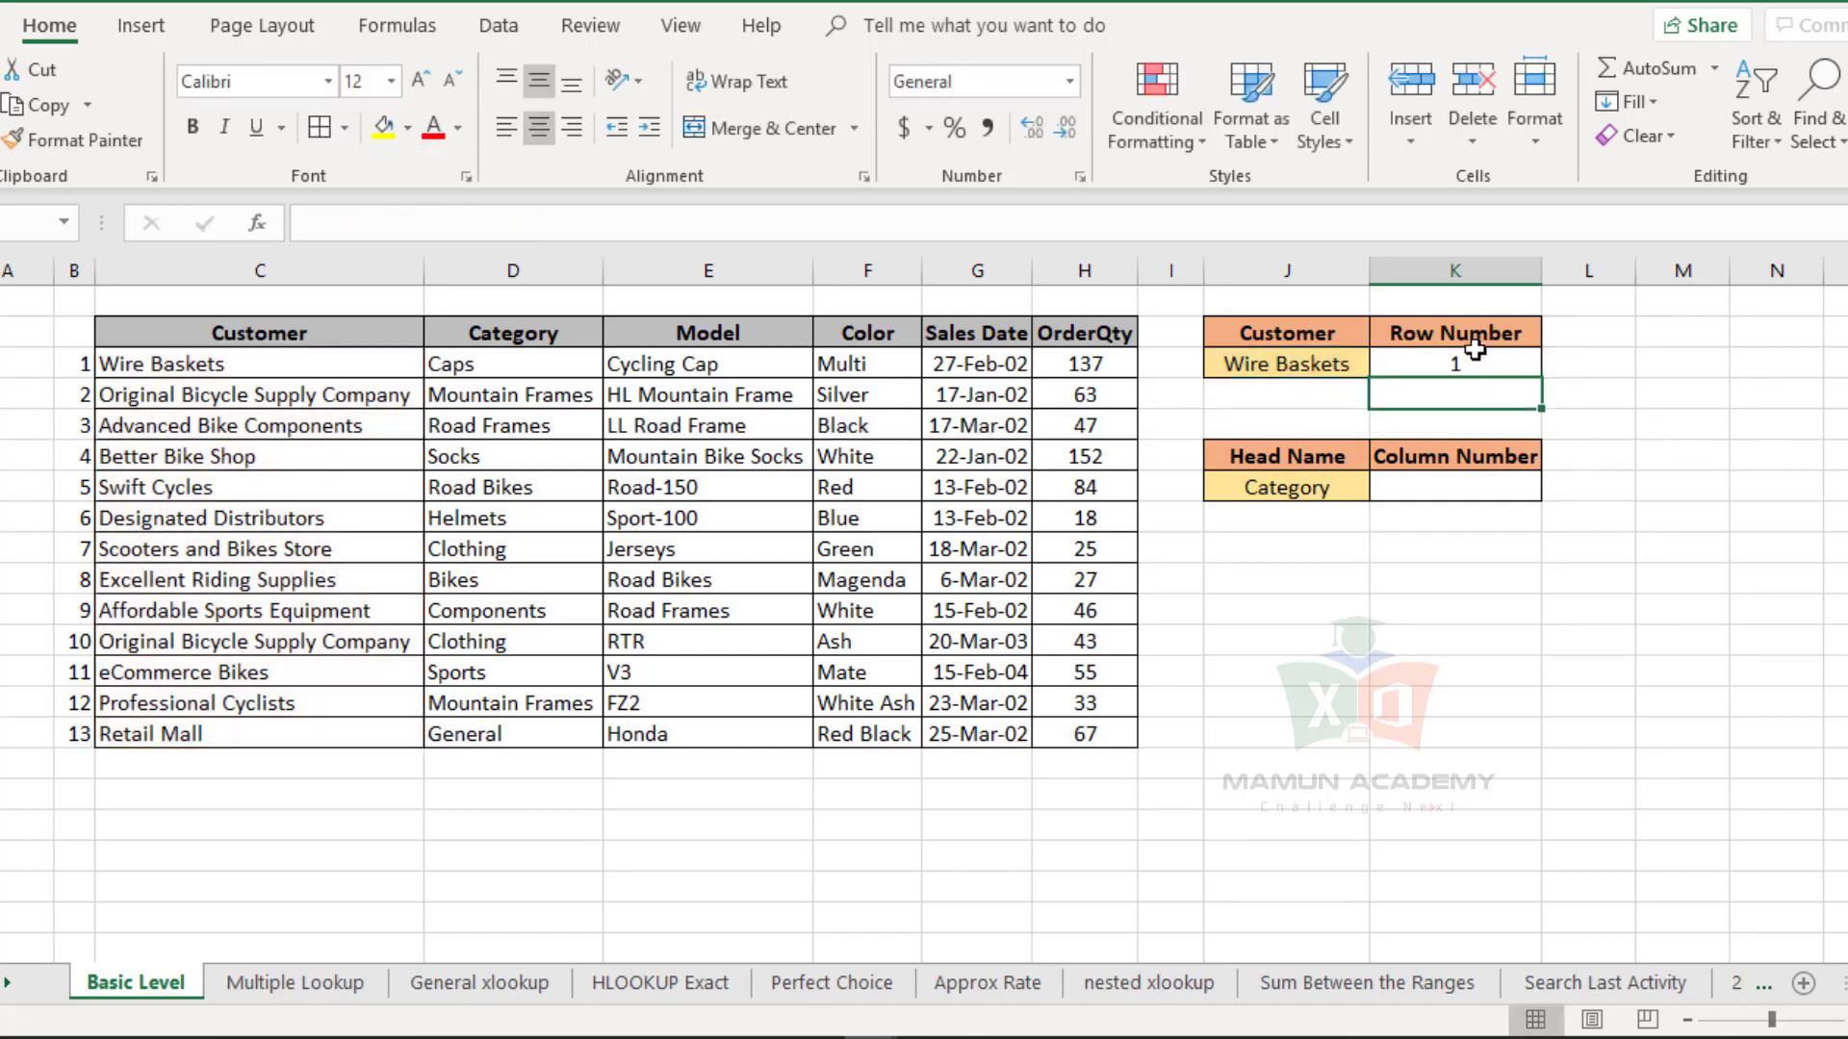
- Choose Designated Distributors as the customer in J3, widen column J to fit it, and check its row number against the table
left_click(1468, 354)
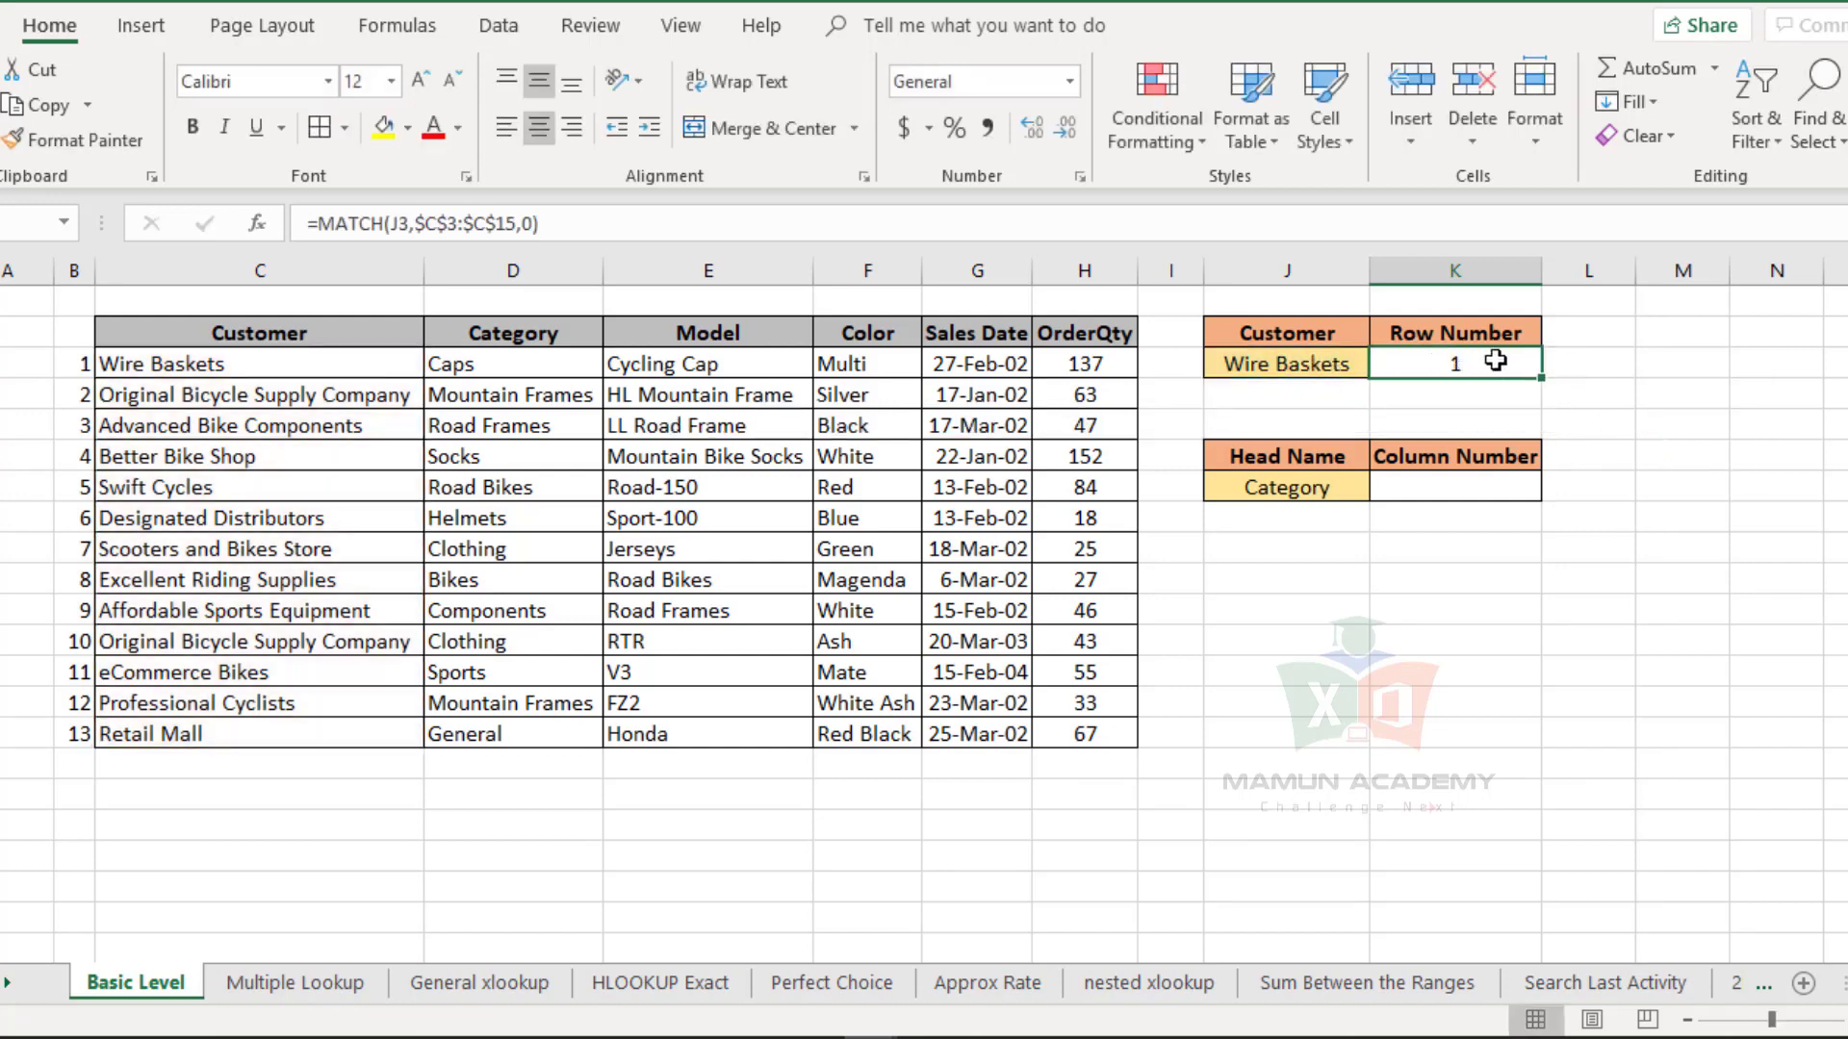
left_click(169, 362)
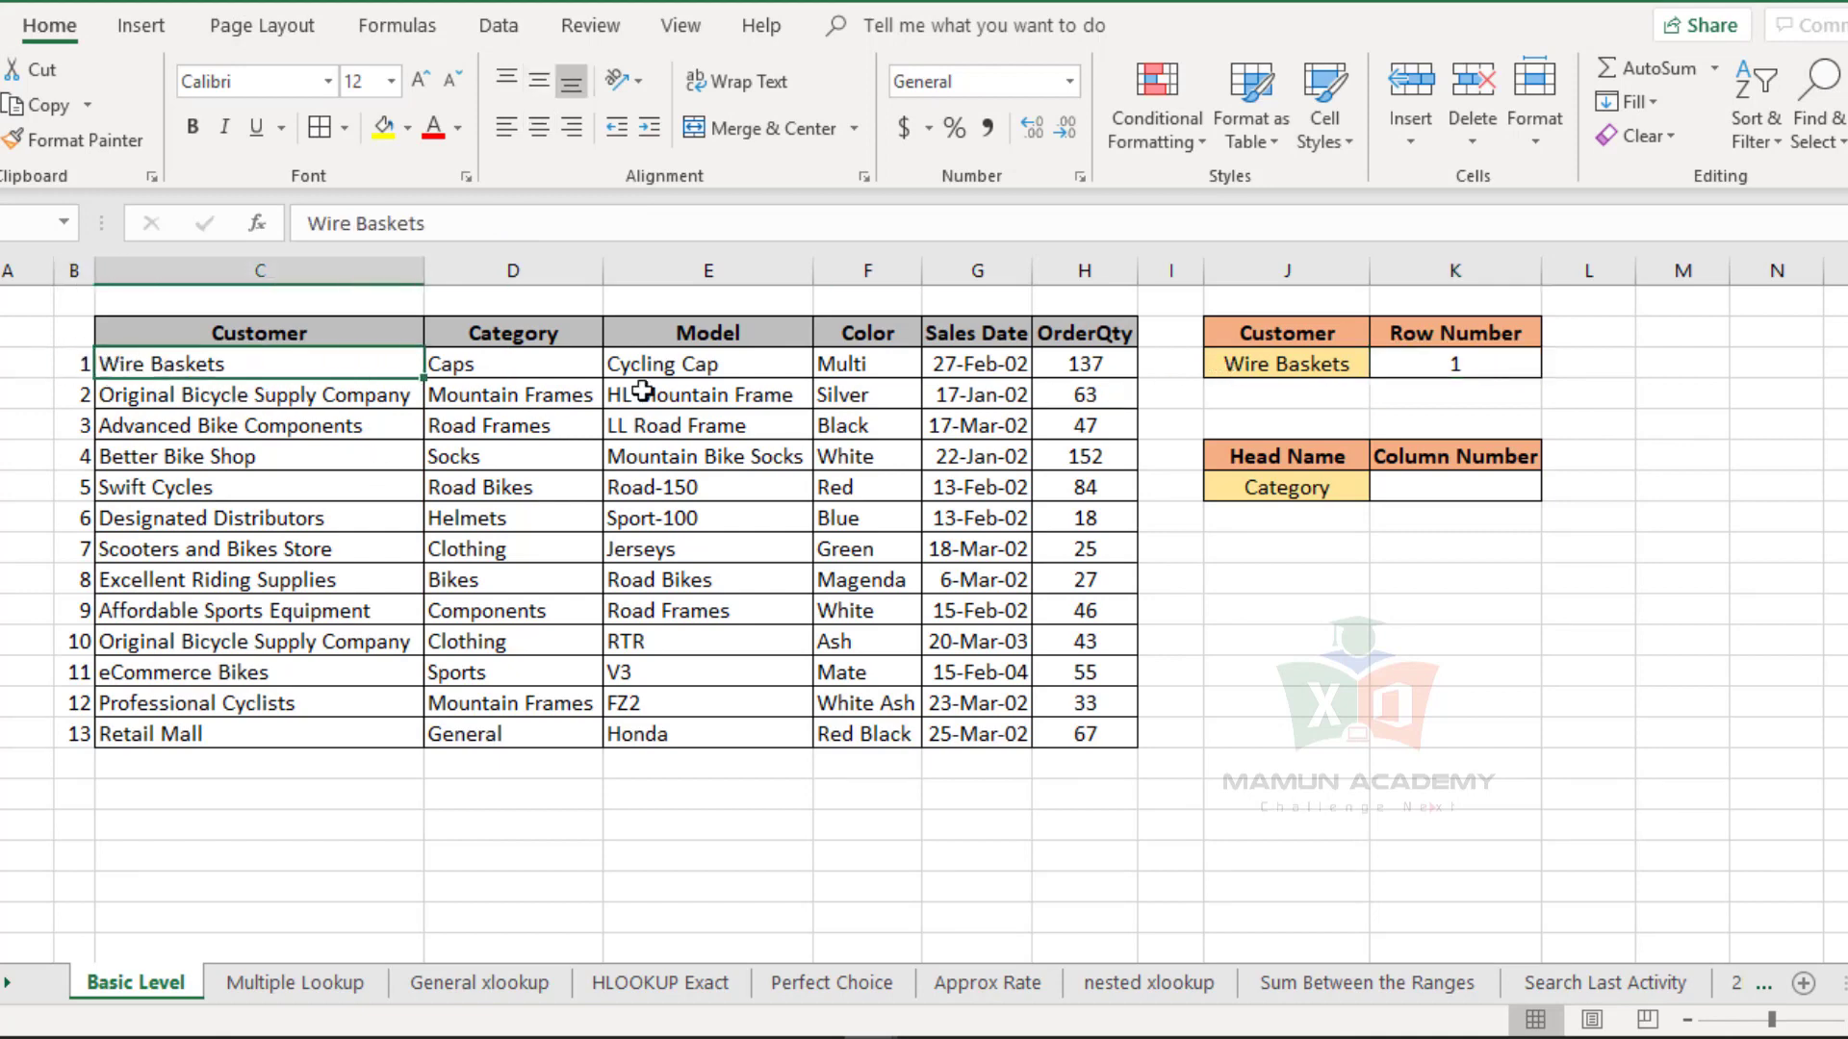
left_click(1280, 360)
left_click(1382, 364)
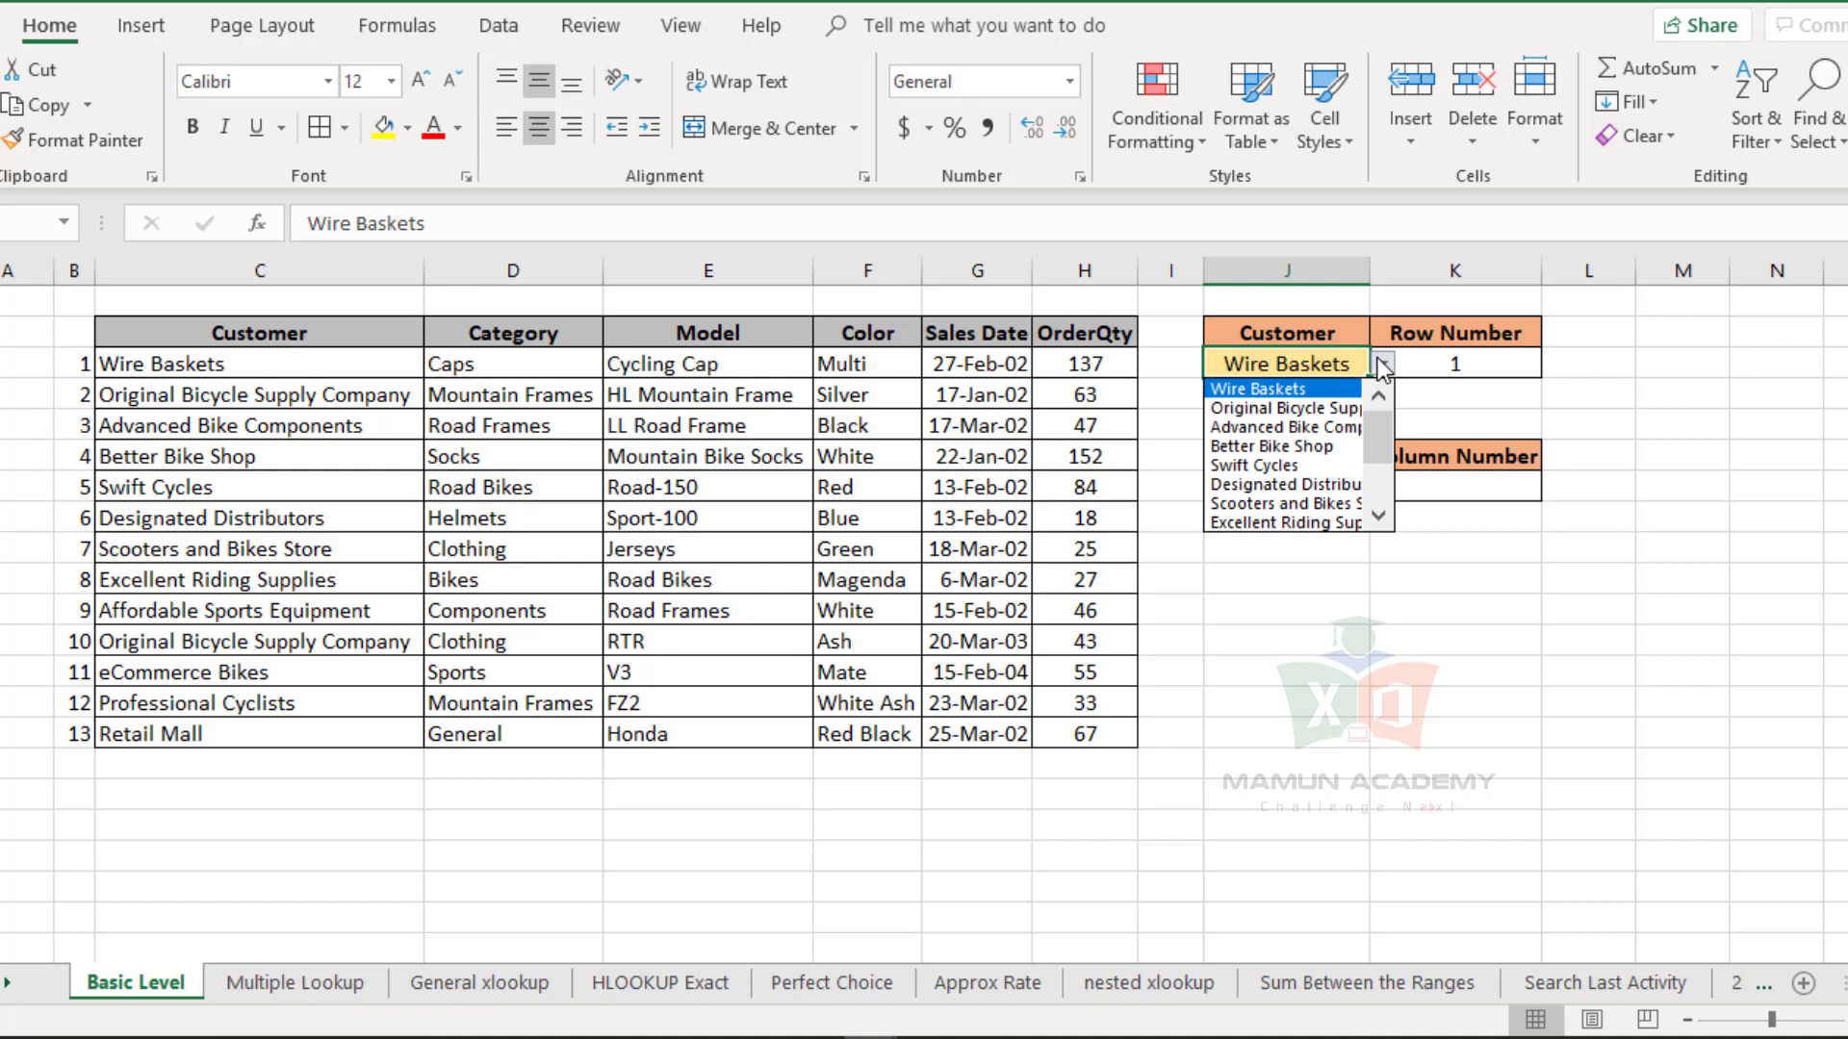
left_click(1294, 489)
left_click_drag(1369, 270, 1438, 270)
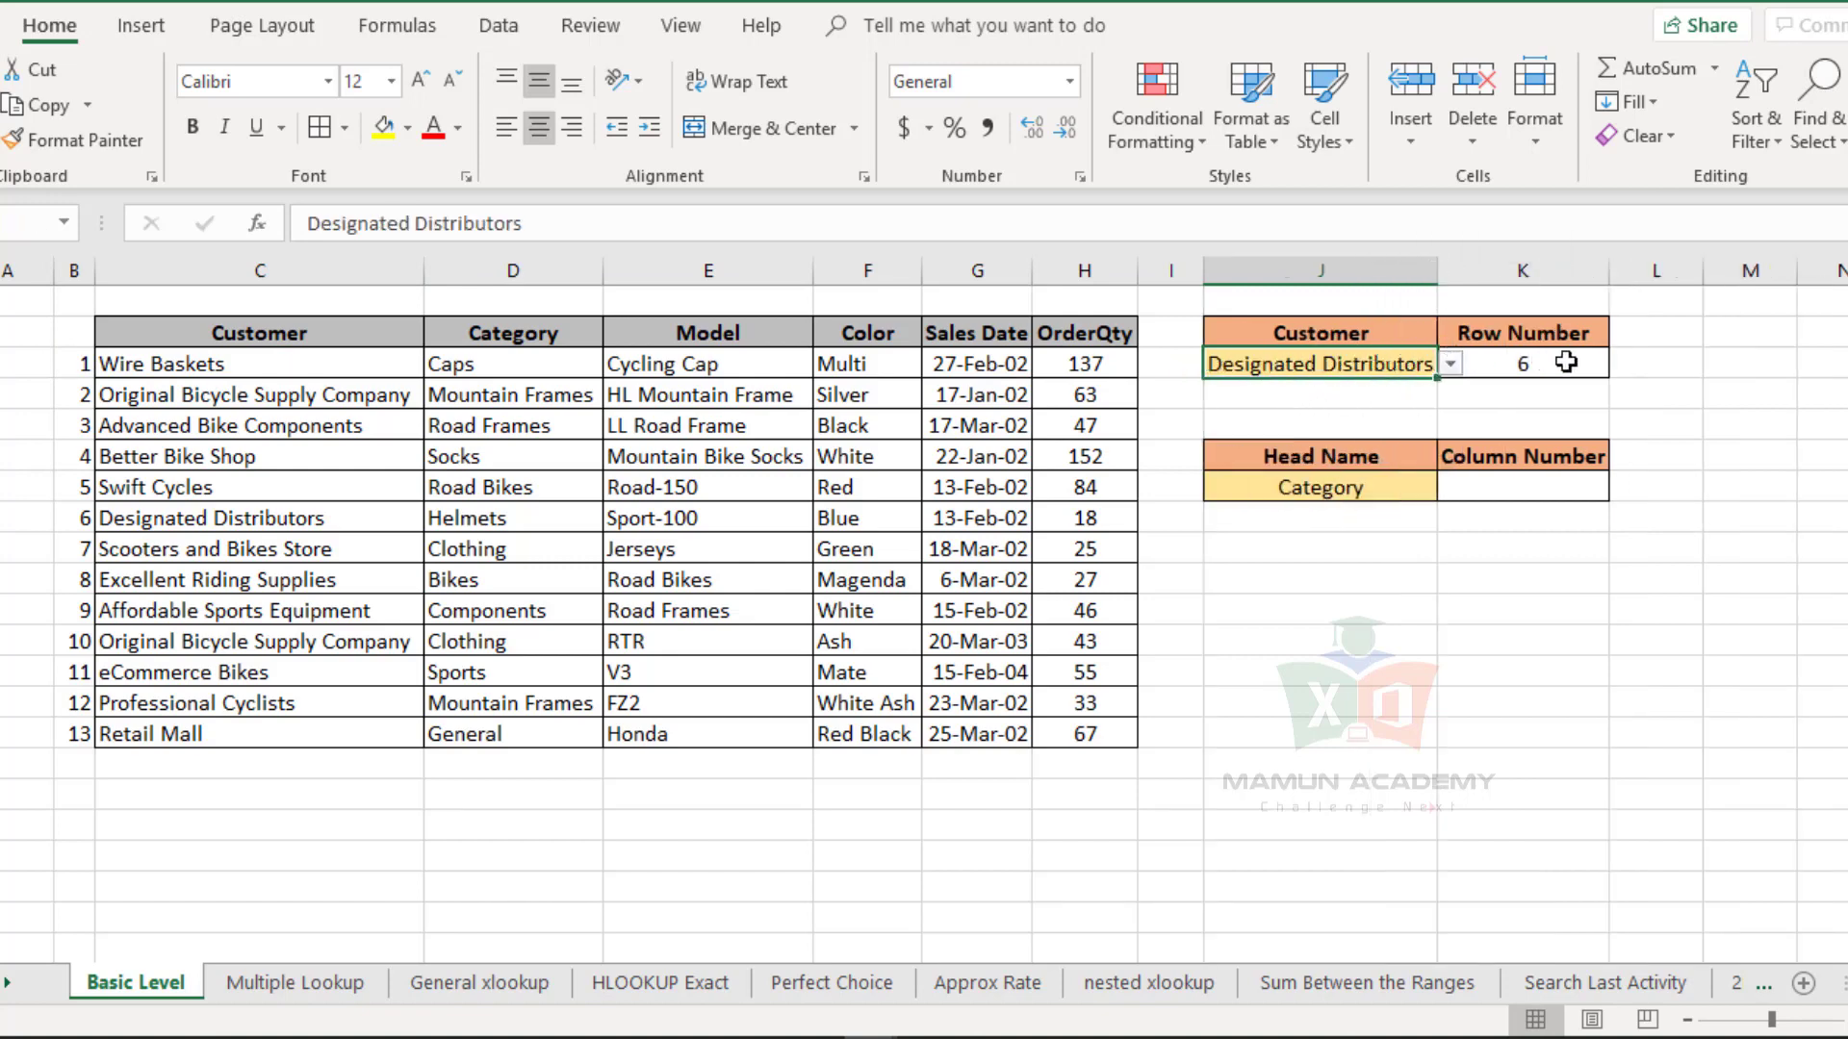
left_click(1566, 362)
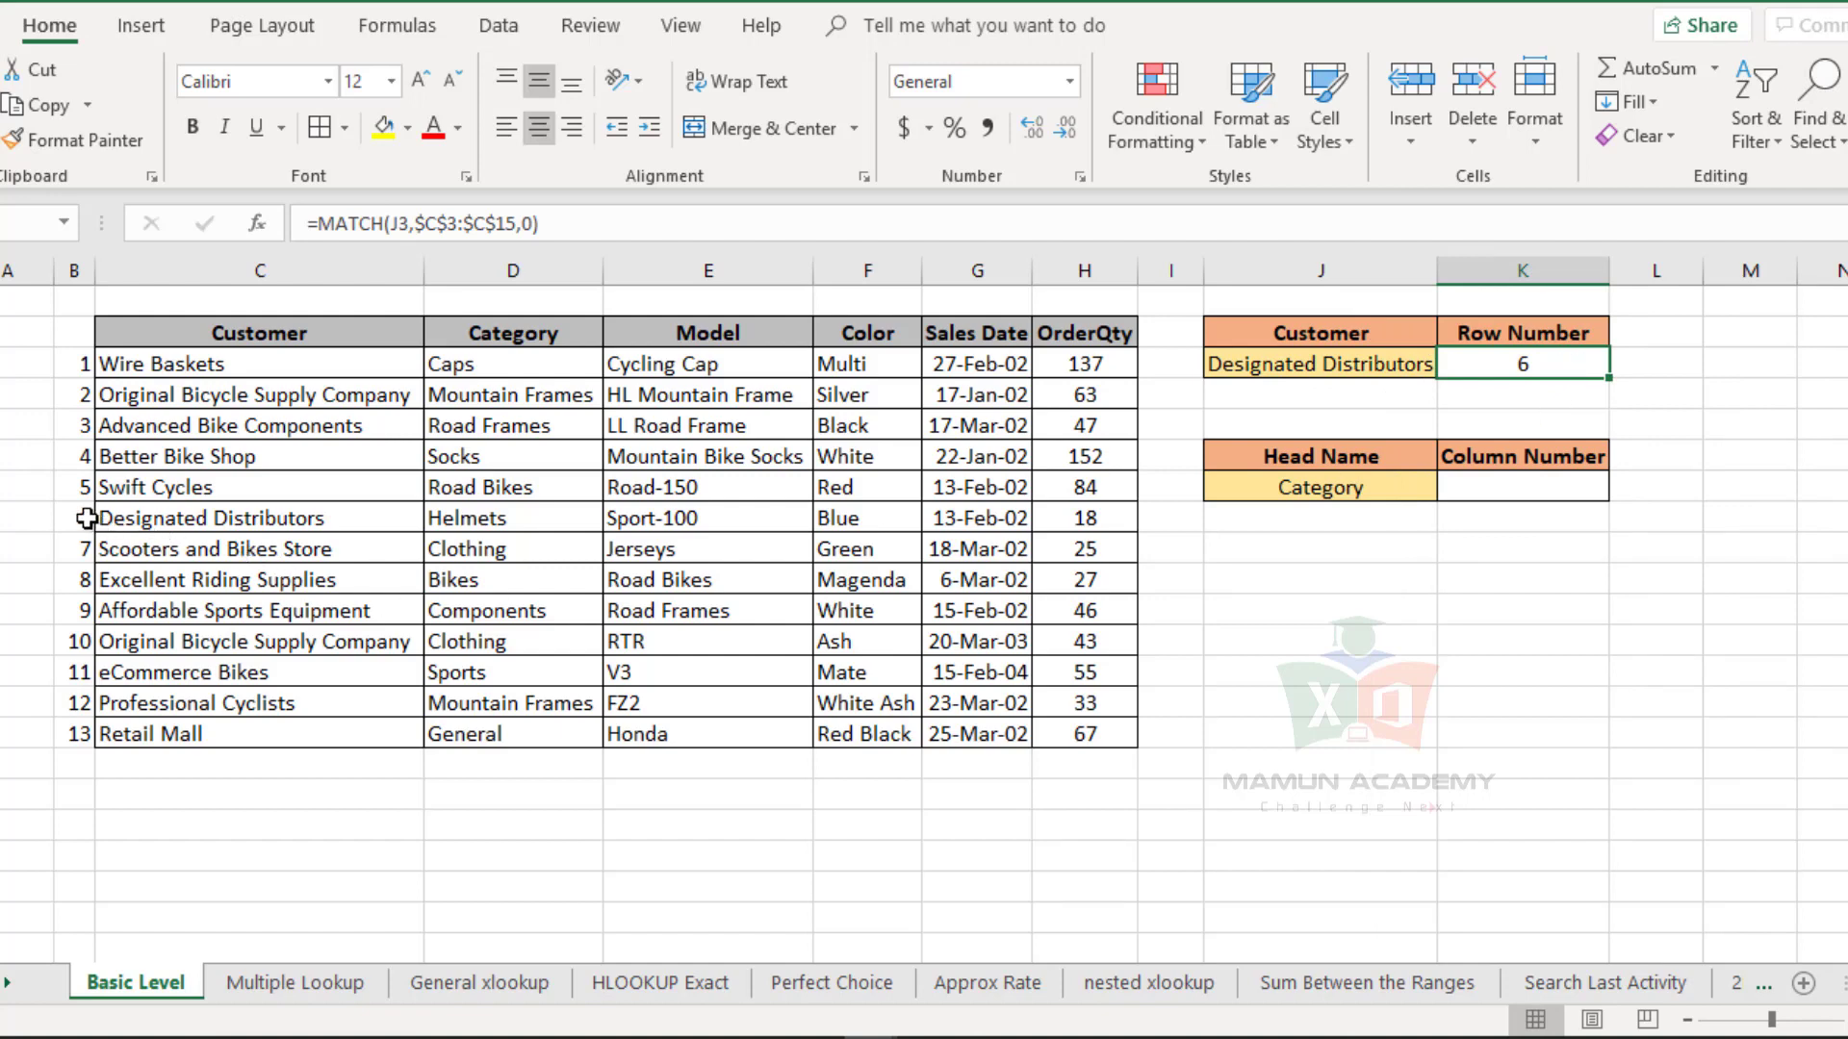
left_click_drag(77, 518, 289, 518)
- Choose Professional Cyclists as the customer in J3 and compare the returned row number with its row in the table
left_click(1386, 358)
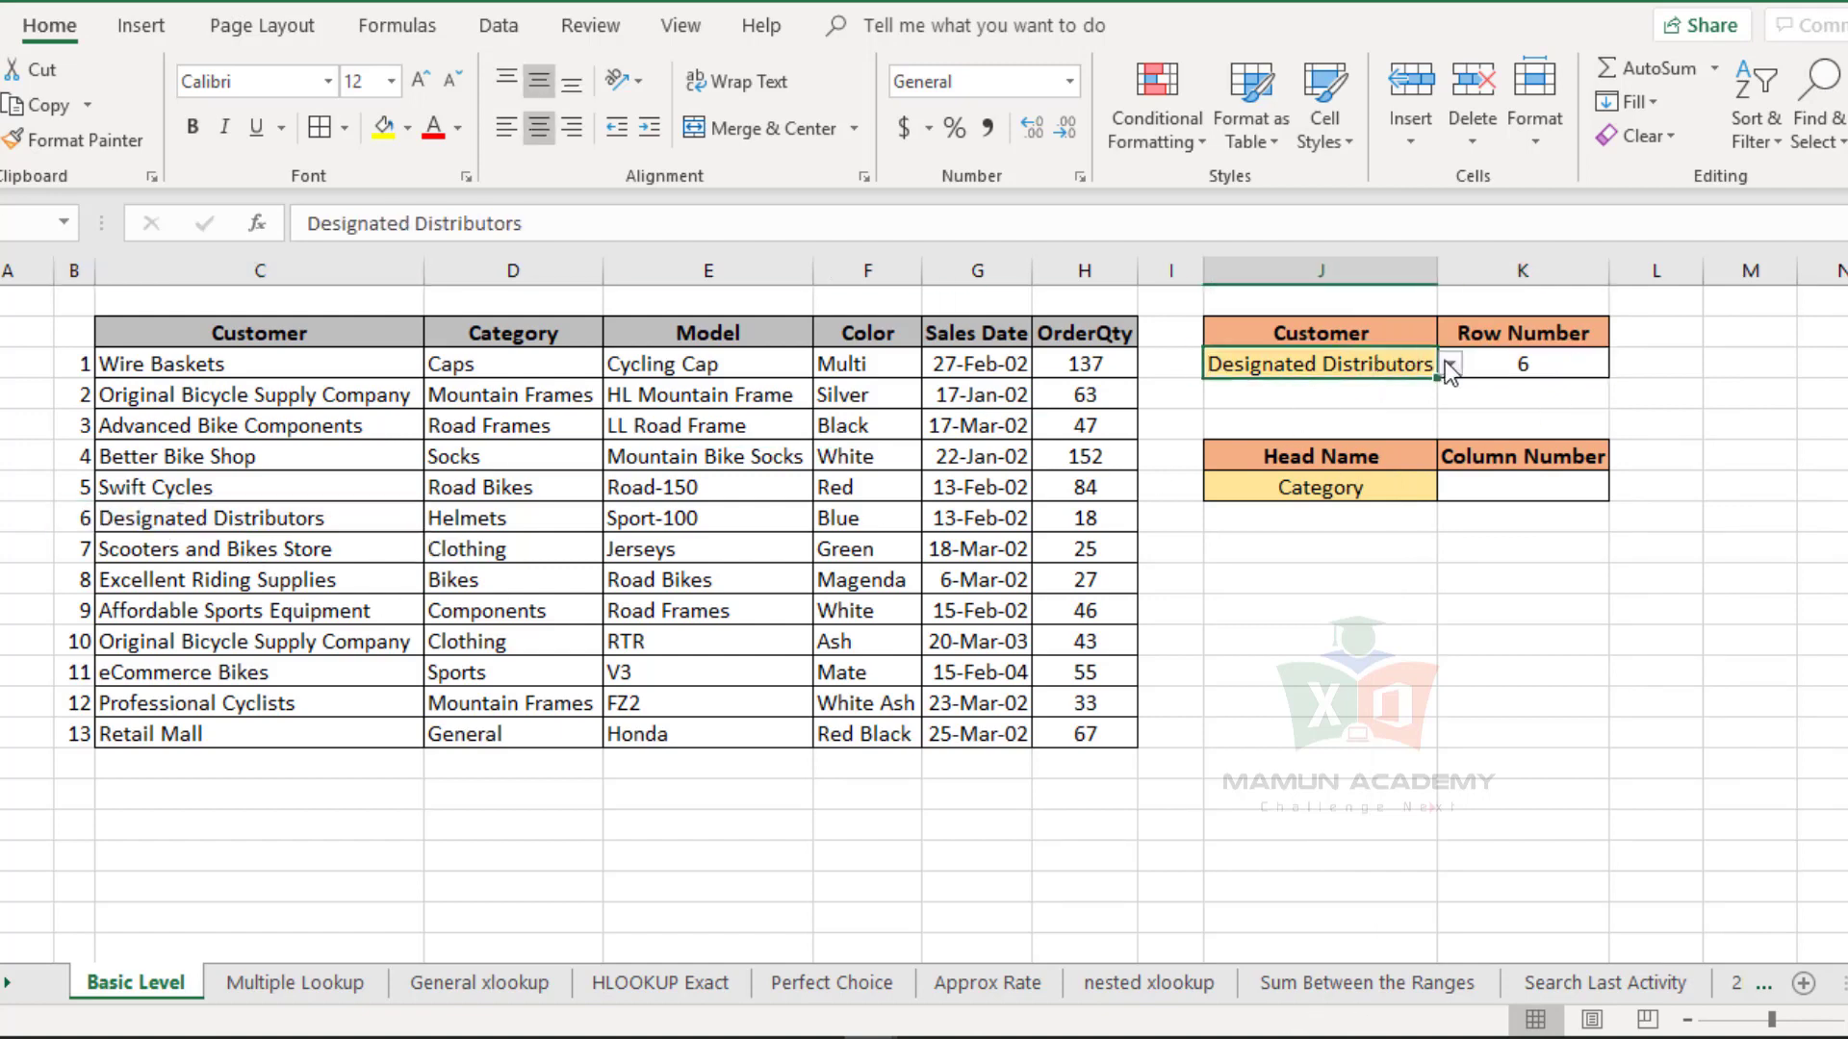
left_click(1450, 364)
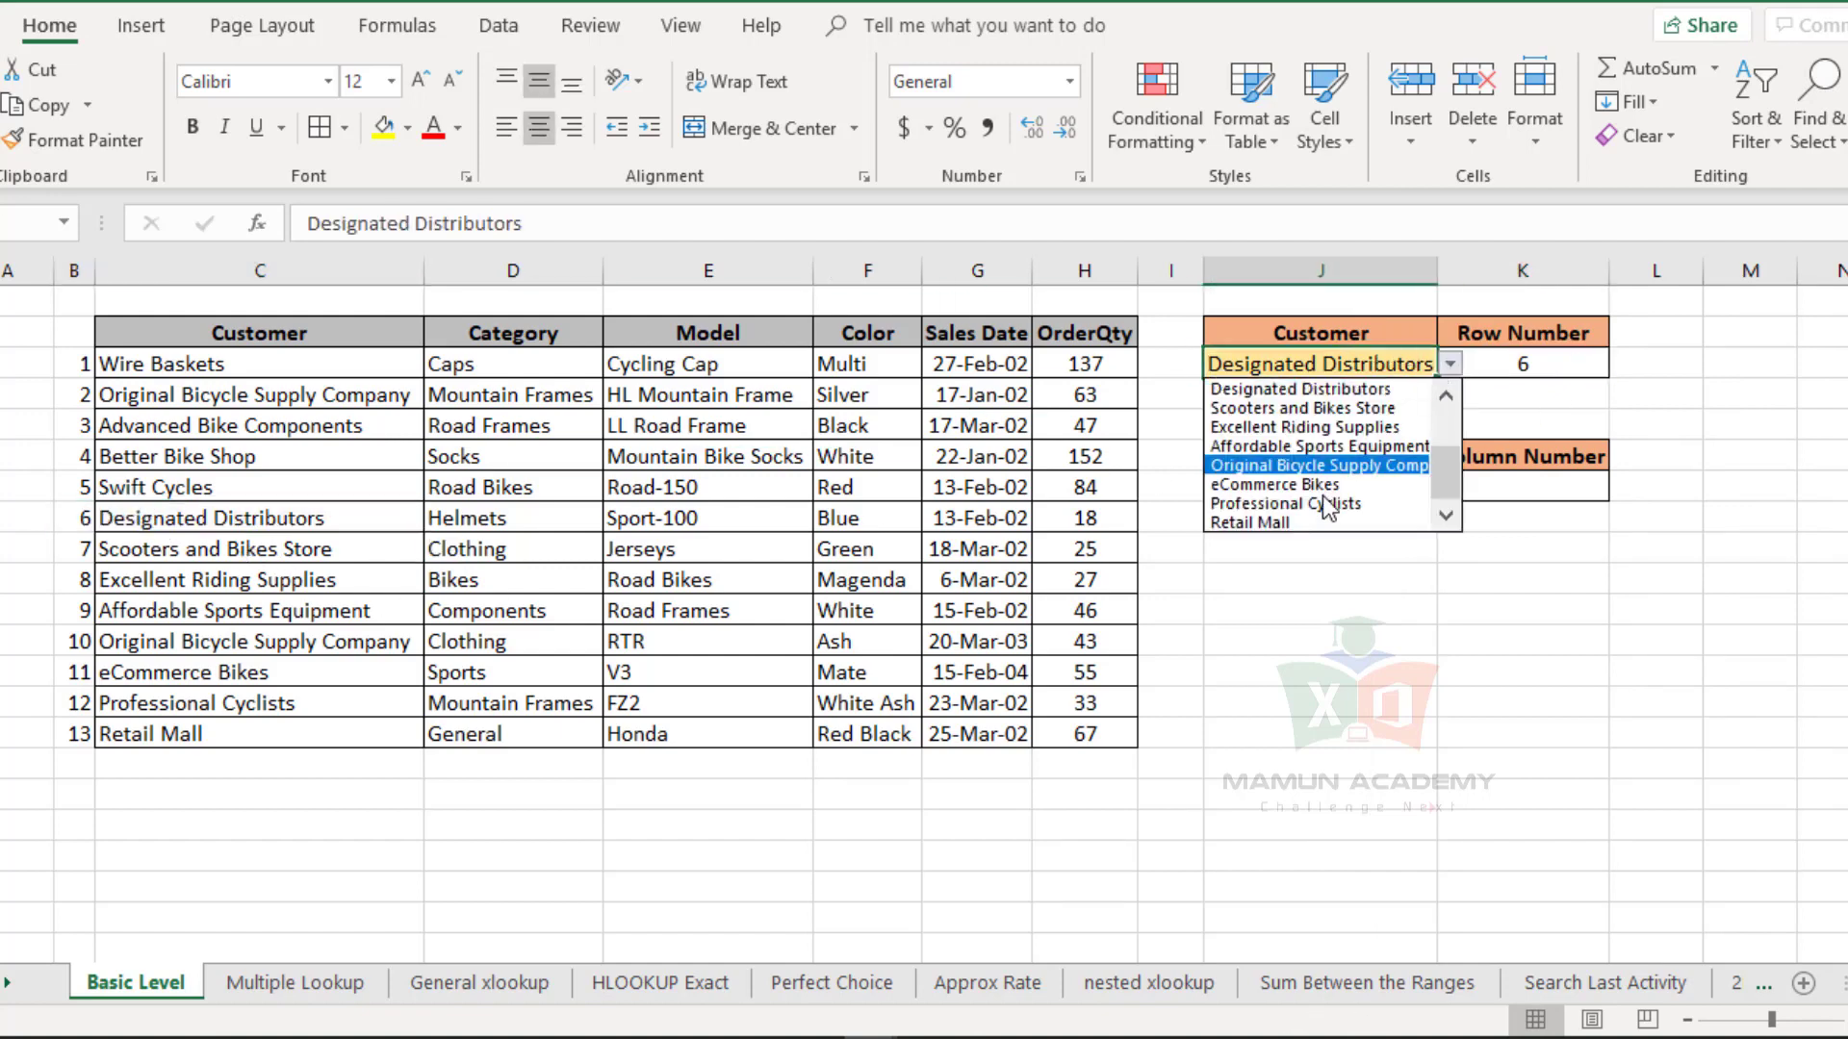
left_click(1266, 507)
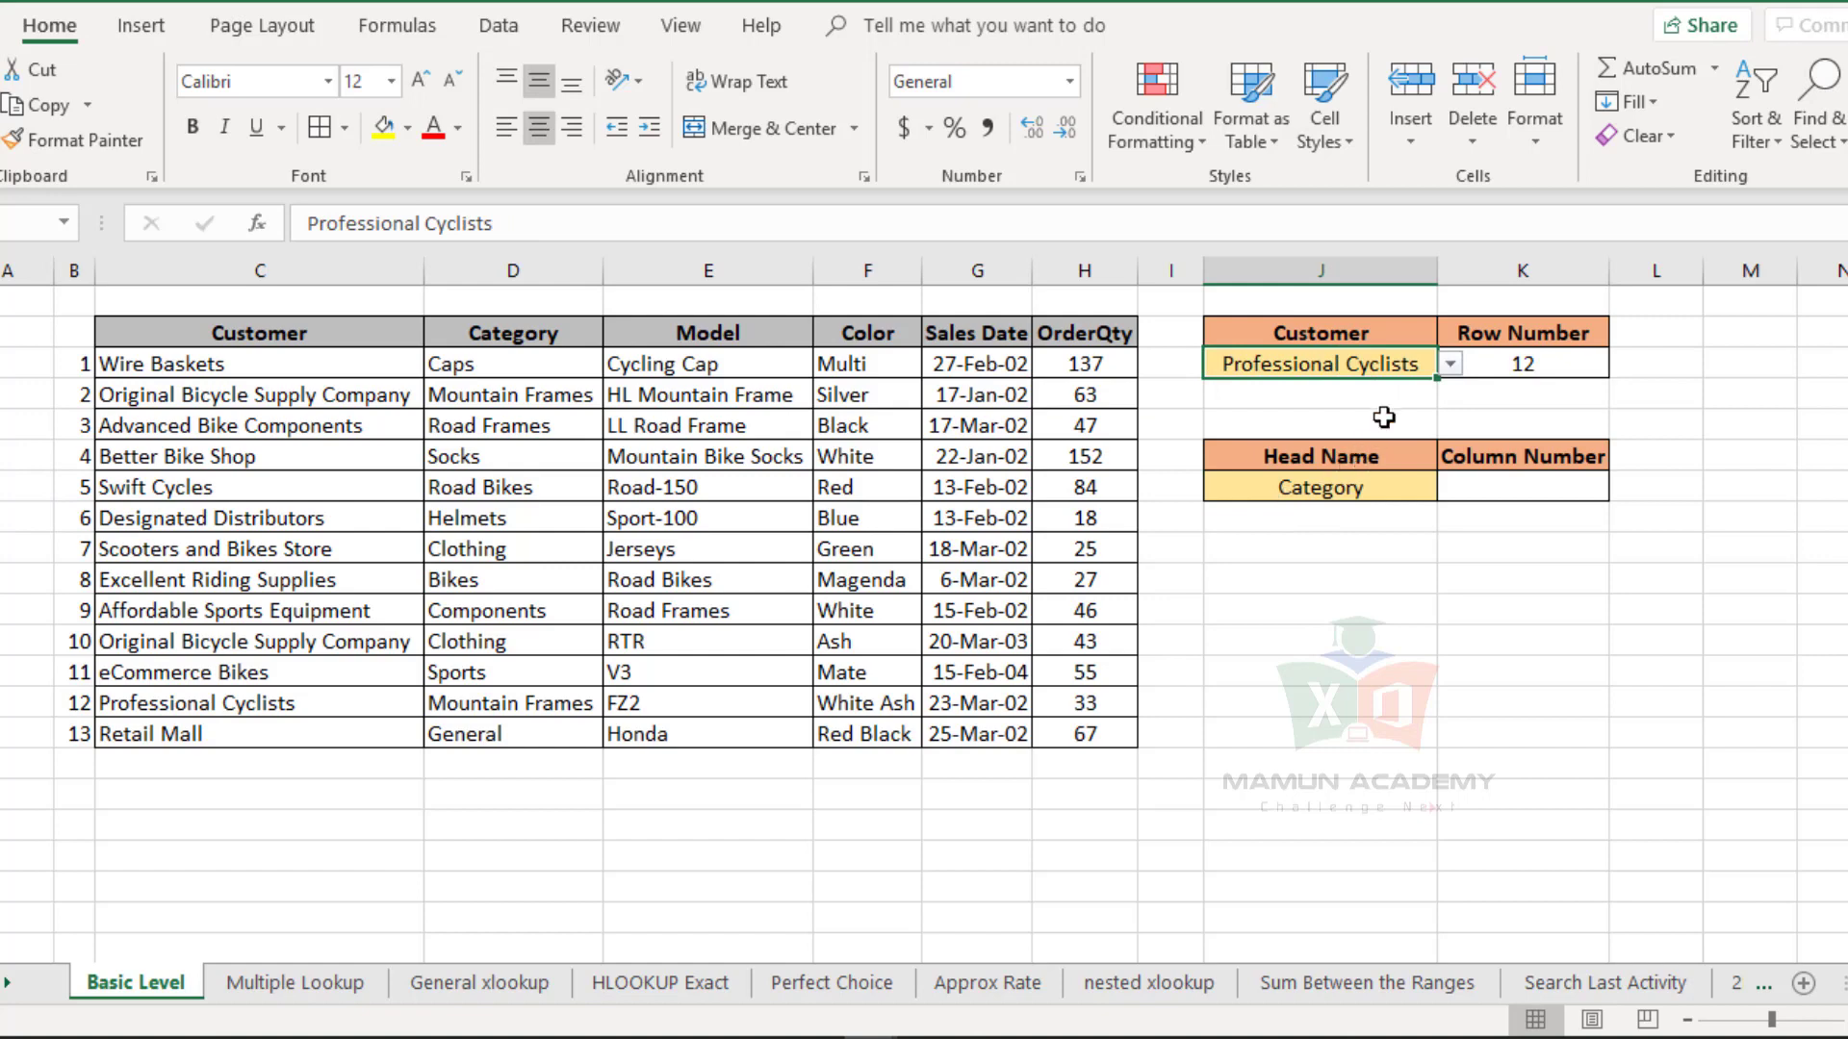
left_click(1526, 364)
left_click(287, 695)
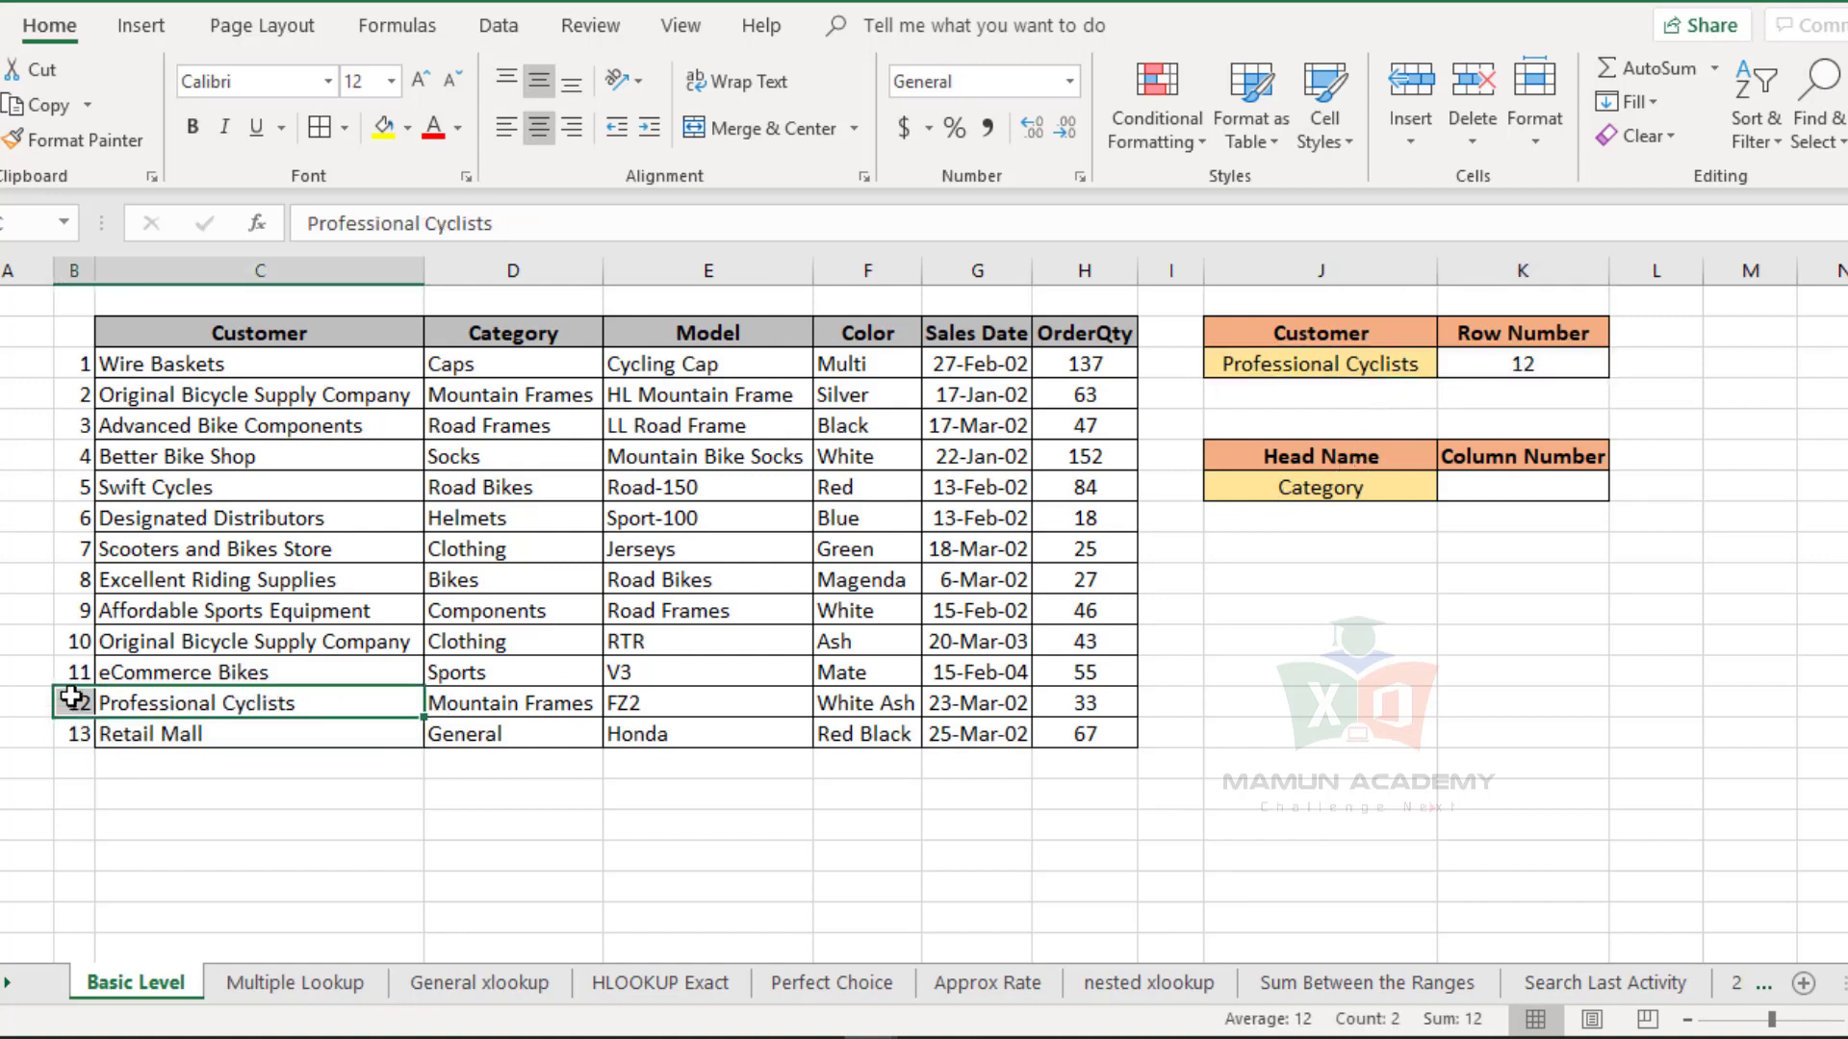
left_click(1337, 367)
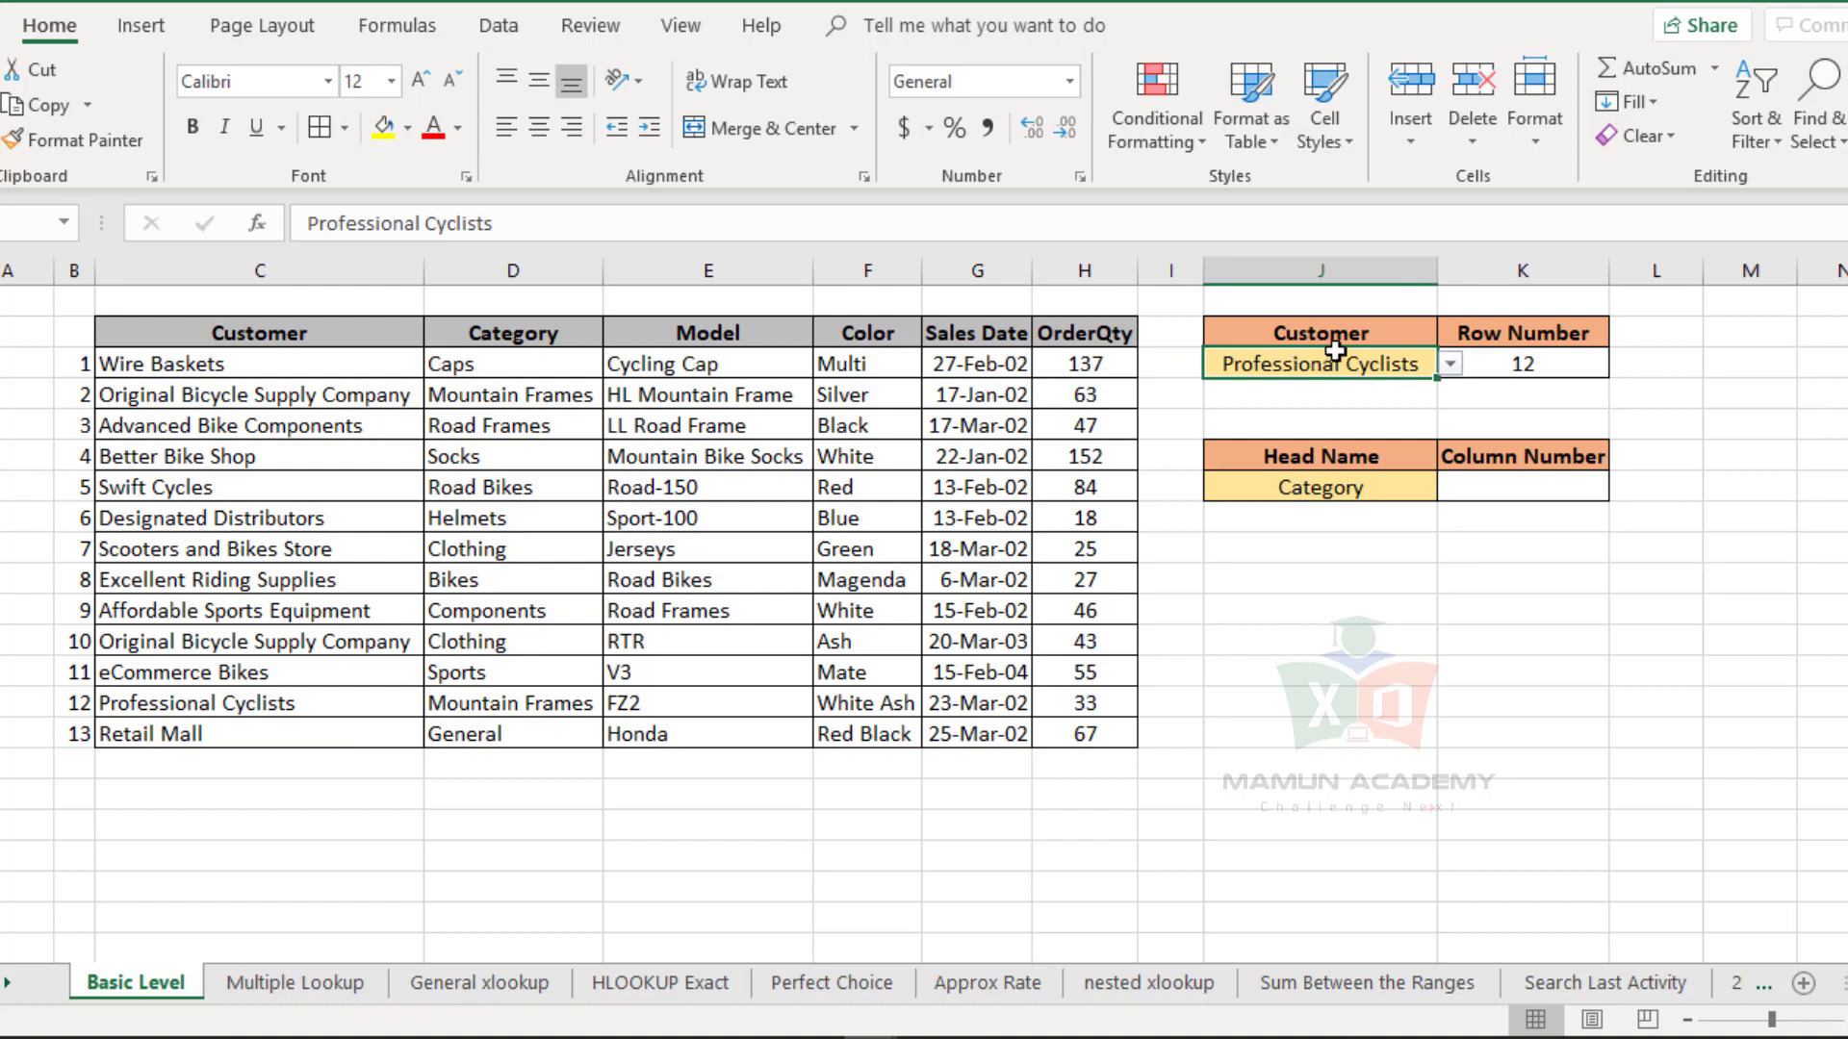
- Review the row number result for the selected customer and examine the table's header cells from Customer to OrderQty
left_click_drag(1534, 358, 1394, 366)
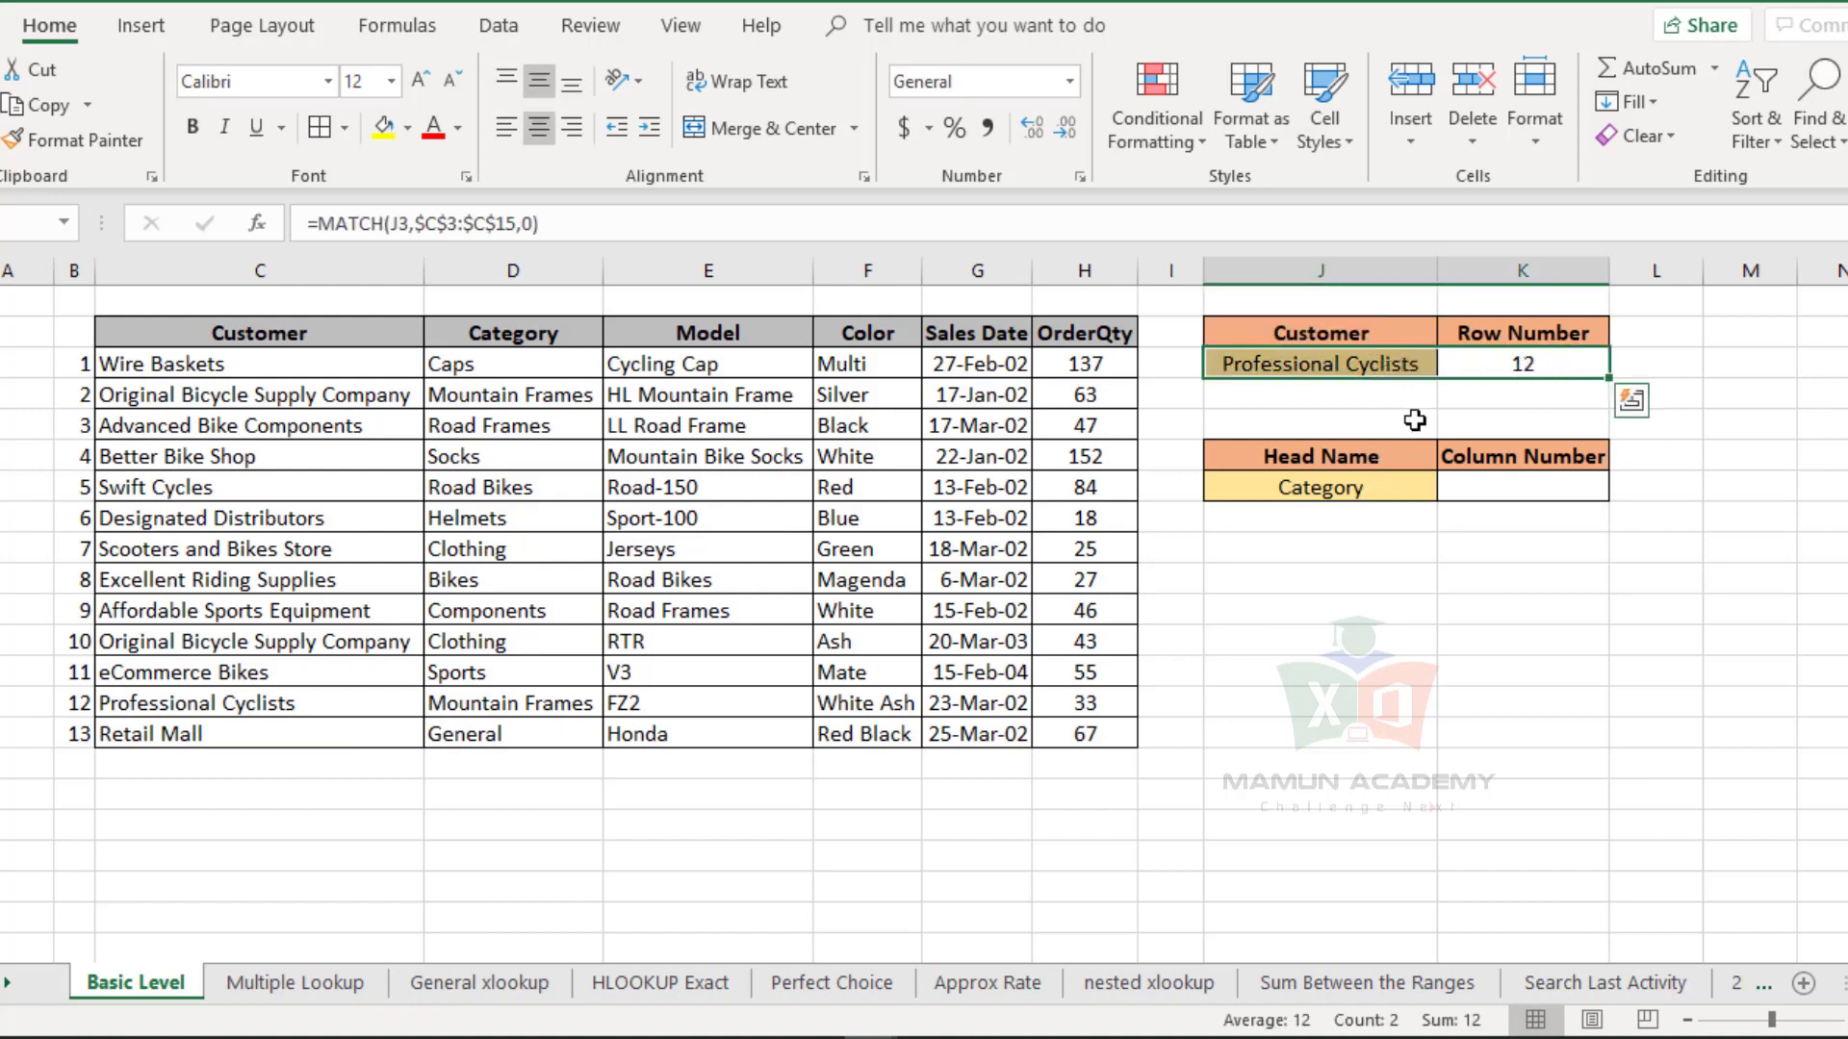
left_click(1498, 488)
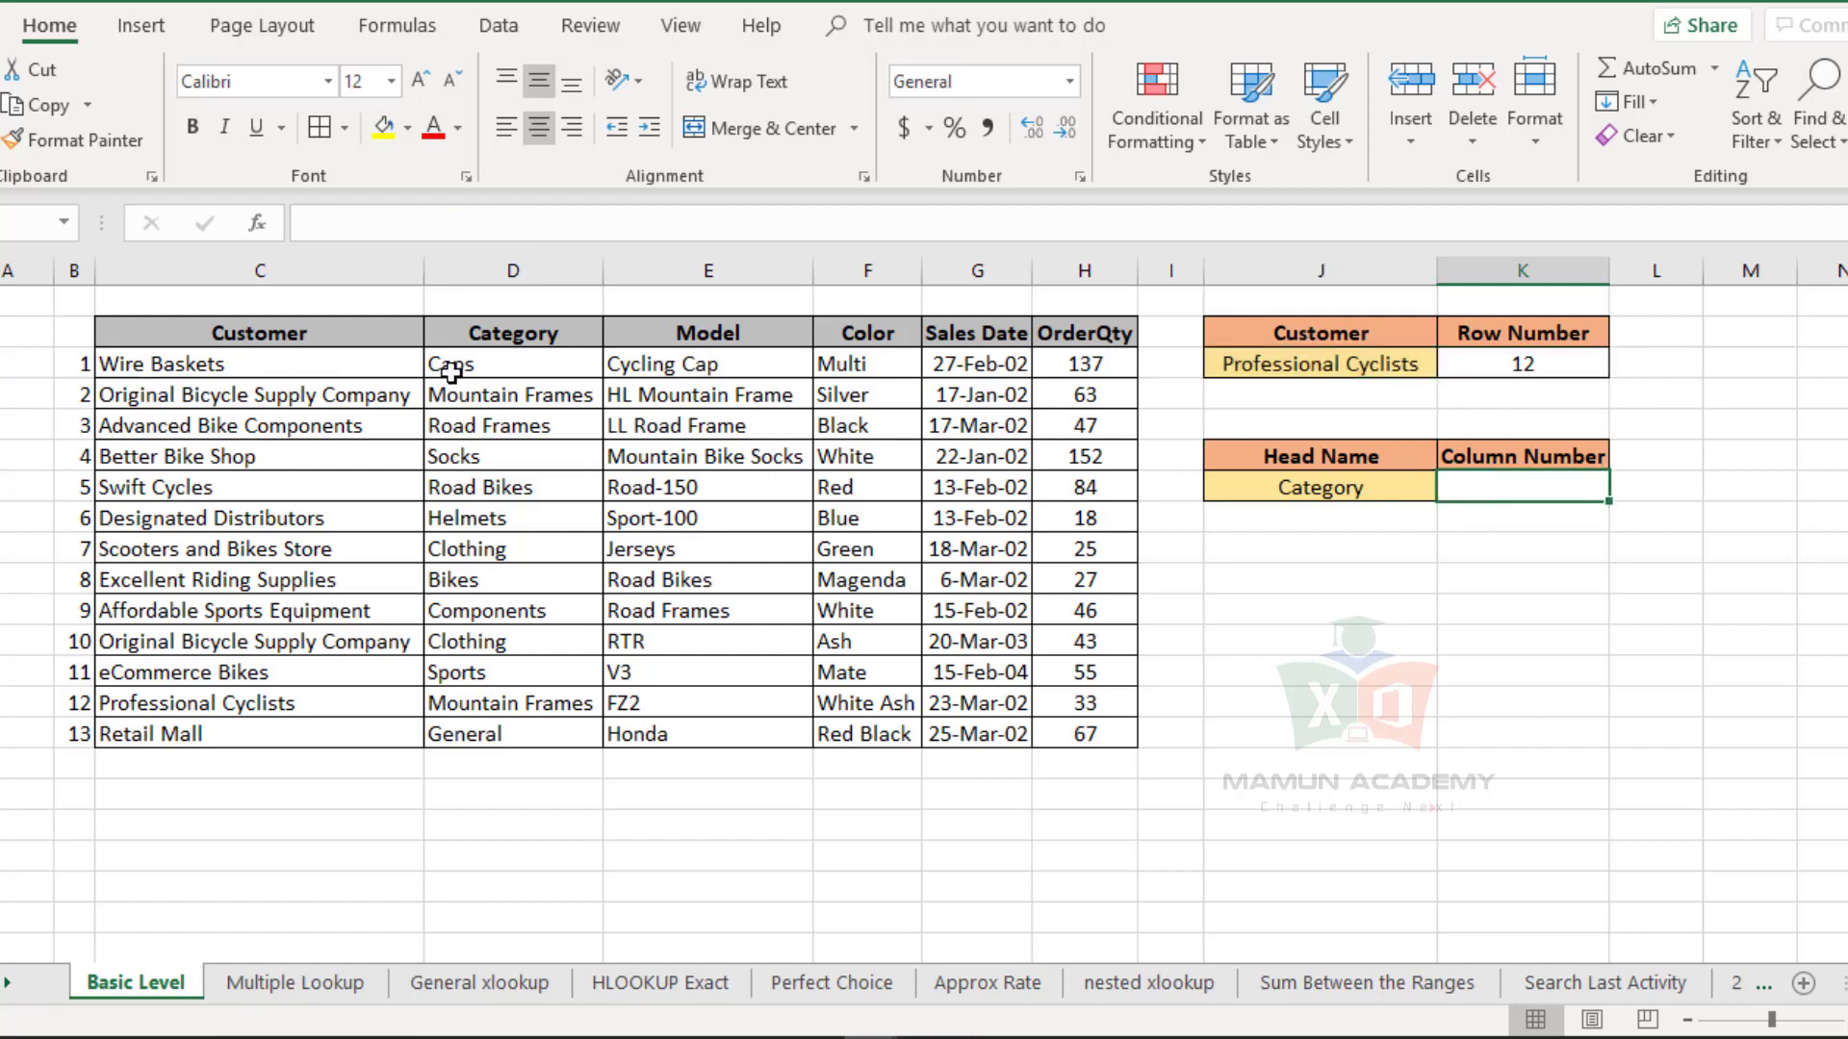
left_click(317, 333)
left_click(502, 333)
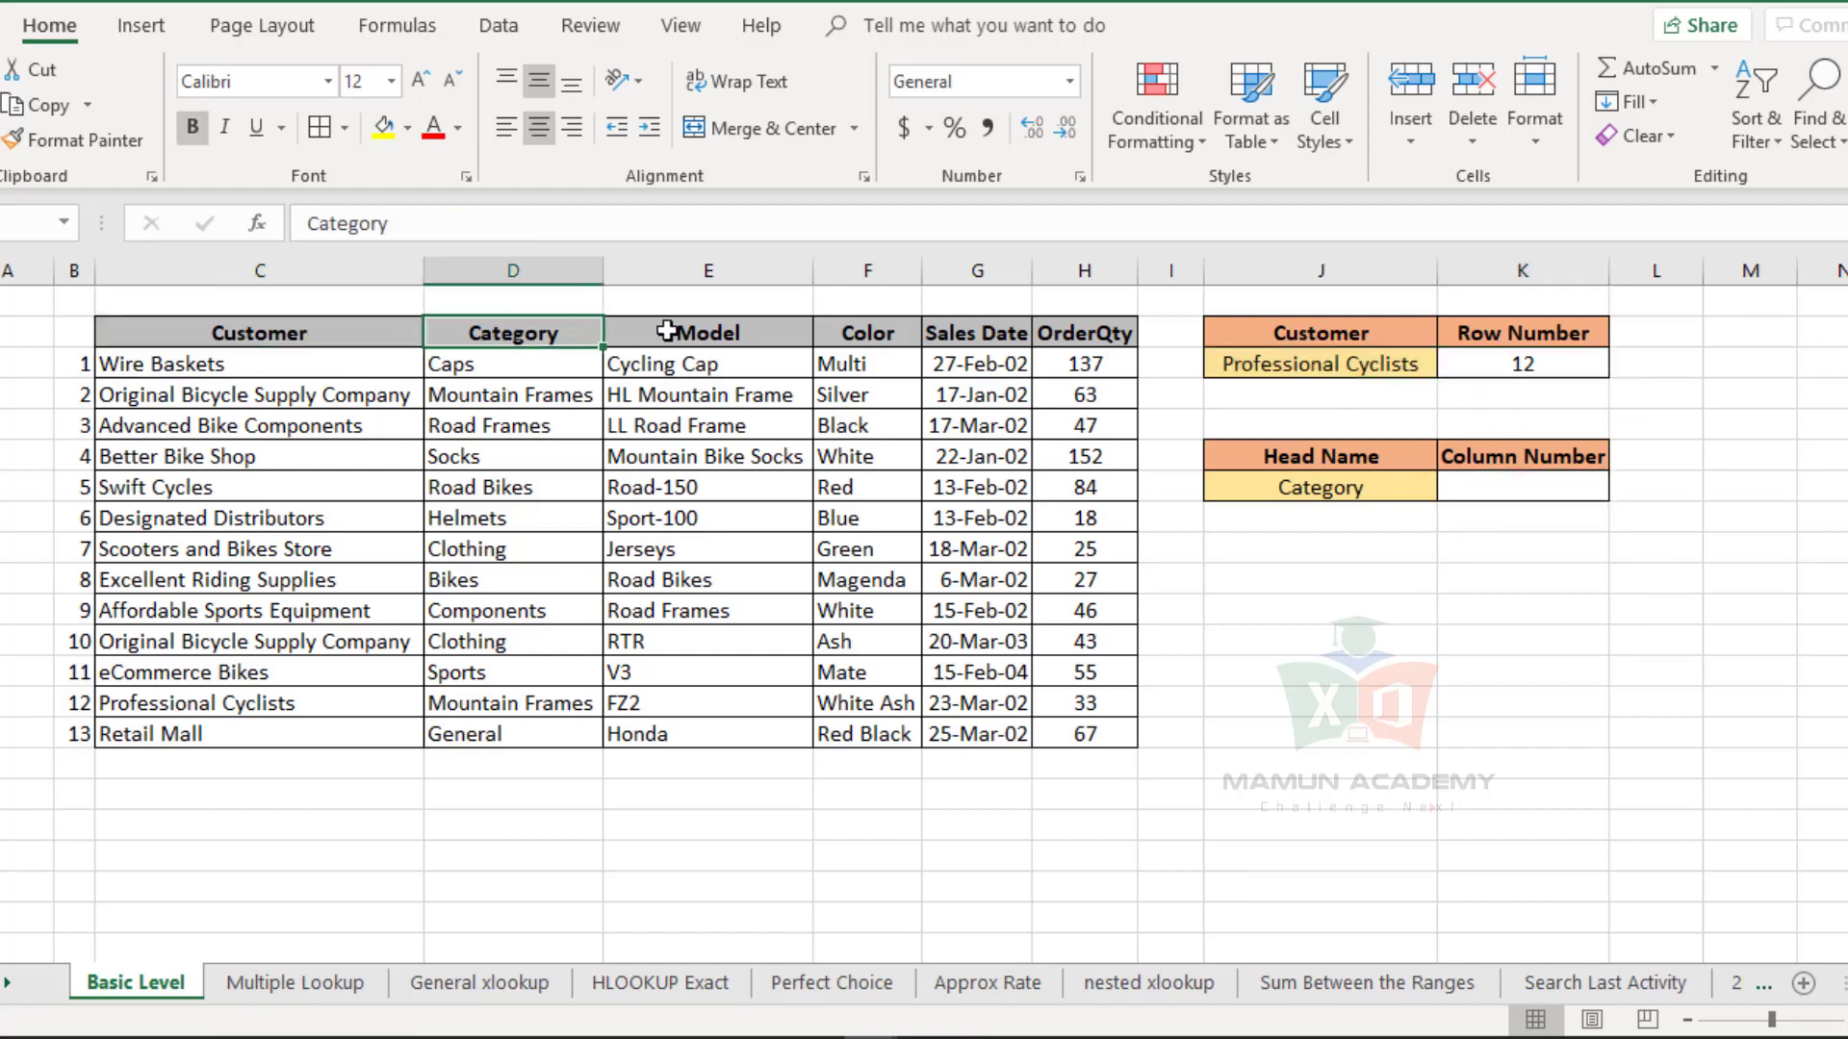
left_click(670, 331)
left_click(843, 327)
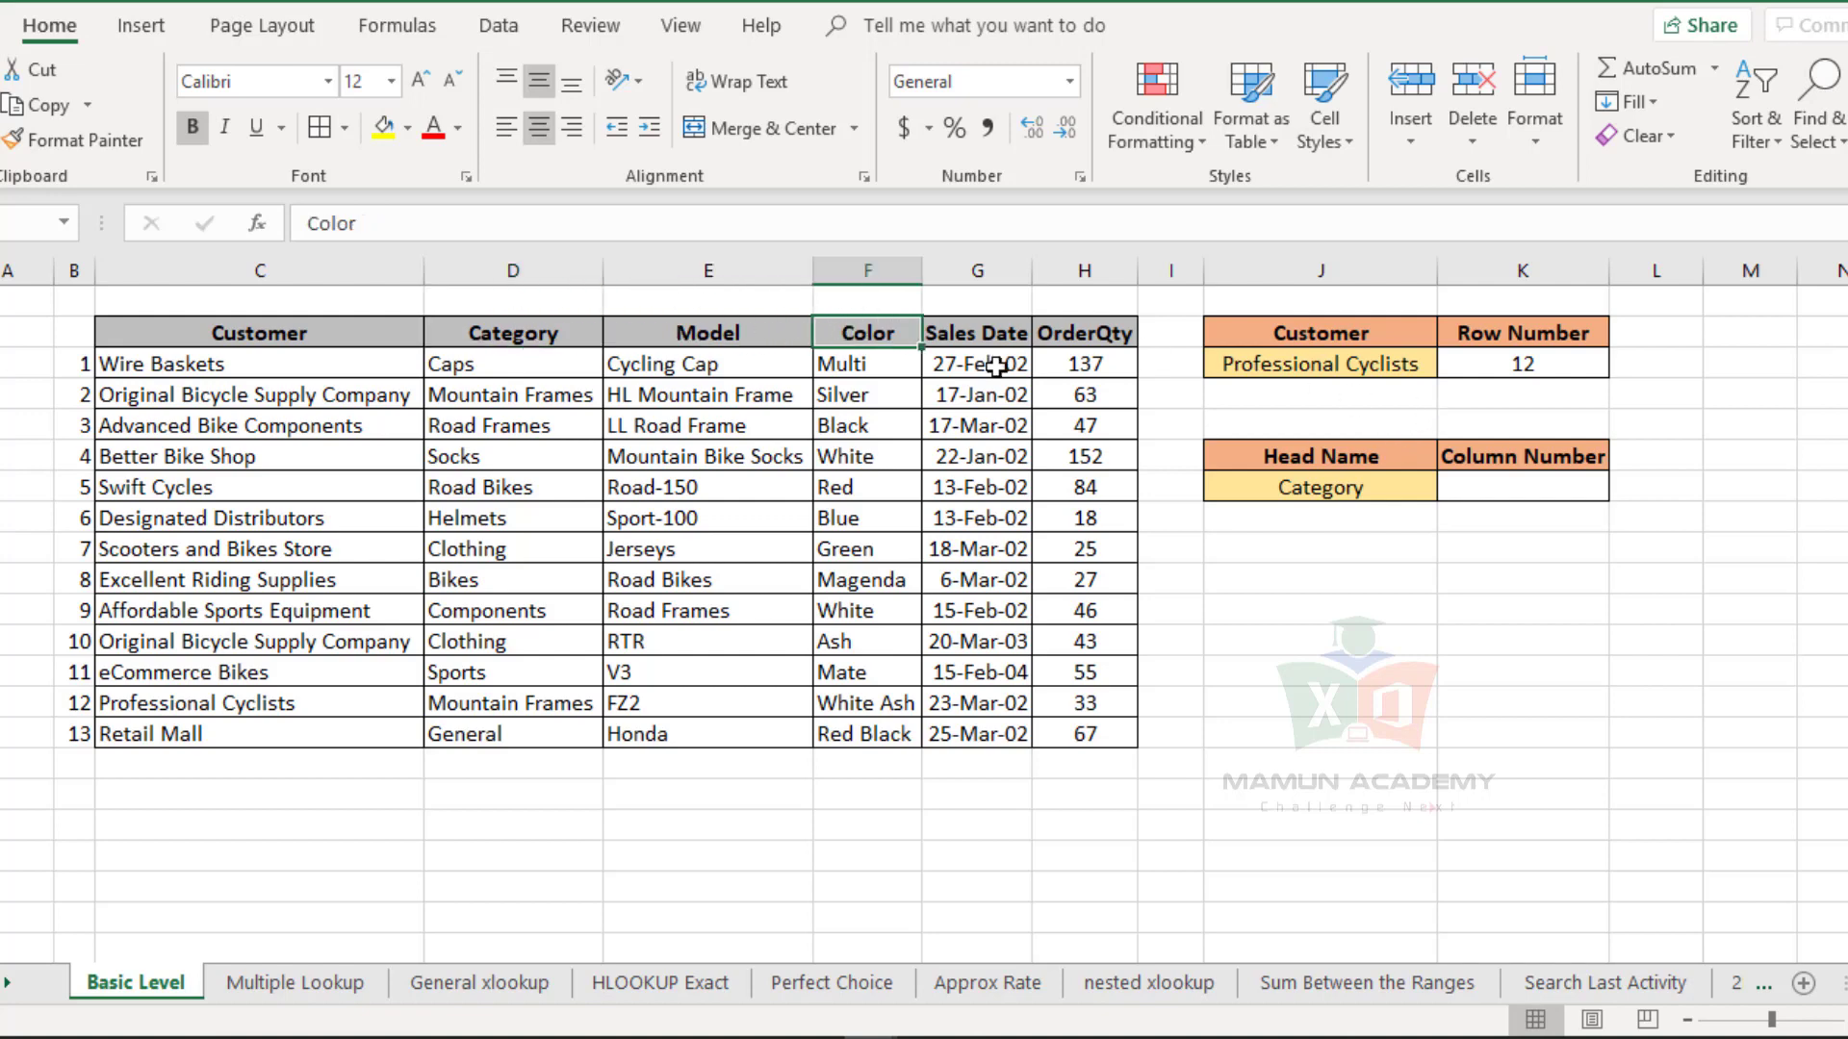
left_click_drag(289, 328, 1076, 337)
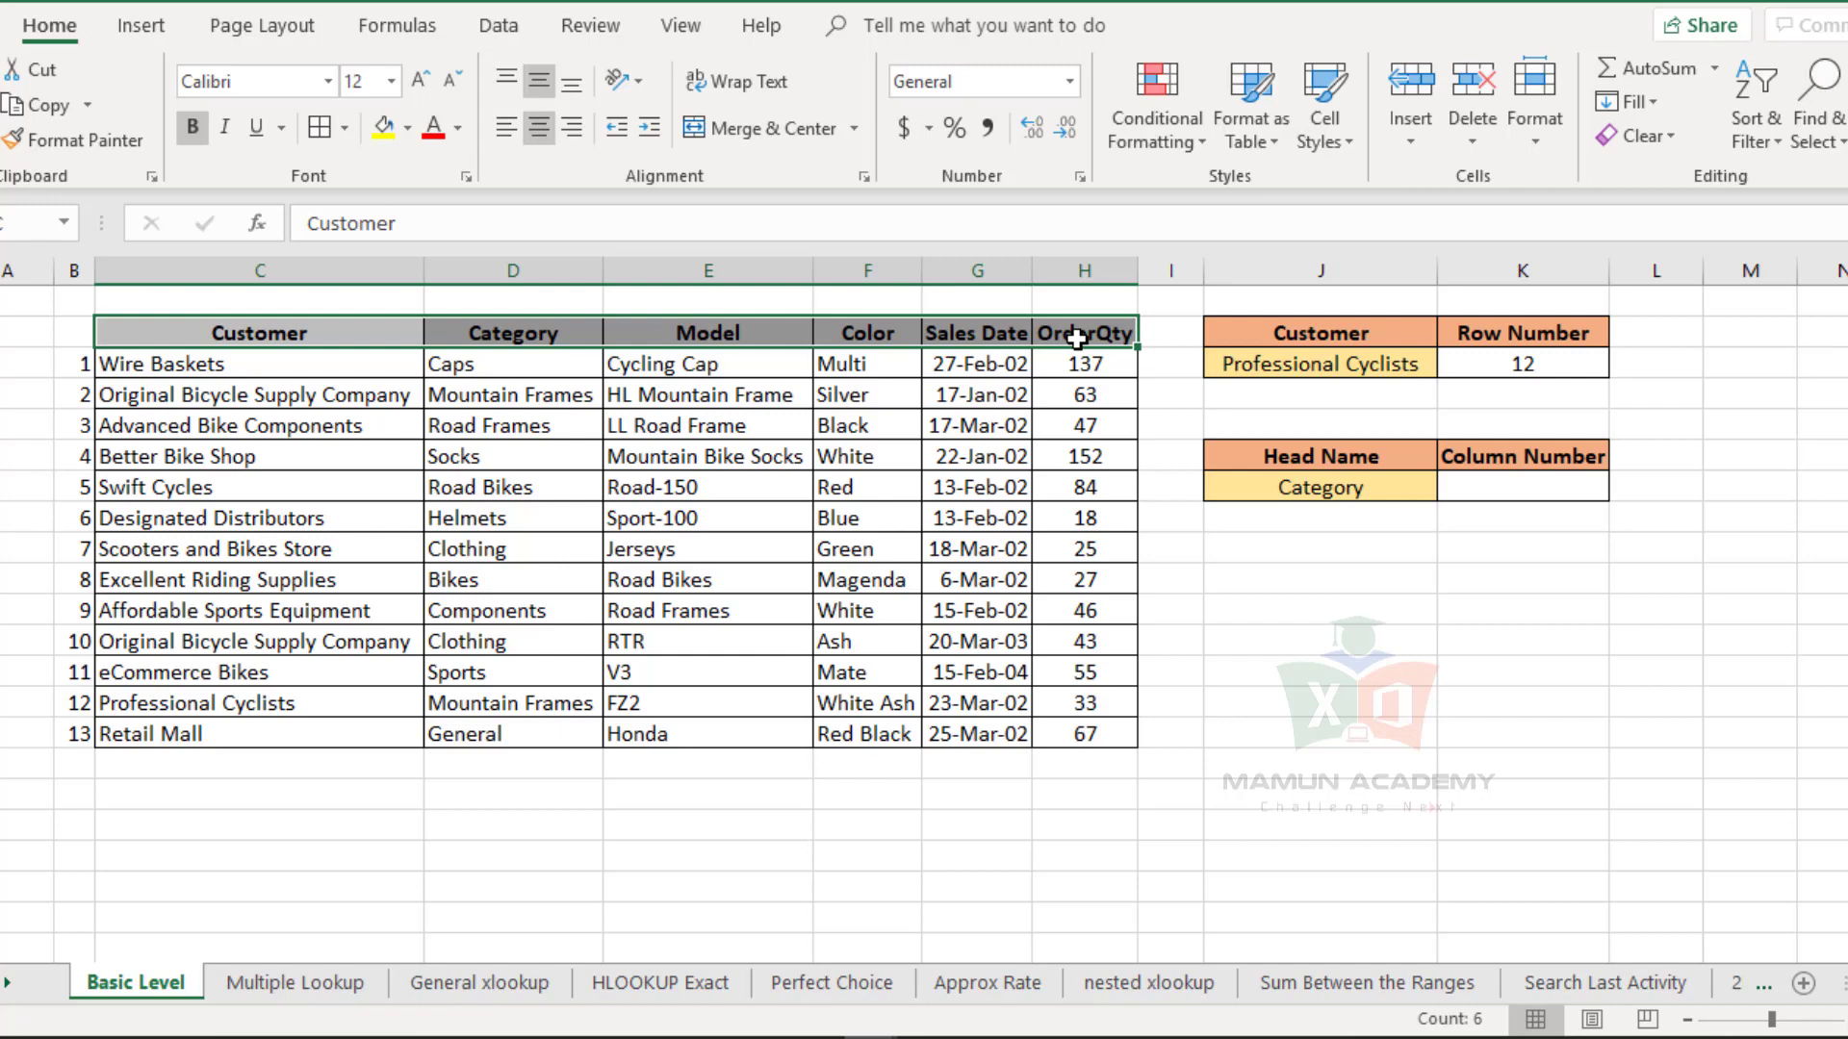
- Begin a MATCH formula in K7 under Column Number with the head name in J7 as the lookup value
left_click(1483, 489)
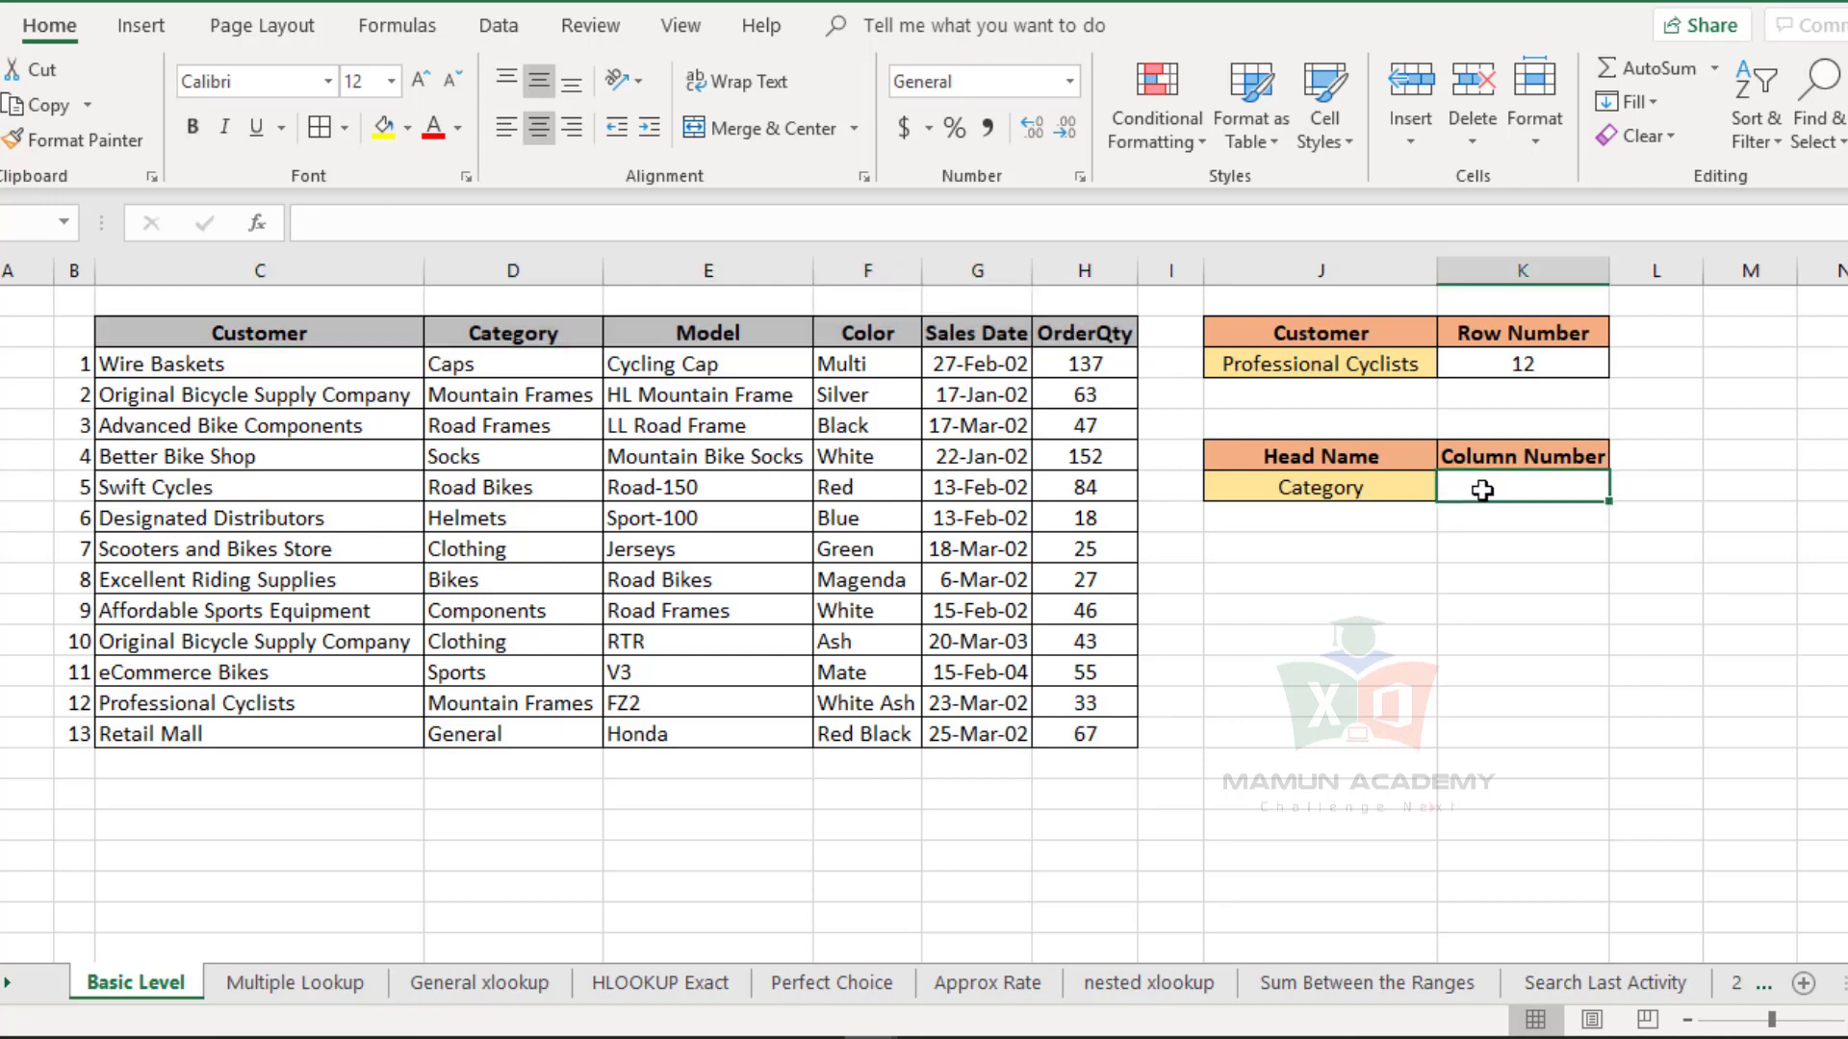
type("=mat")
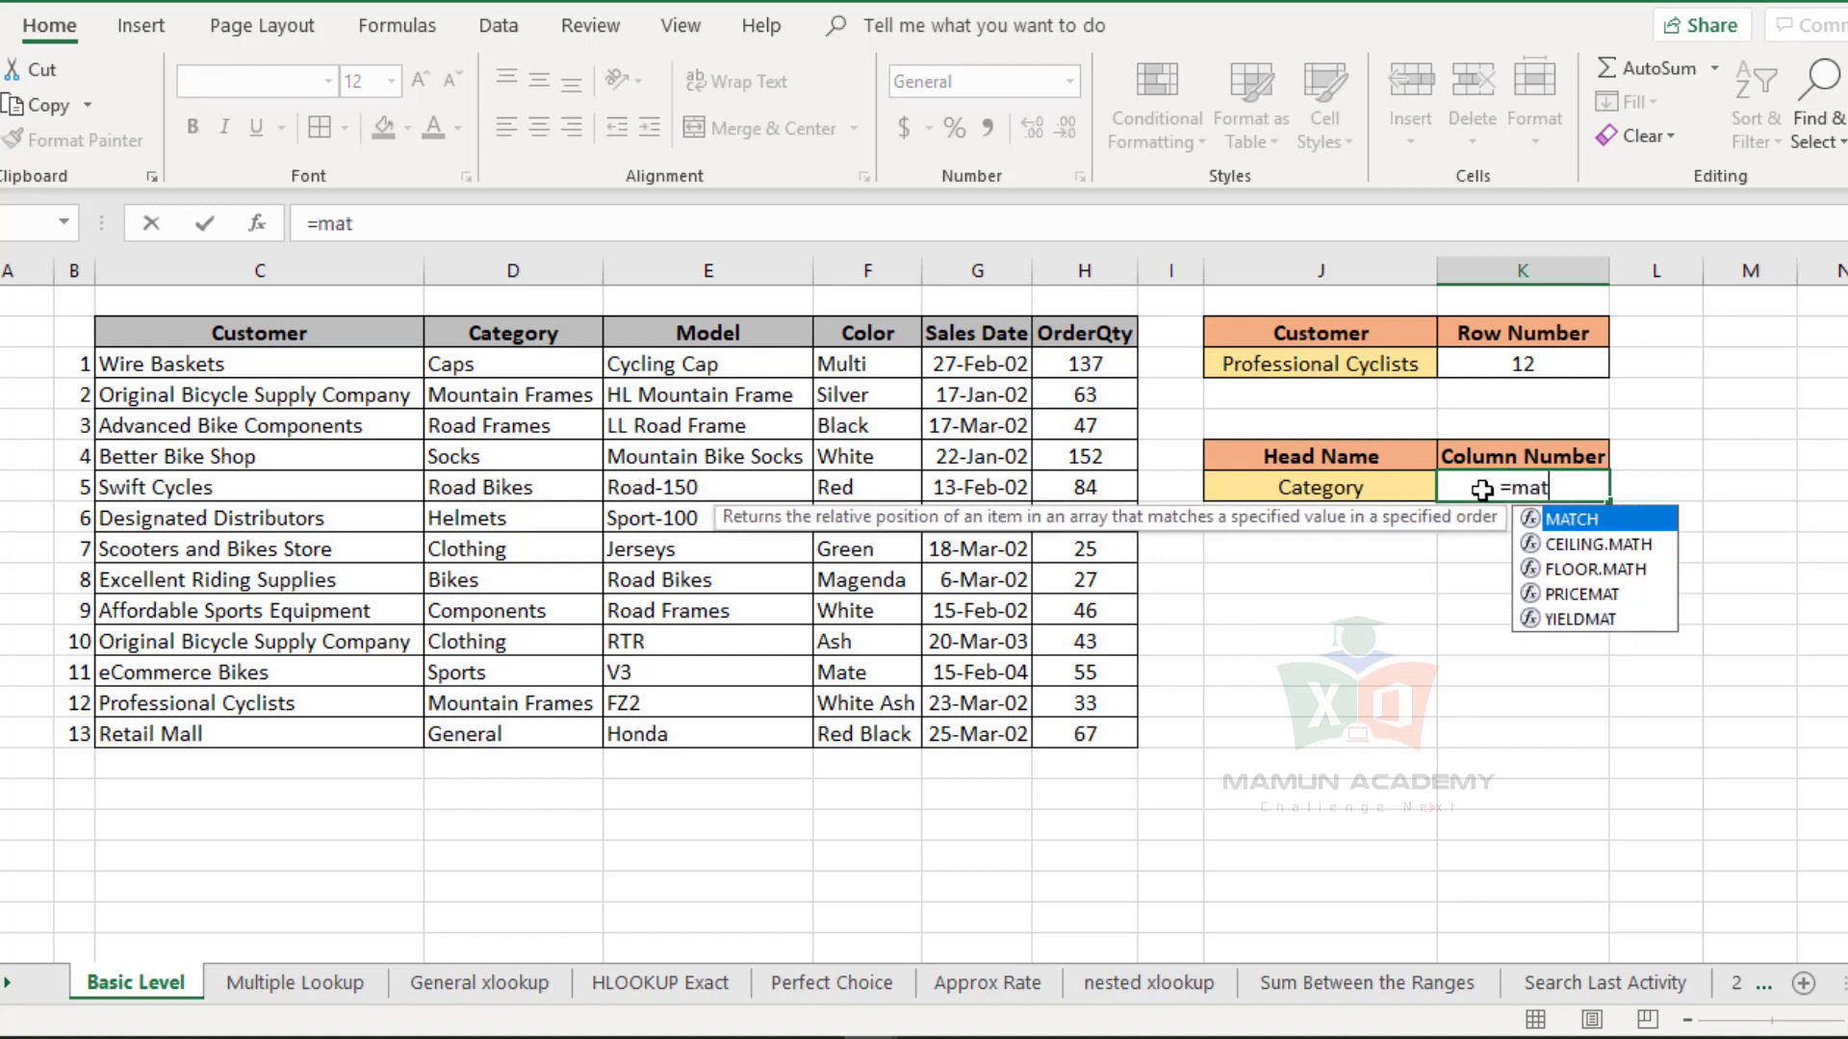
key("Tab")
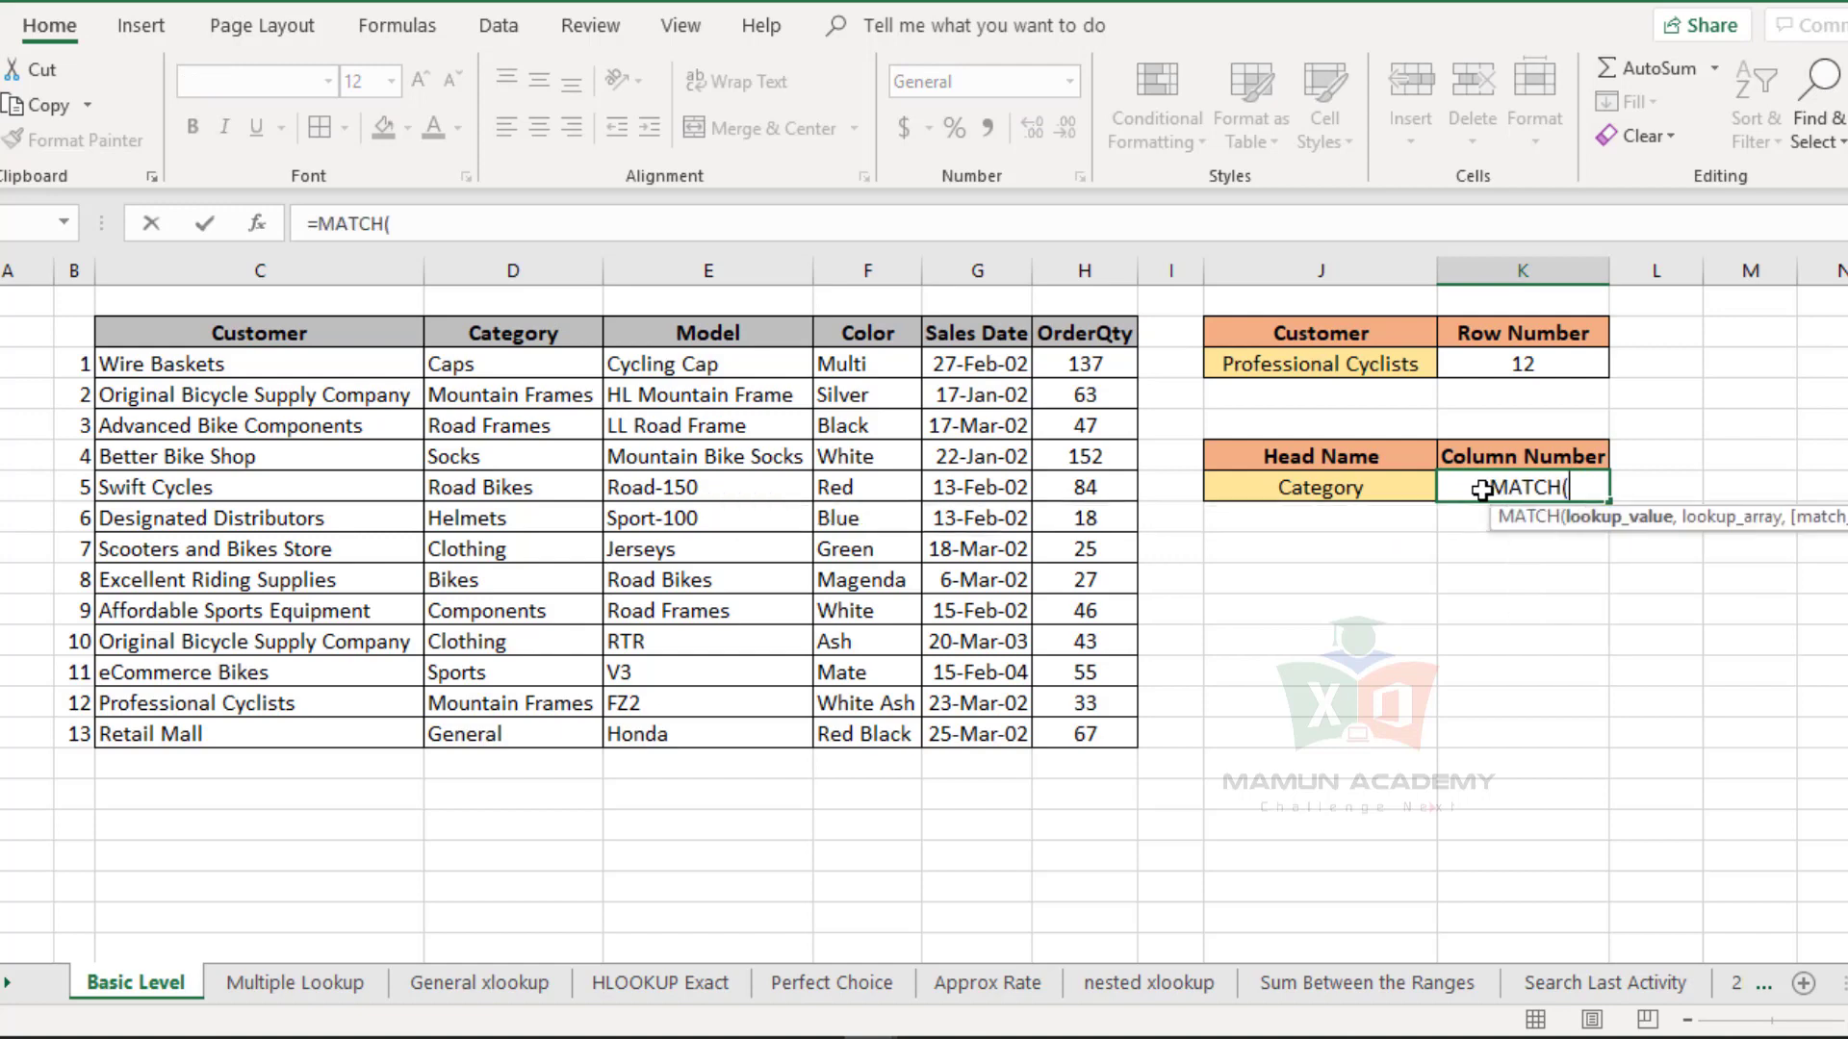
left_click(1327, 488)
type(",")
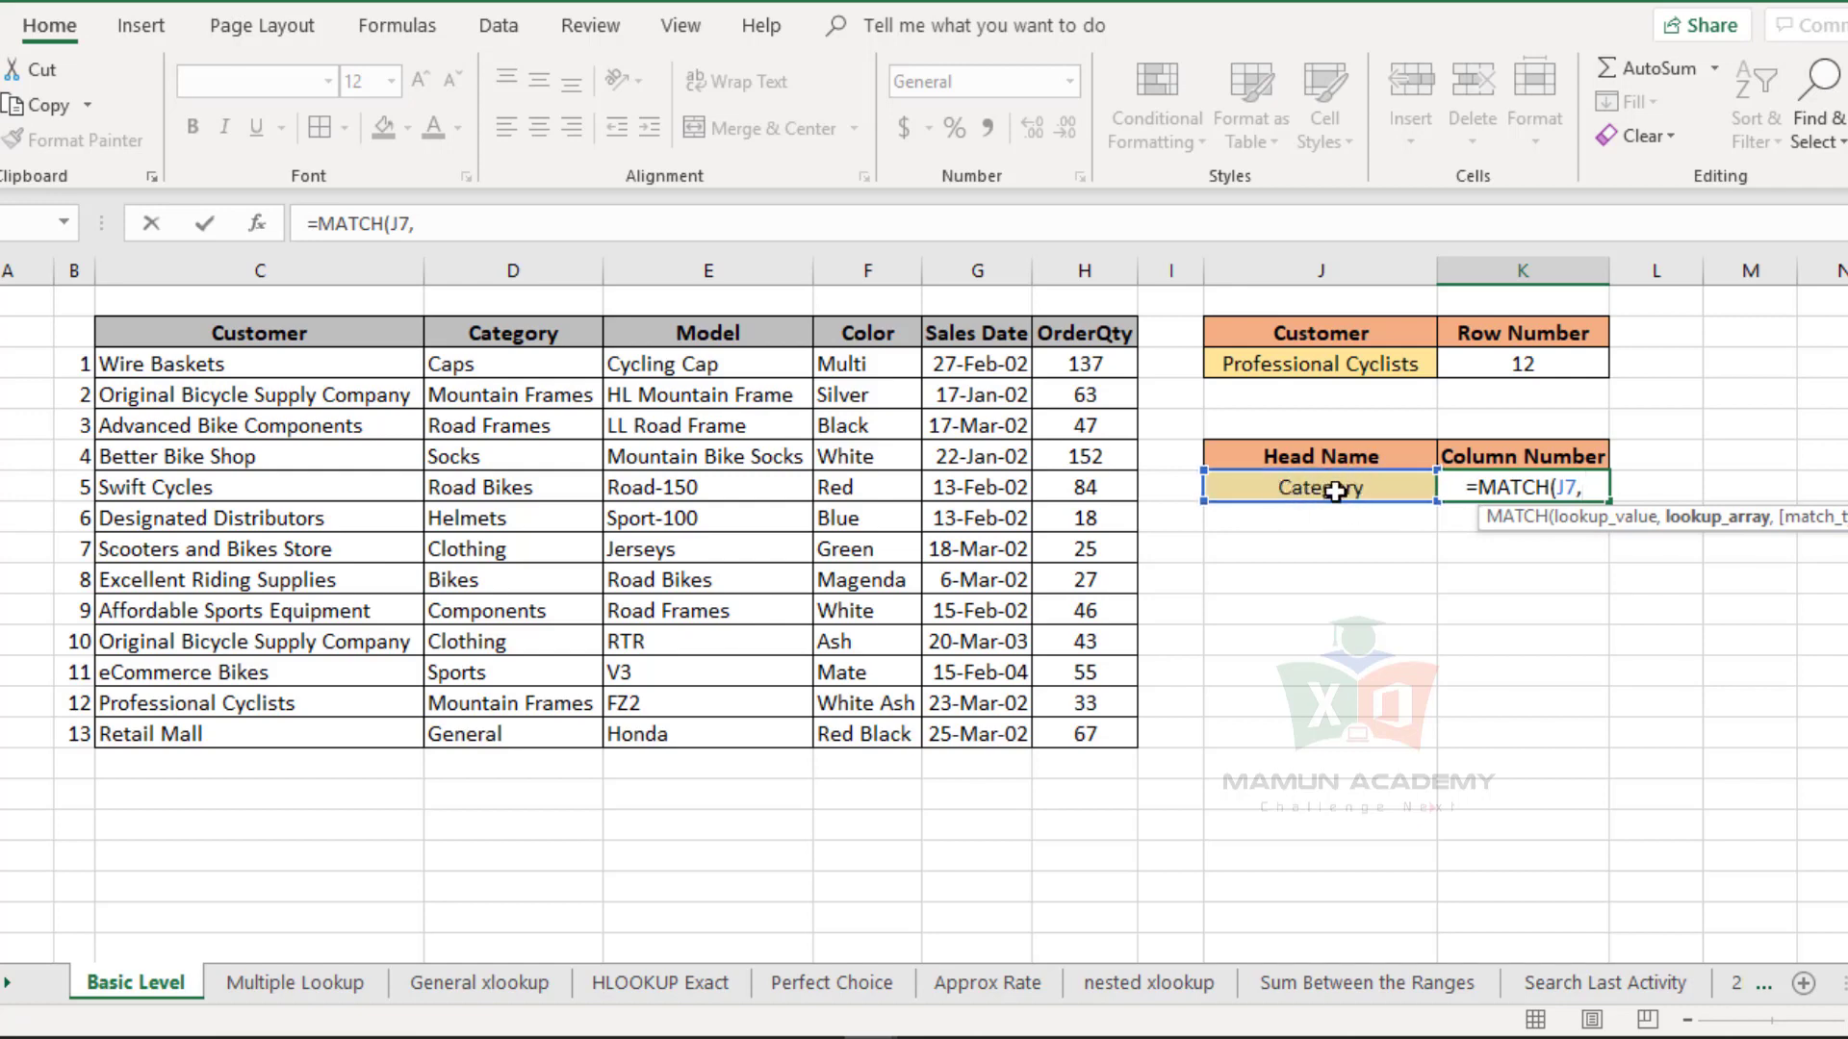
- Complete =MATCH(J7,$C$2:$H$2,0) in K7, using the locked header row as lookup array and 0 (Exact match) as match type
left_click_drag(331, 334, 1092, 321)
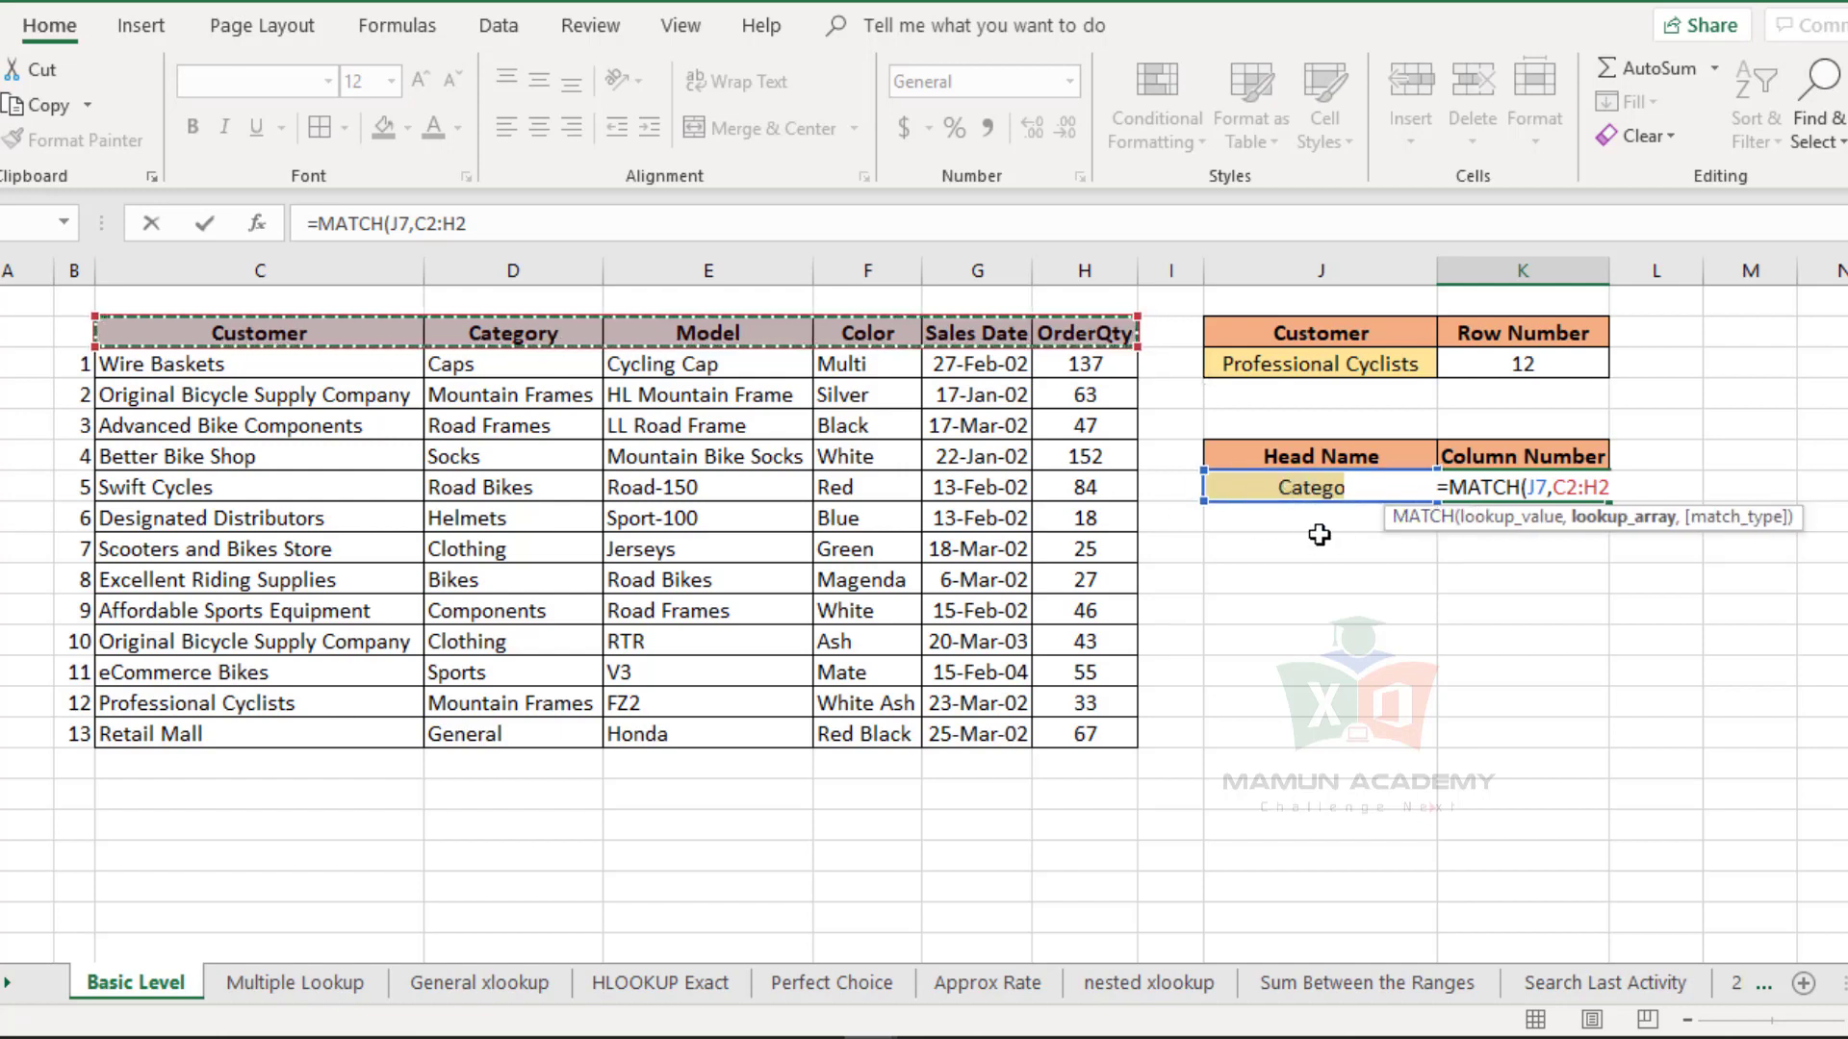
key("F4")
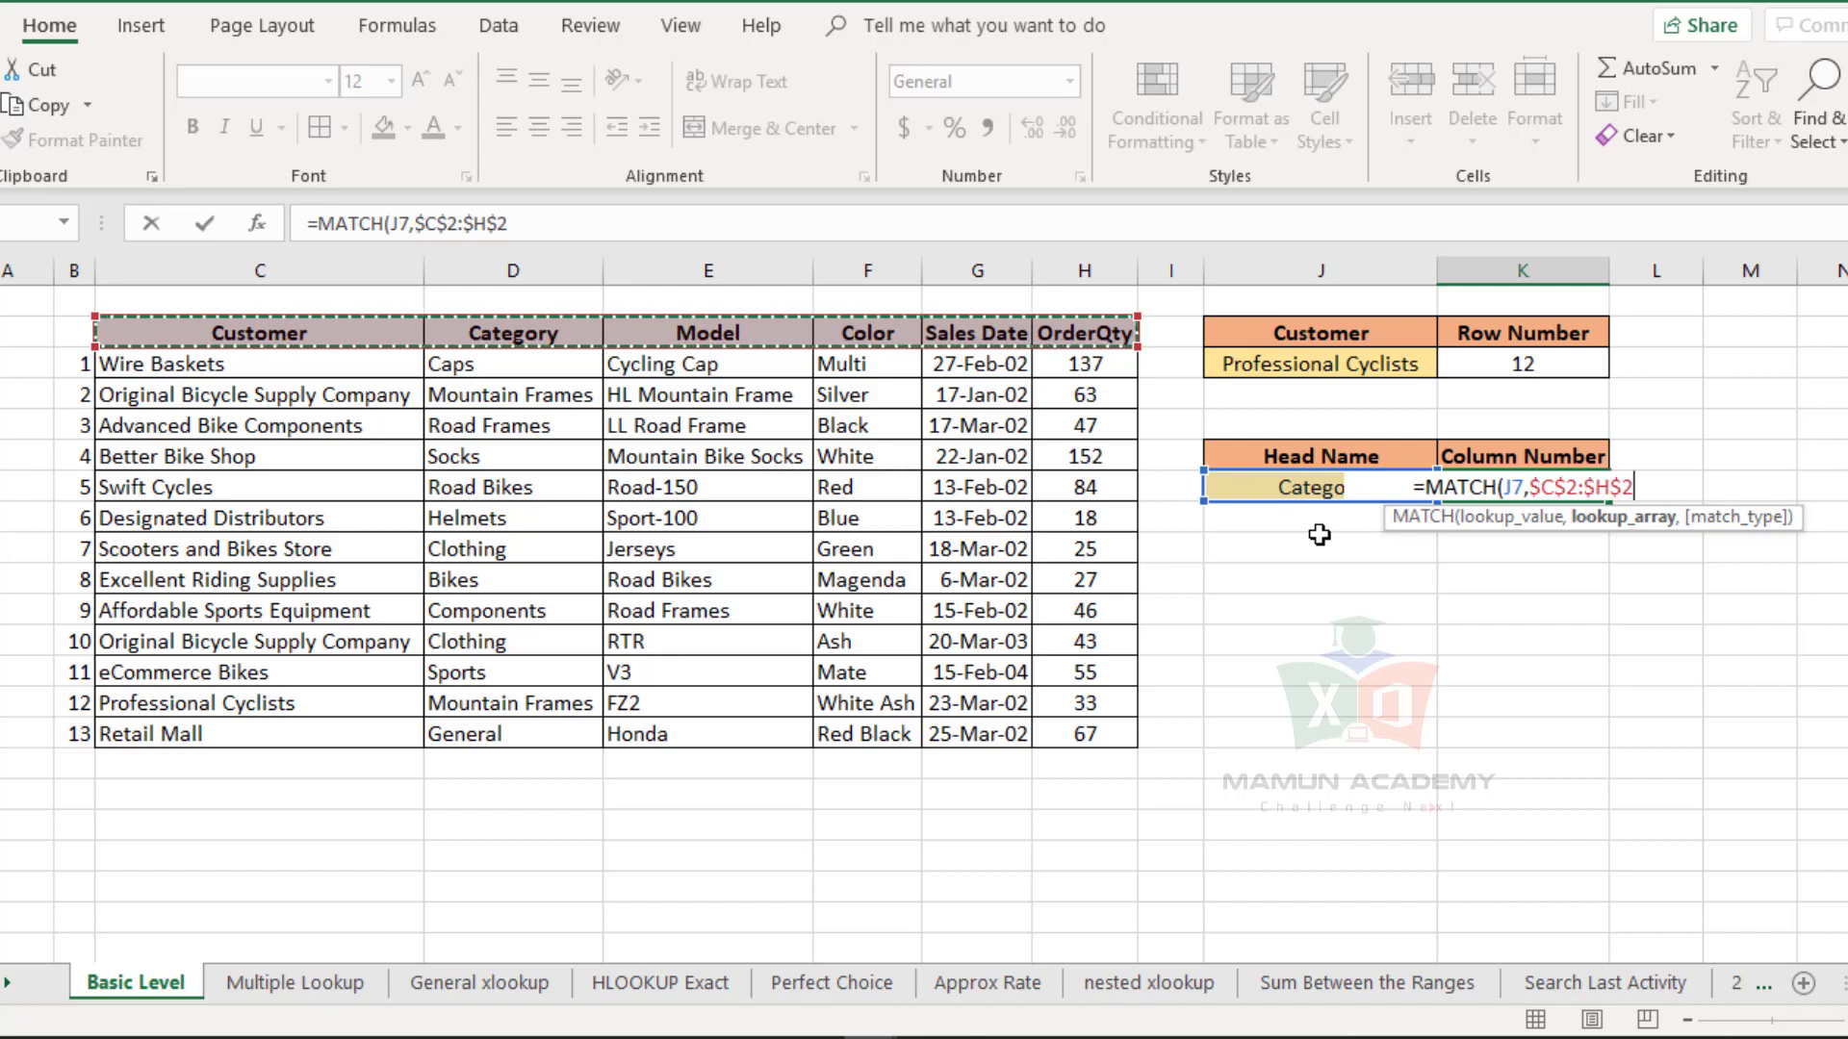
type(",")
double_click(1767, 571)
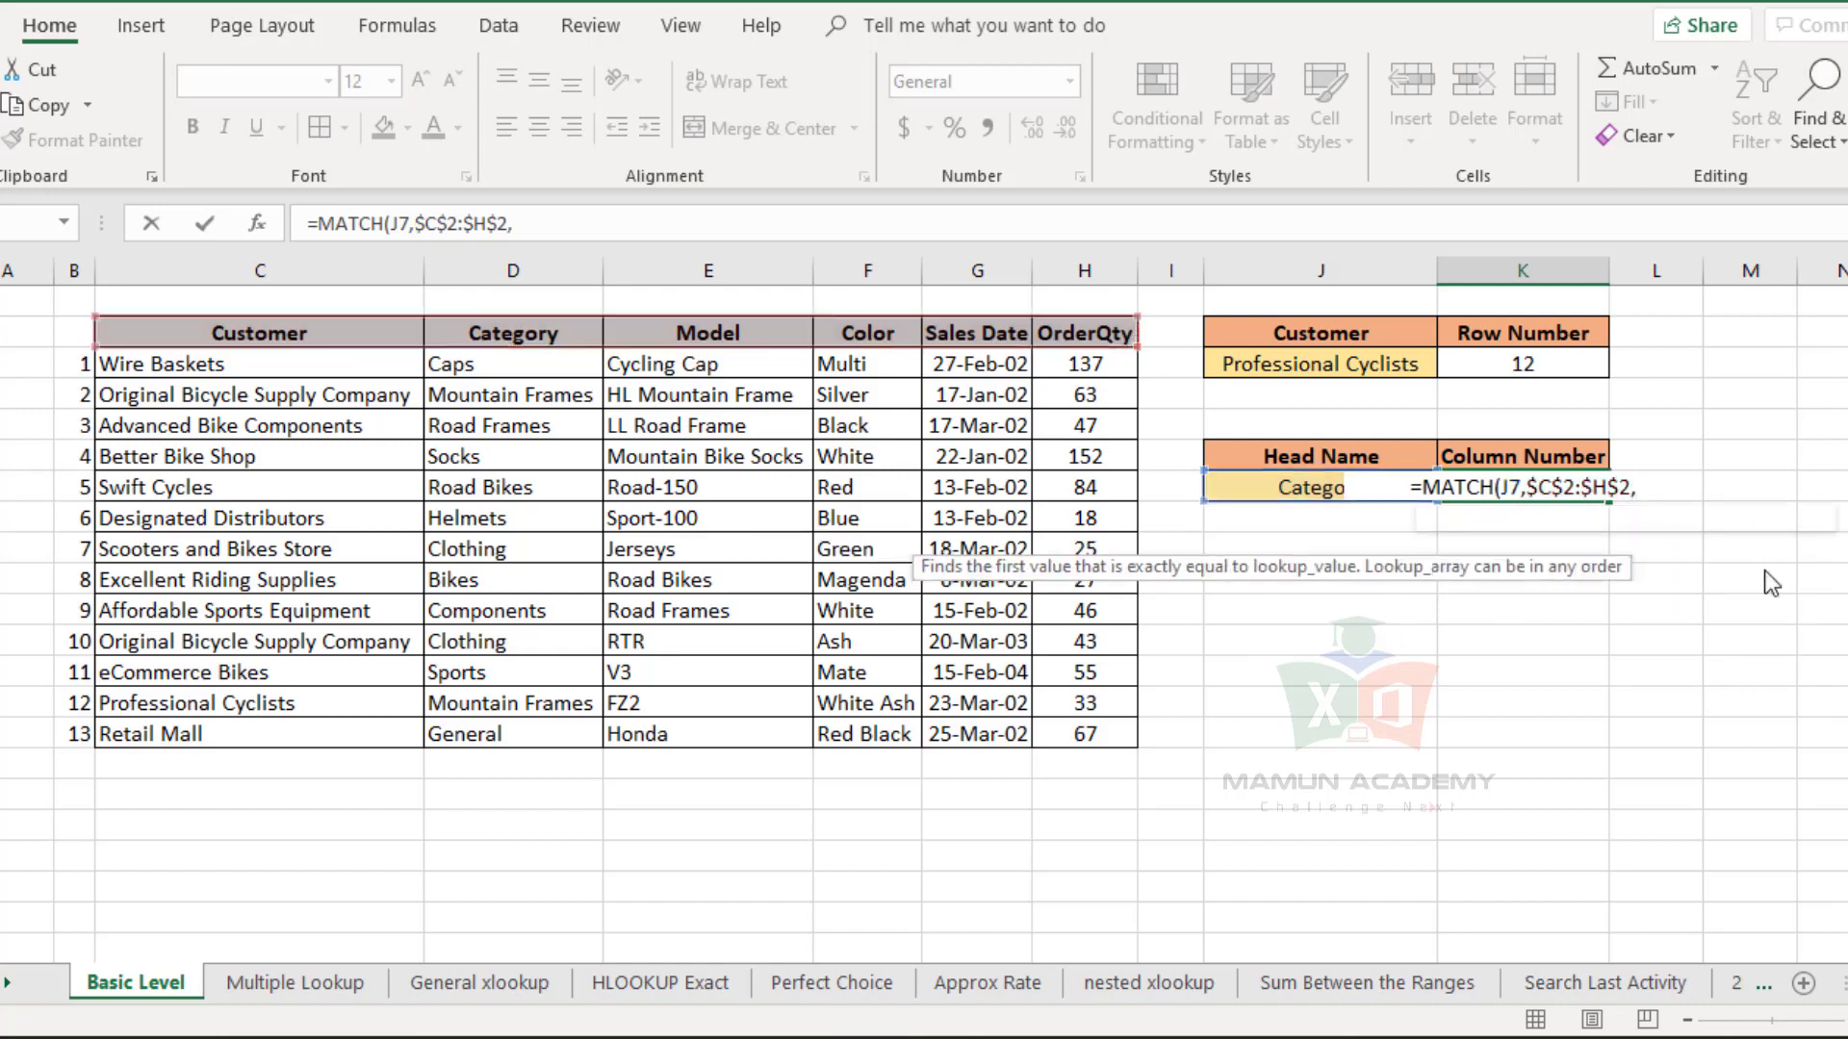
type(")")
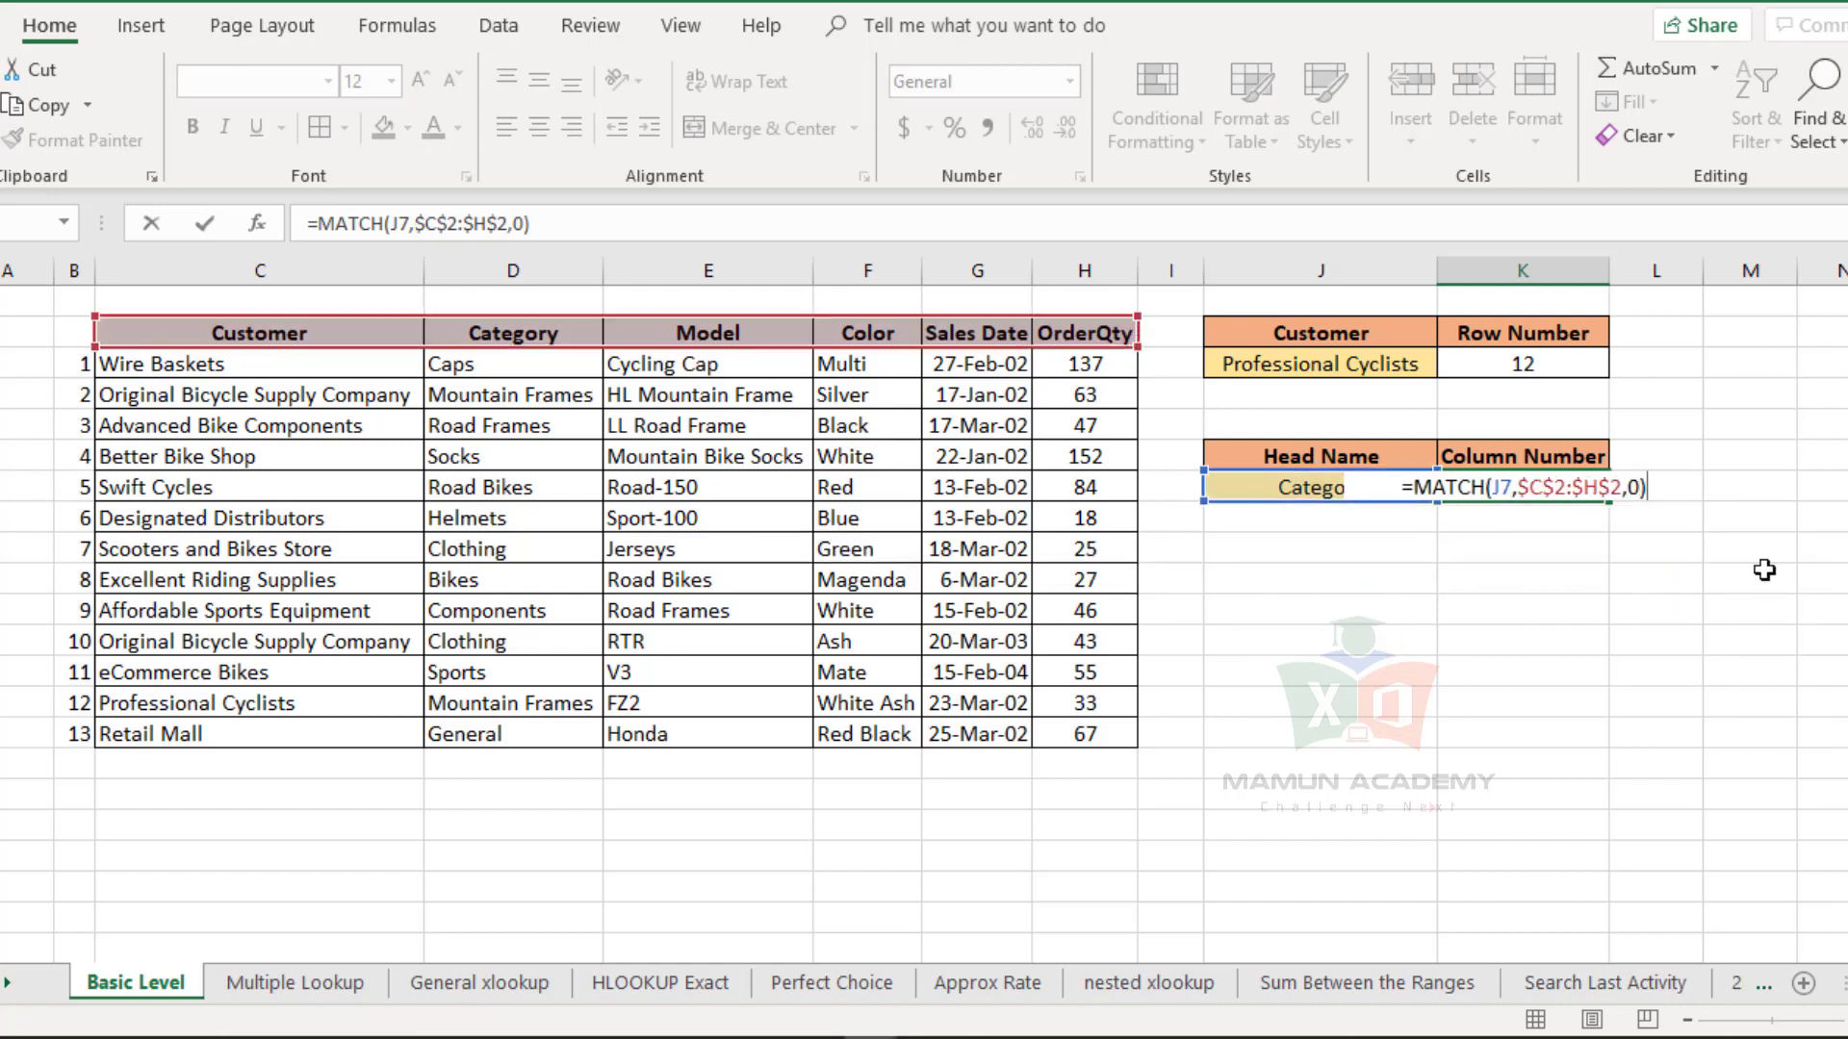
key("Return")
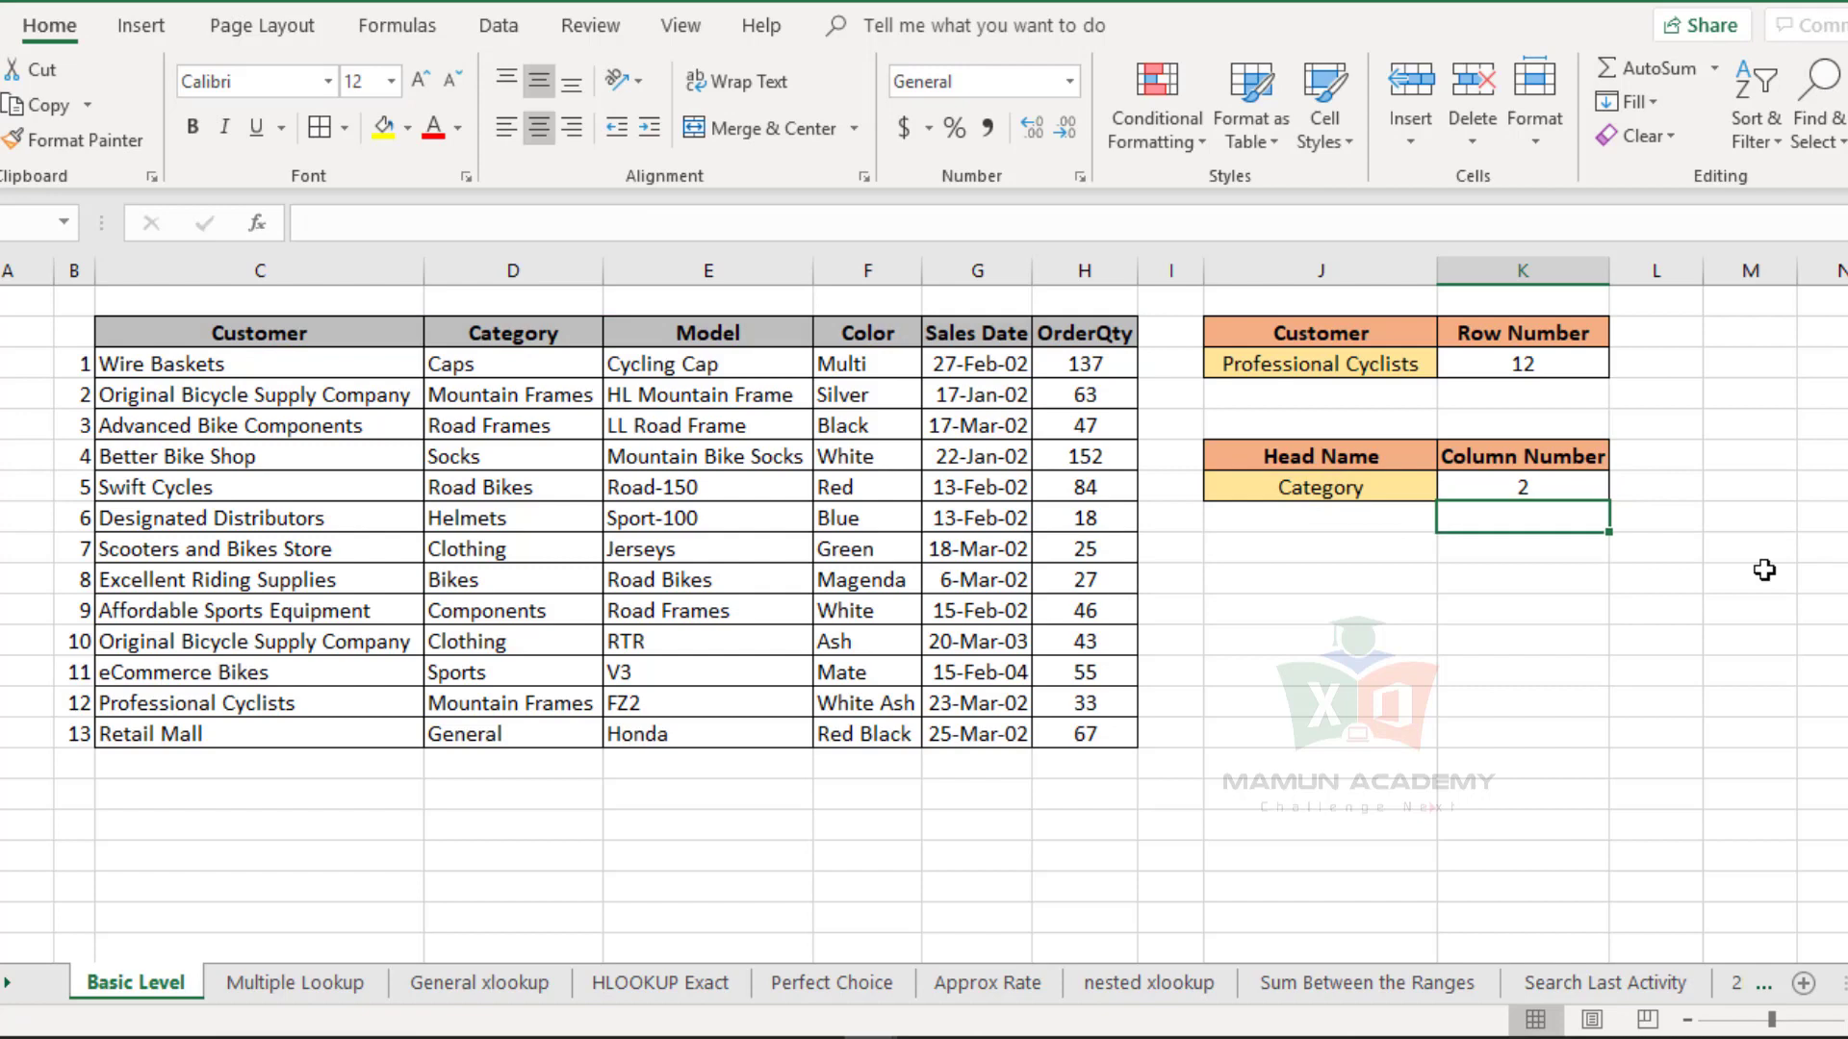
- Choose Sales Date as the head name in J7 and compare the returned column number with its header in the table
left_click(1488, 481)
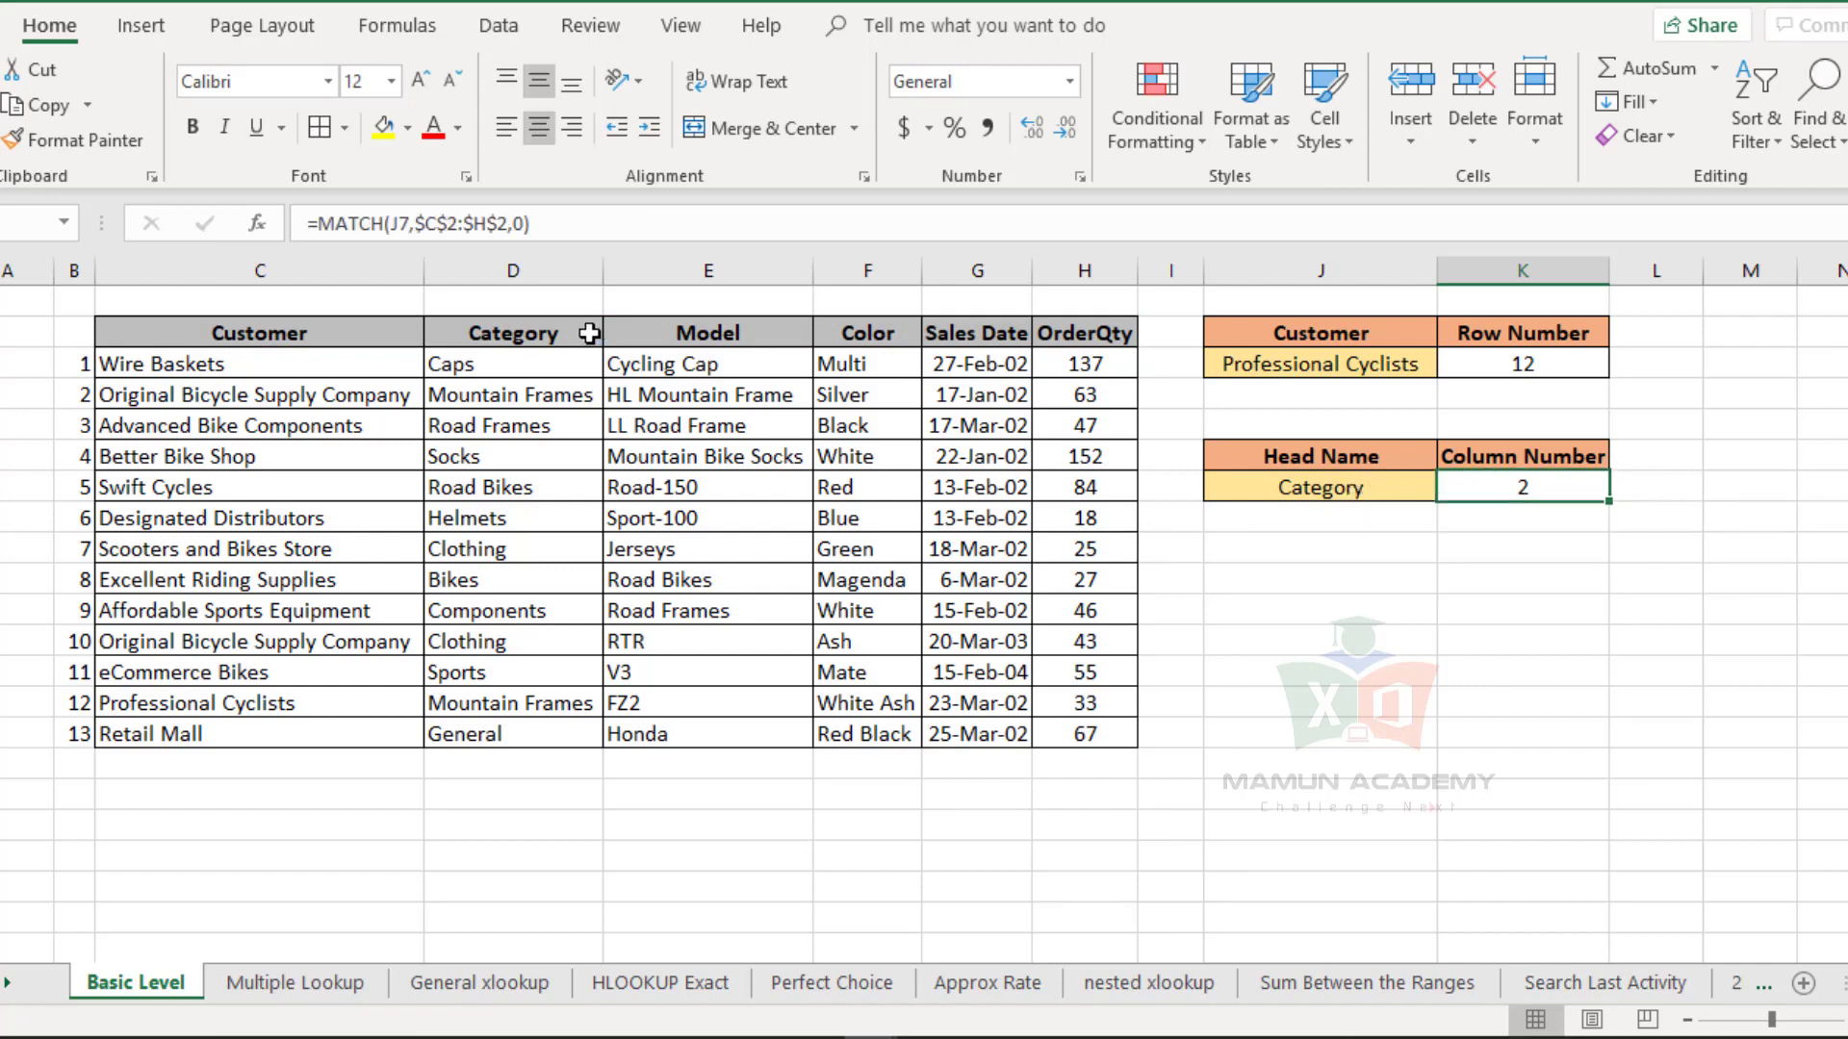
left_click(590, 330)
left_click(1426, 490)
left_click(1450, 487)
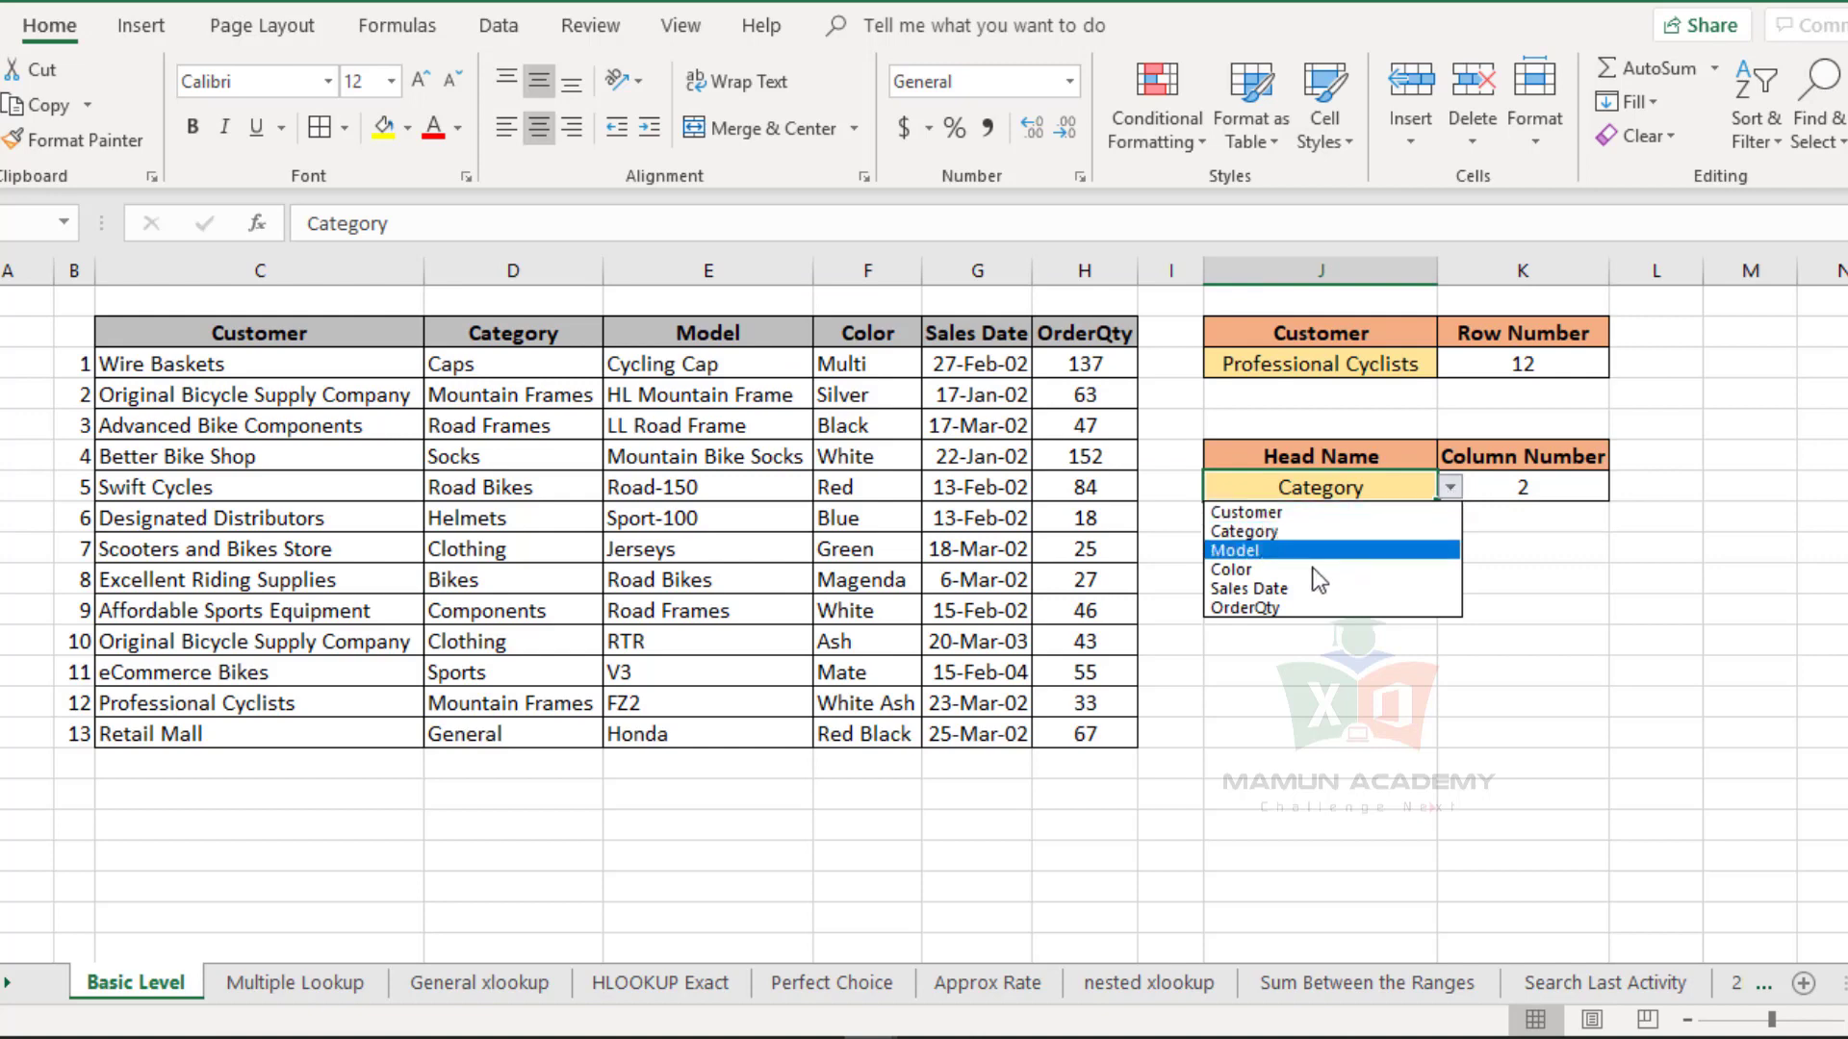
left_click(1286, 585)
left_click(1507, 508)
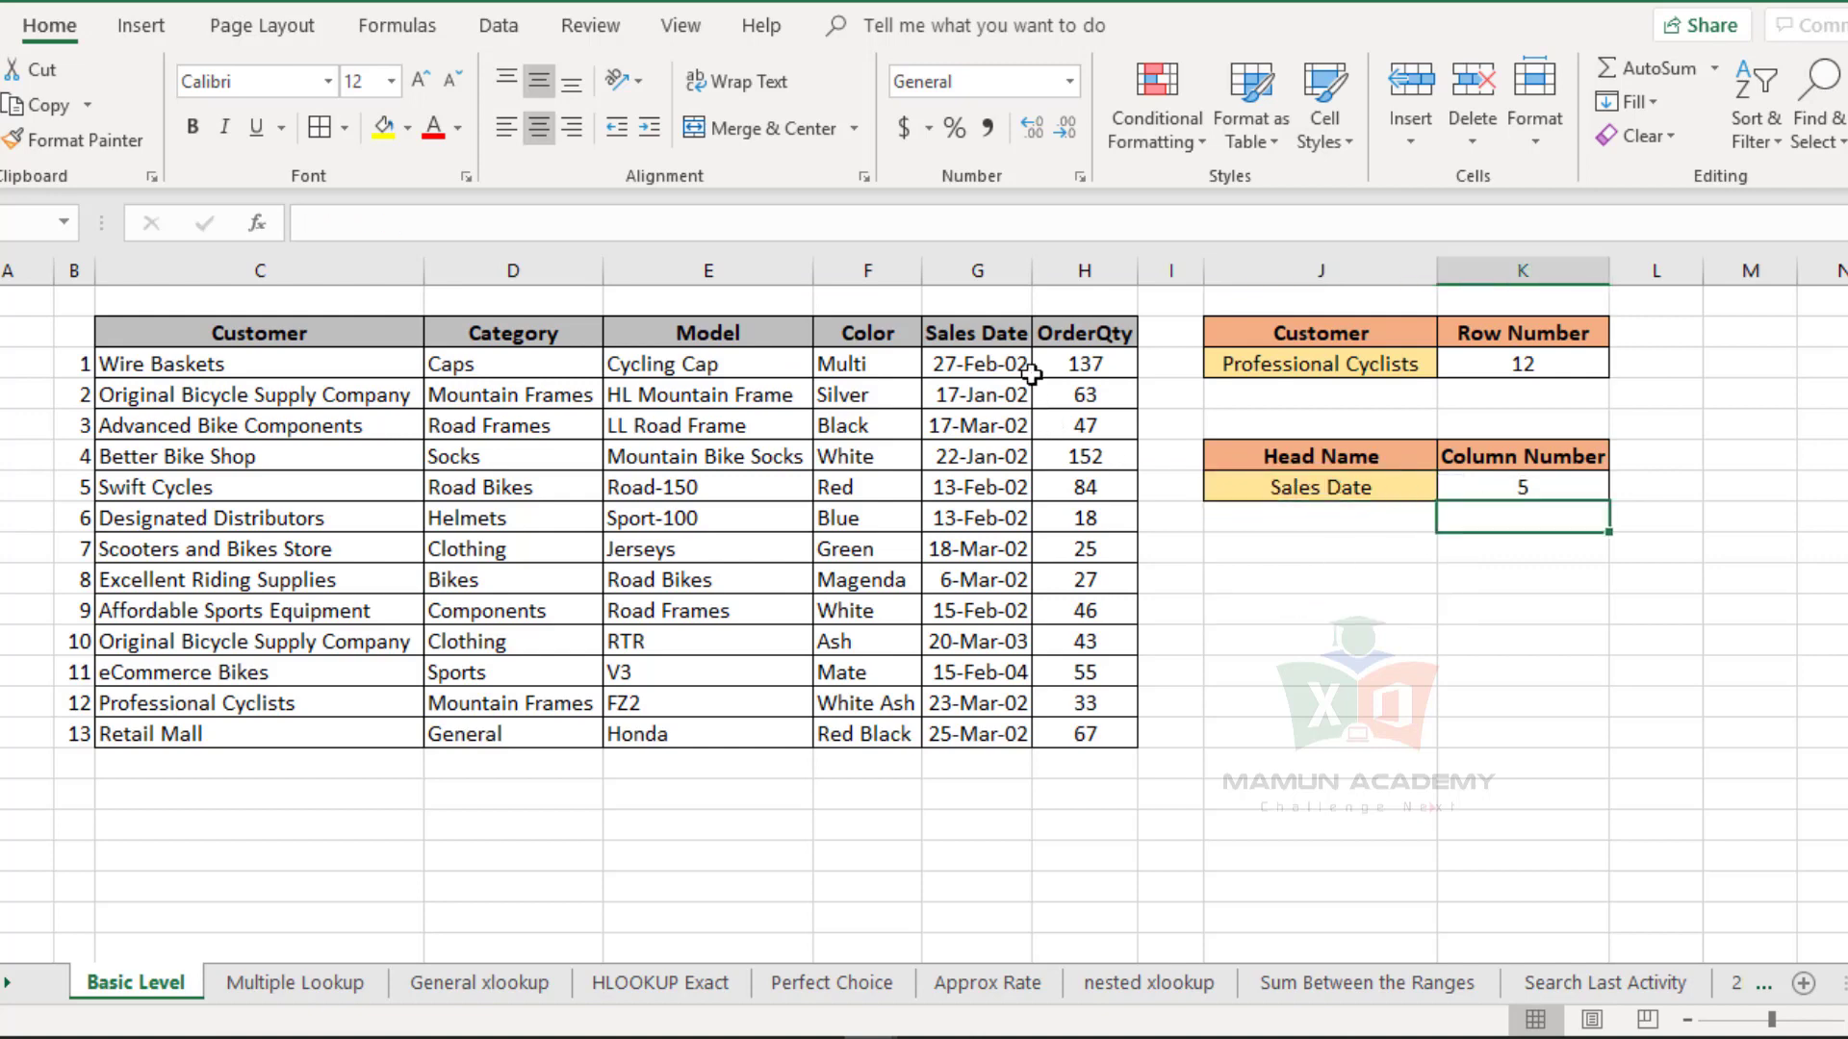
left_click(1006, 337)
- Number the table columns 1 to 6 in C1:H1 above the headers and check the Sales Date column against its number
left_click(304, 305)
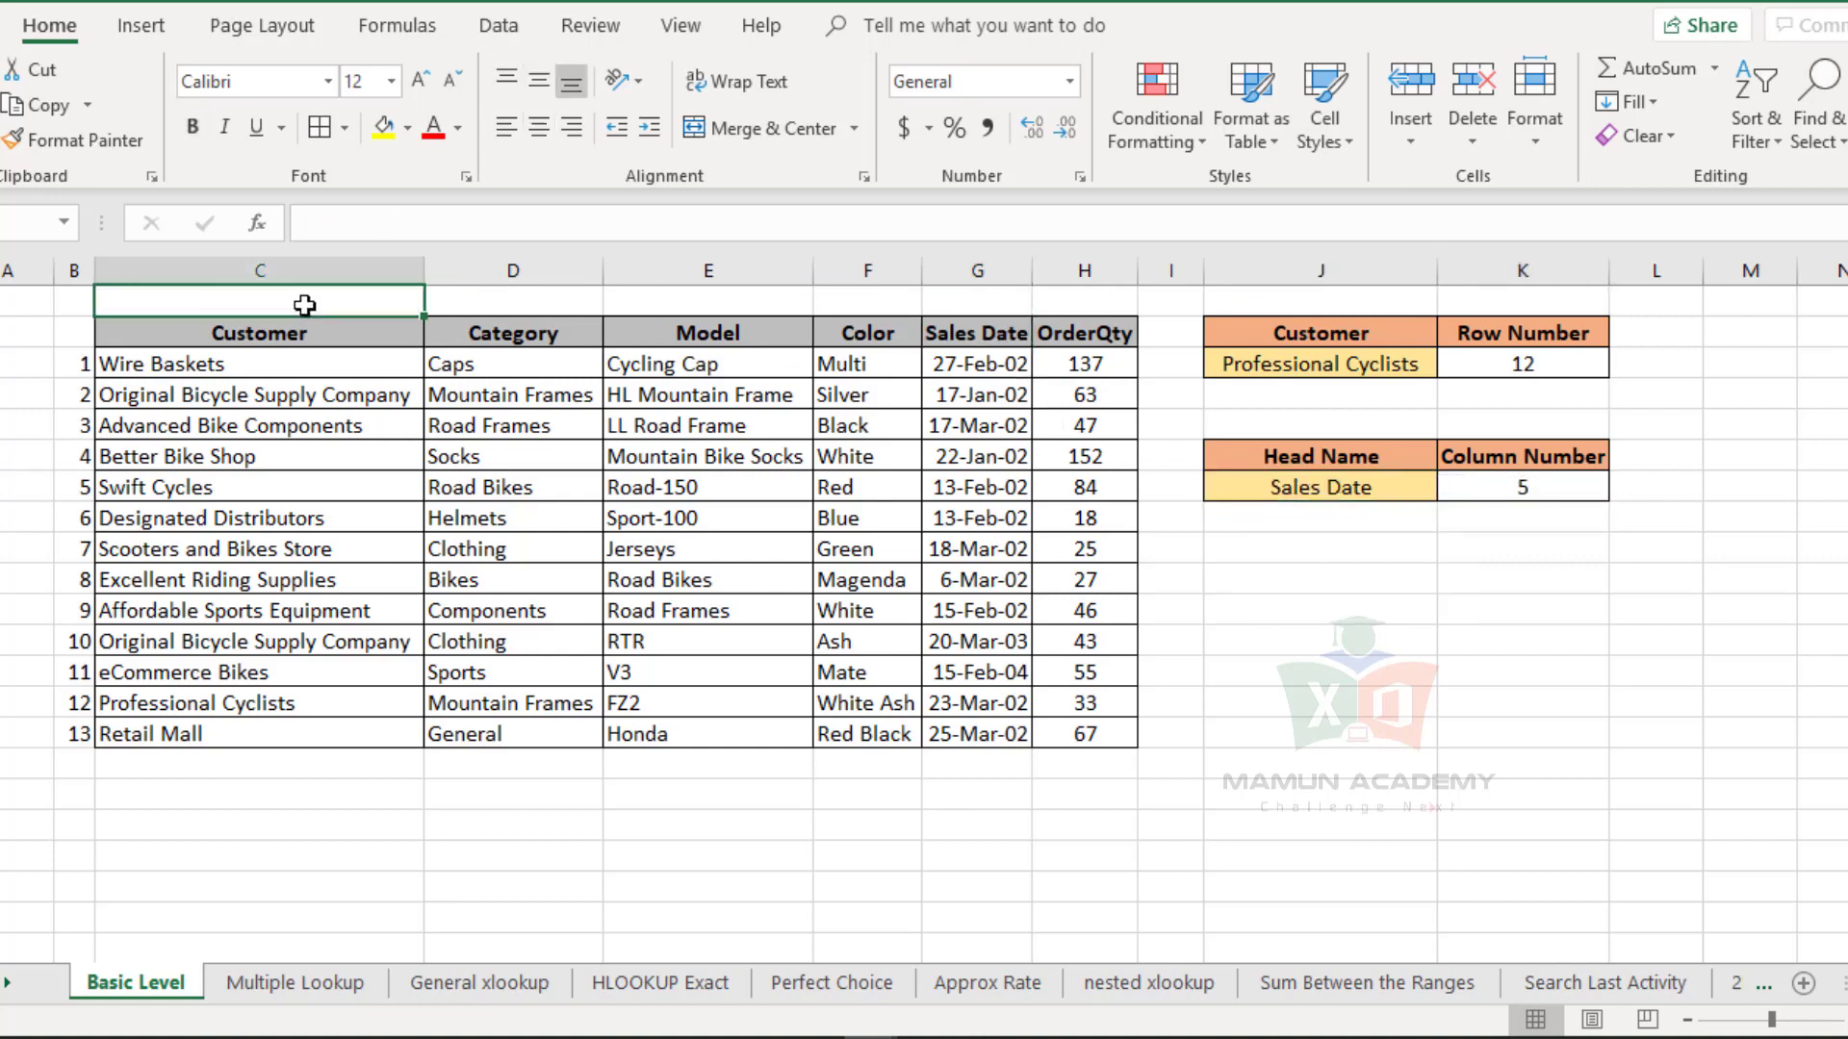
type("1")
key("Right")
type("2")
key("Left")
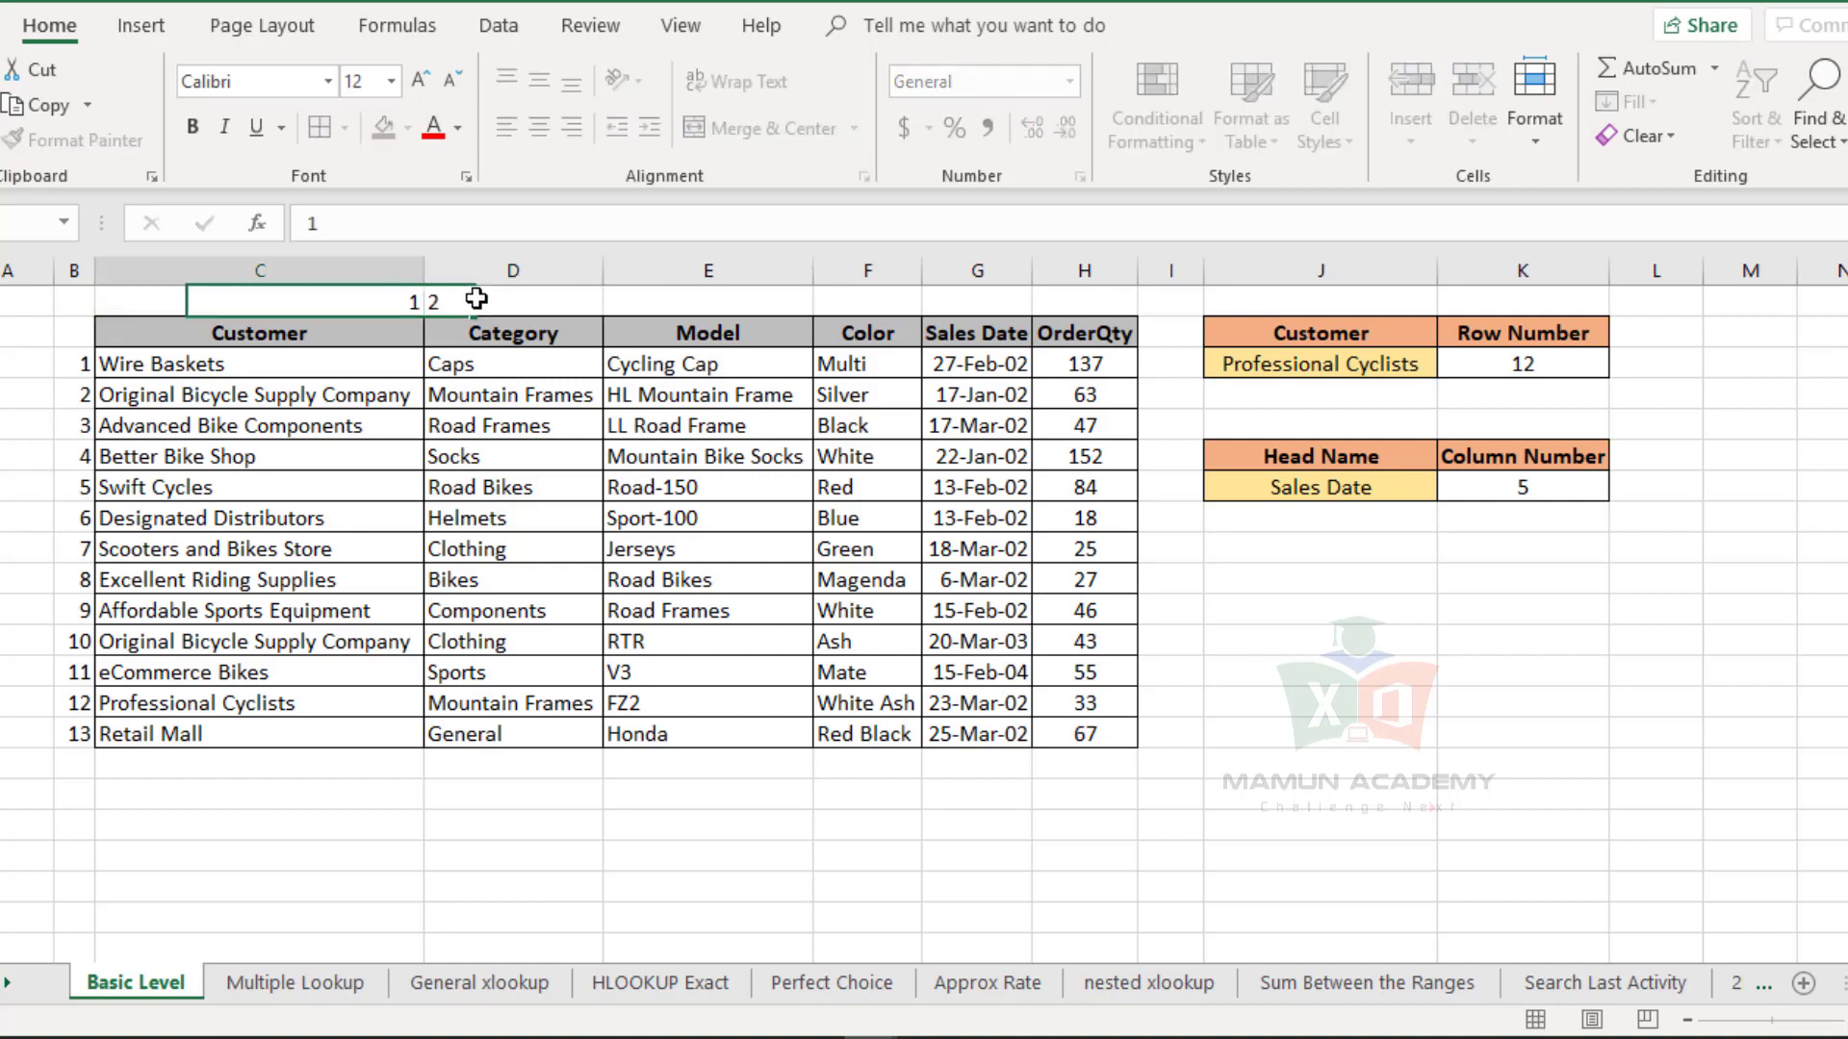
left_click_drag(393, 298, 1132, 314)
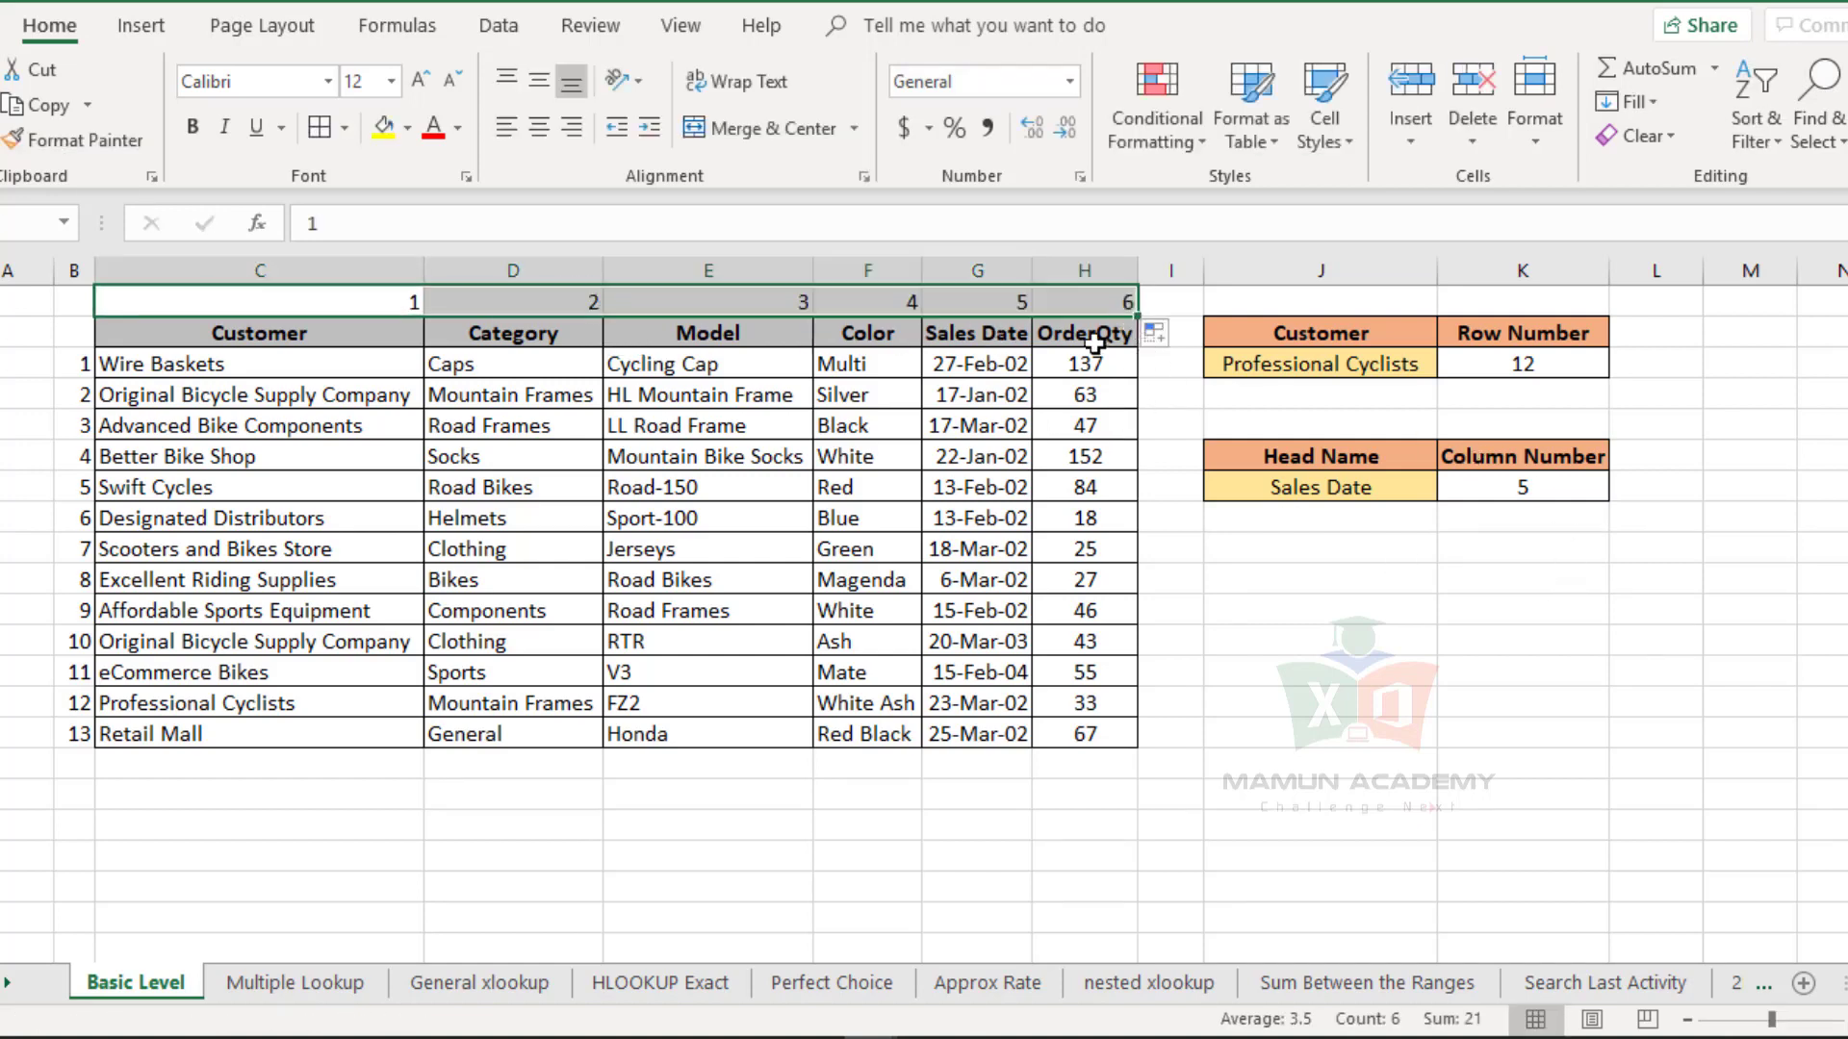
left_click_drag(977, 302, 962, 735)
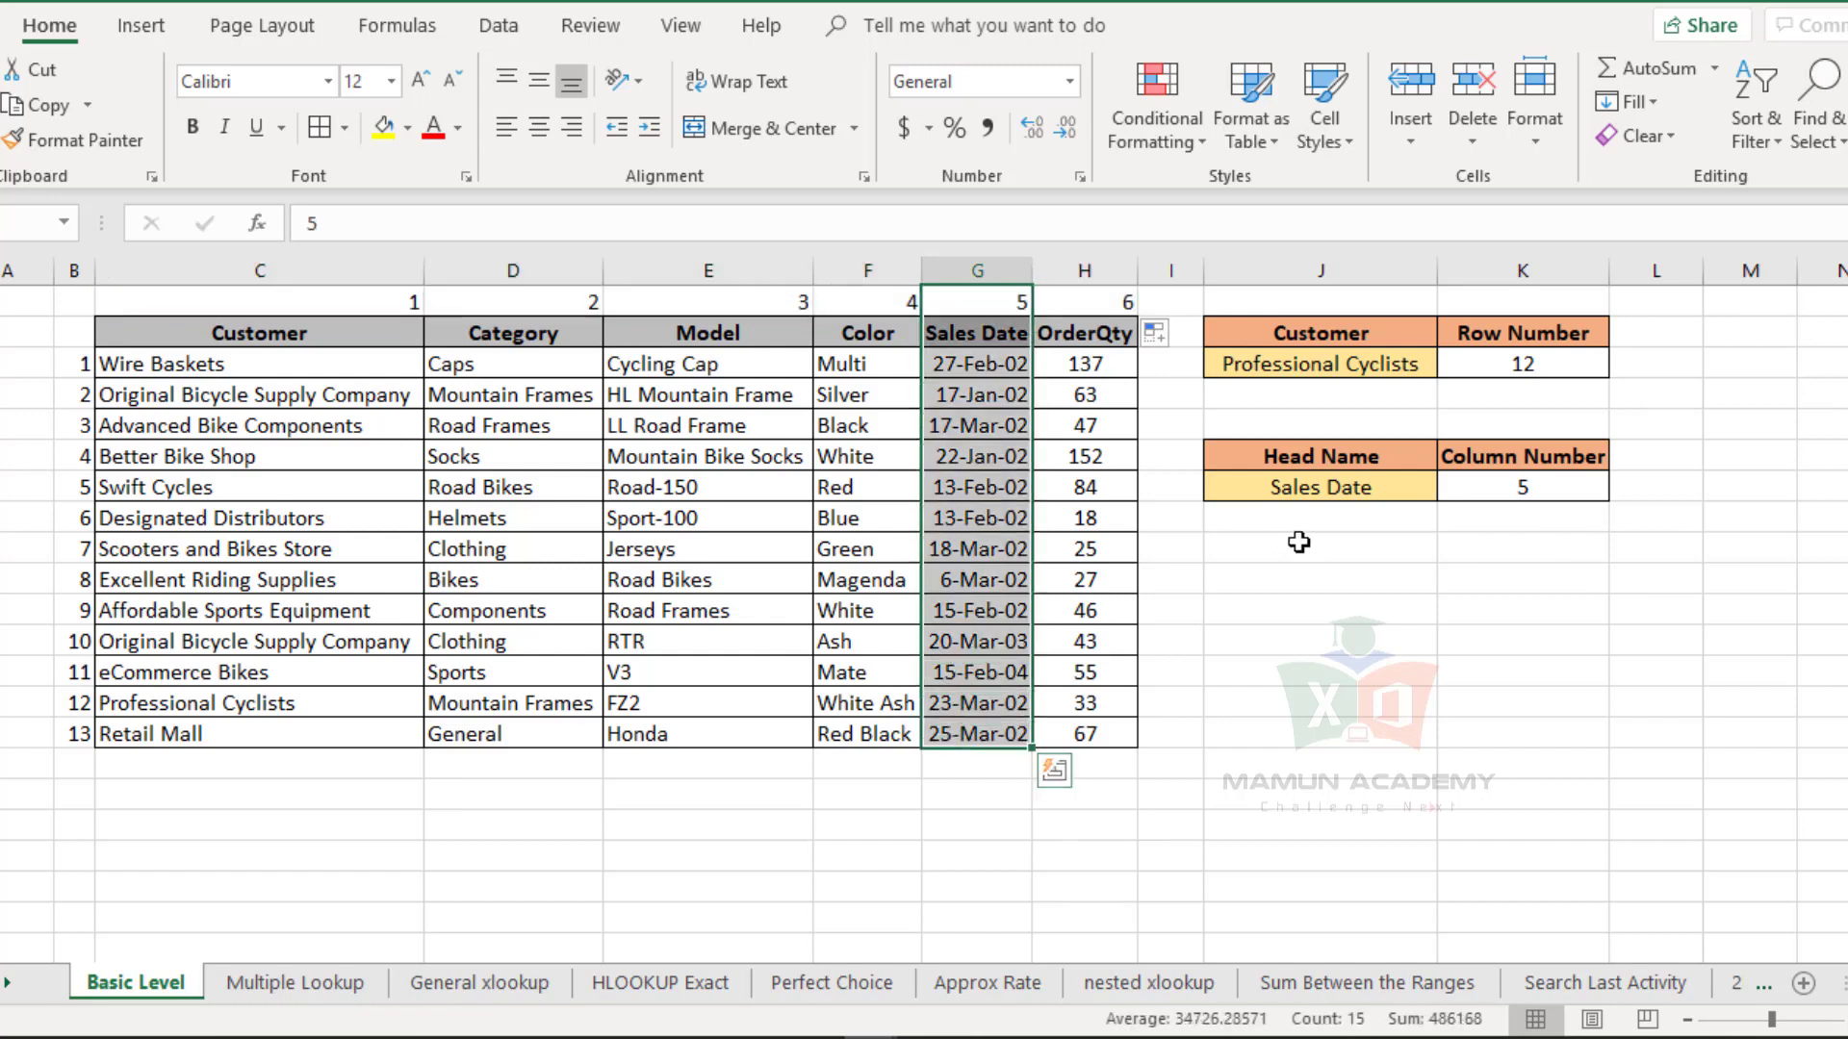
- Choose Color as the head name in J7 and compare the returned column number with the Color column
left_click(1342, 486)
left_click(1444, 488)
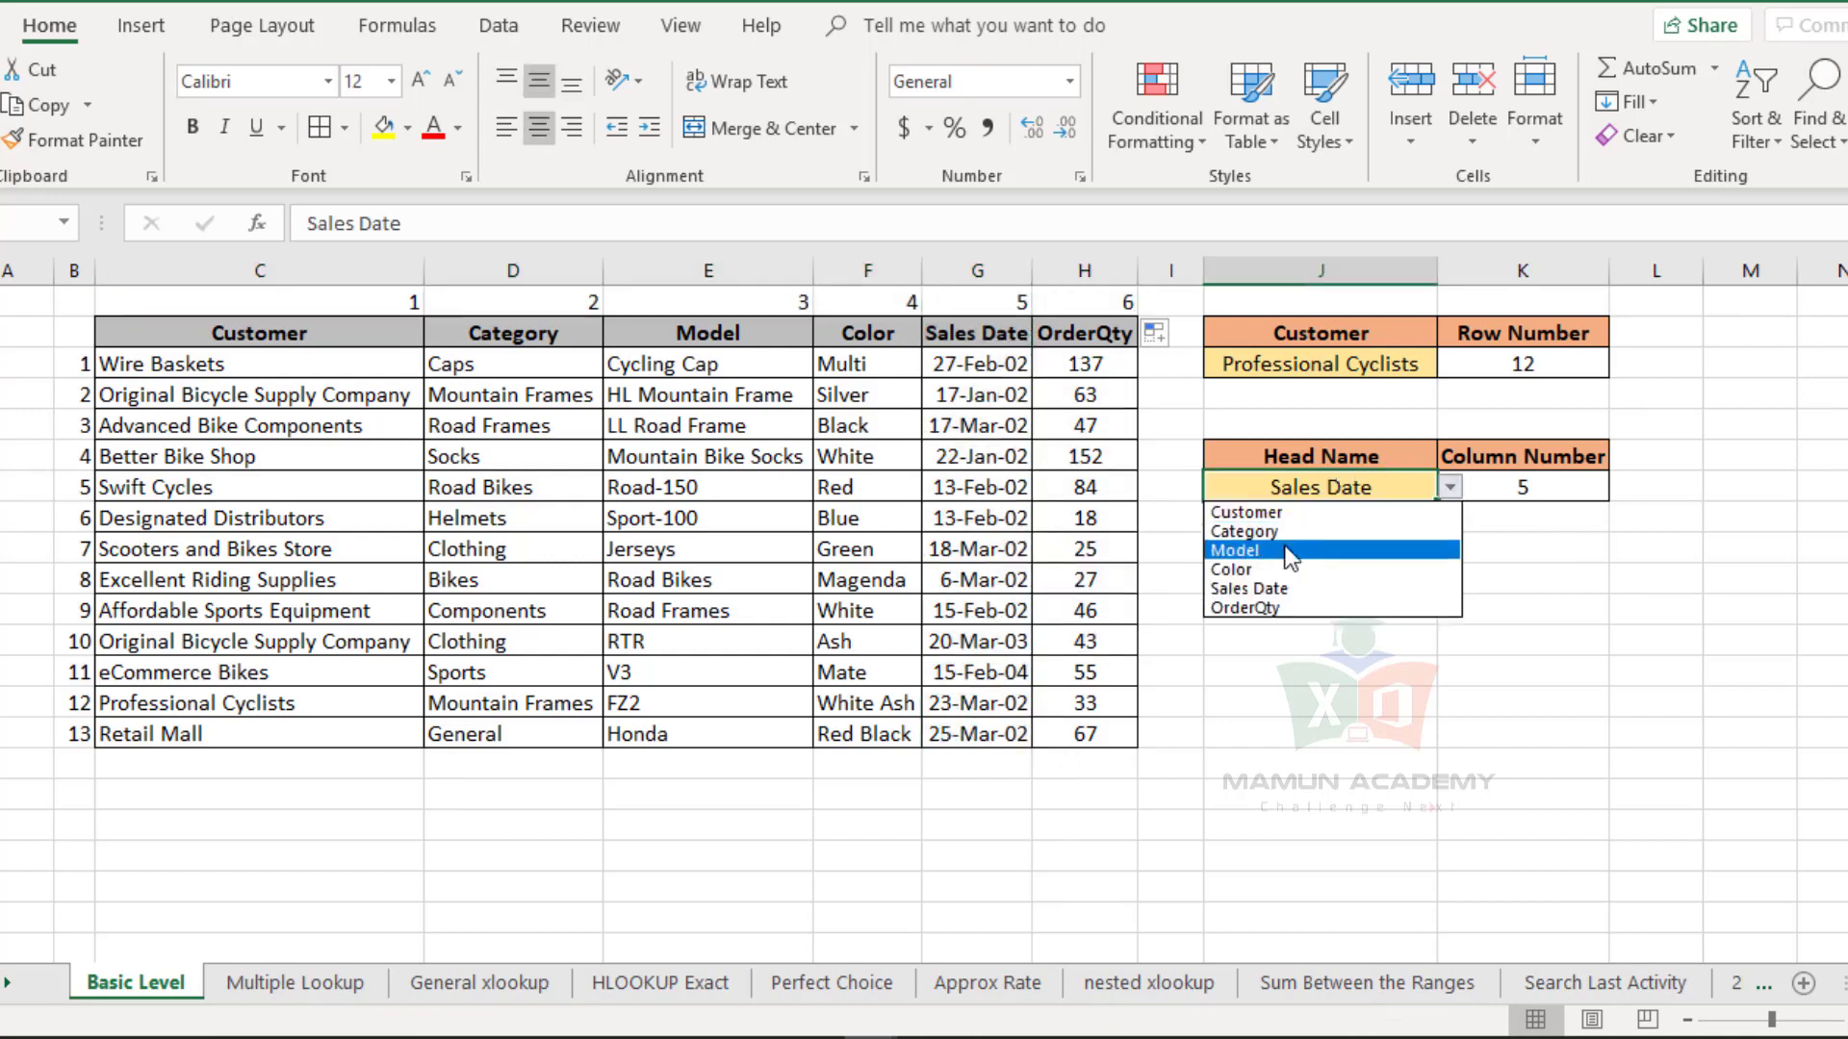
left_click(1242, 568)
left_click(1532, 489)
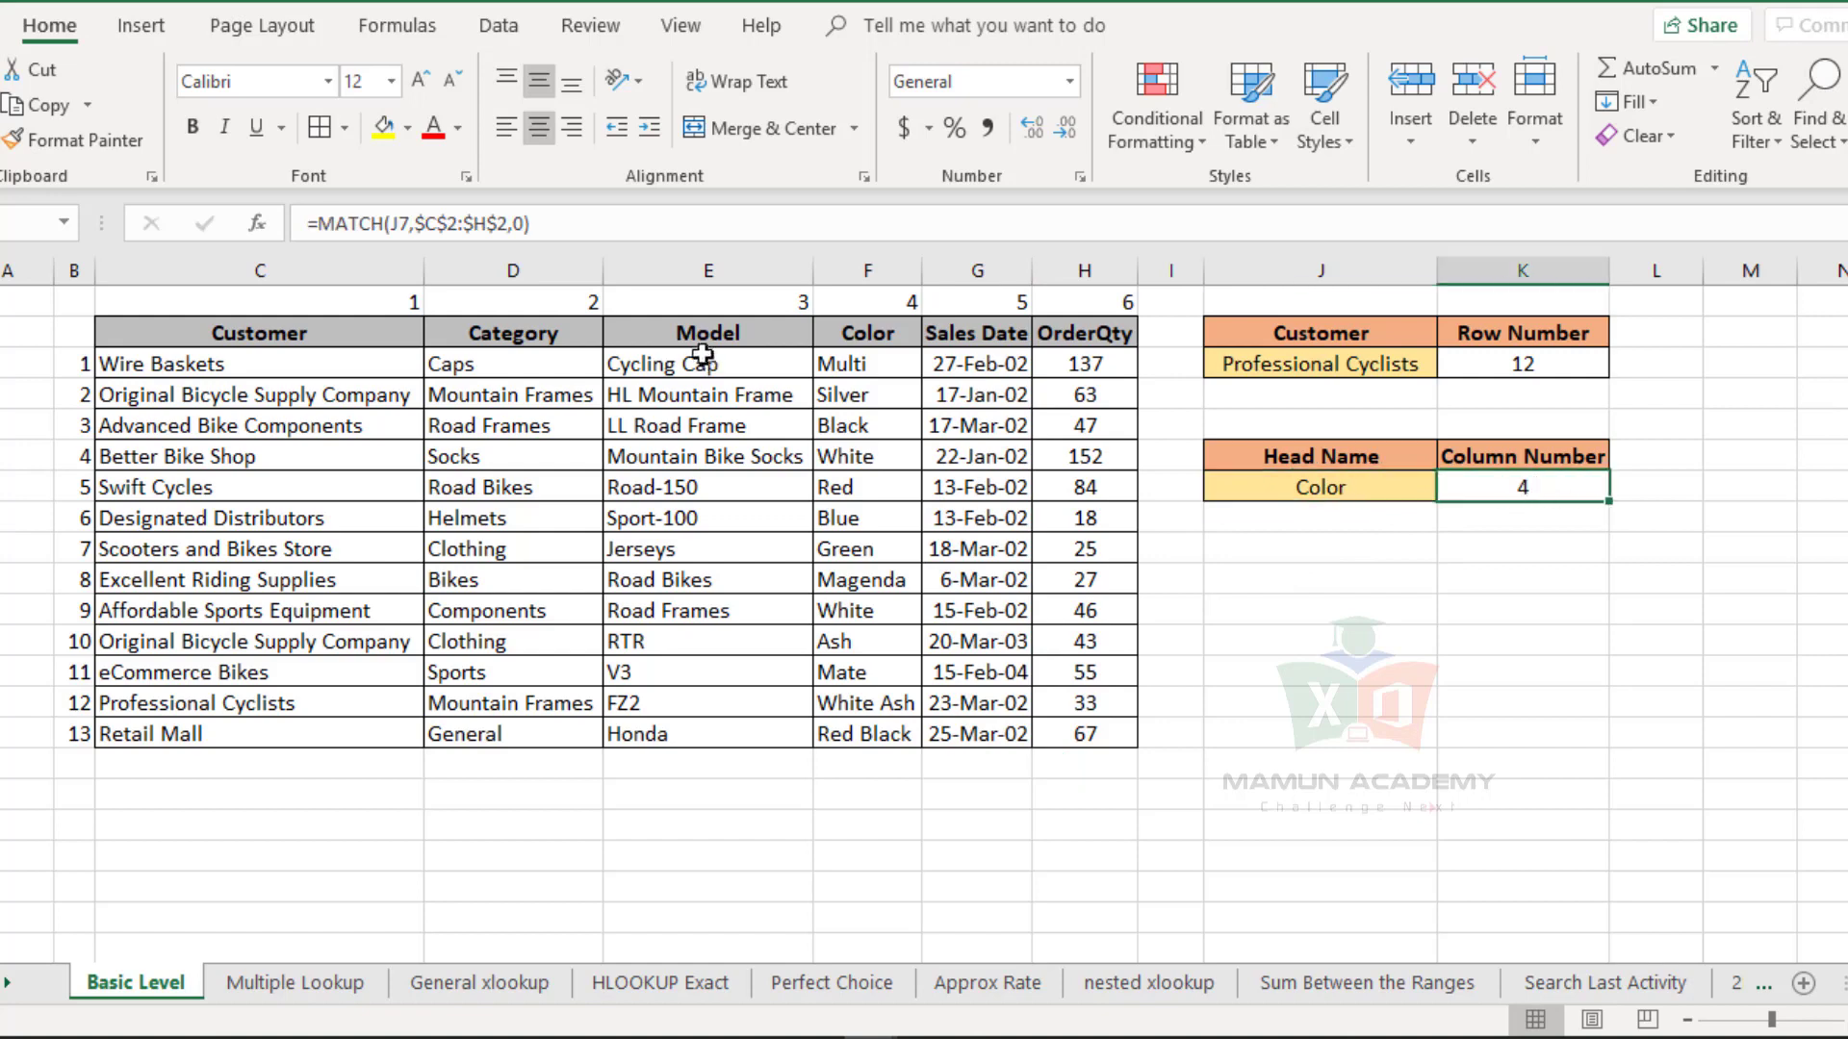
left_click_drag(871, 335, 857, 746)
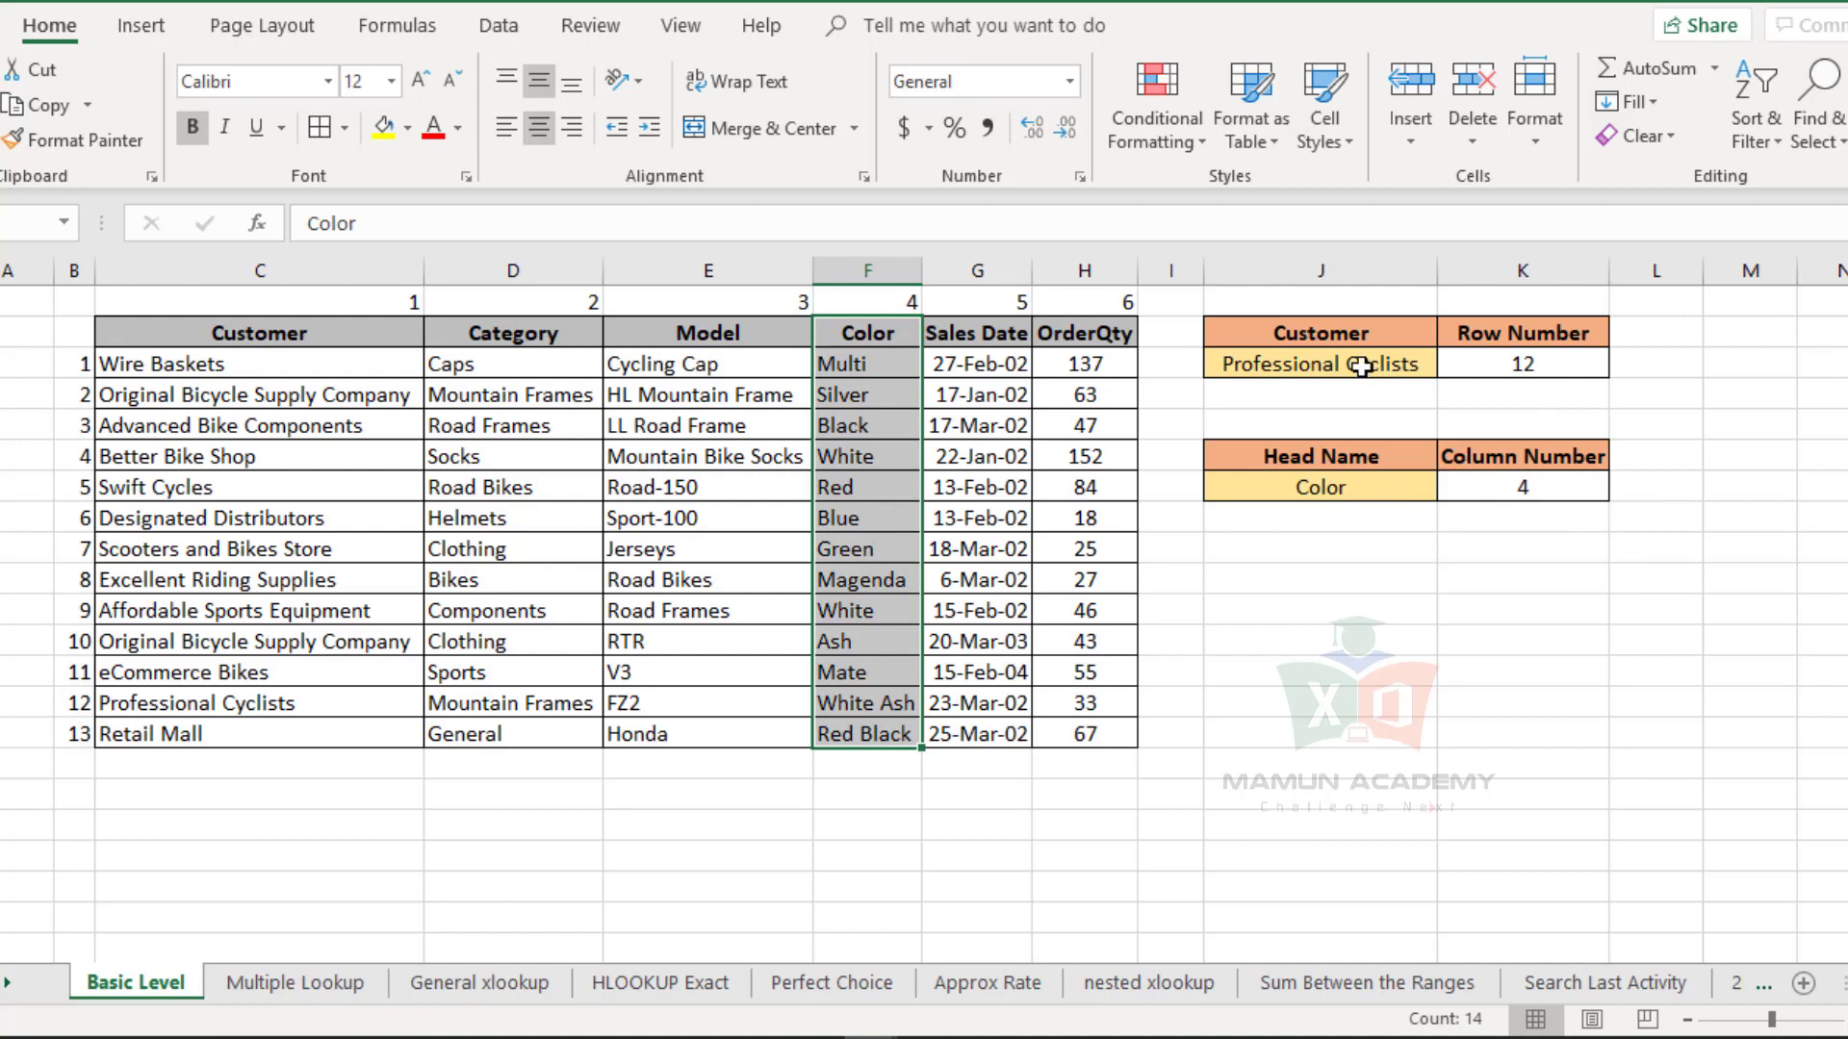
left_click_drag(1368, 496, 1540, 489)
left_click(1530, 362)
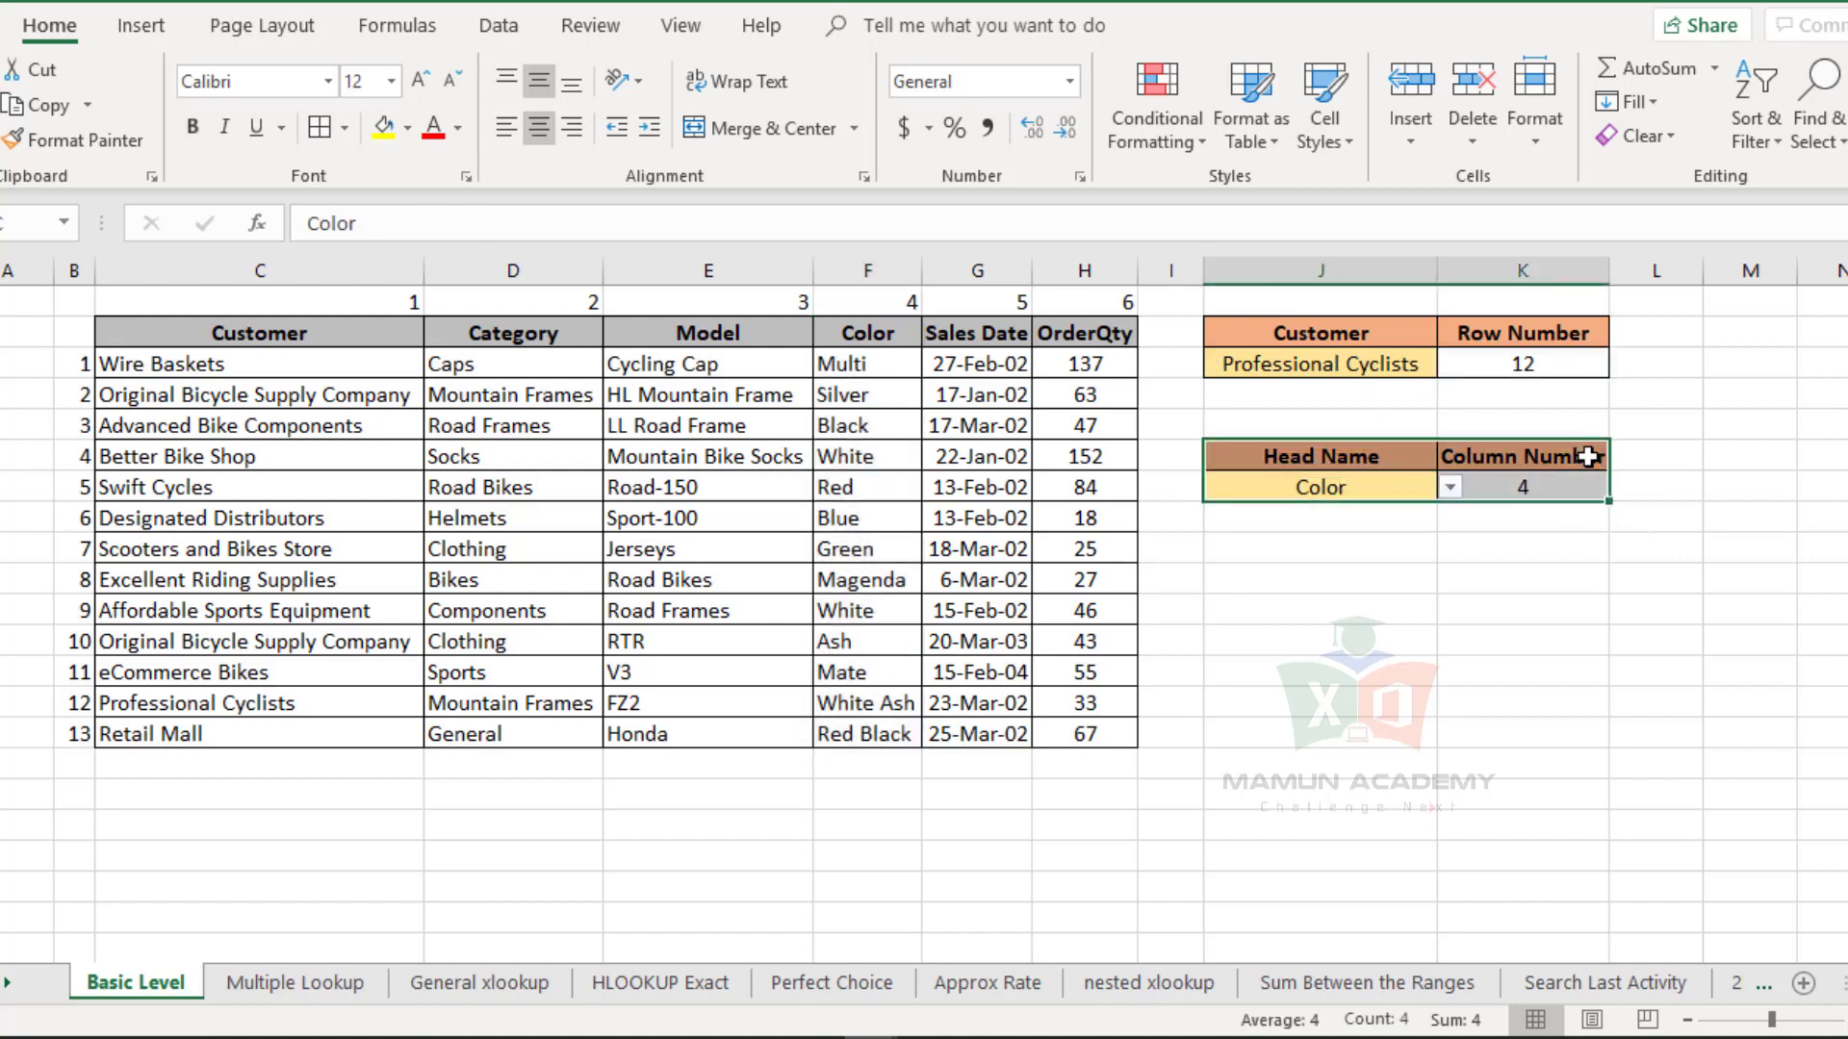
- Reopen the MATCH formula in K7, clear its match type to review the available options, and re-enter 0
left_click(1544, 490)
double_click(1544, 490)
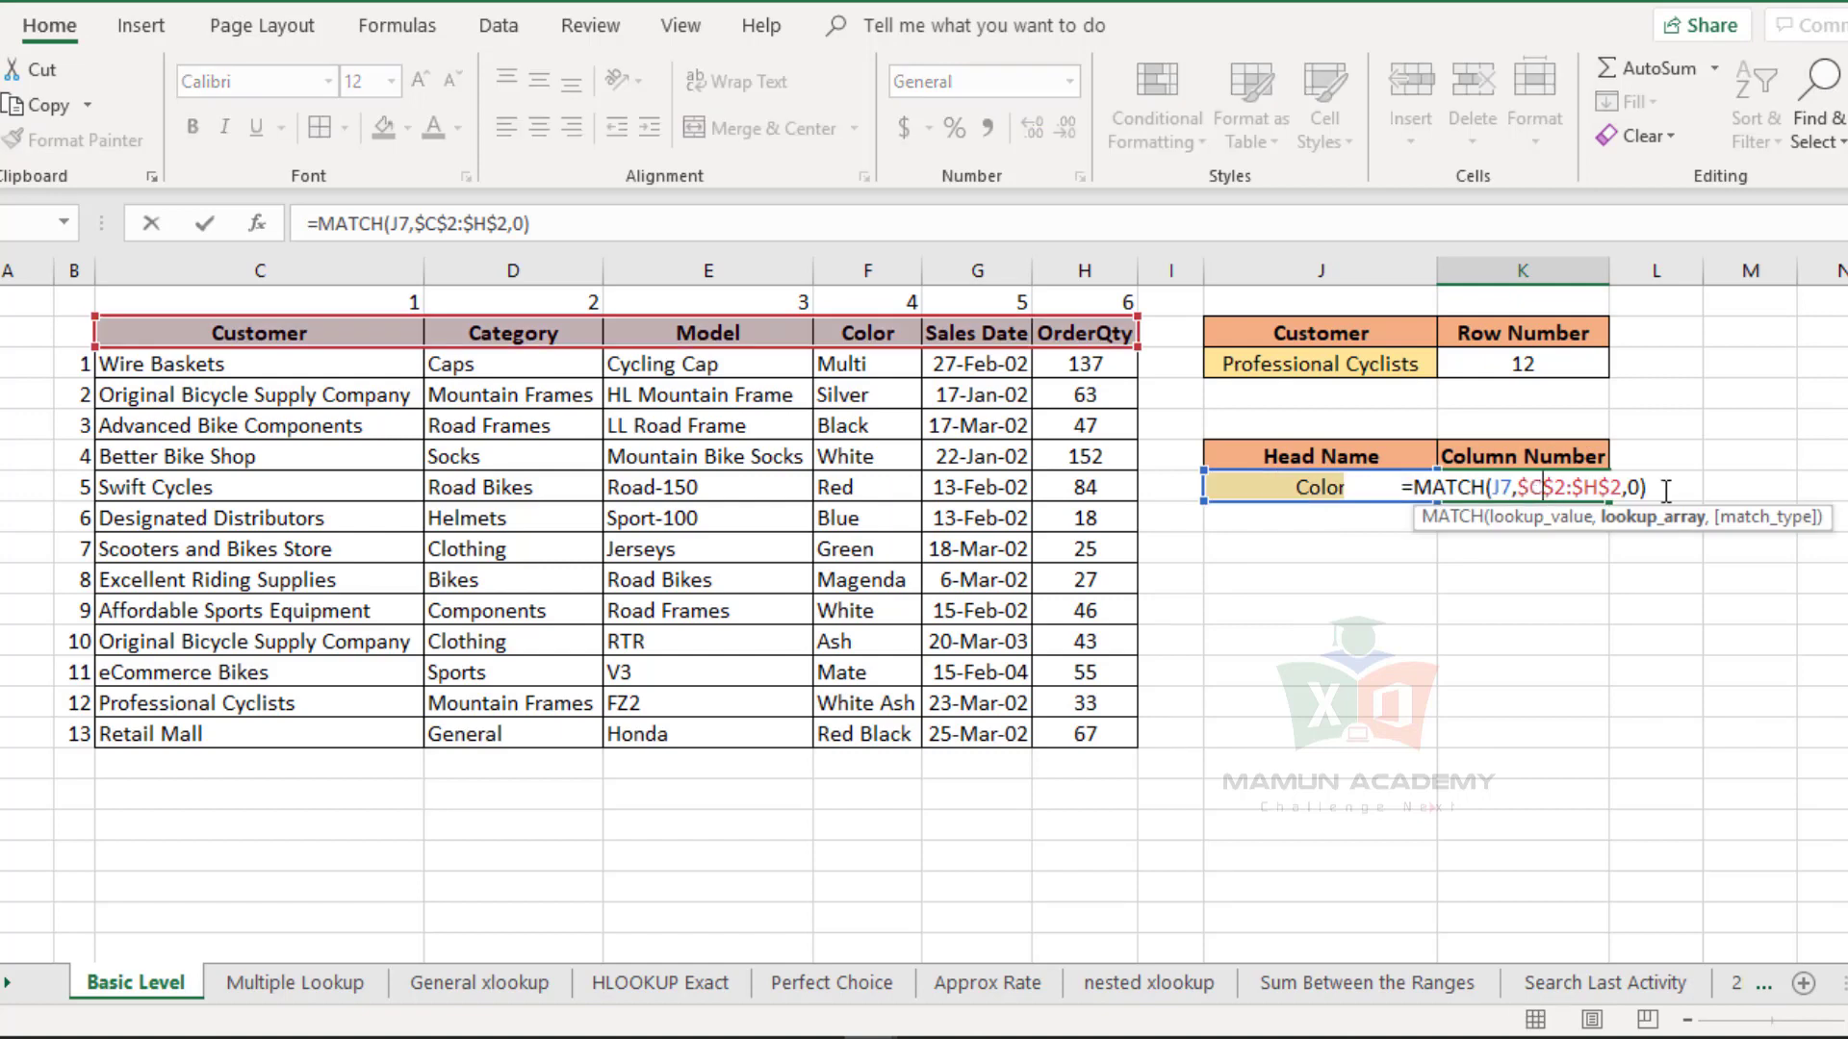
left_click(1632, 486)
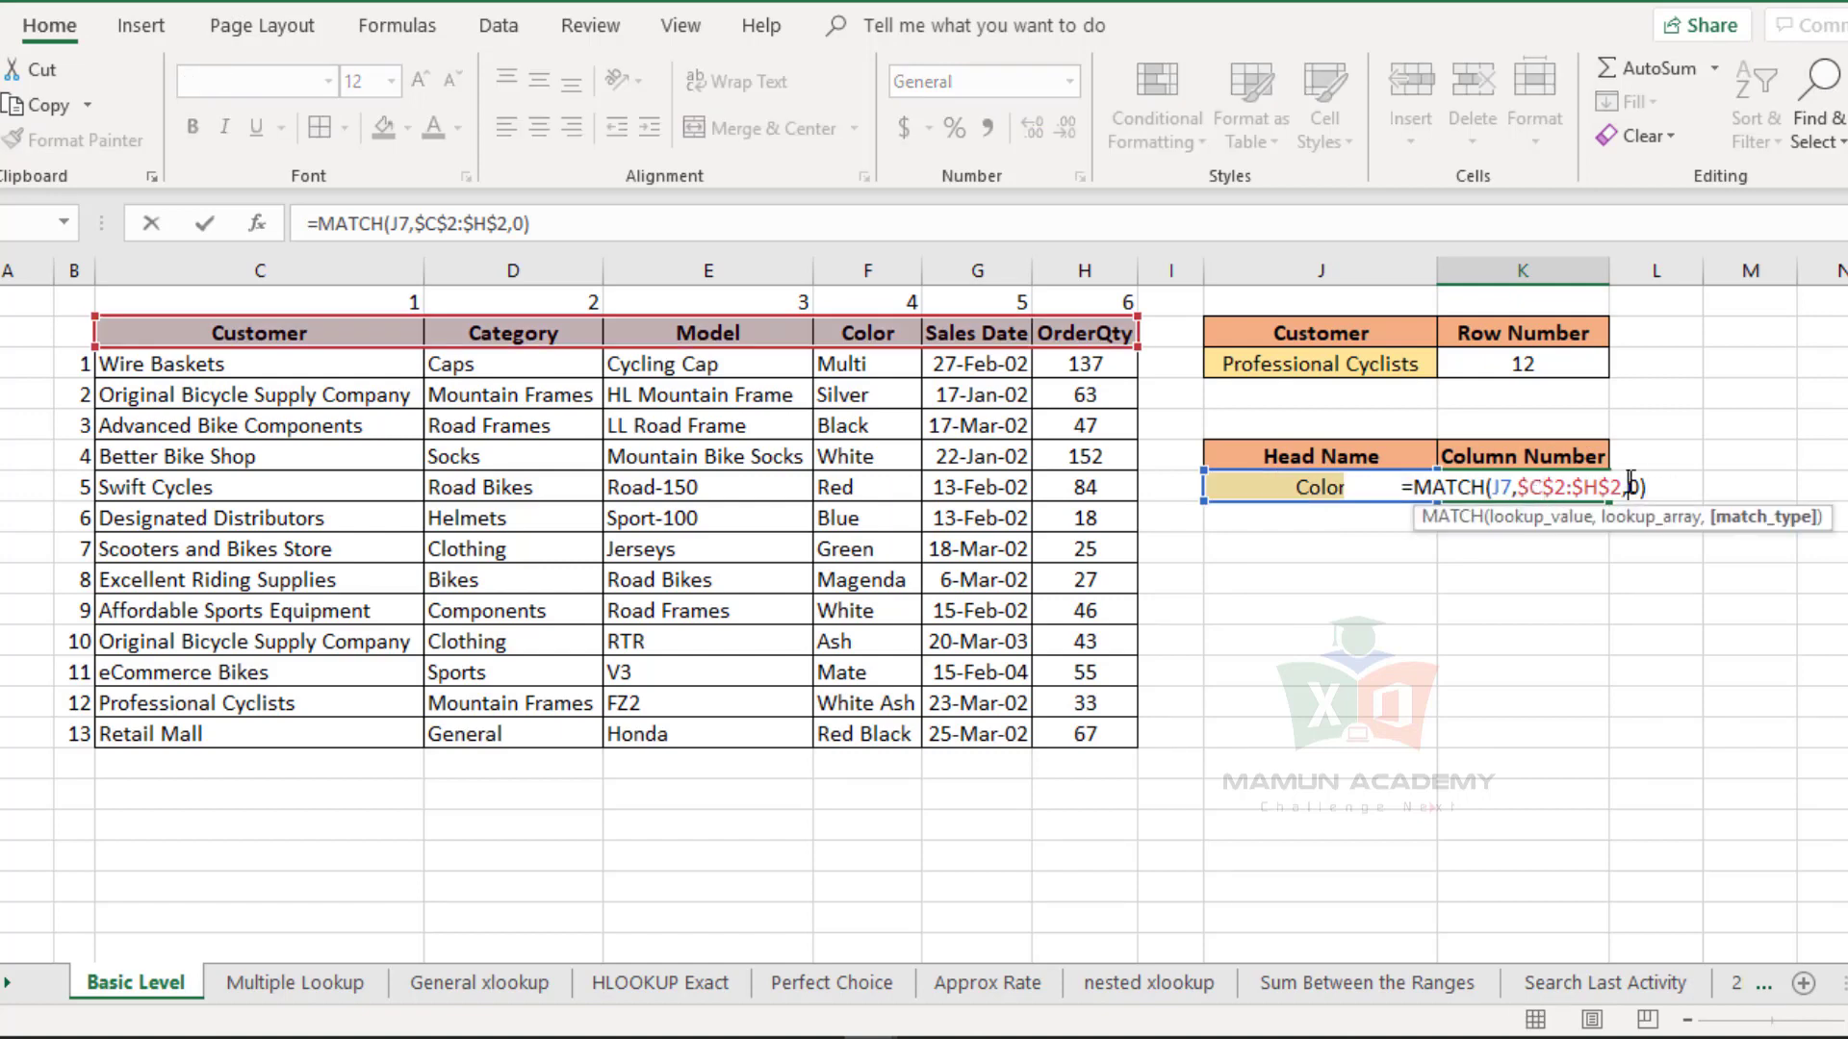
key("End")
key("BackSpace")
key("BackSpace")
key("BackSpace")
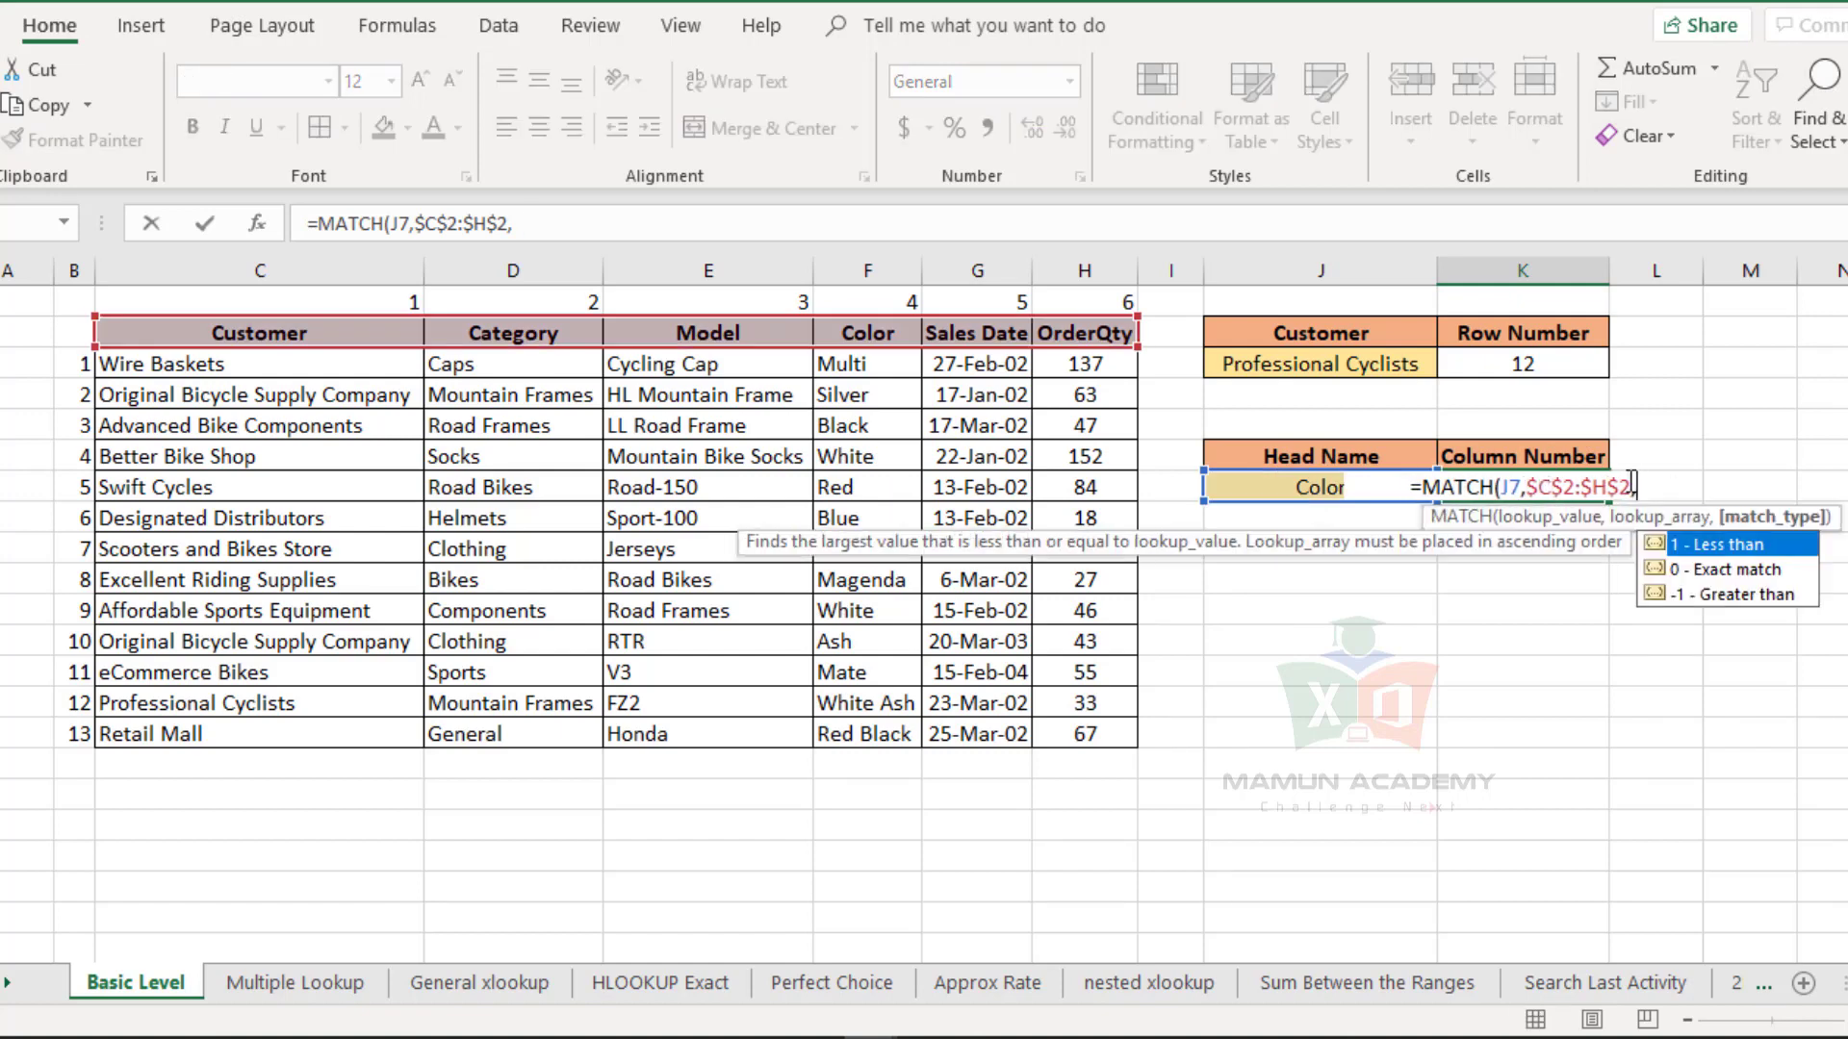
type(",")
key("Escape")
type("0")
key("Return")
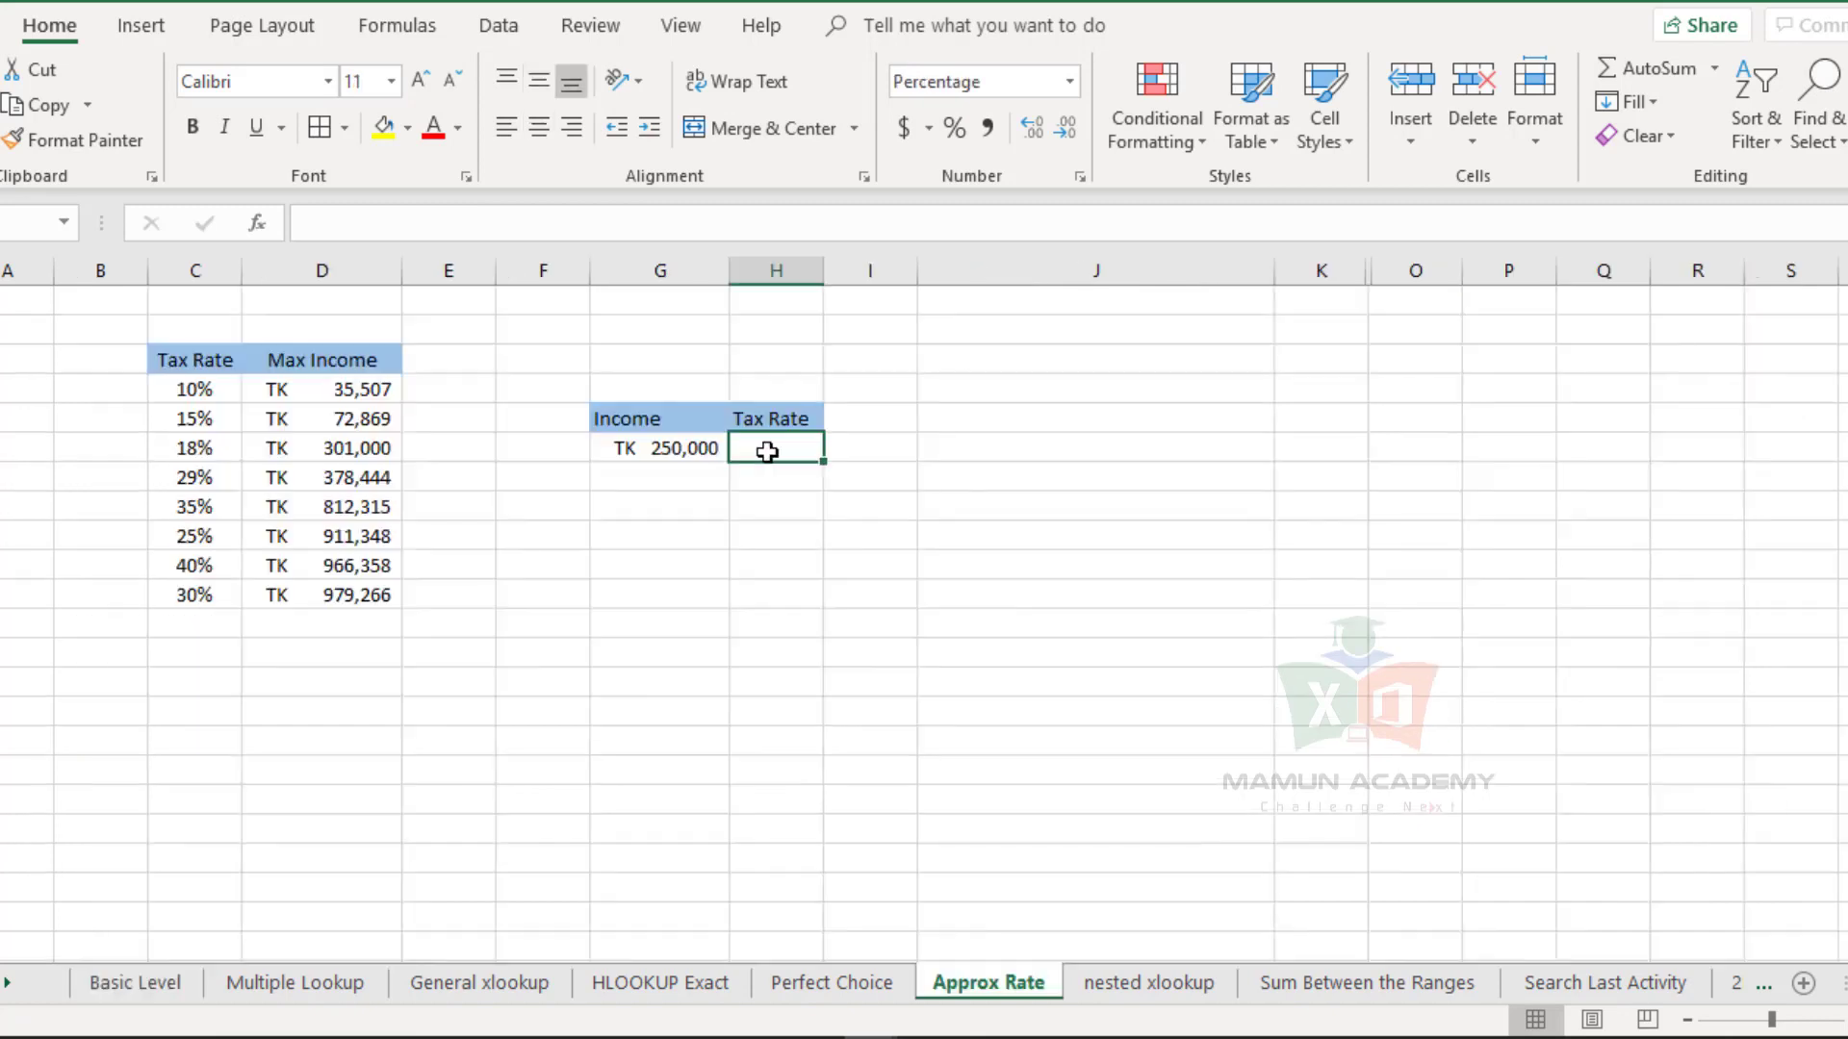
- On the Approx Rate sheet, begin a MATCH formula in H6 with the income in G6 as the lookup value
type("=")
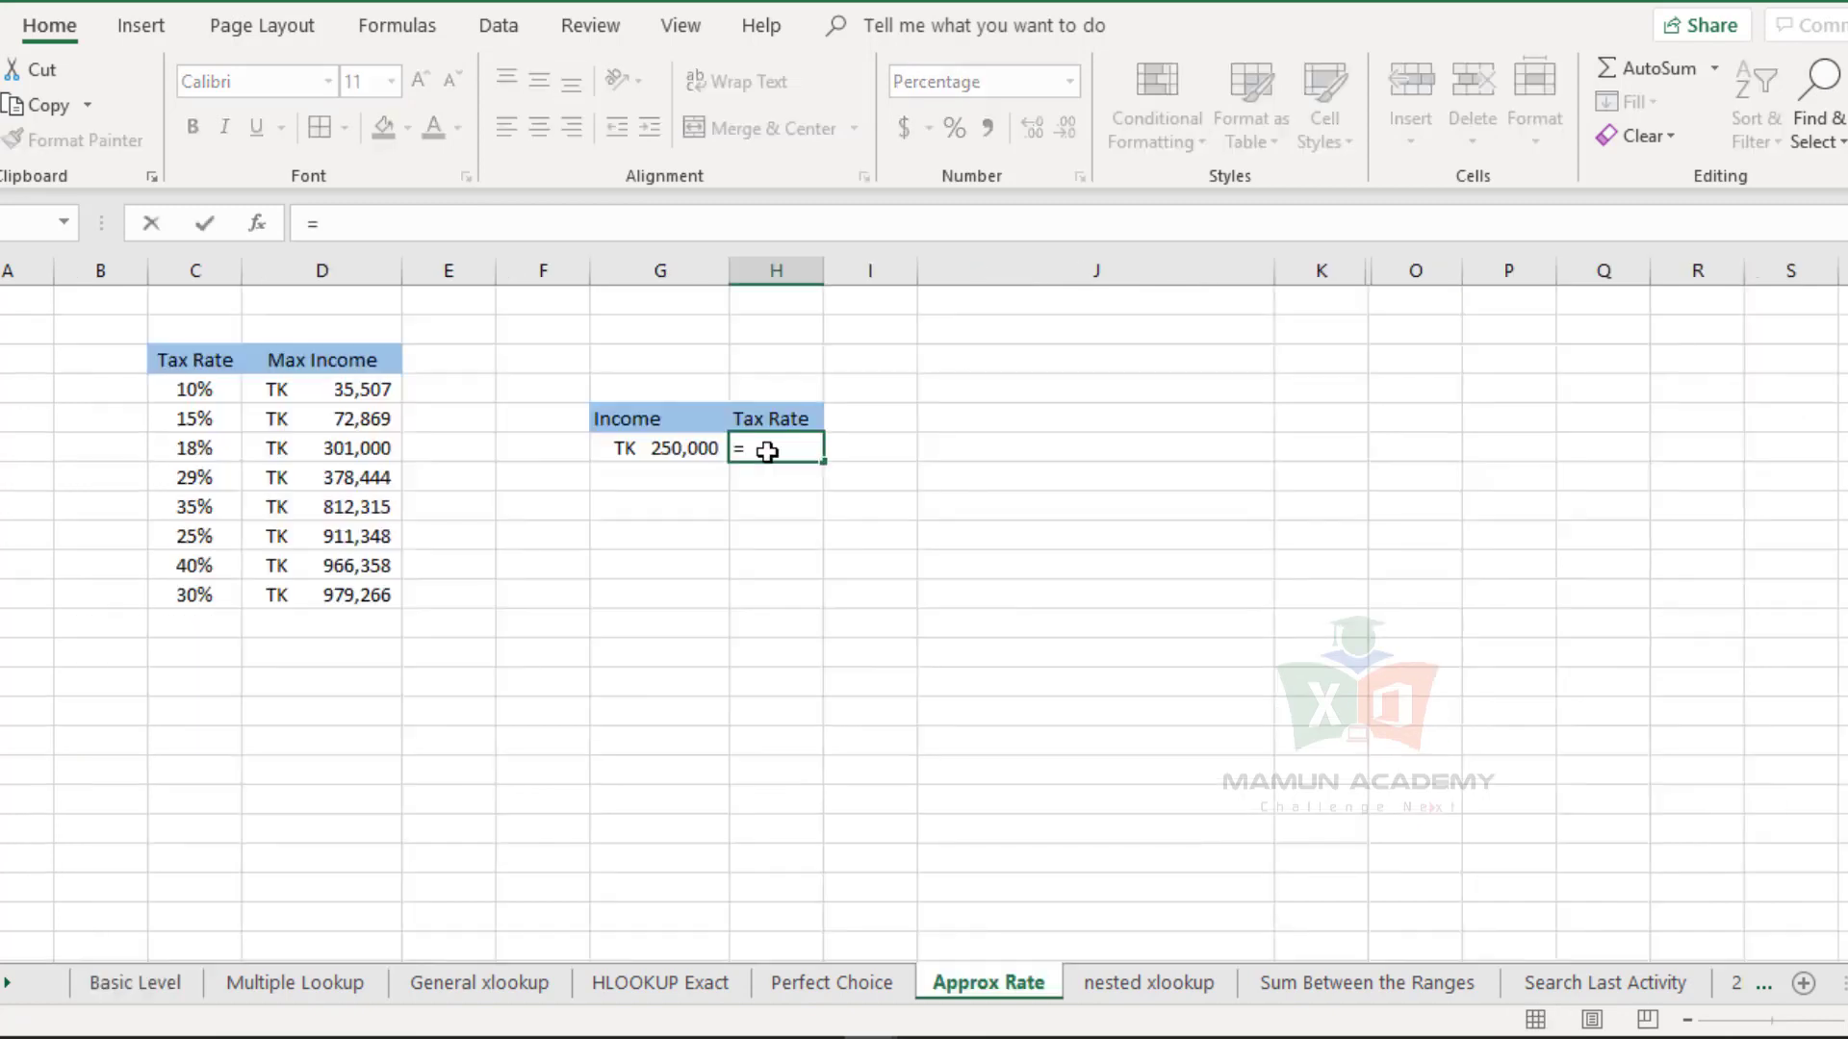
type("mat")
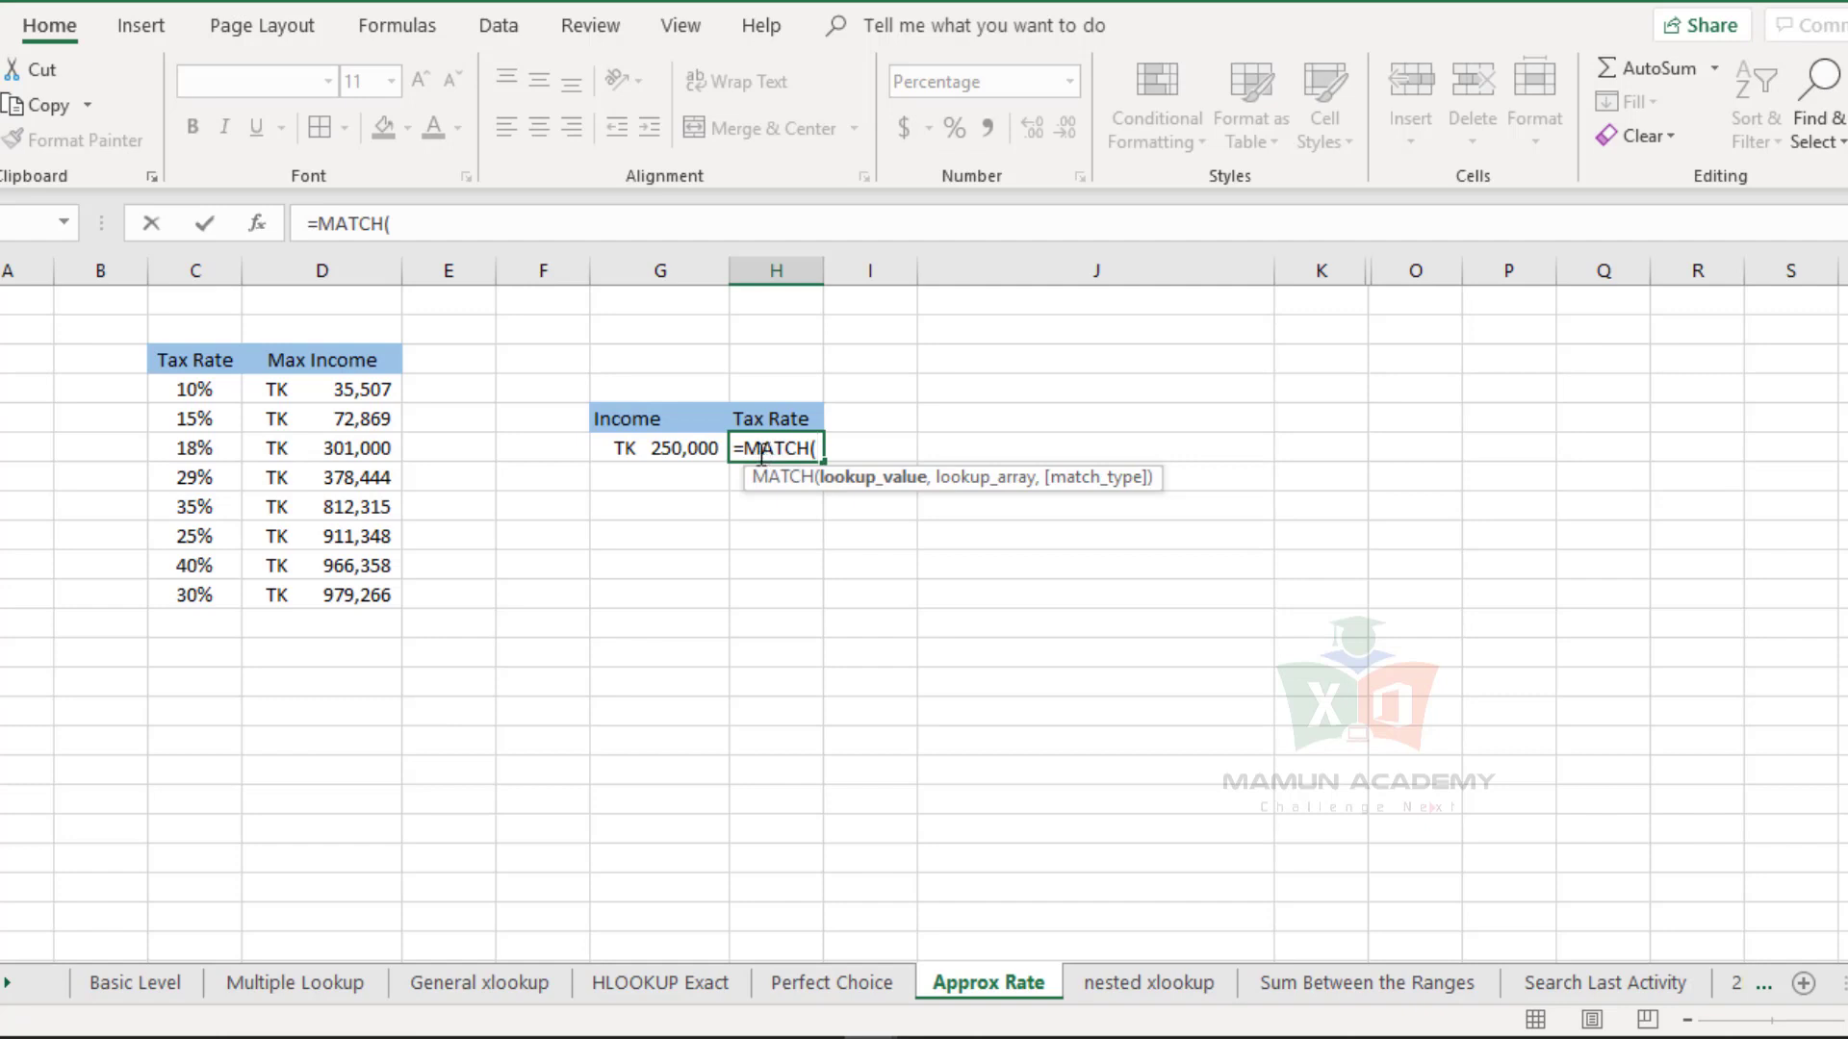
left_click(669, 451)
type(",")
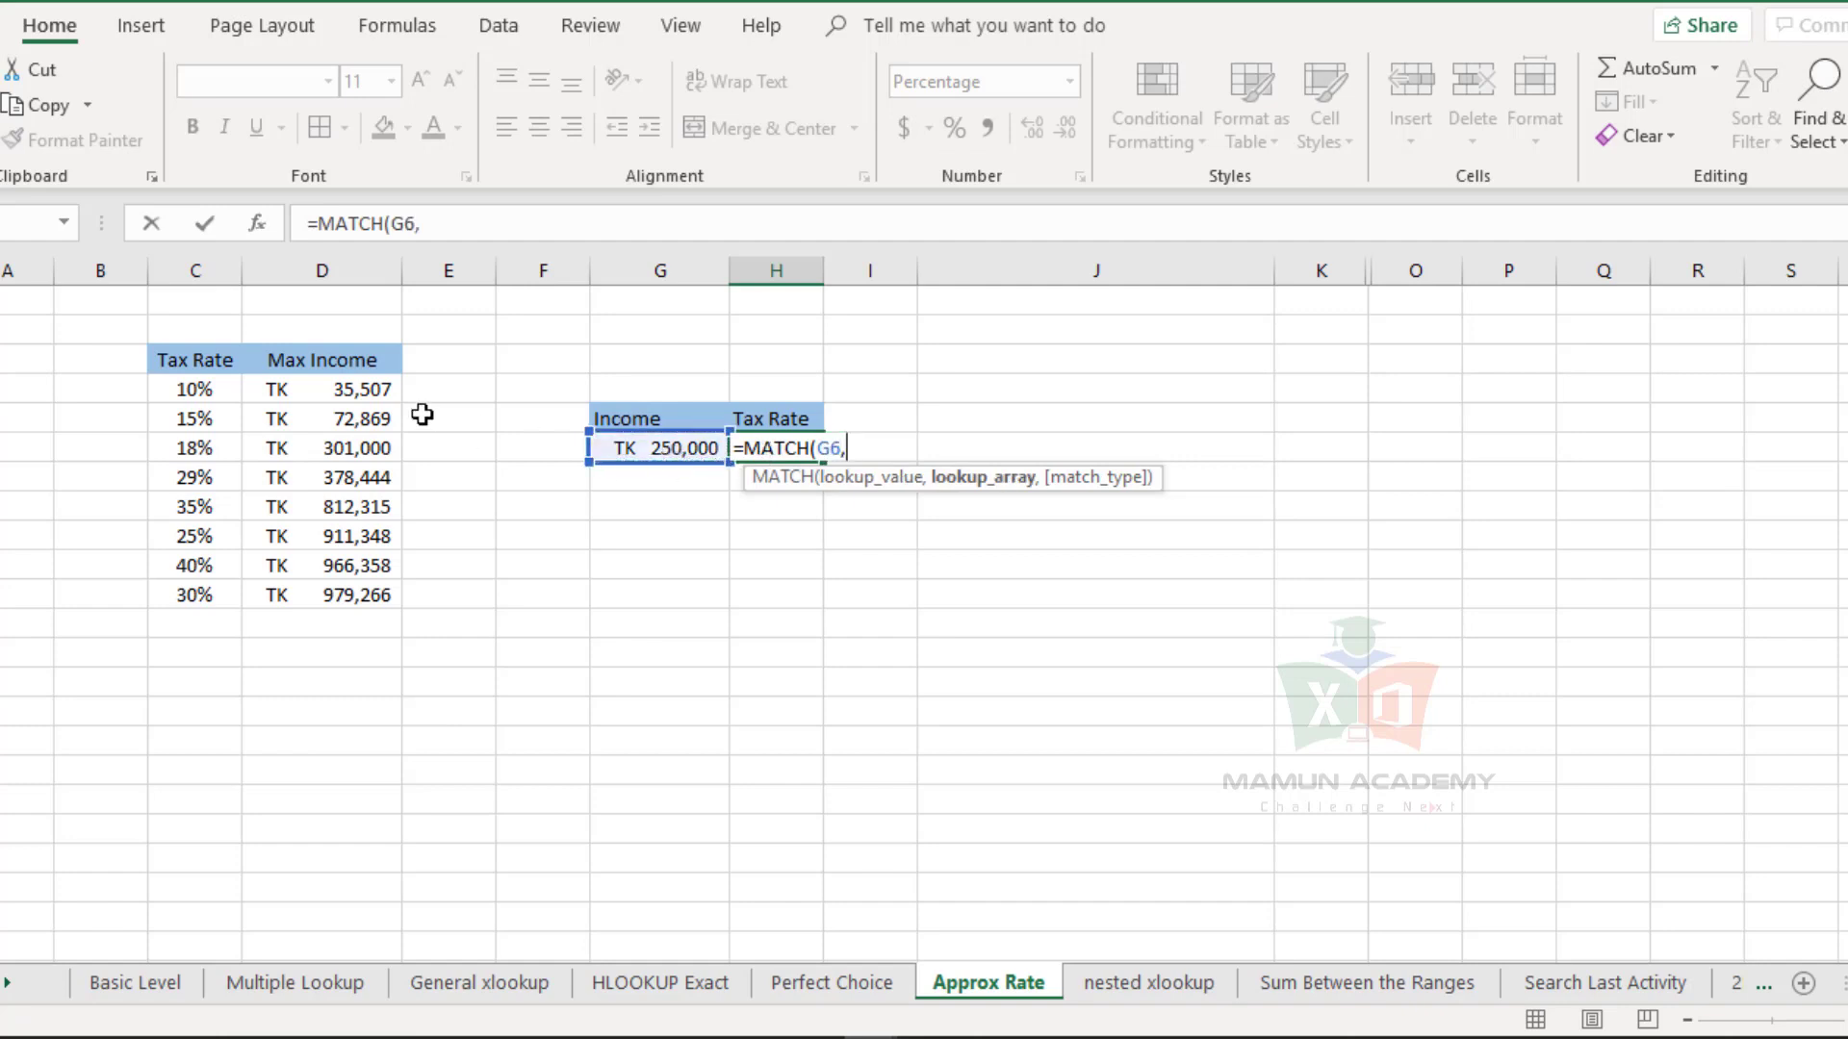
- Complete the H6 MATCH formula with lookup array D4:D11 and match type 1 (Less than)
left_click_drag(372, 393, 382, 593)
type(",")
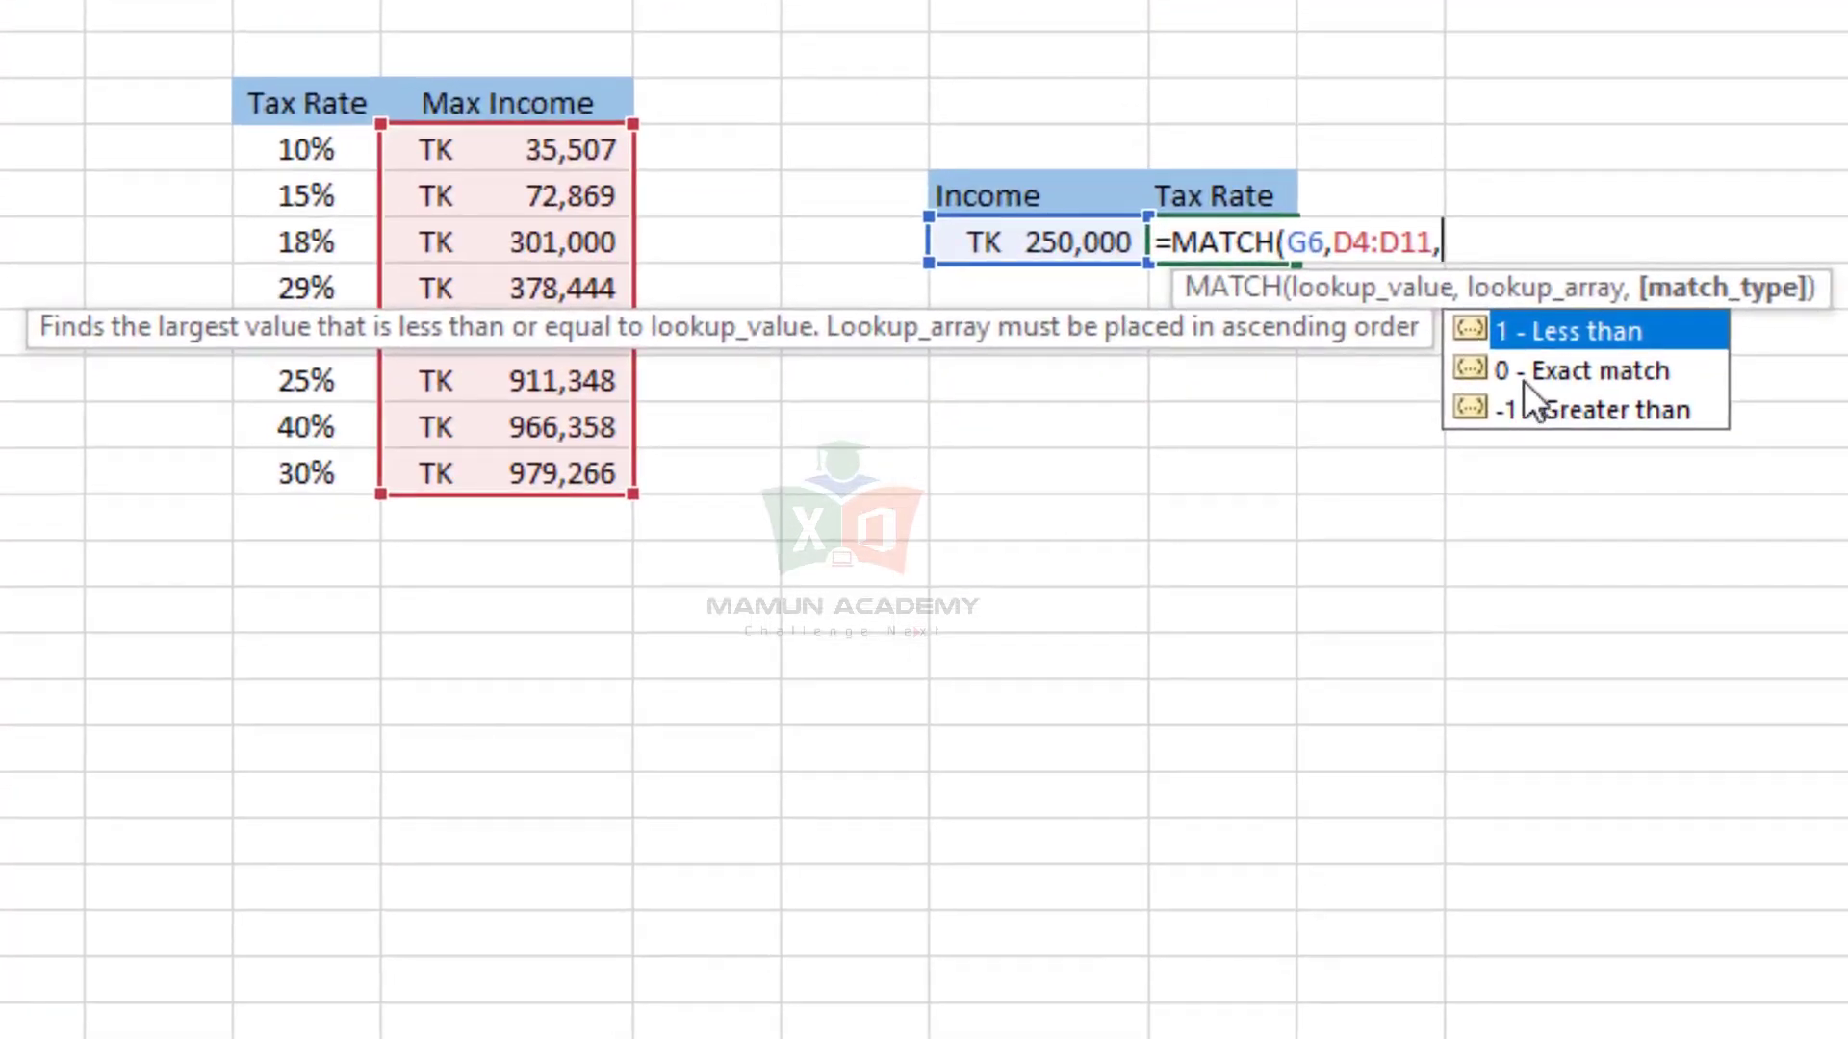
left_click(1527, 374)
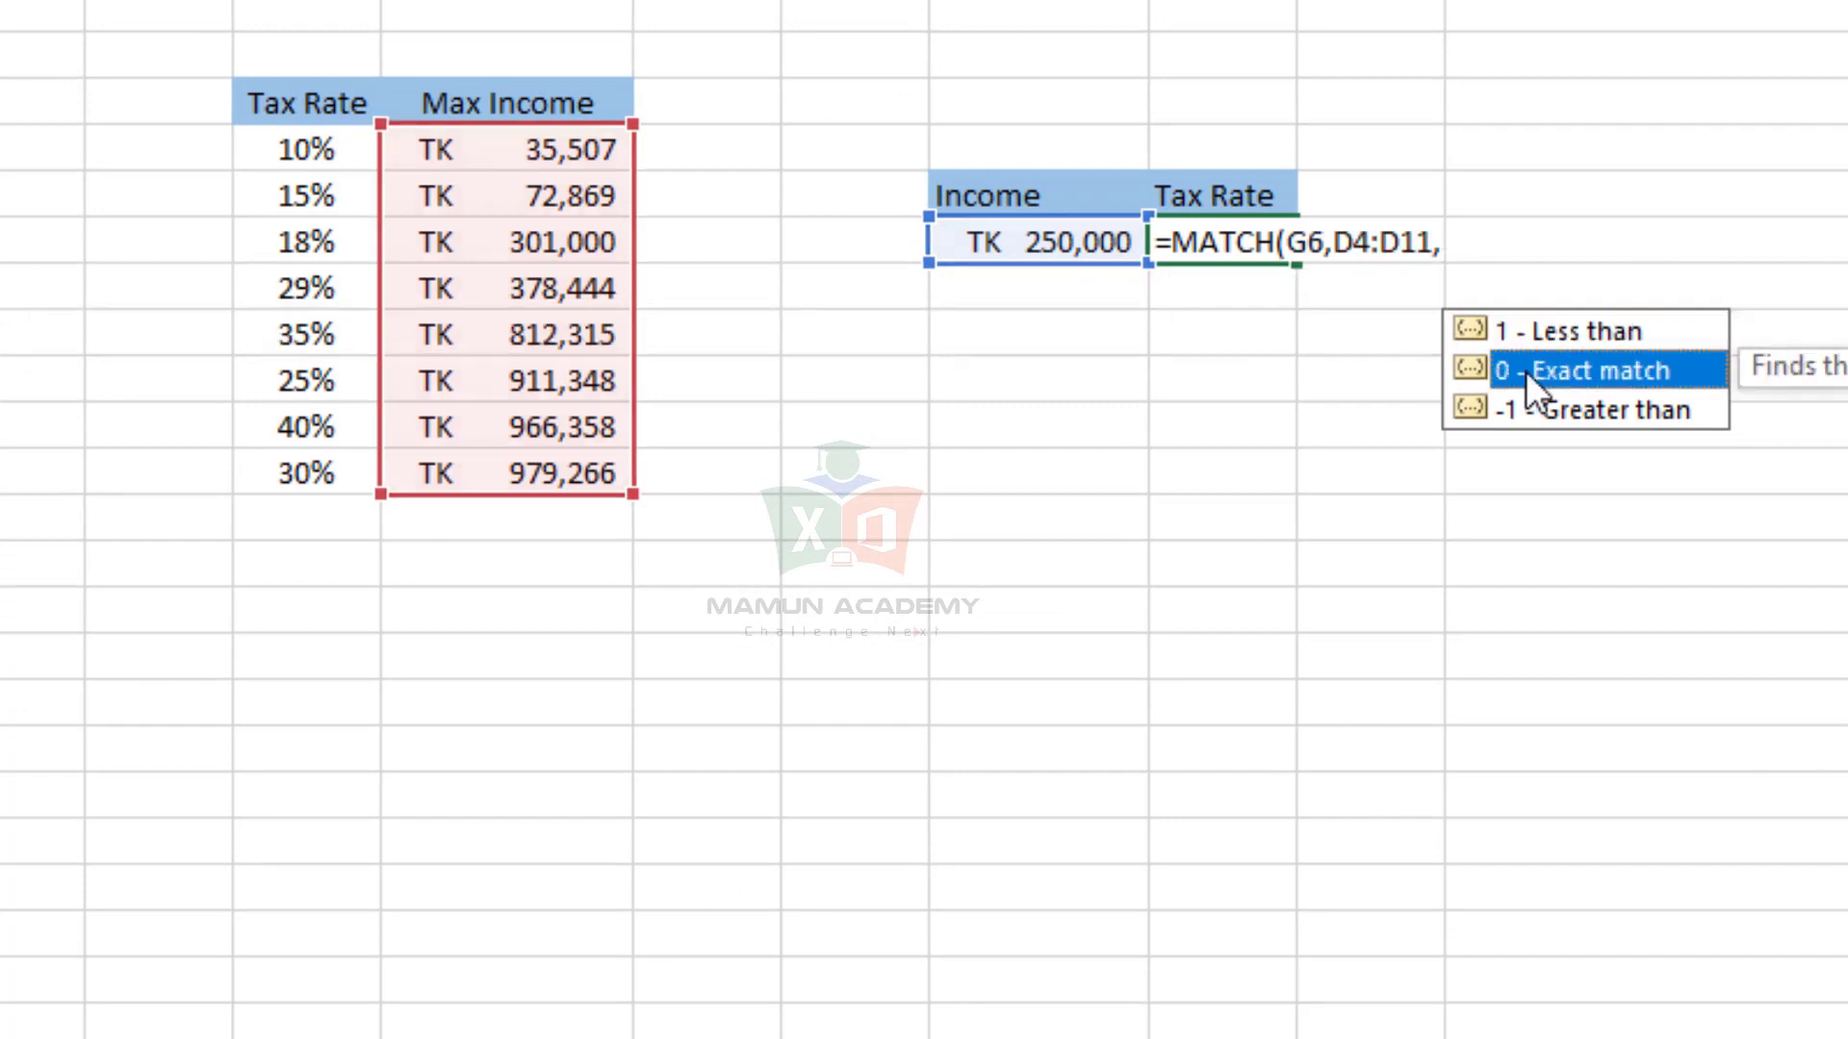
left_click(1552, 327)
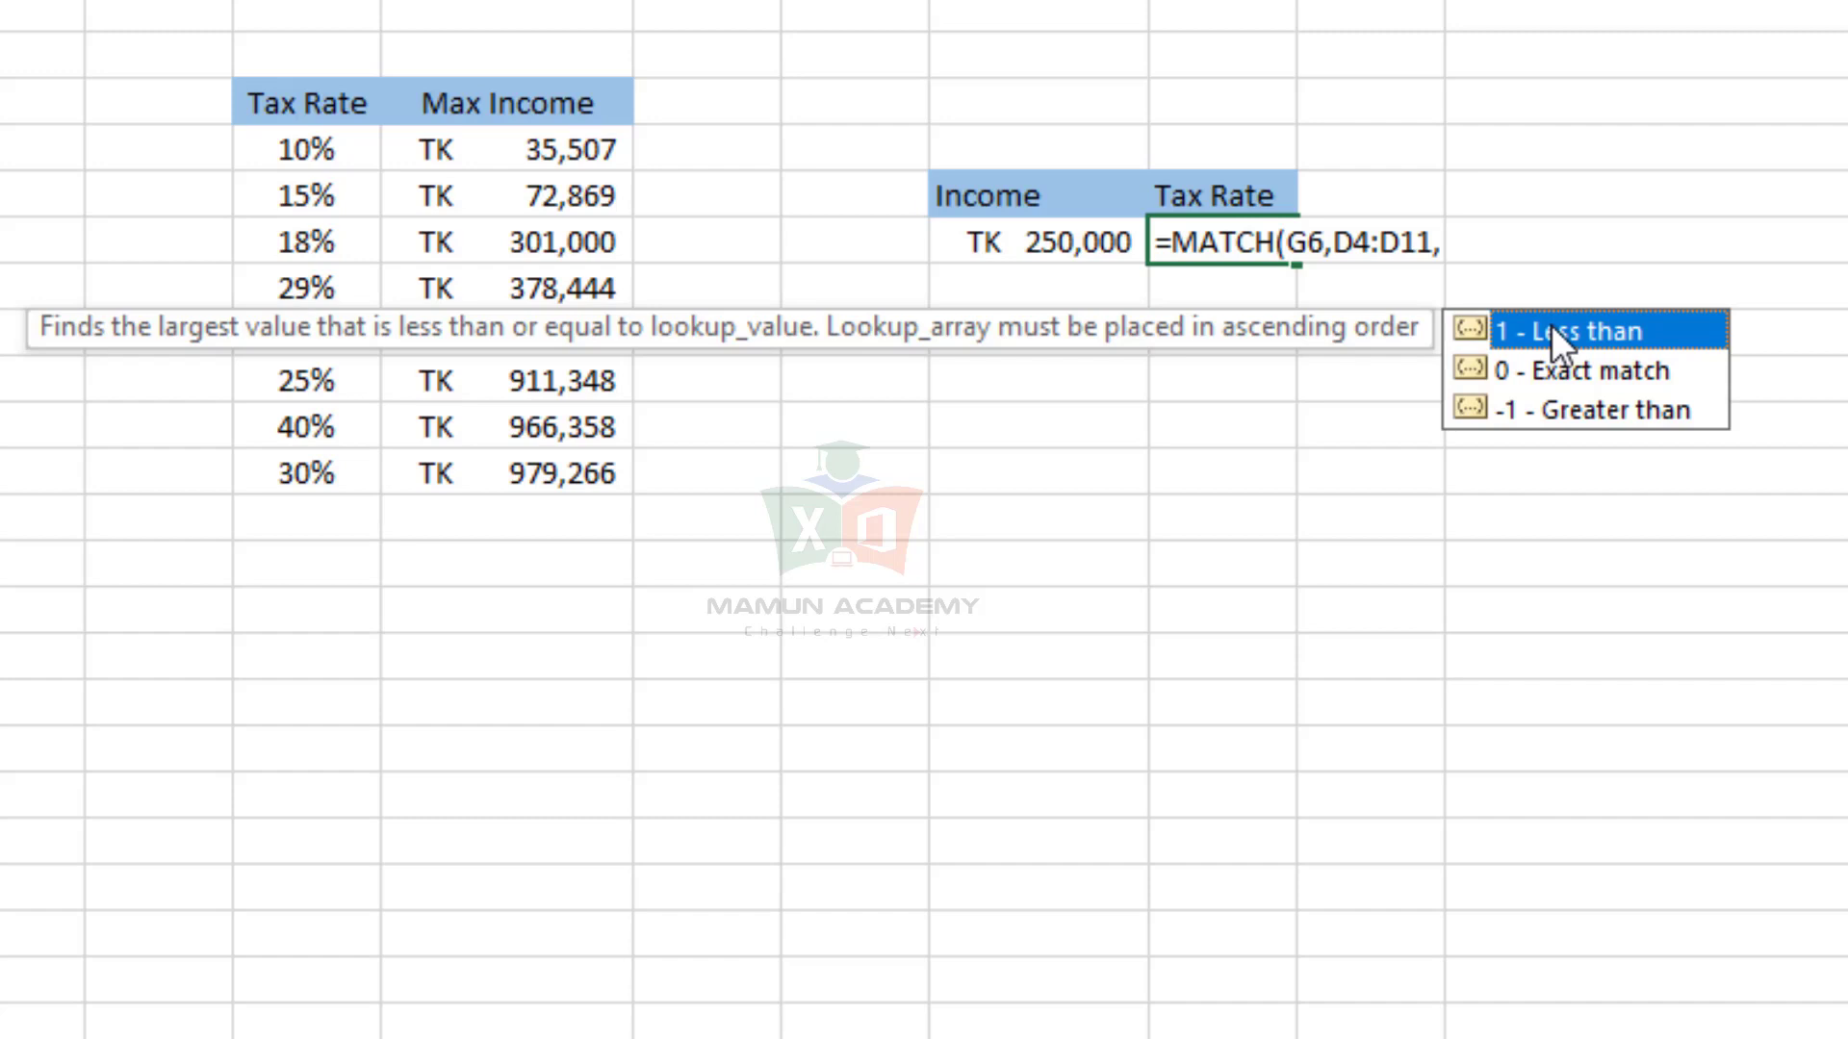
double_click(1552, 332)
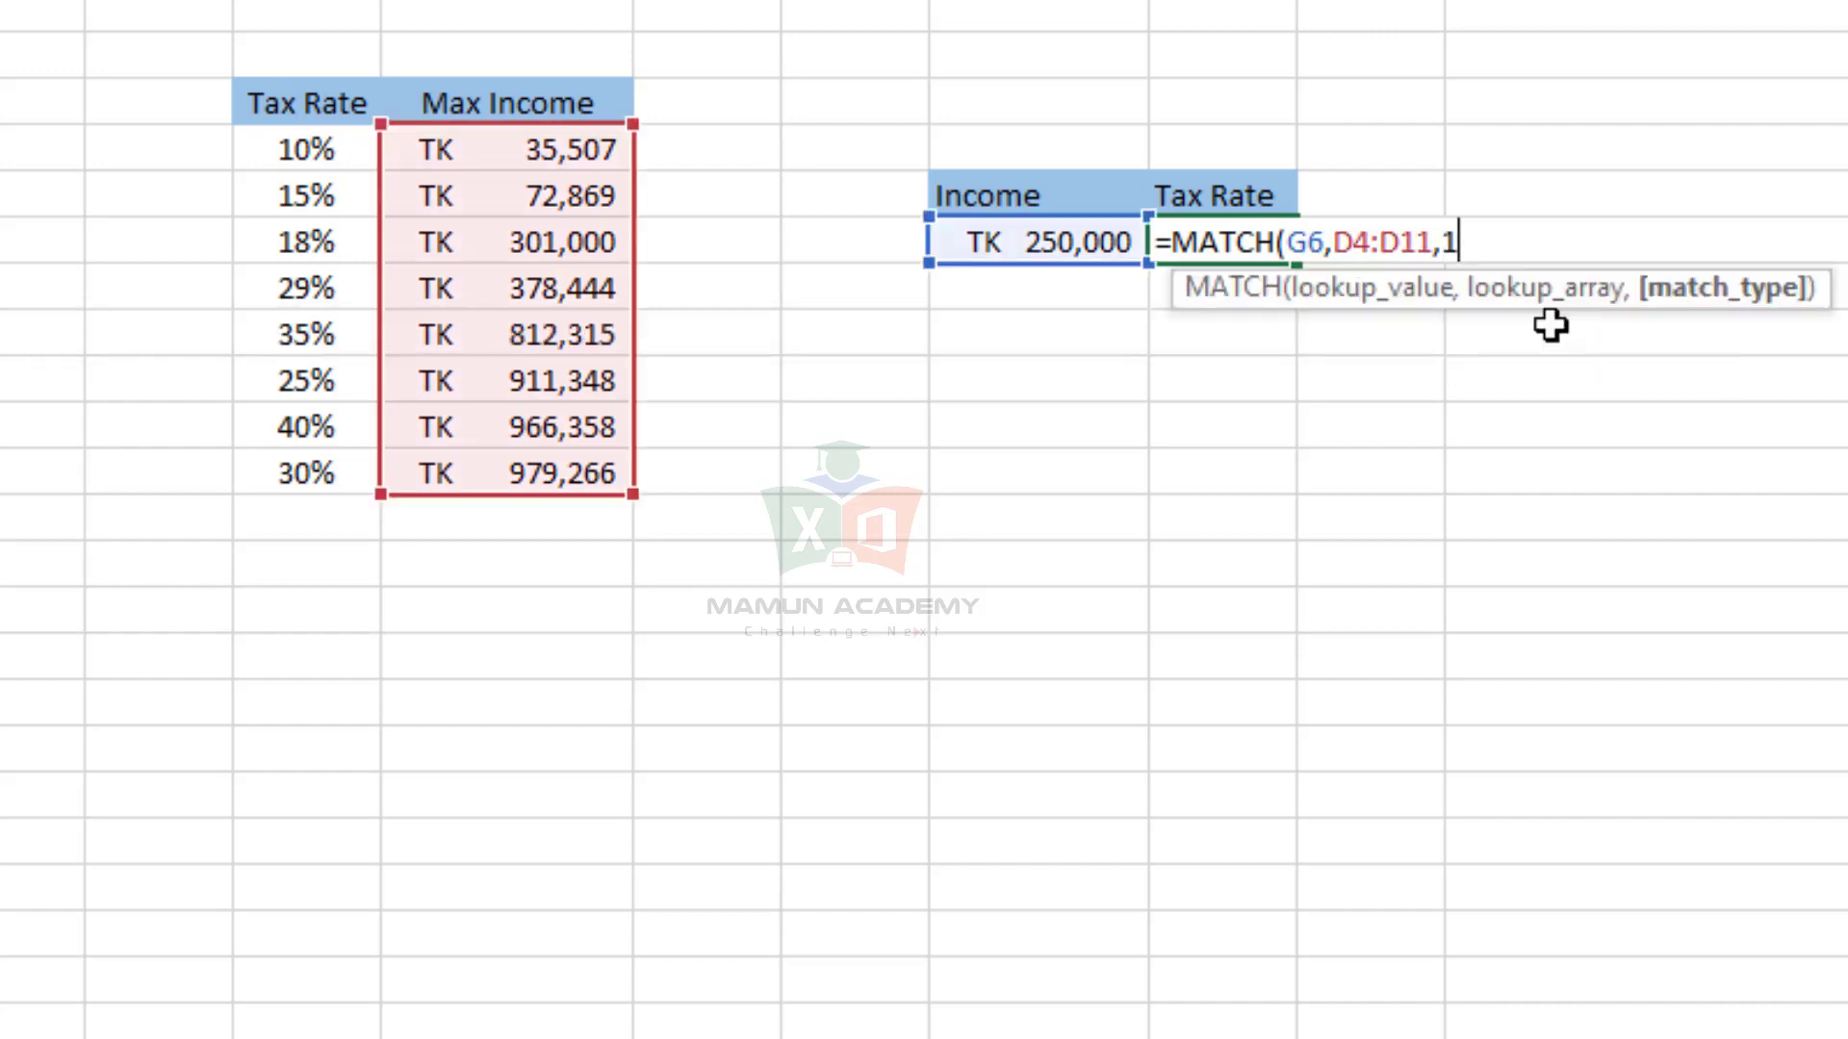
type(")")
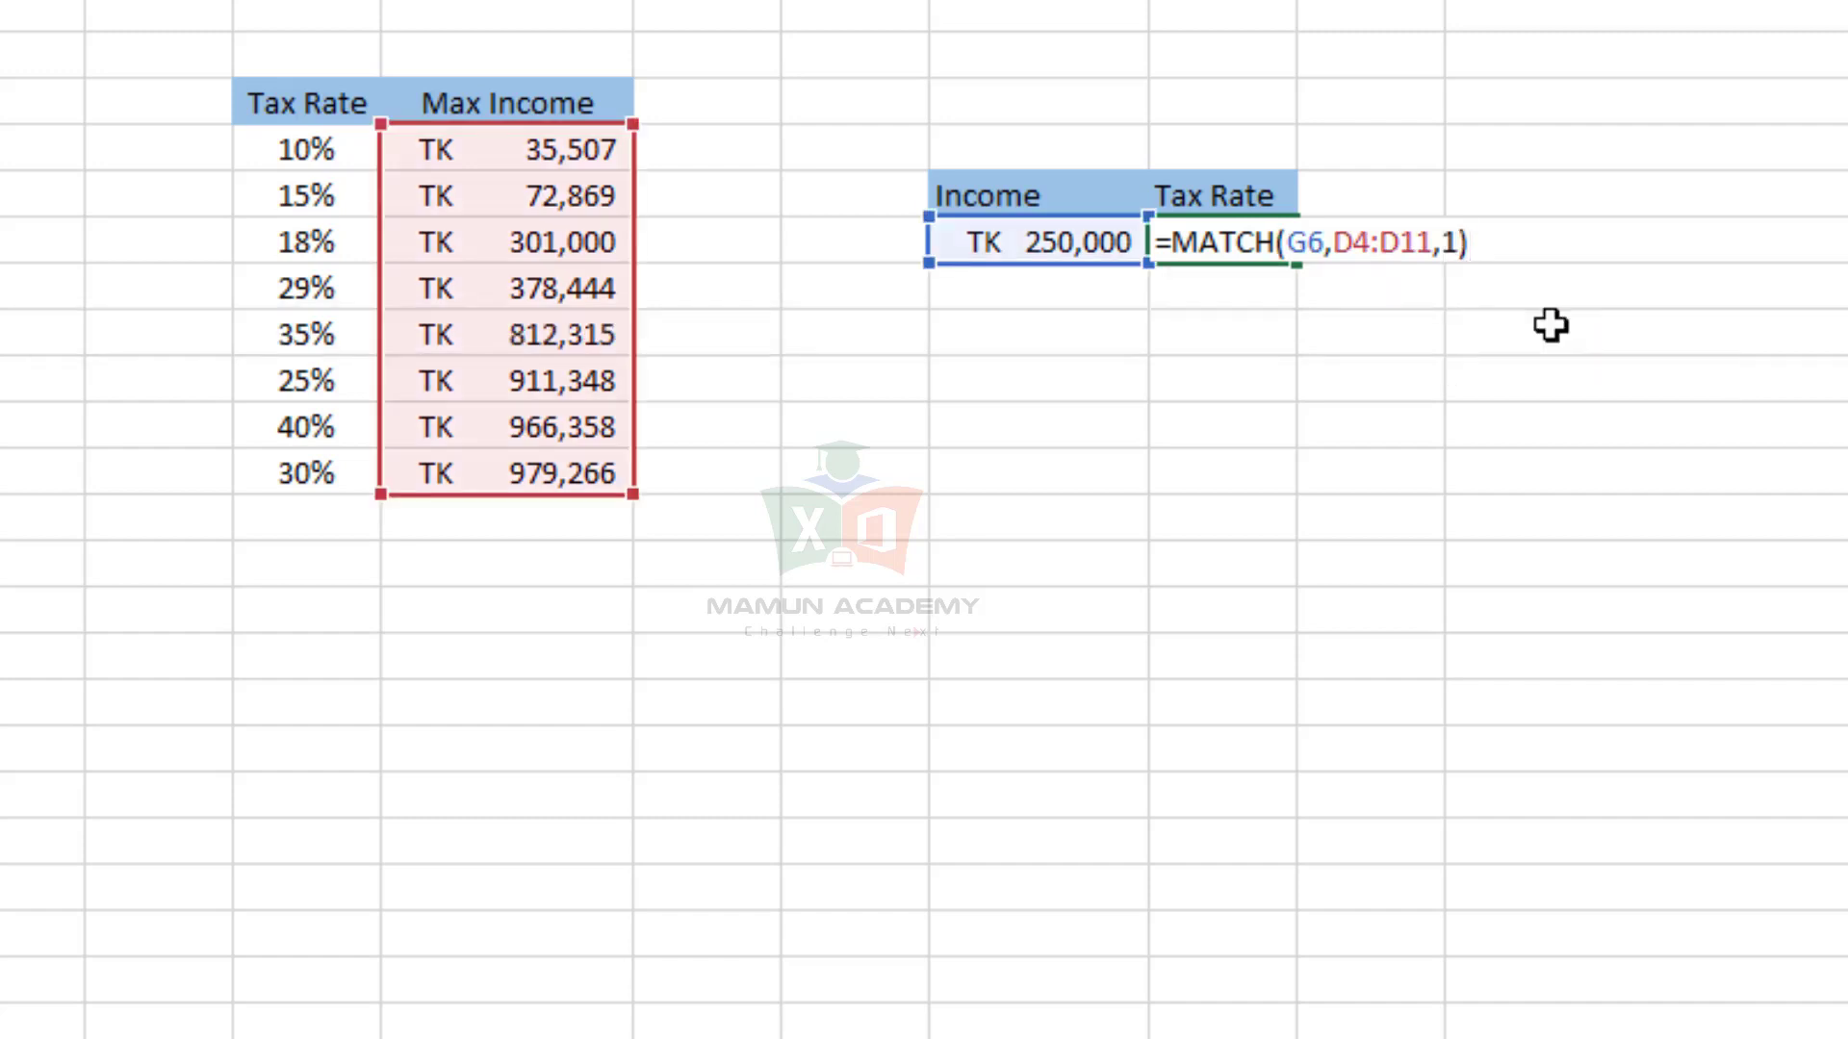
key("Return")
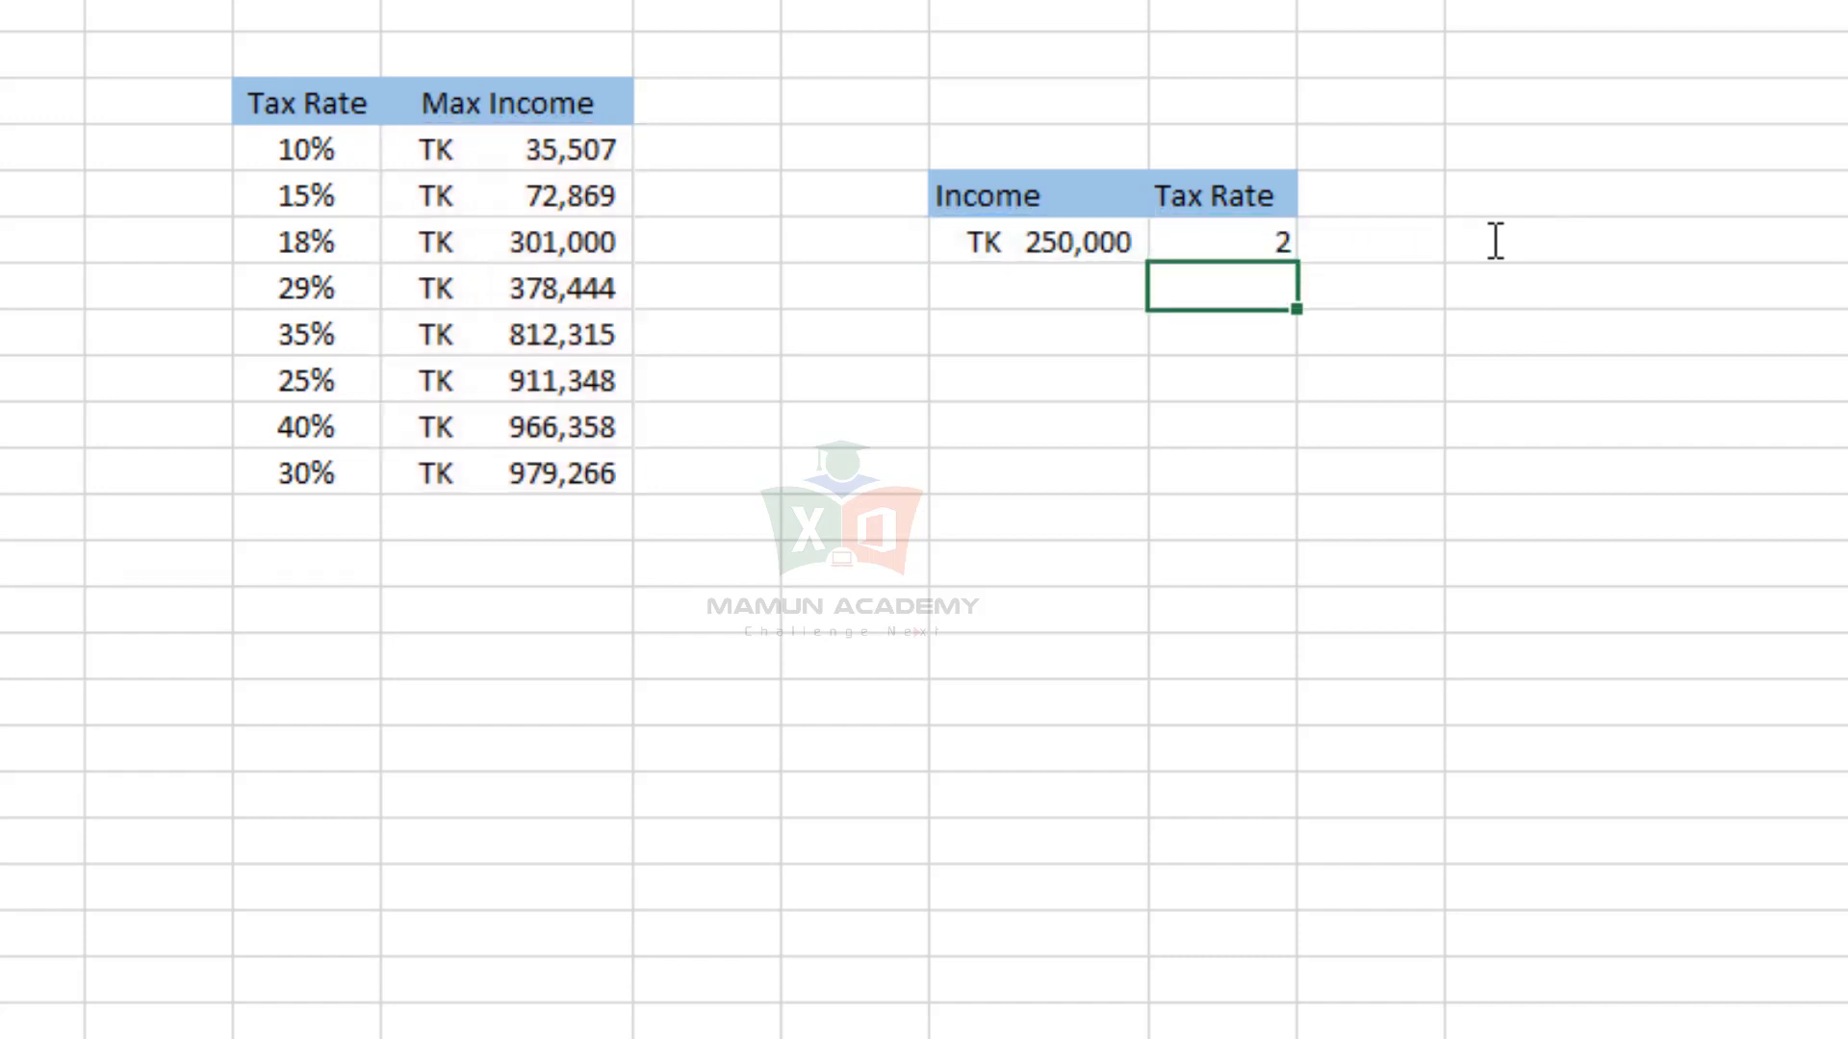
left_click(1276, 247)
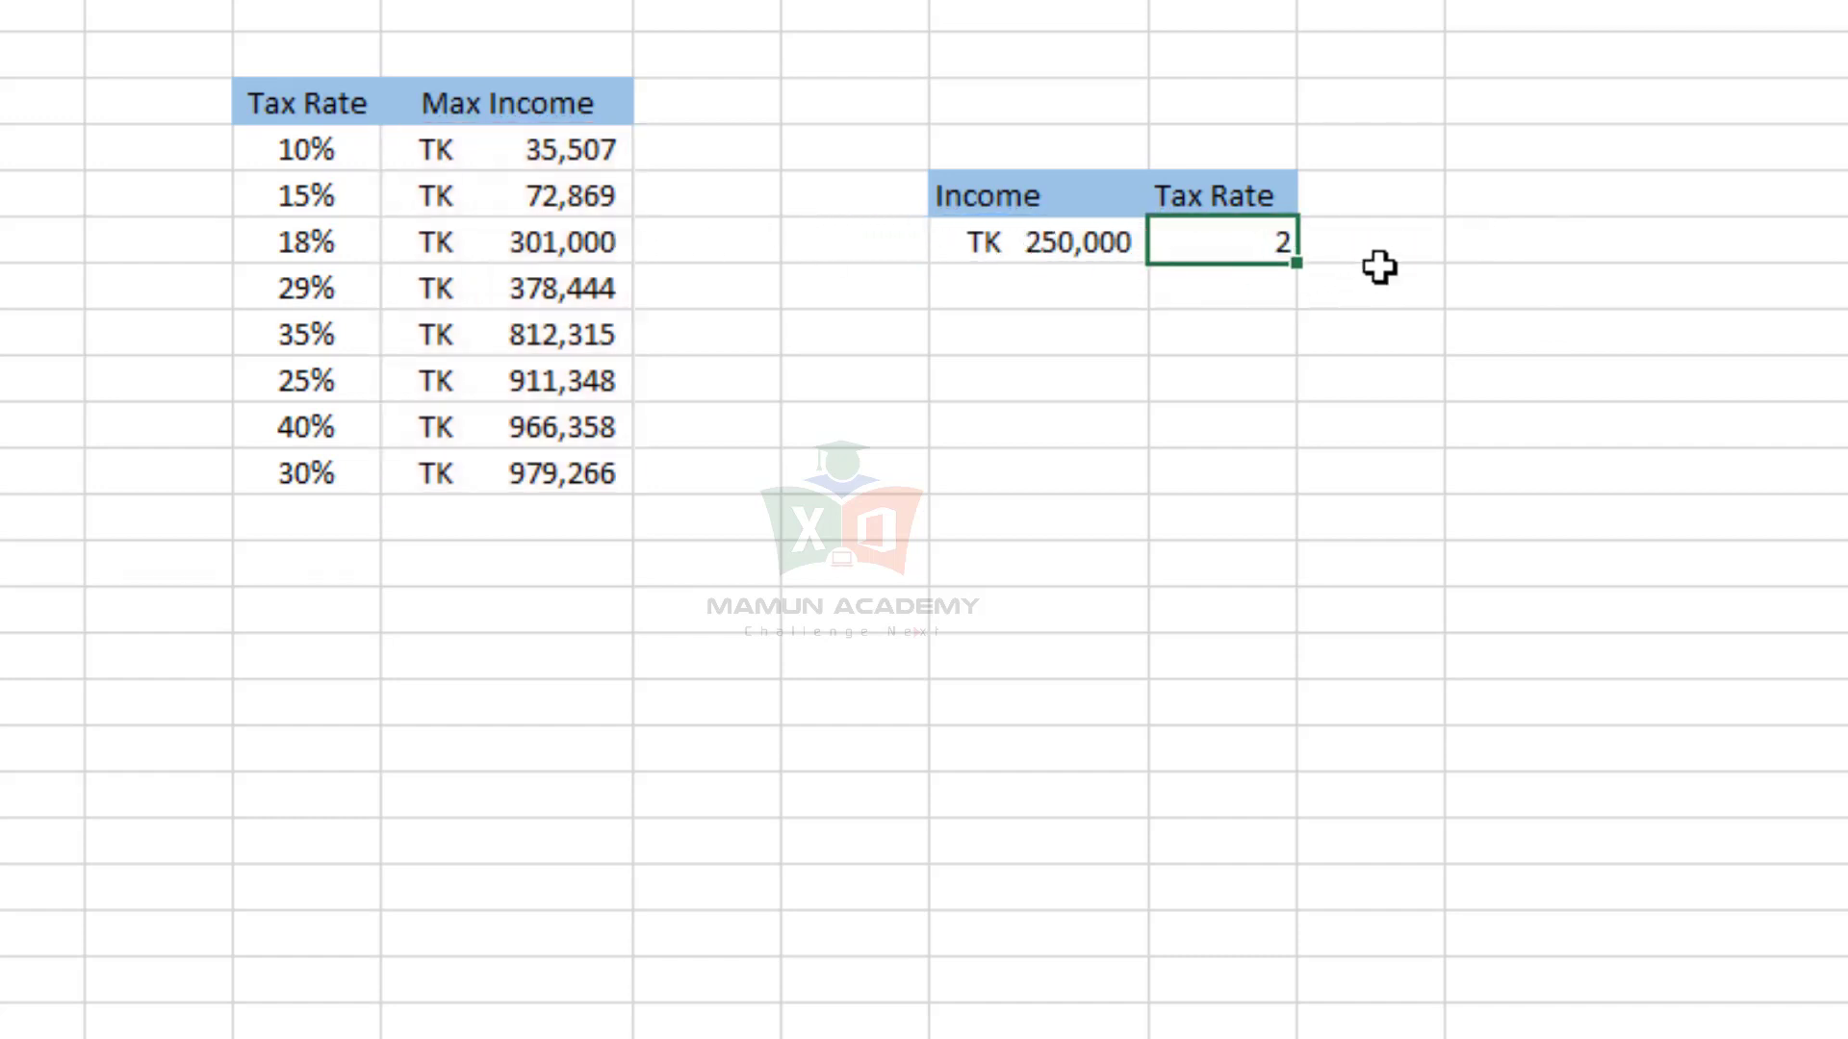
- List the match types beside the lookup: 1 as Less in J6:K6 and 0 as exact in J7:K7
left_click(1506, 241)
type("1")
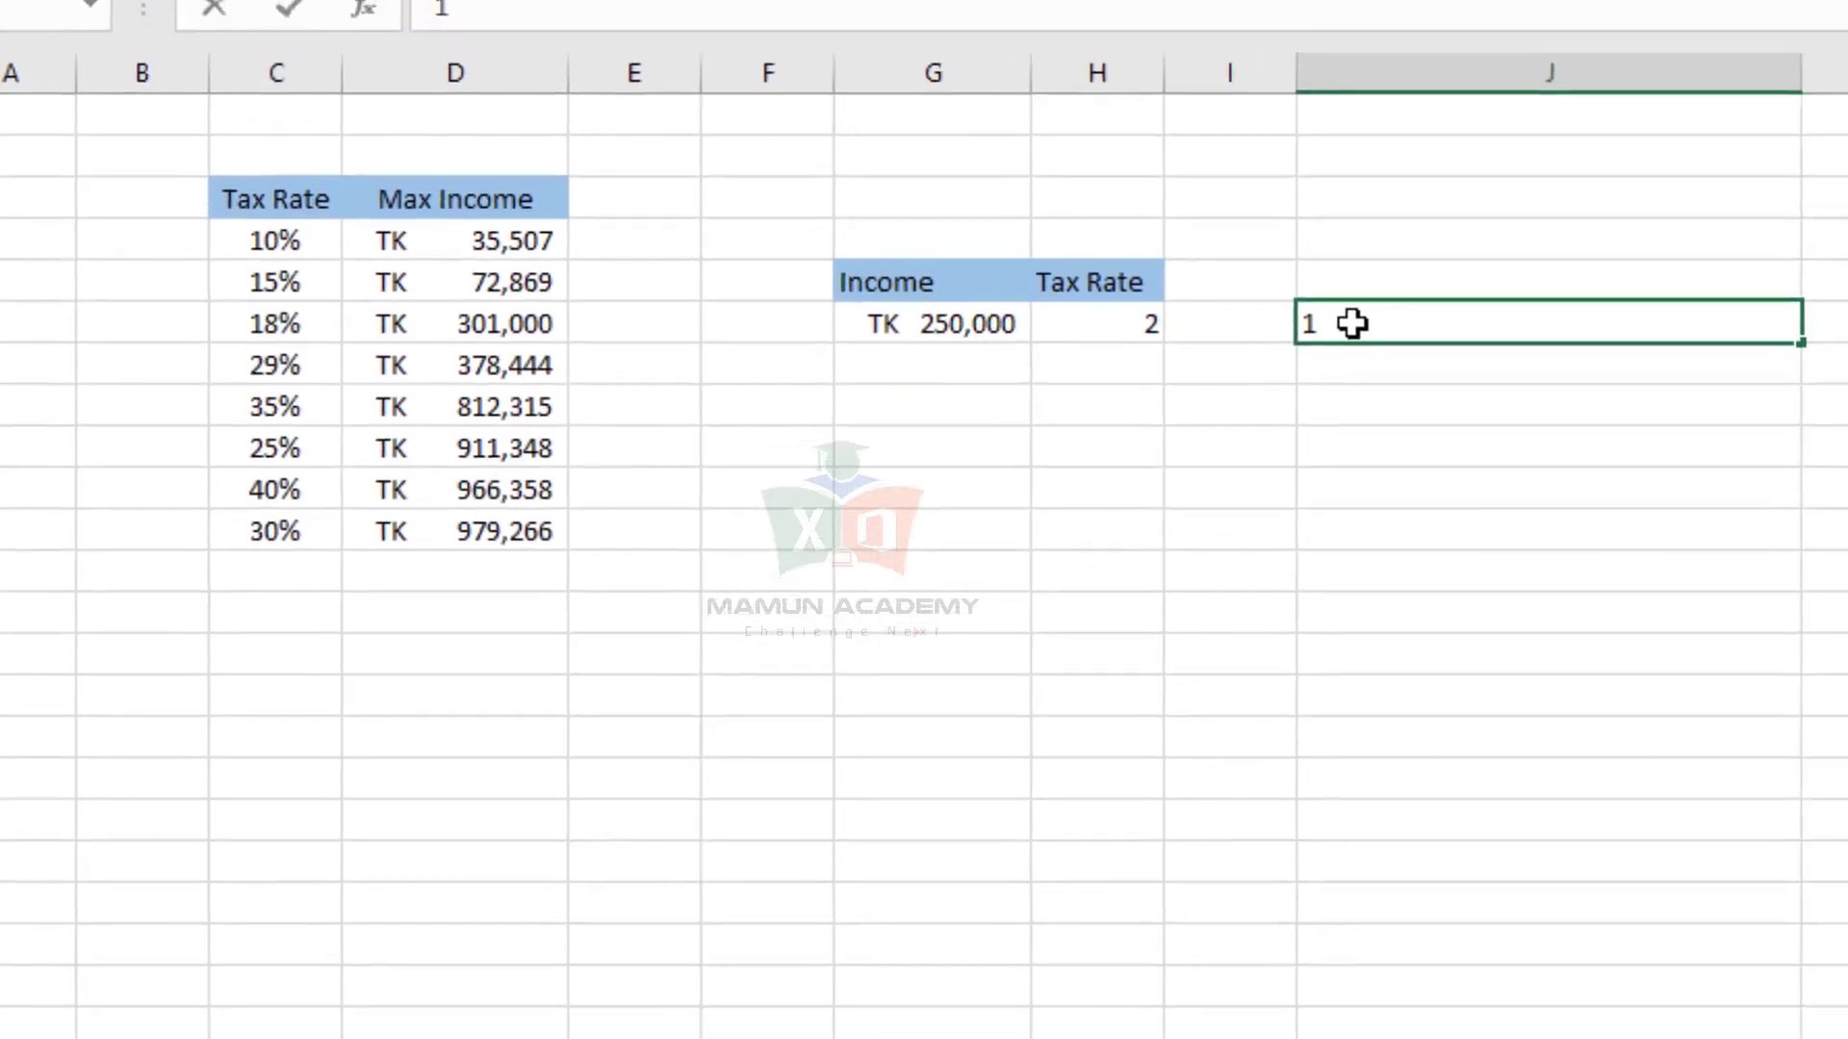
key("ctrl+Return")
key("Tab")
type("Less")
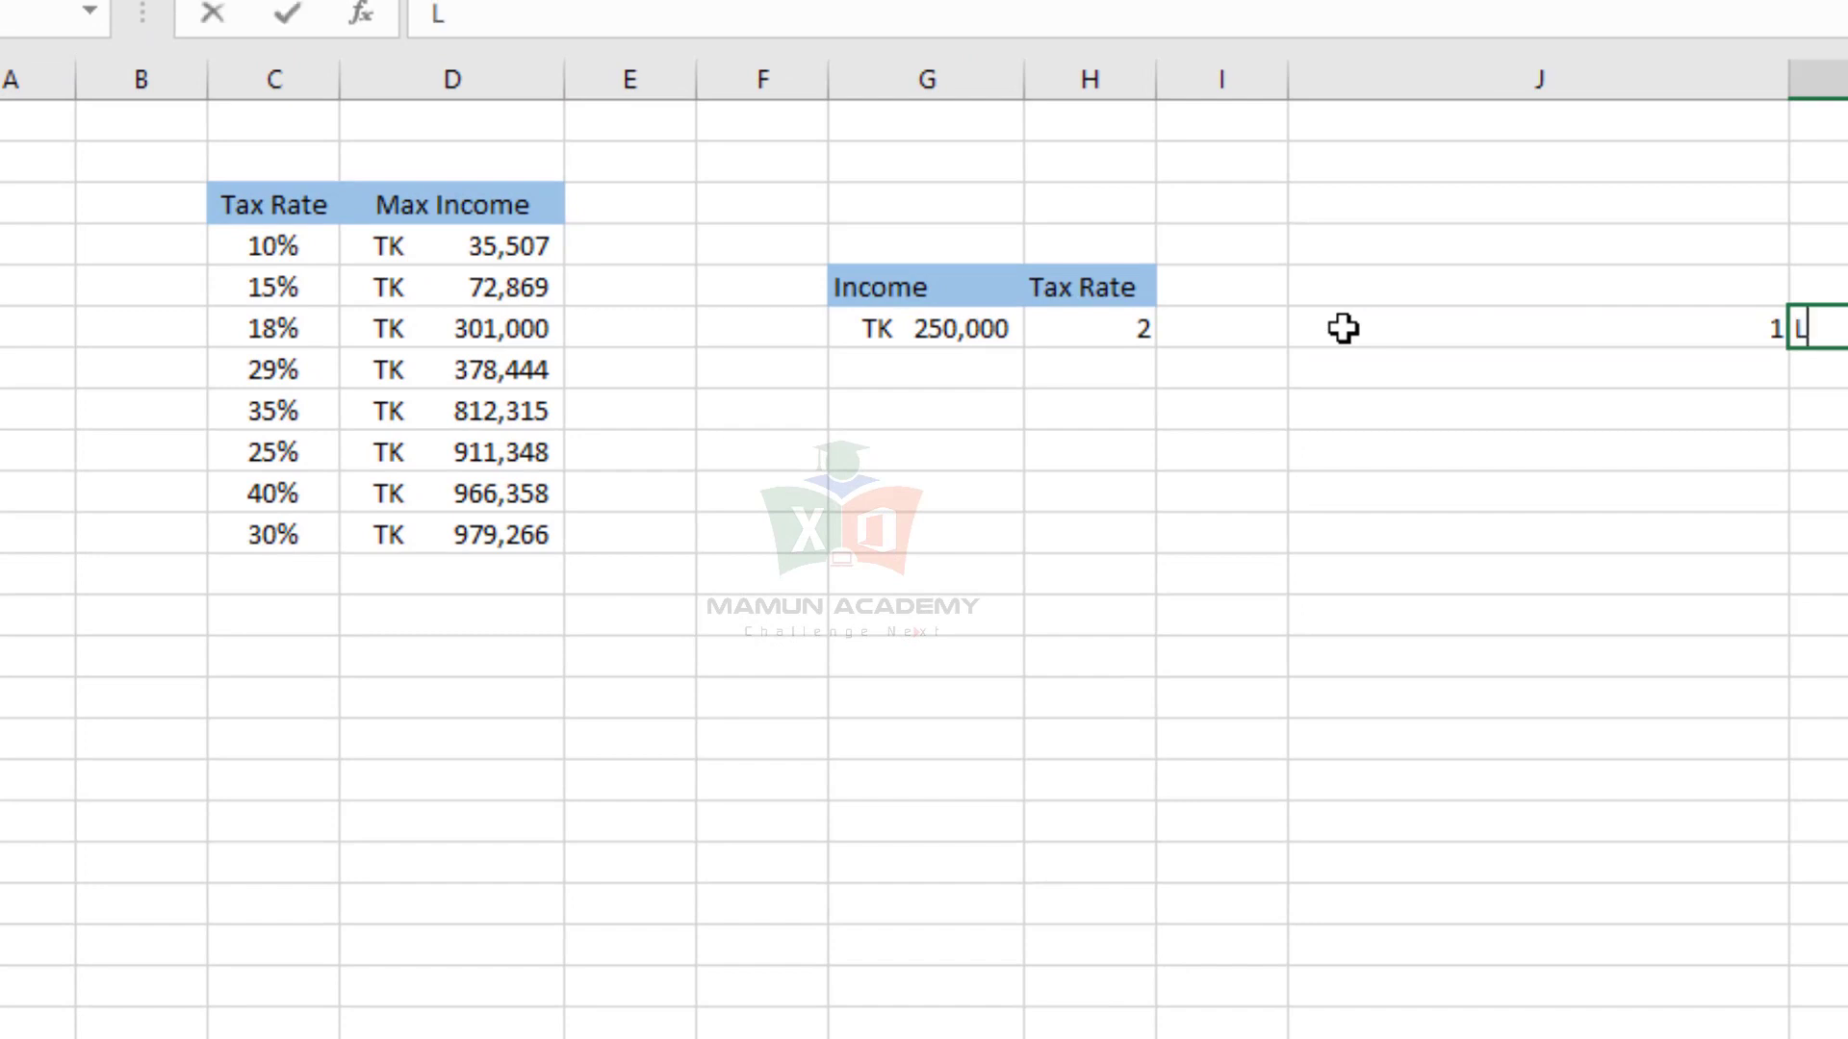
key("Return")
type("0")
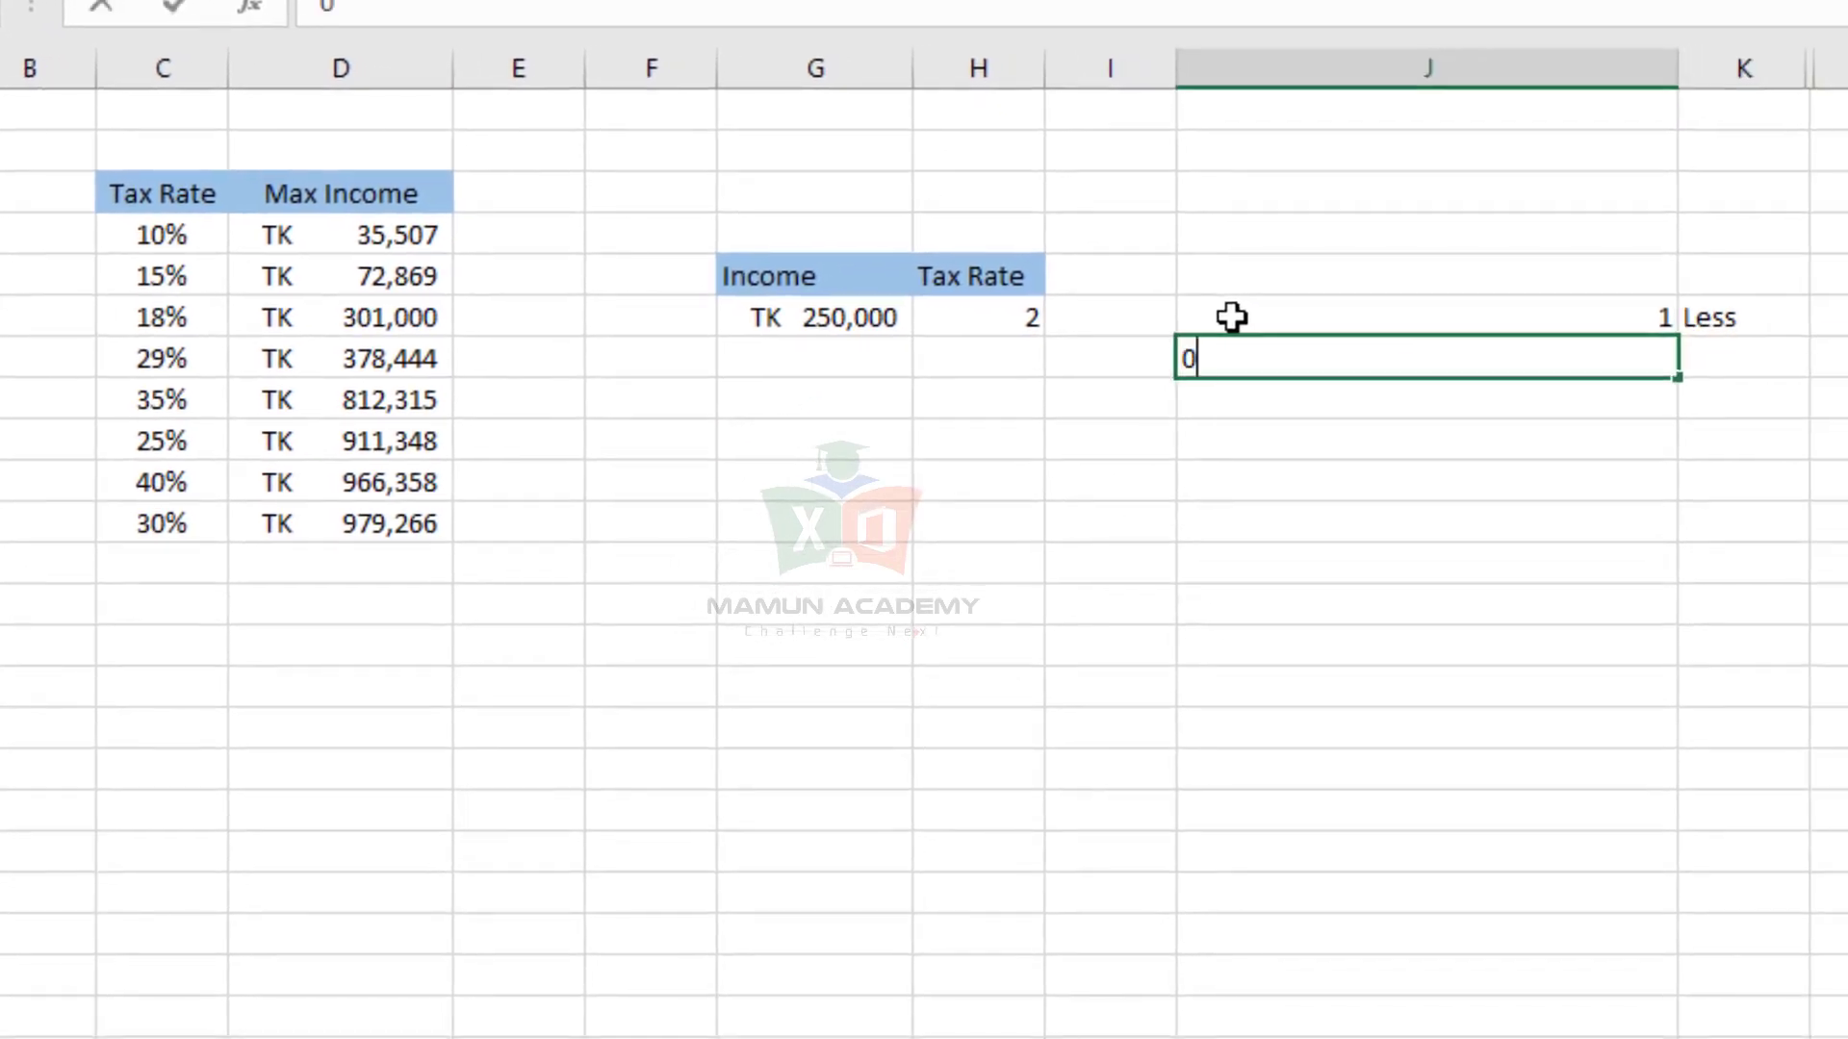
key("Tab")
type("exac")
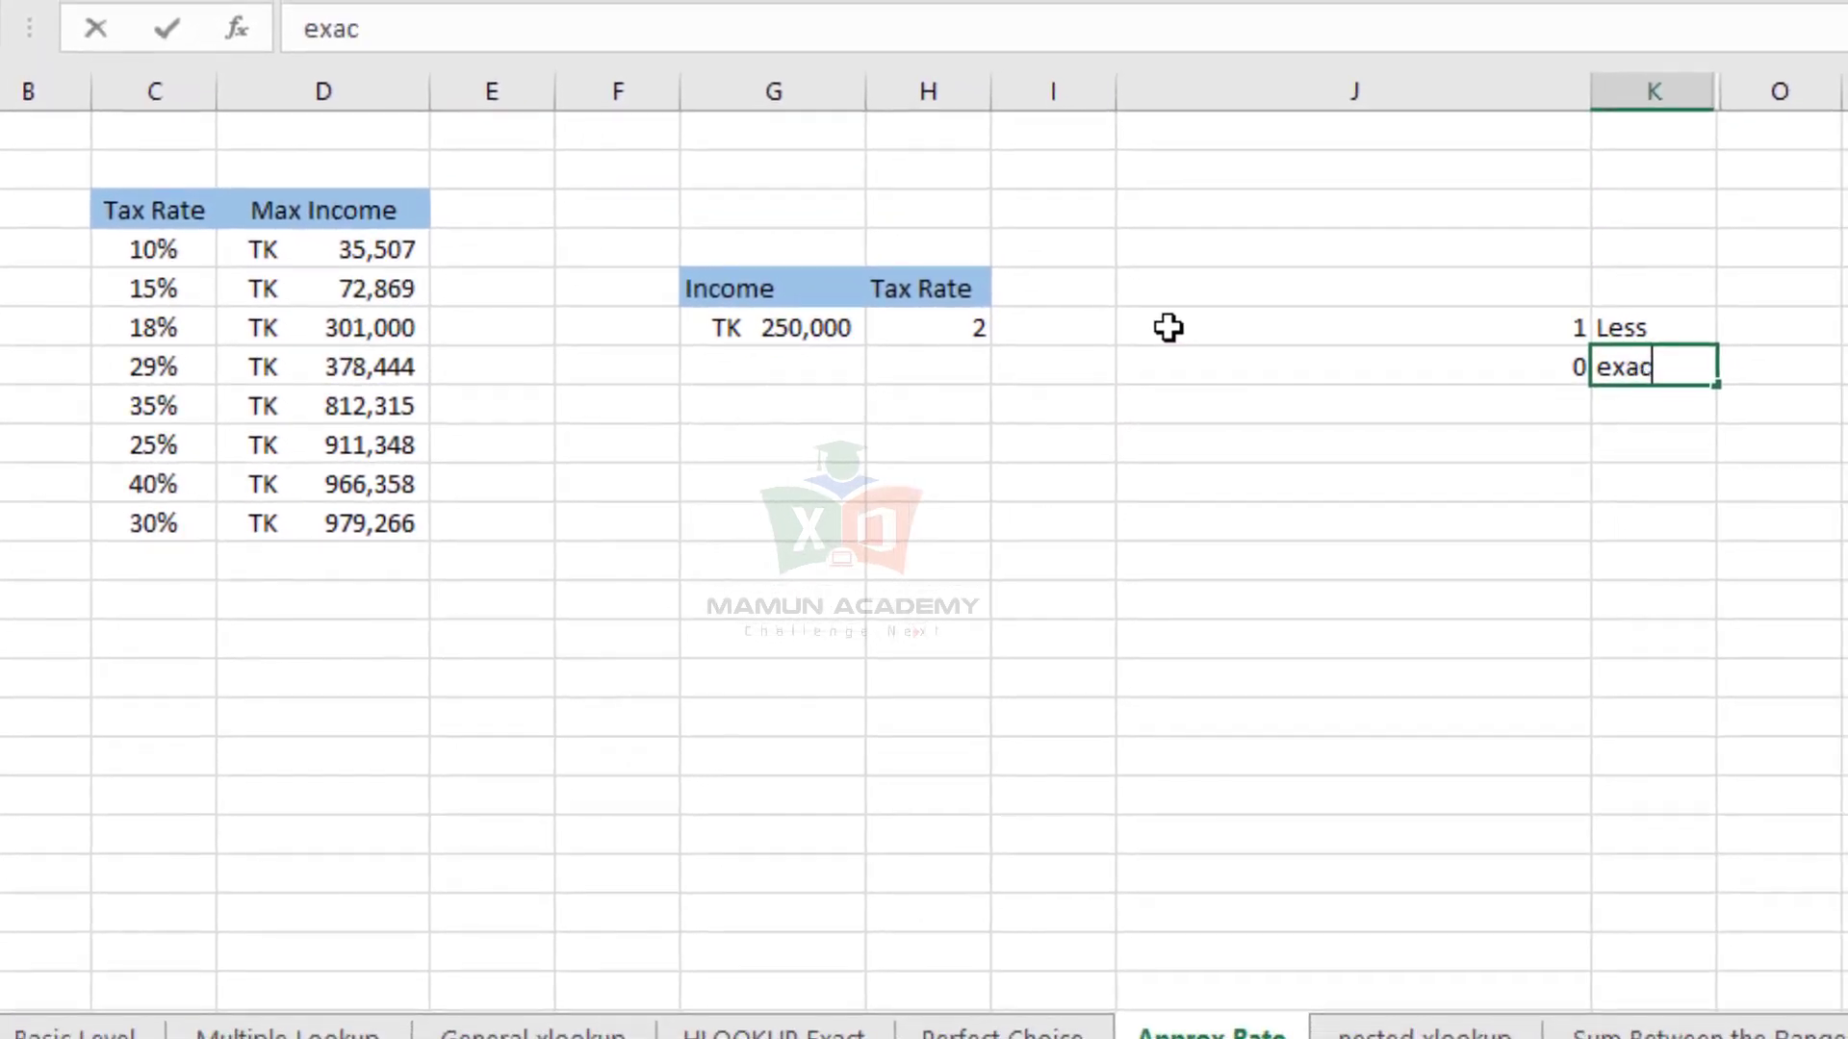
type("t")
key("Tab")
- Add match type -1 as Greater one in J8:K8 and widen column K to fit the text
key("Down")
key("Left")
key("Left")
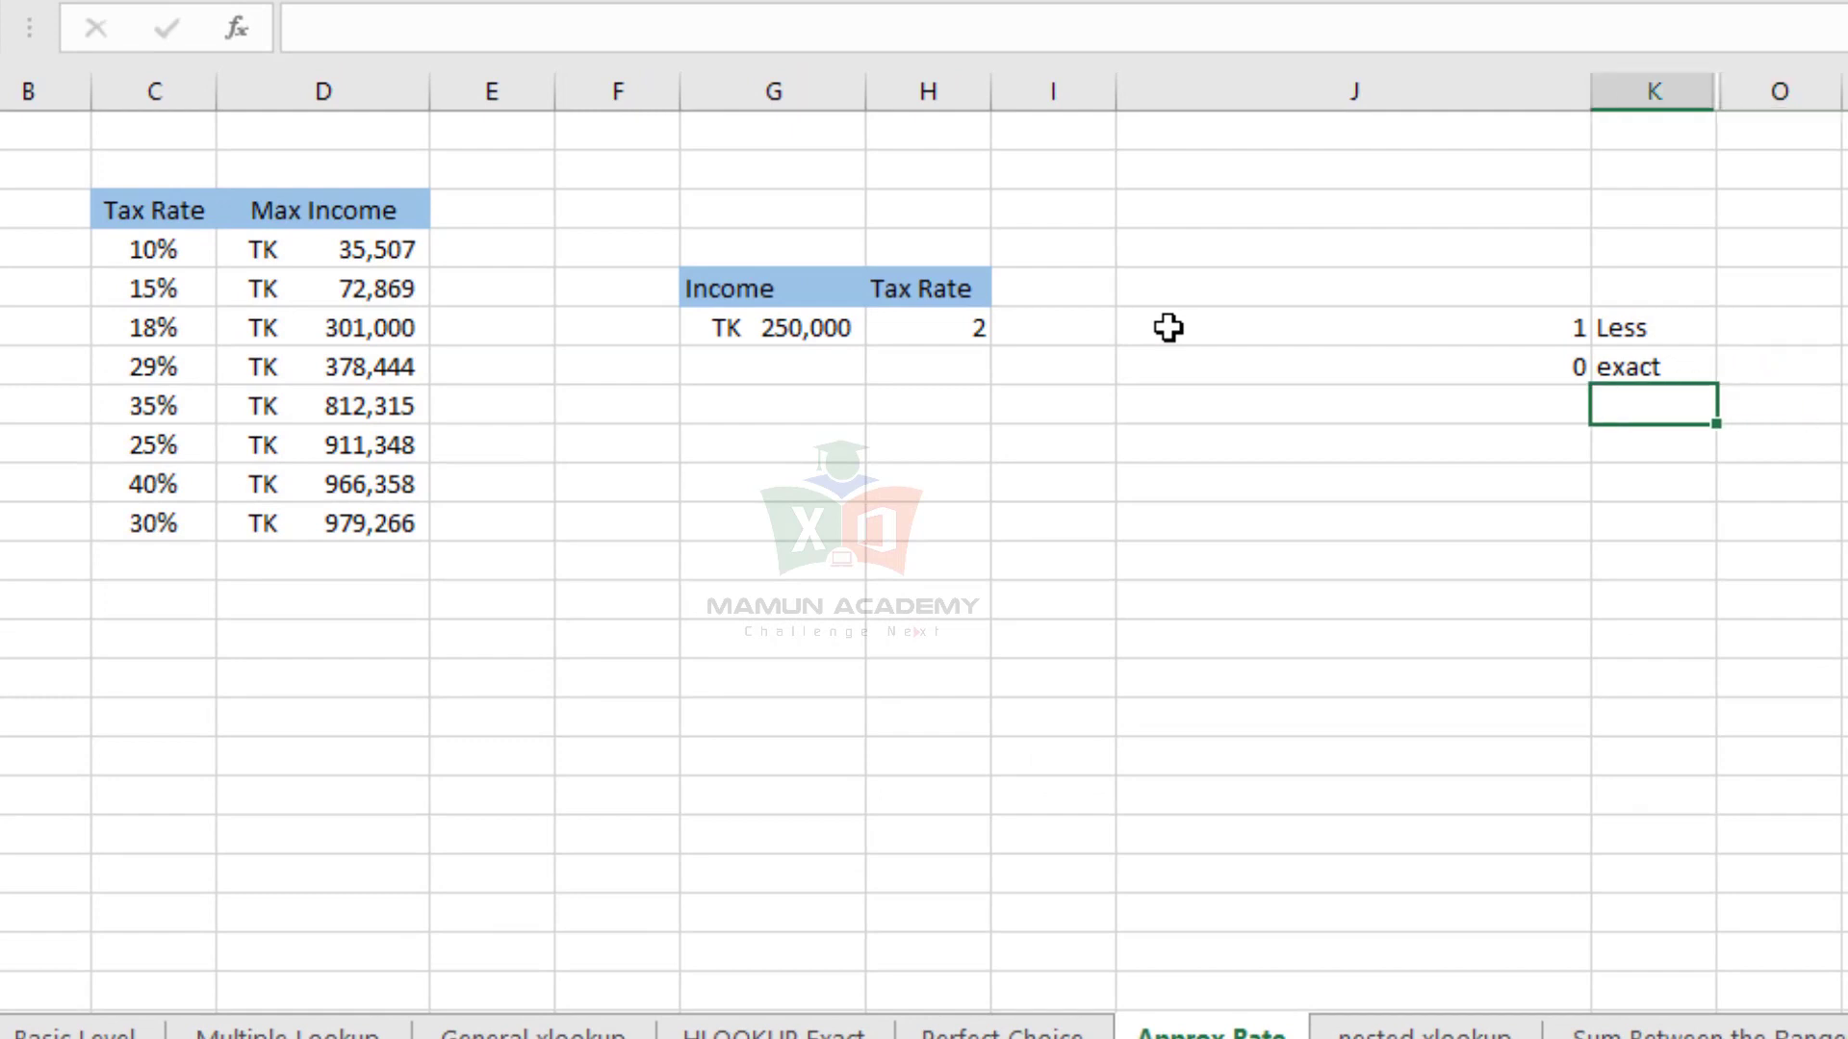
key("Tab")
type("Gr")
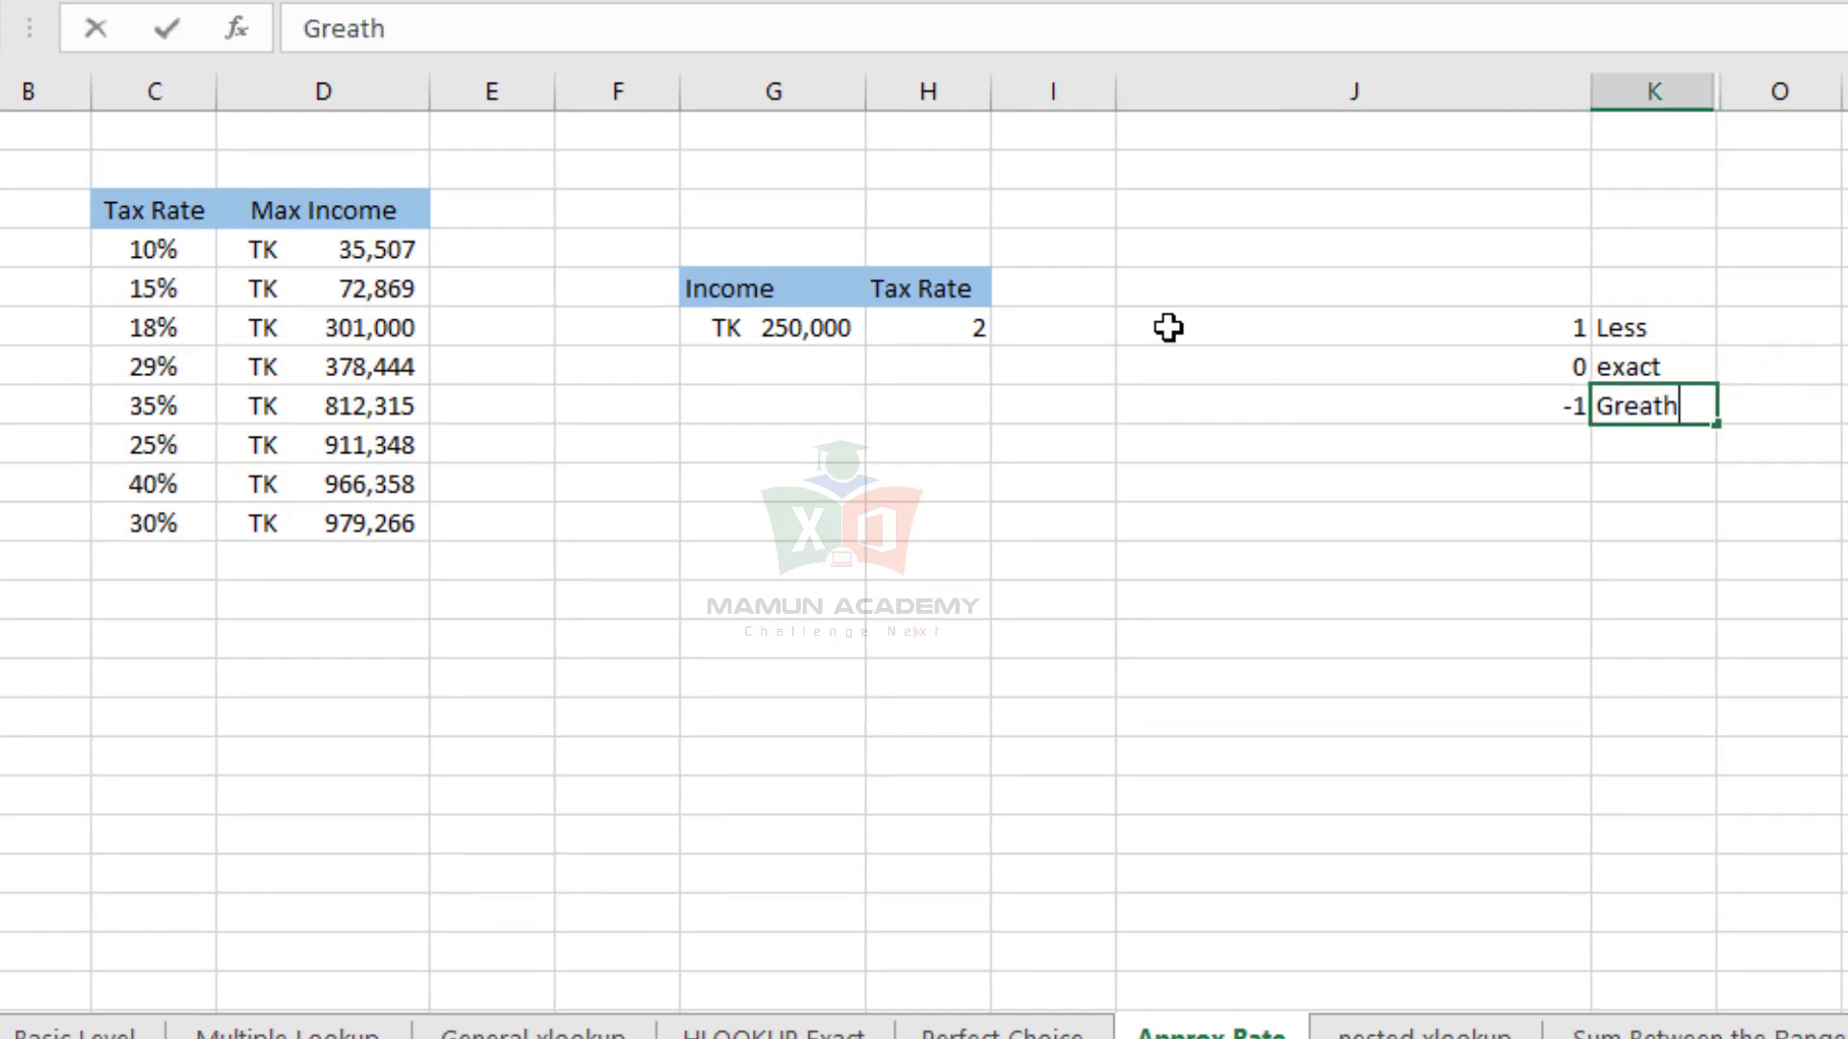
type("eater one")
key("Return")
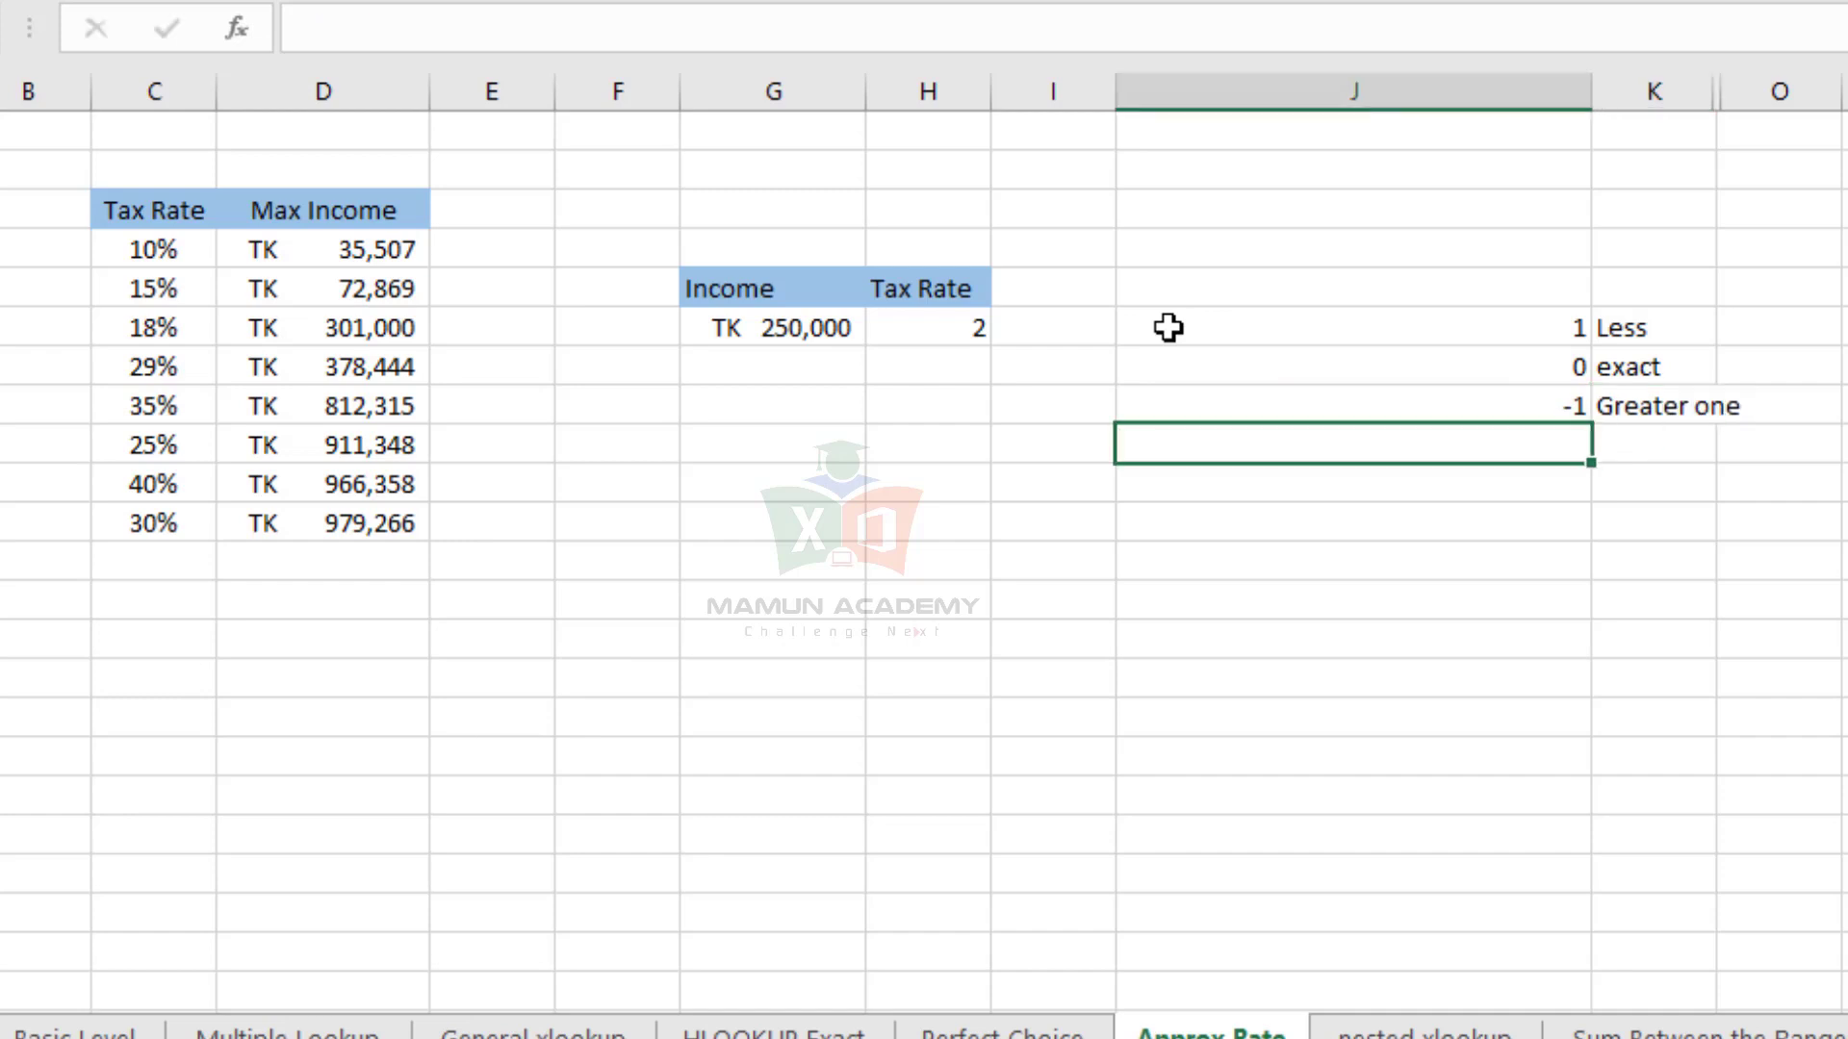
left_click_drag(1711, 85, 1792, 88)
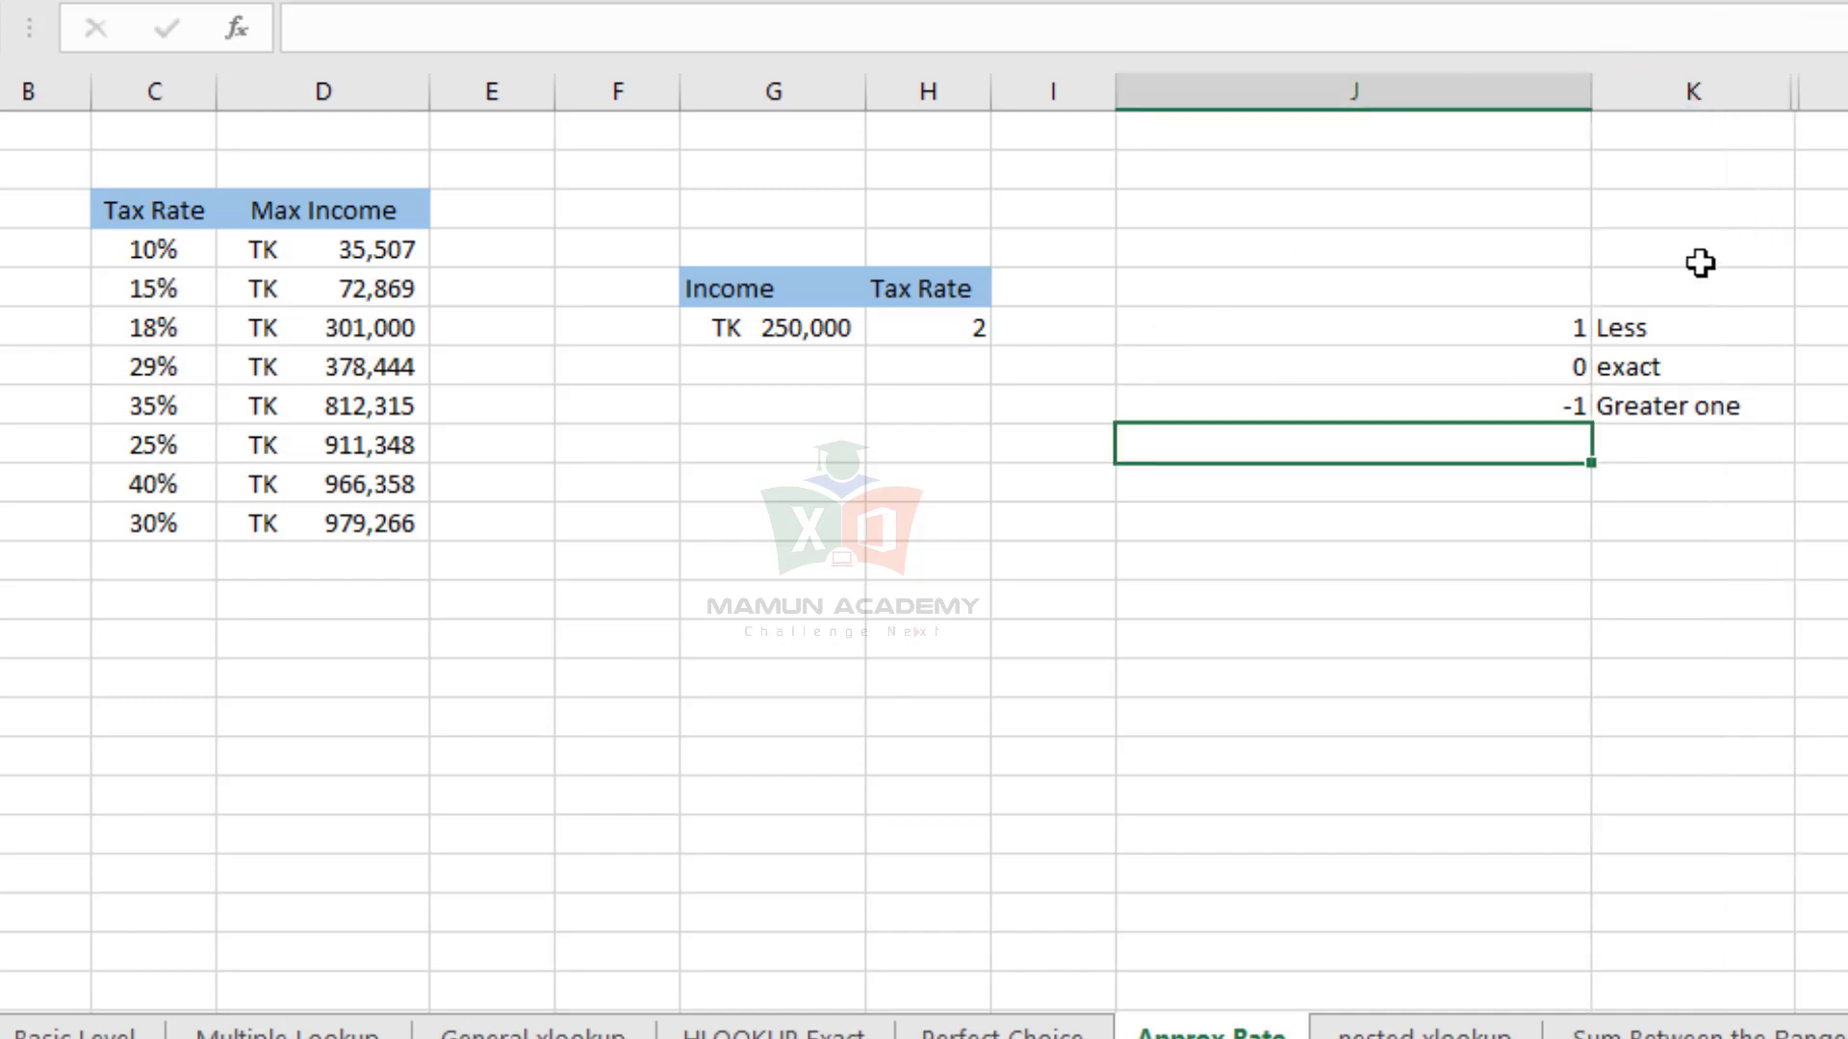
- Compare the income in G6 and the MATCH result in H6 with the 15% and 18% rows' Max Income values
left_click(1646, 337)
key("F2")
left_click(934, 372)
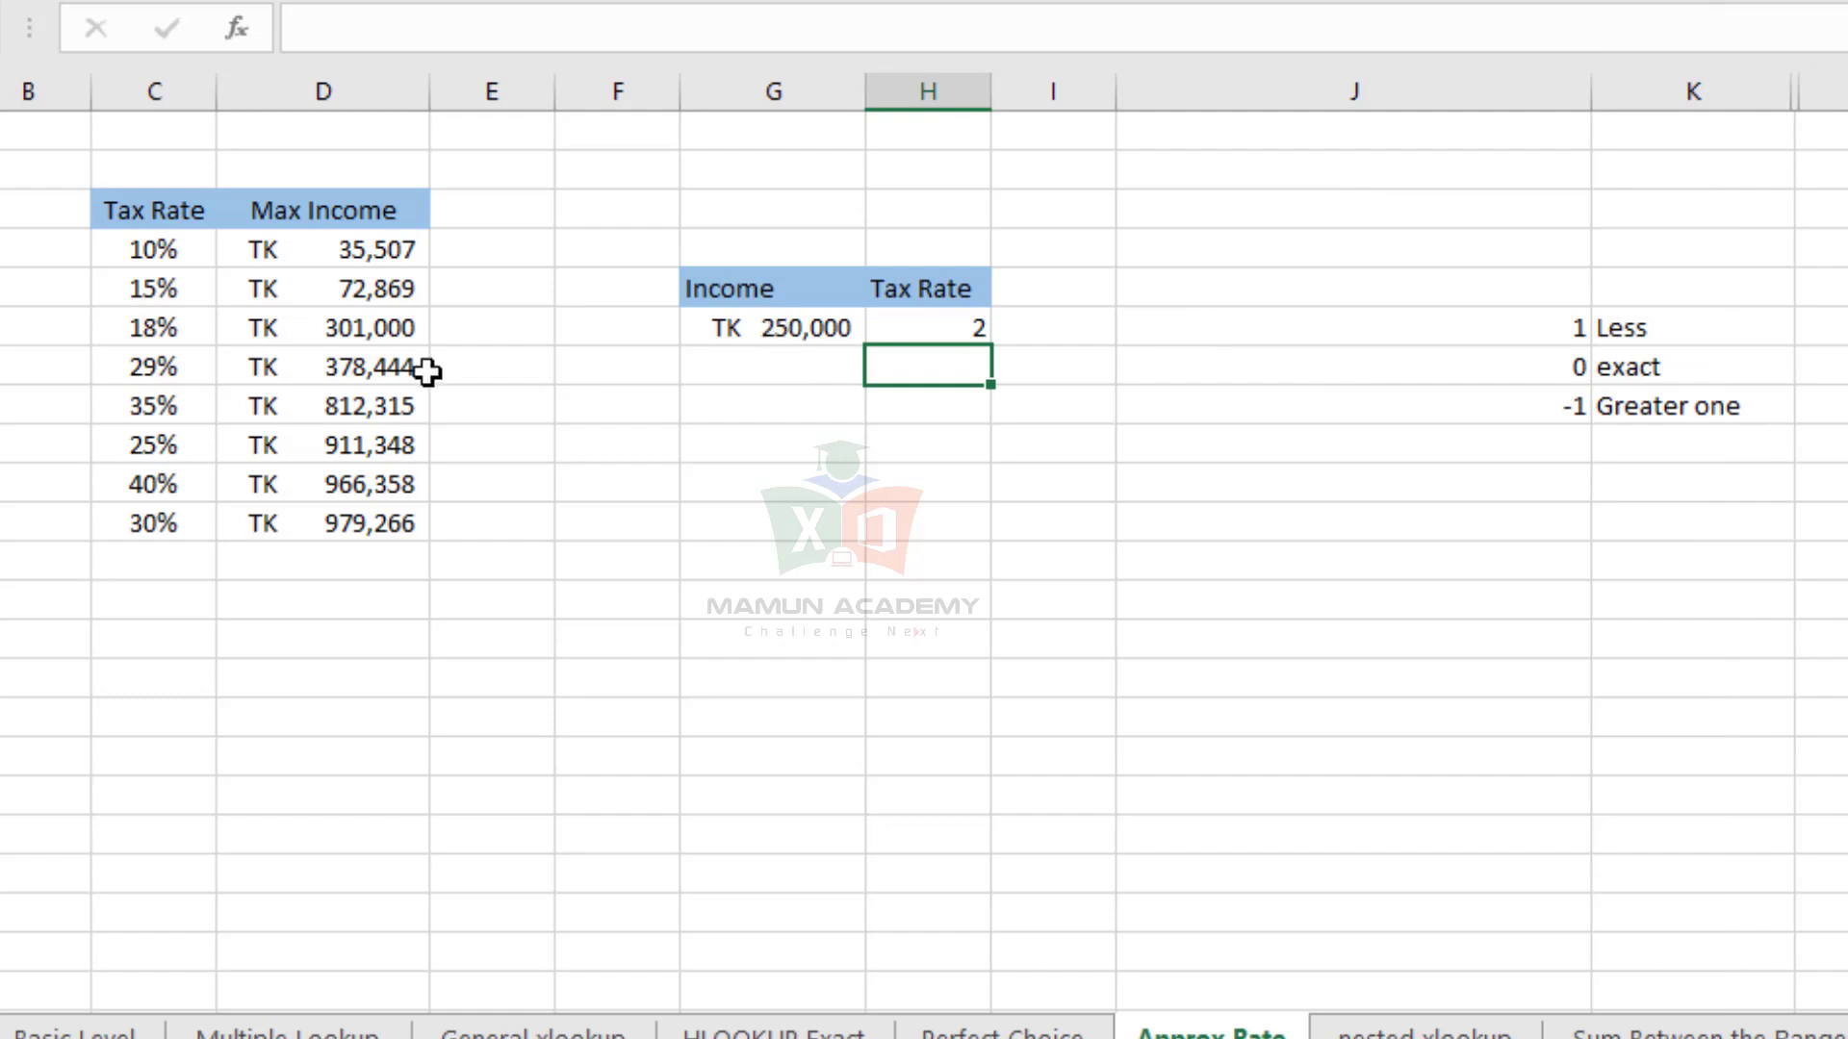
left_click_drag(792, 327, 794, 204)
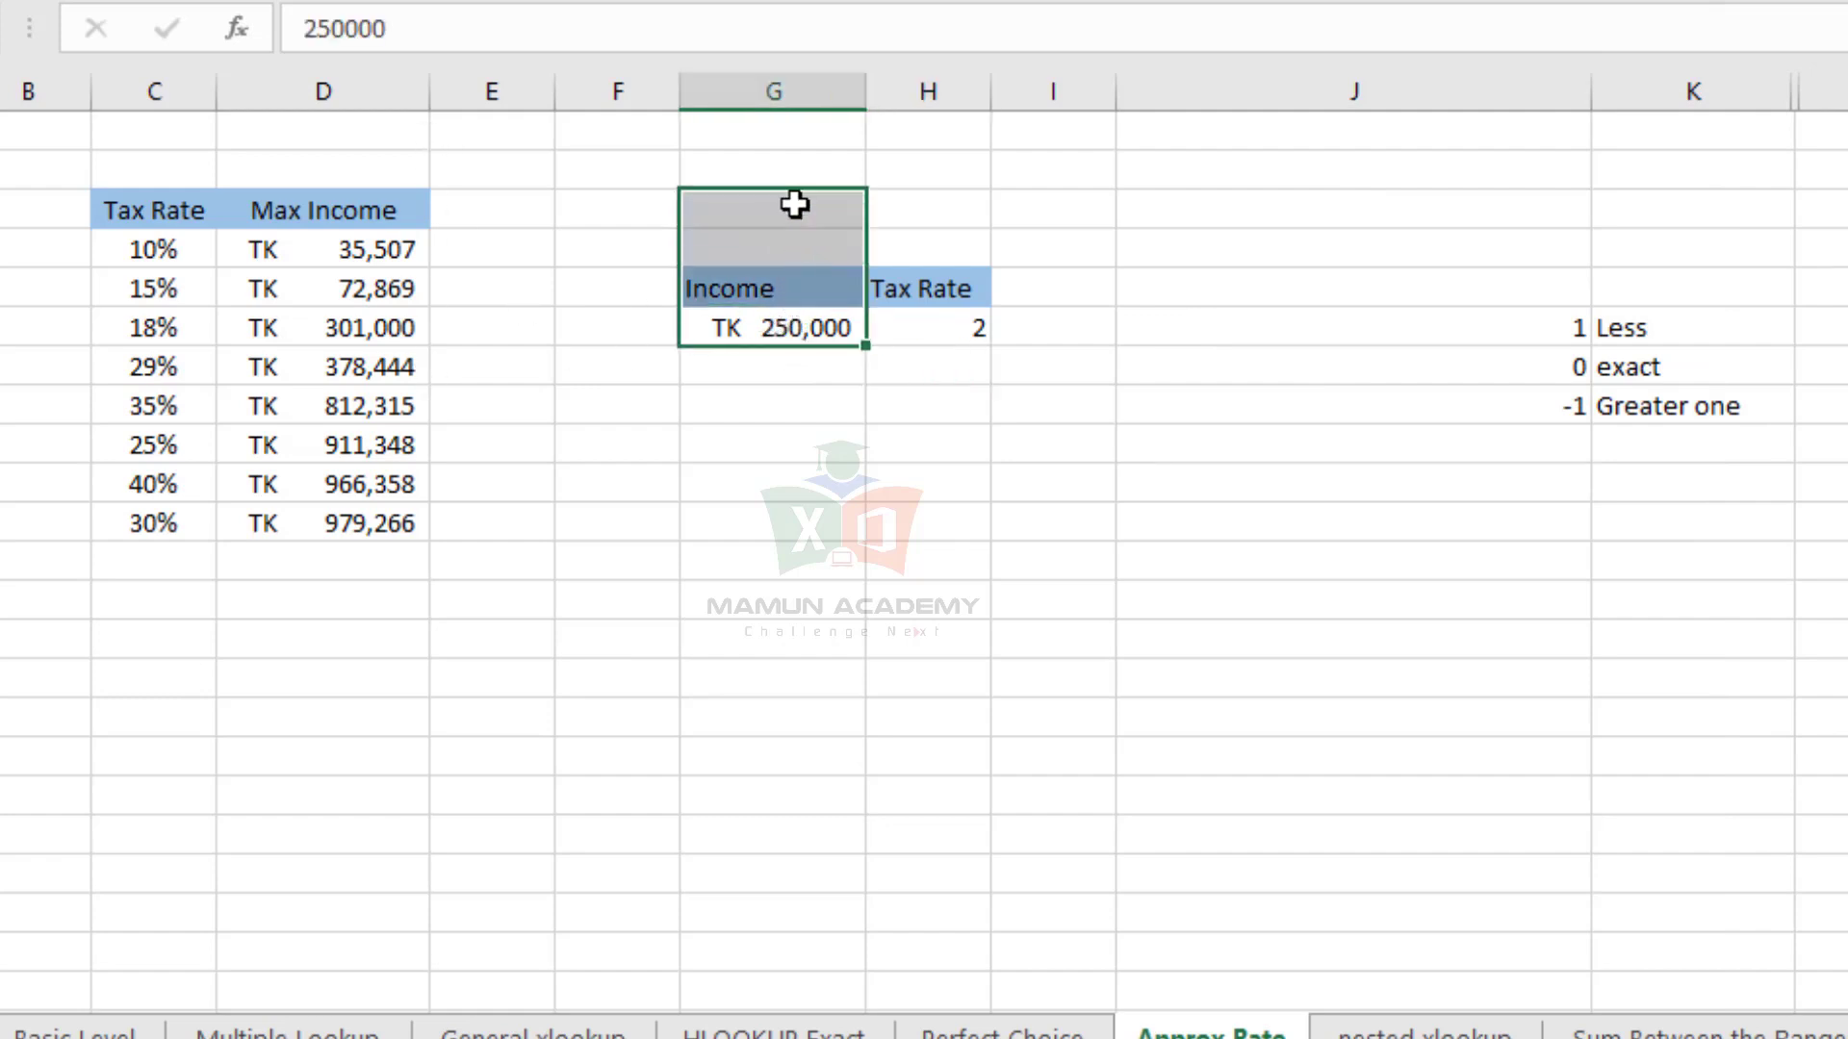
left_click(390, 327)
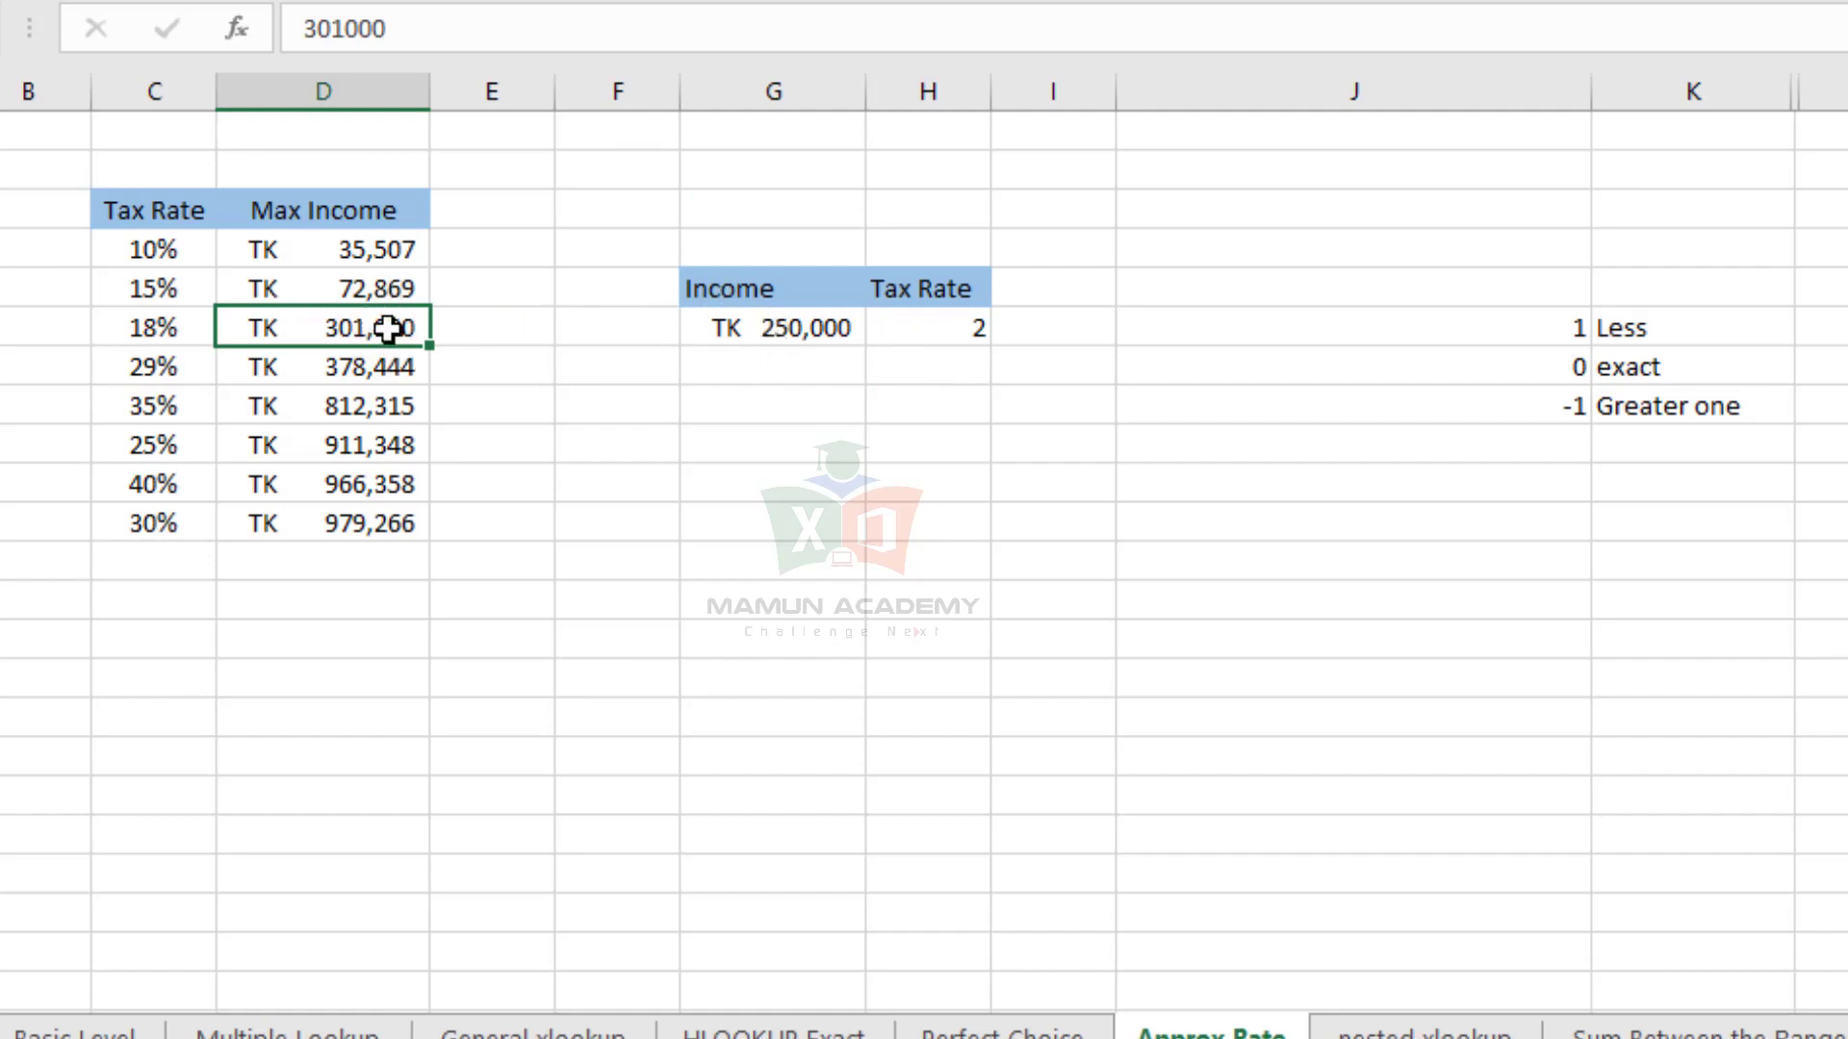
left_click(324, 286)
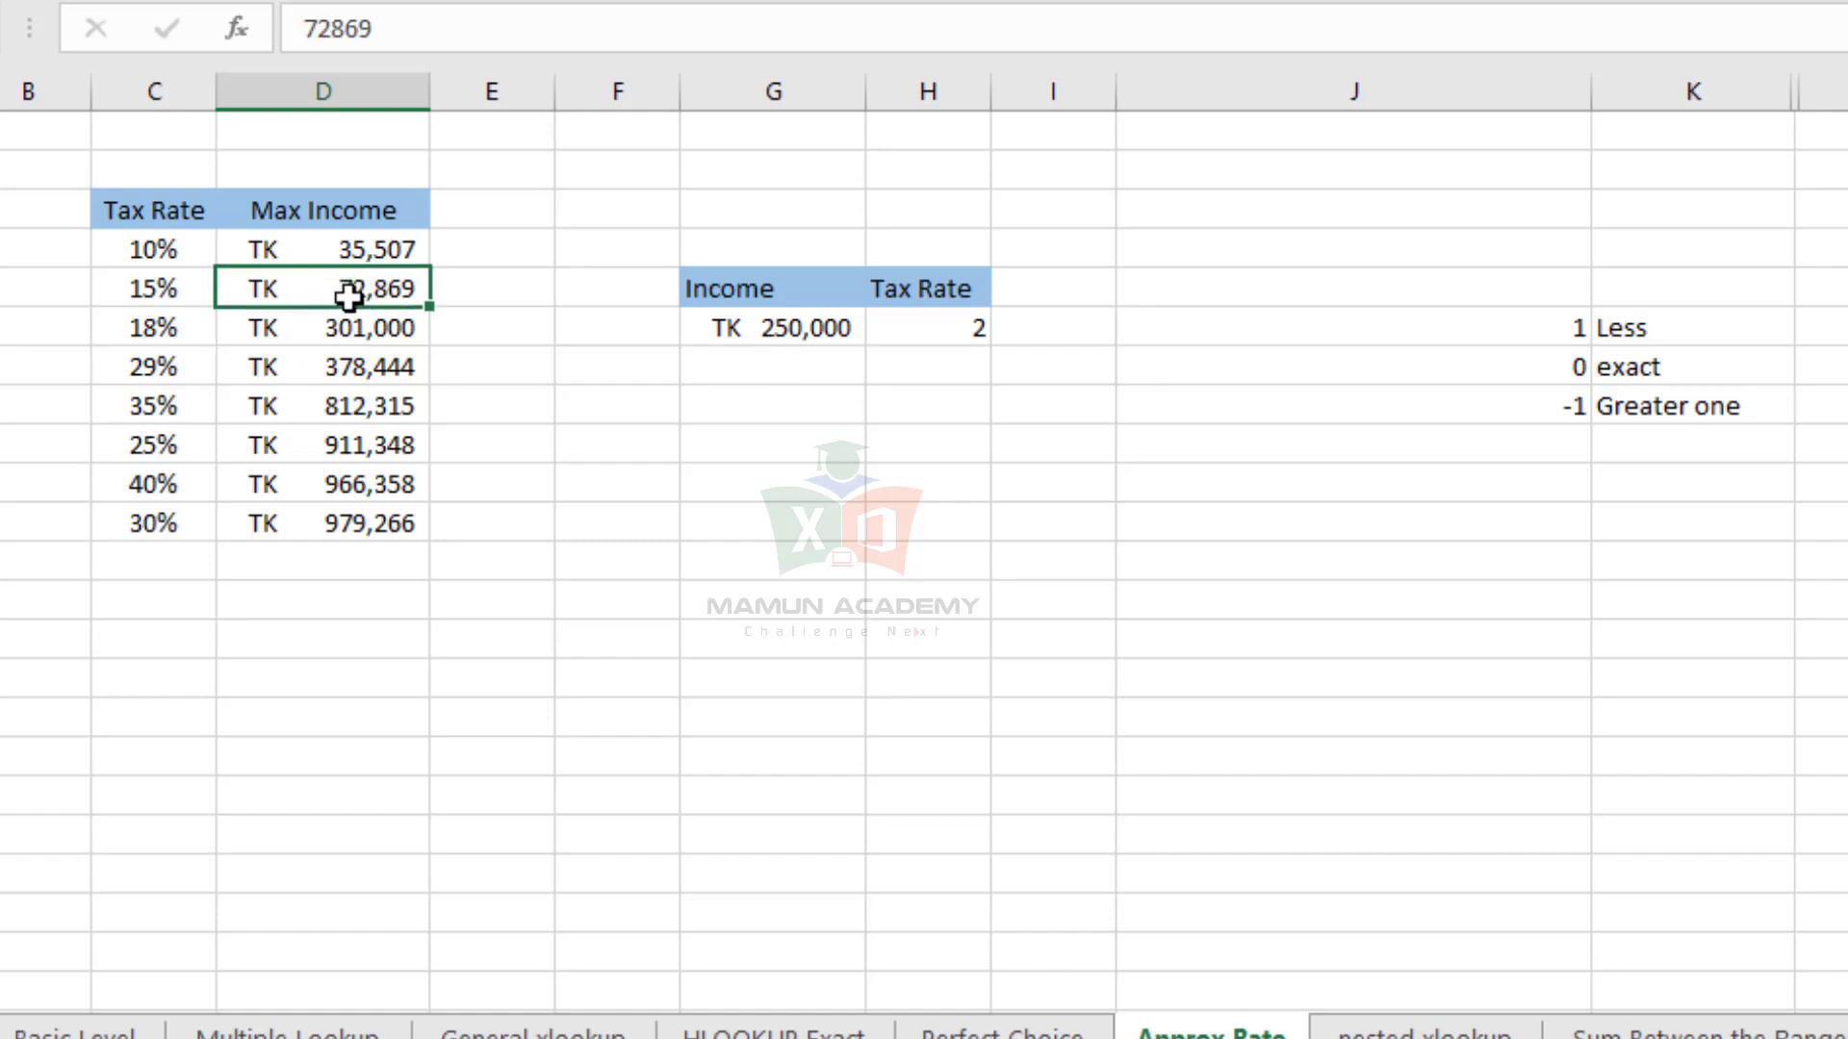
left_click(915, 325)
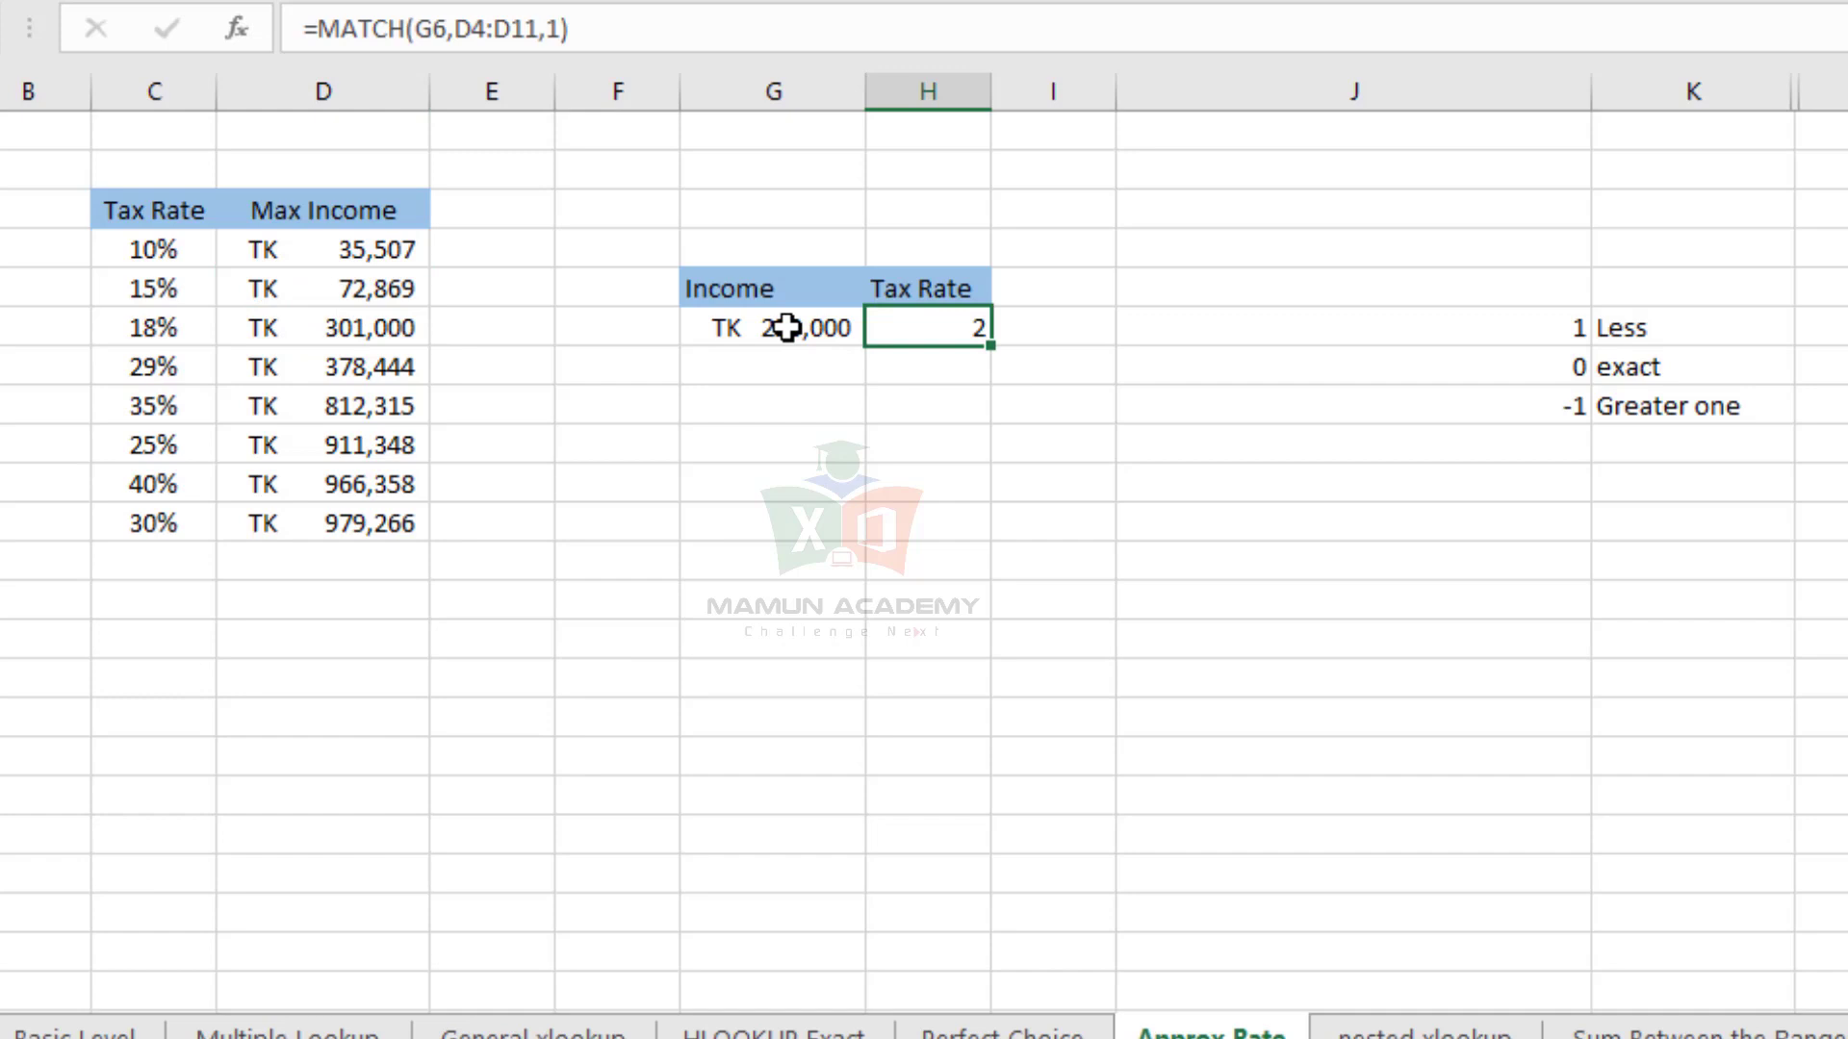
left_click(380, 330)
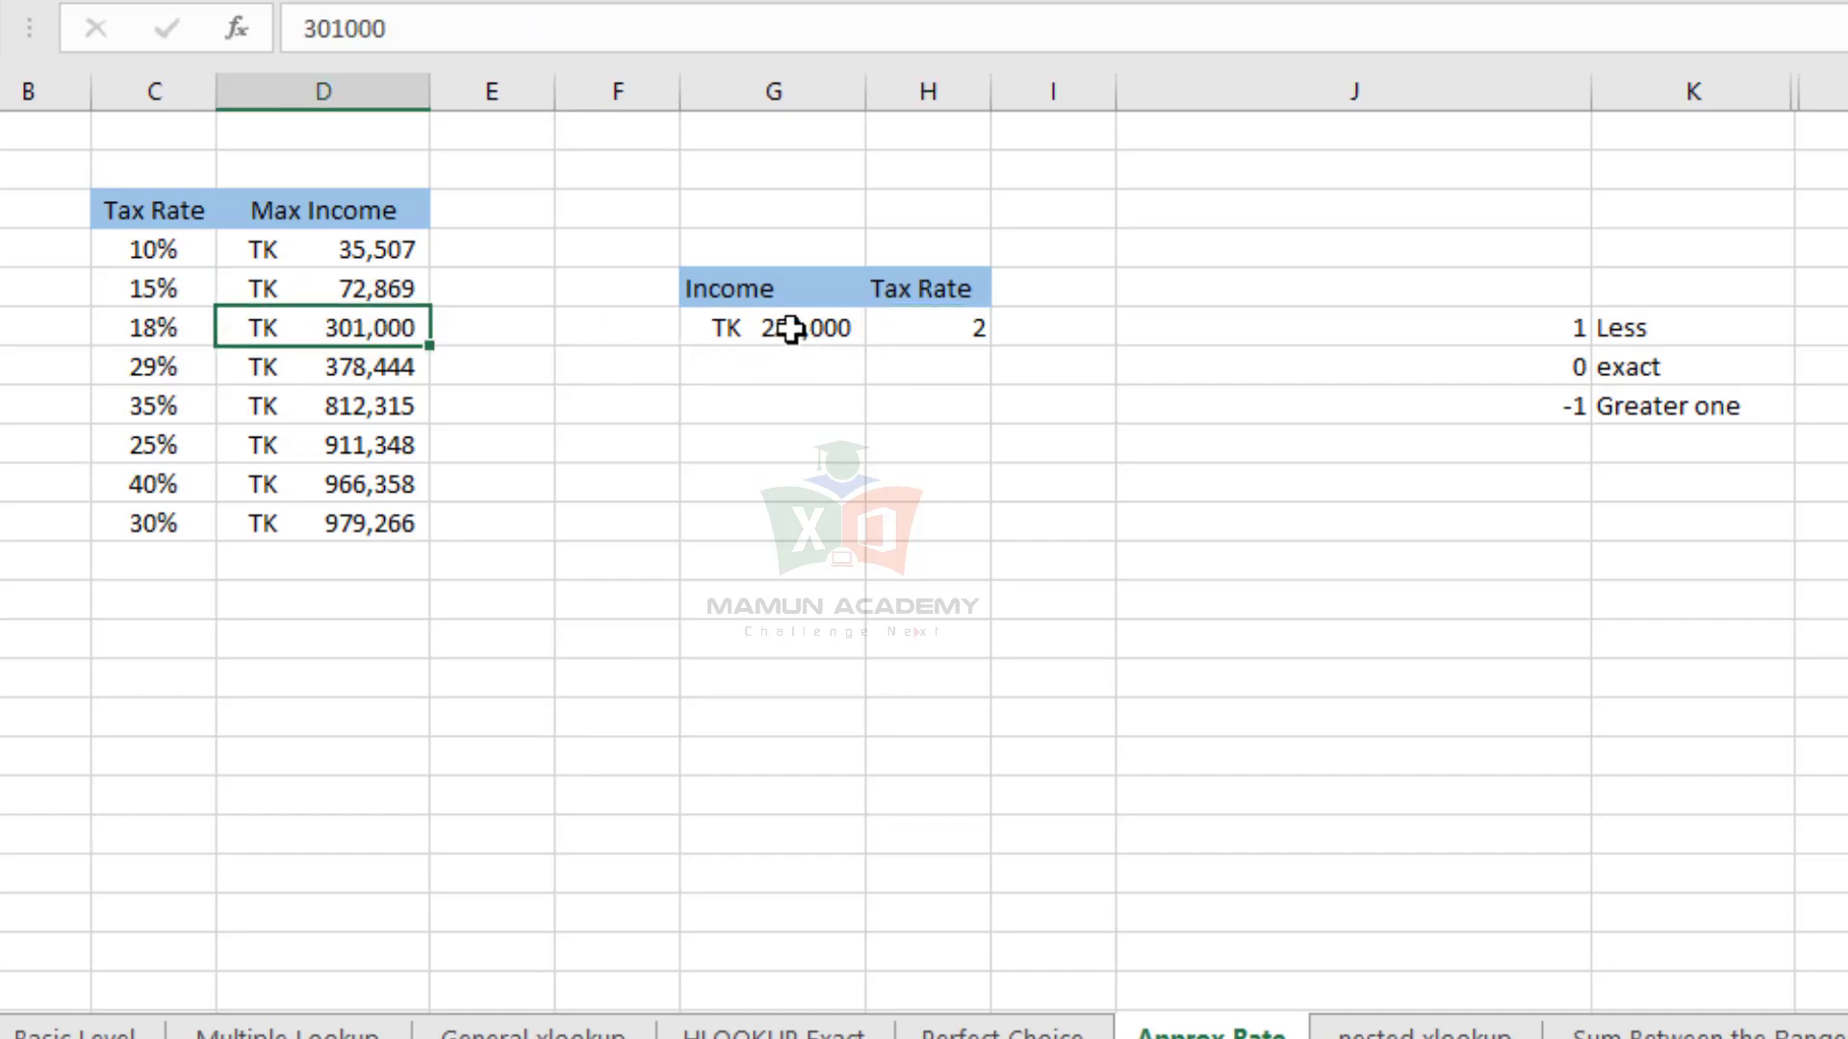
- Set the income in G6 to 299000 to test the approximate match
double_click(791, 330)
left_click_drag(804, 327, 650, 330)
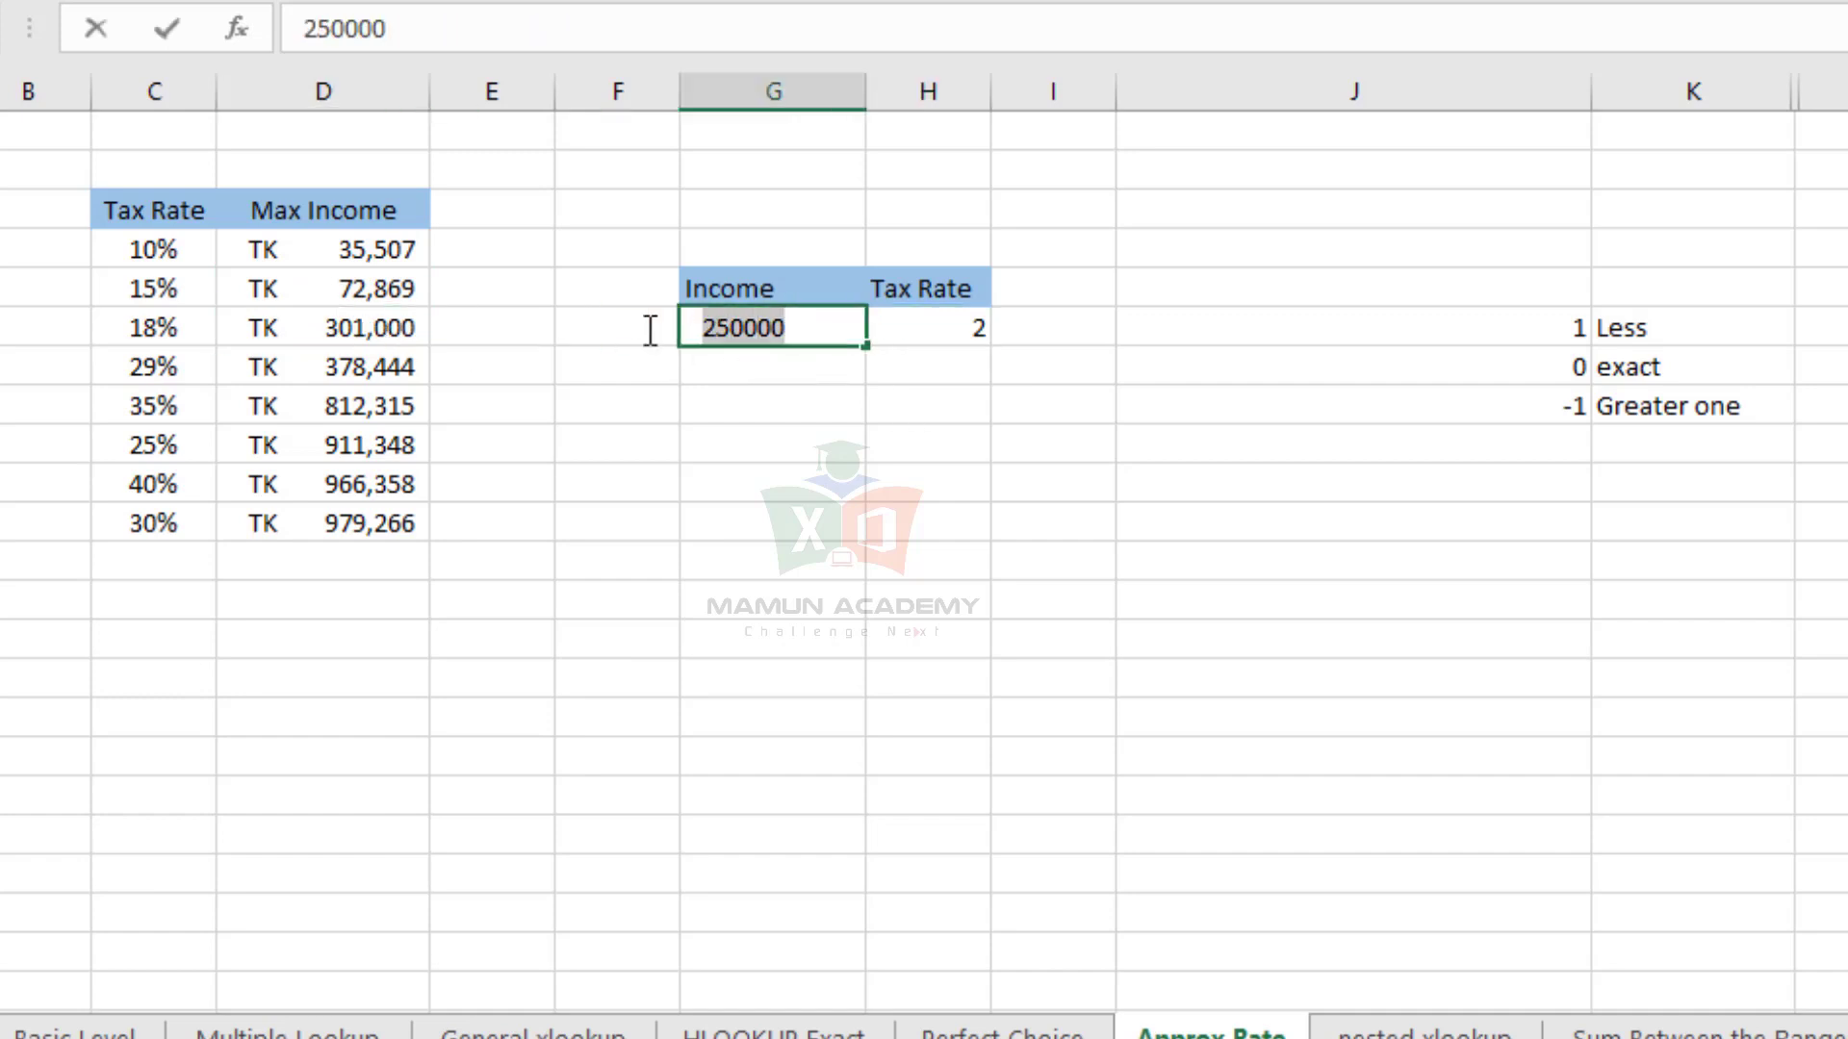
type("2")
type("99,0")
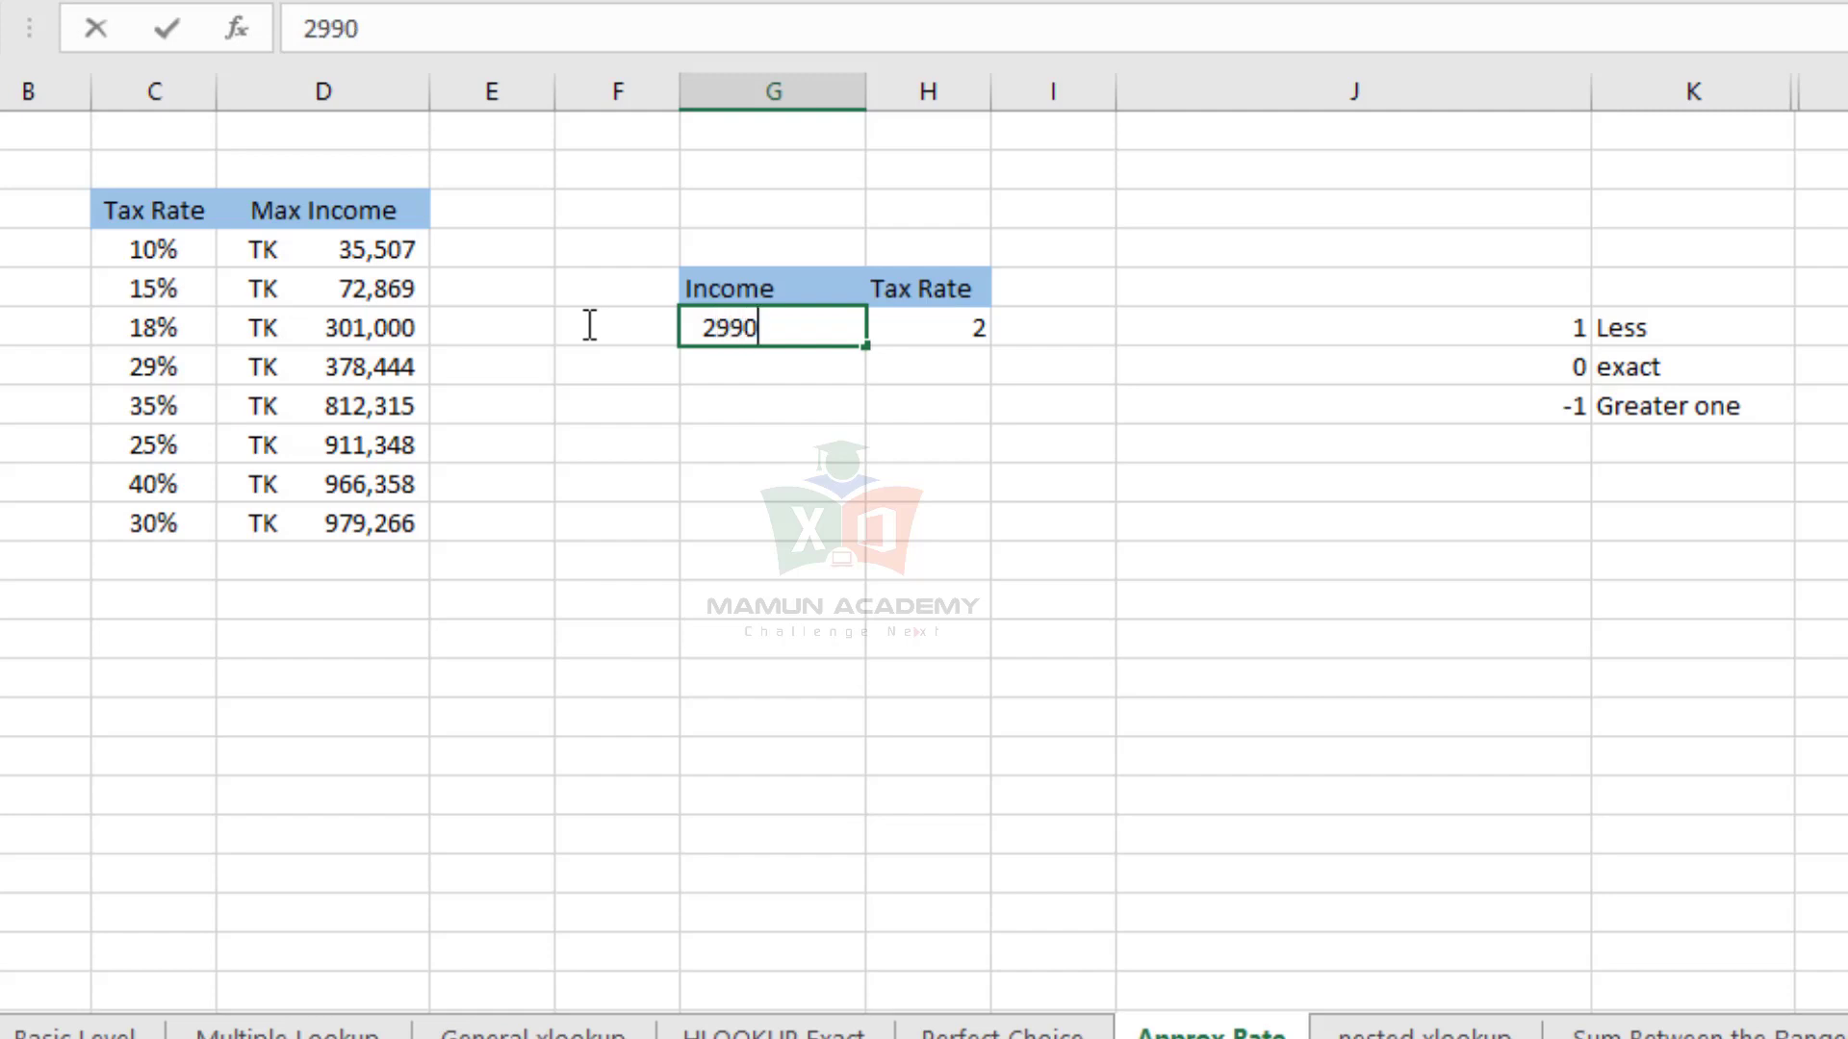
type("00")
key("Return")
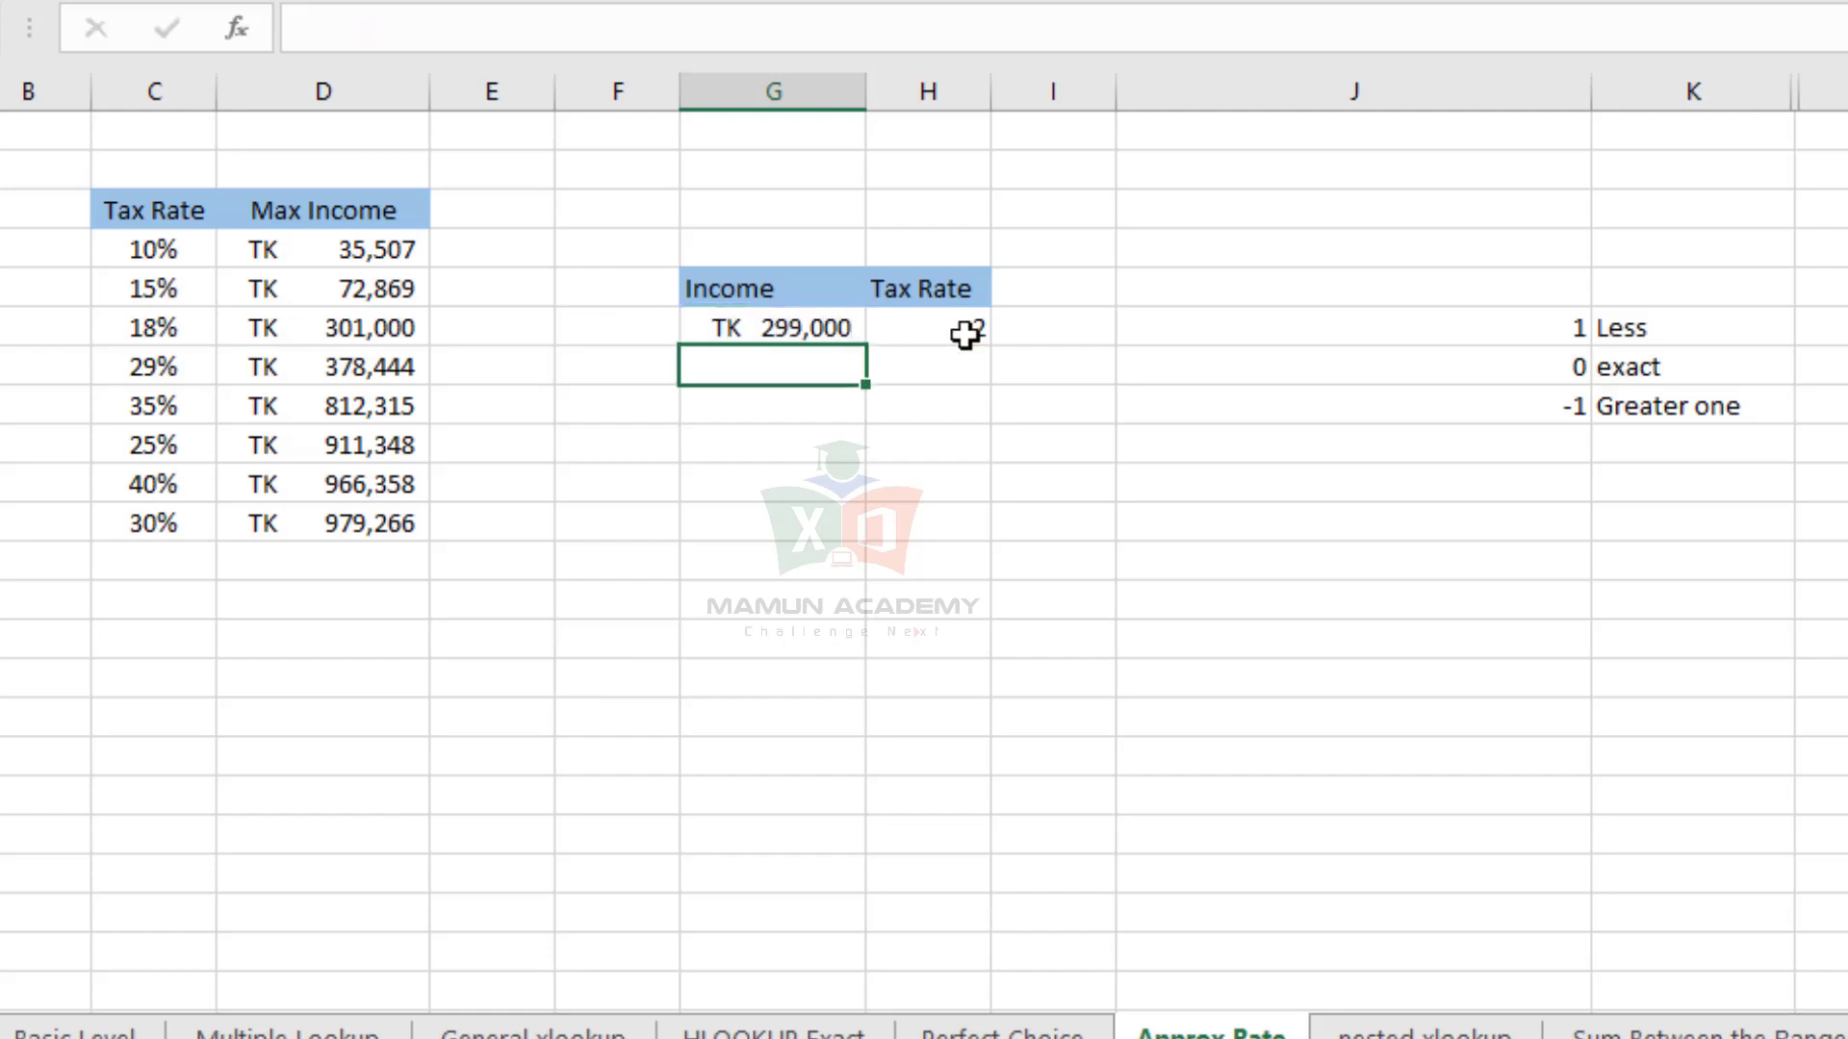
- Set the income in G6 to 300000 and recheck the match position
left_click(796, 318)
left_click_drag(349, 28, 240, 28)
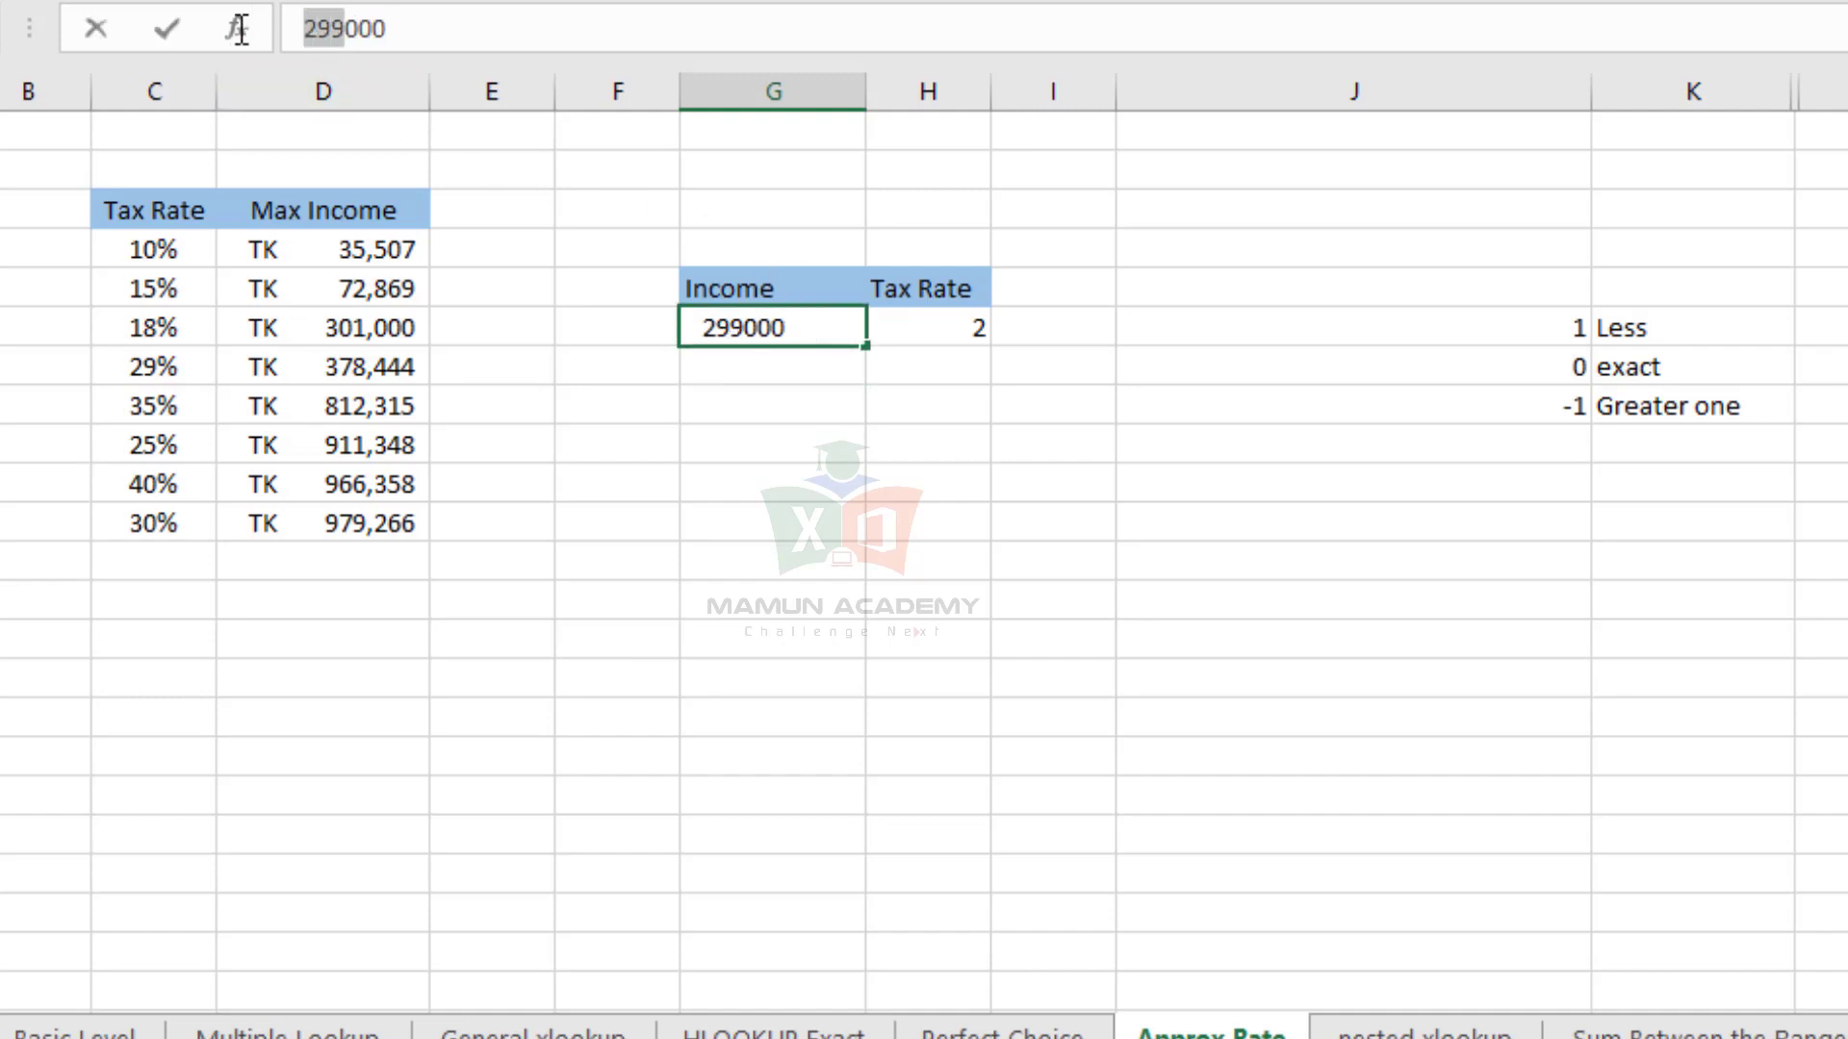
type("300")
key("Return")
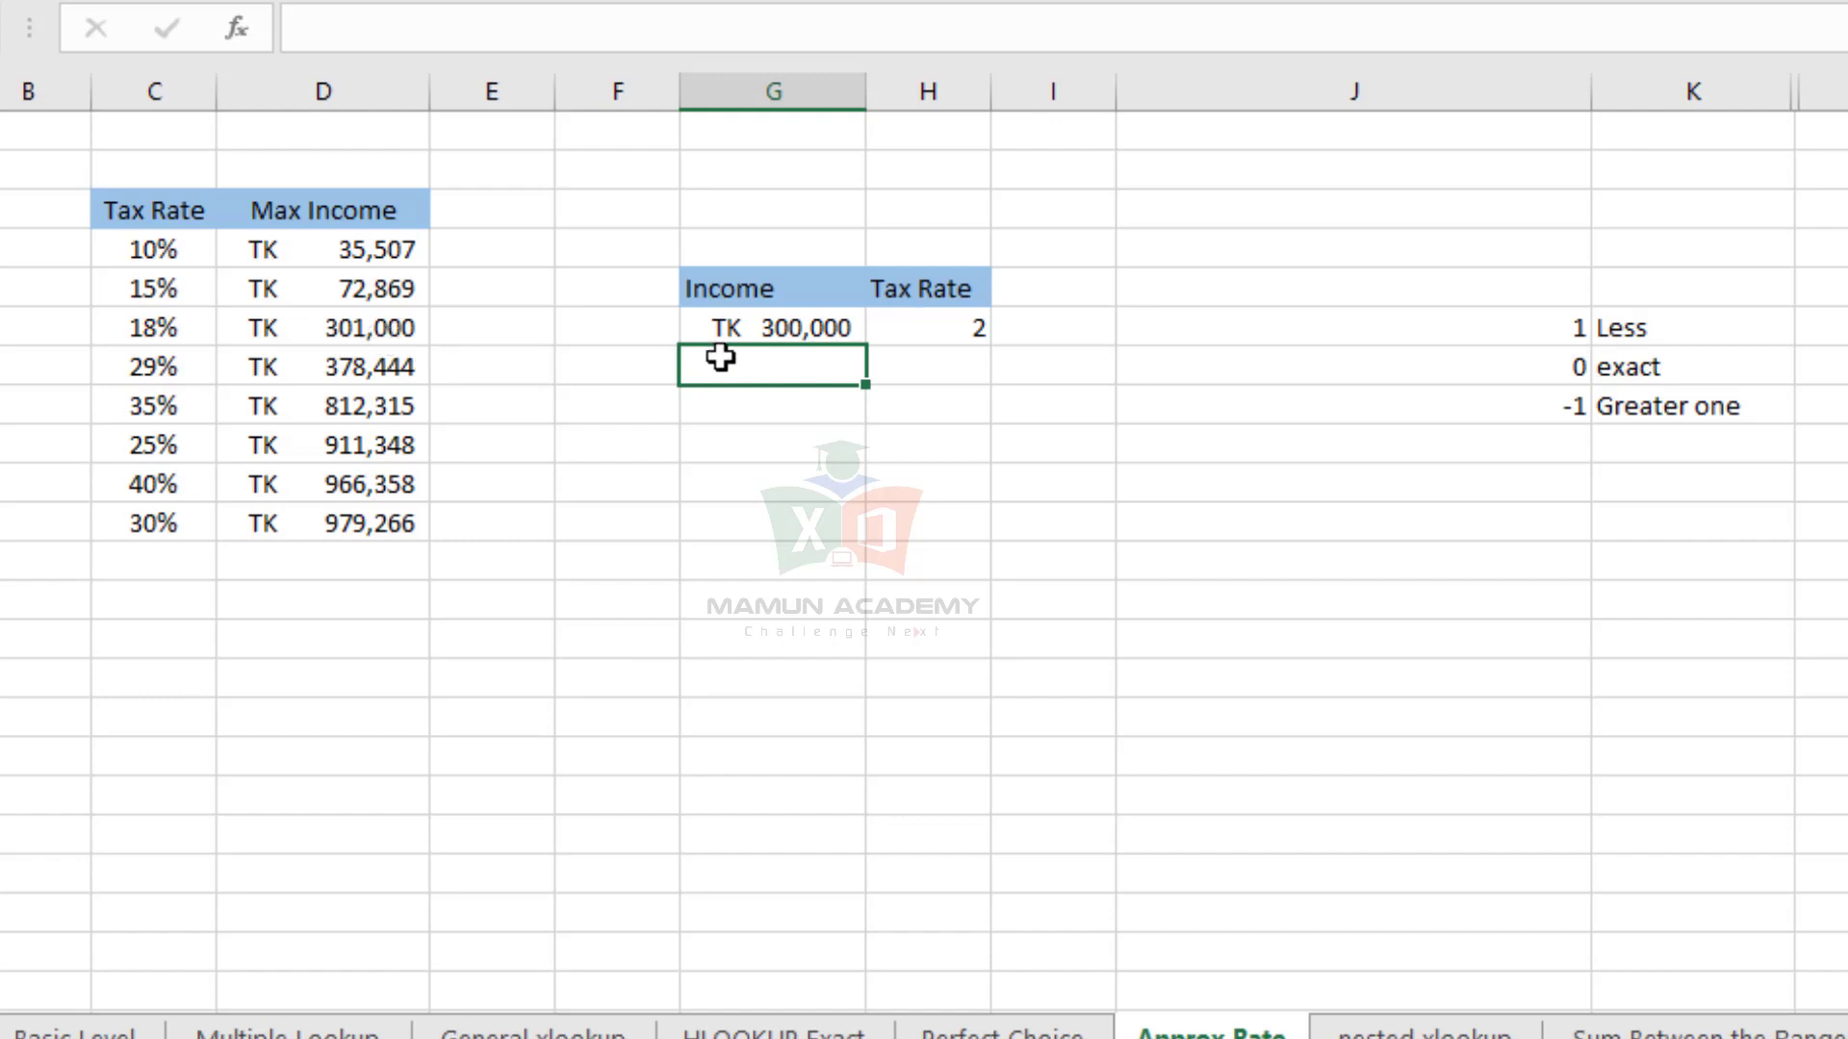
- Set the income in G6 to 305000 and compare it with the first three Max Income values in D4:D6
left_click(800, 323)
double_click(800, 325)
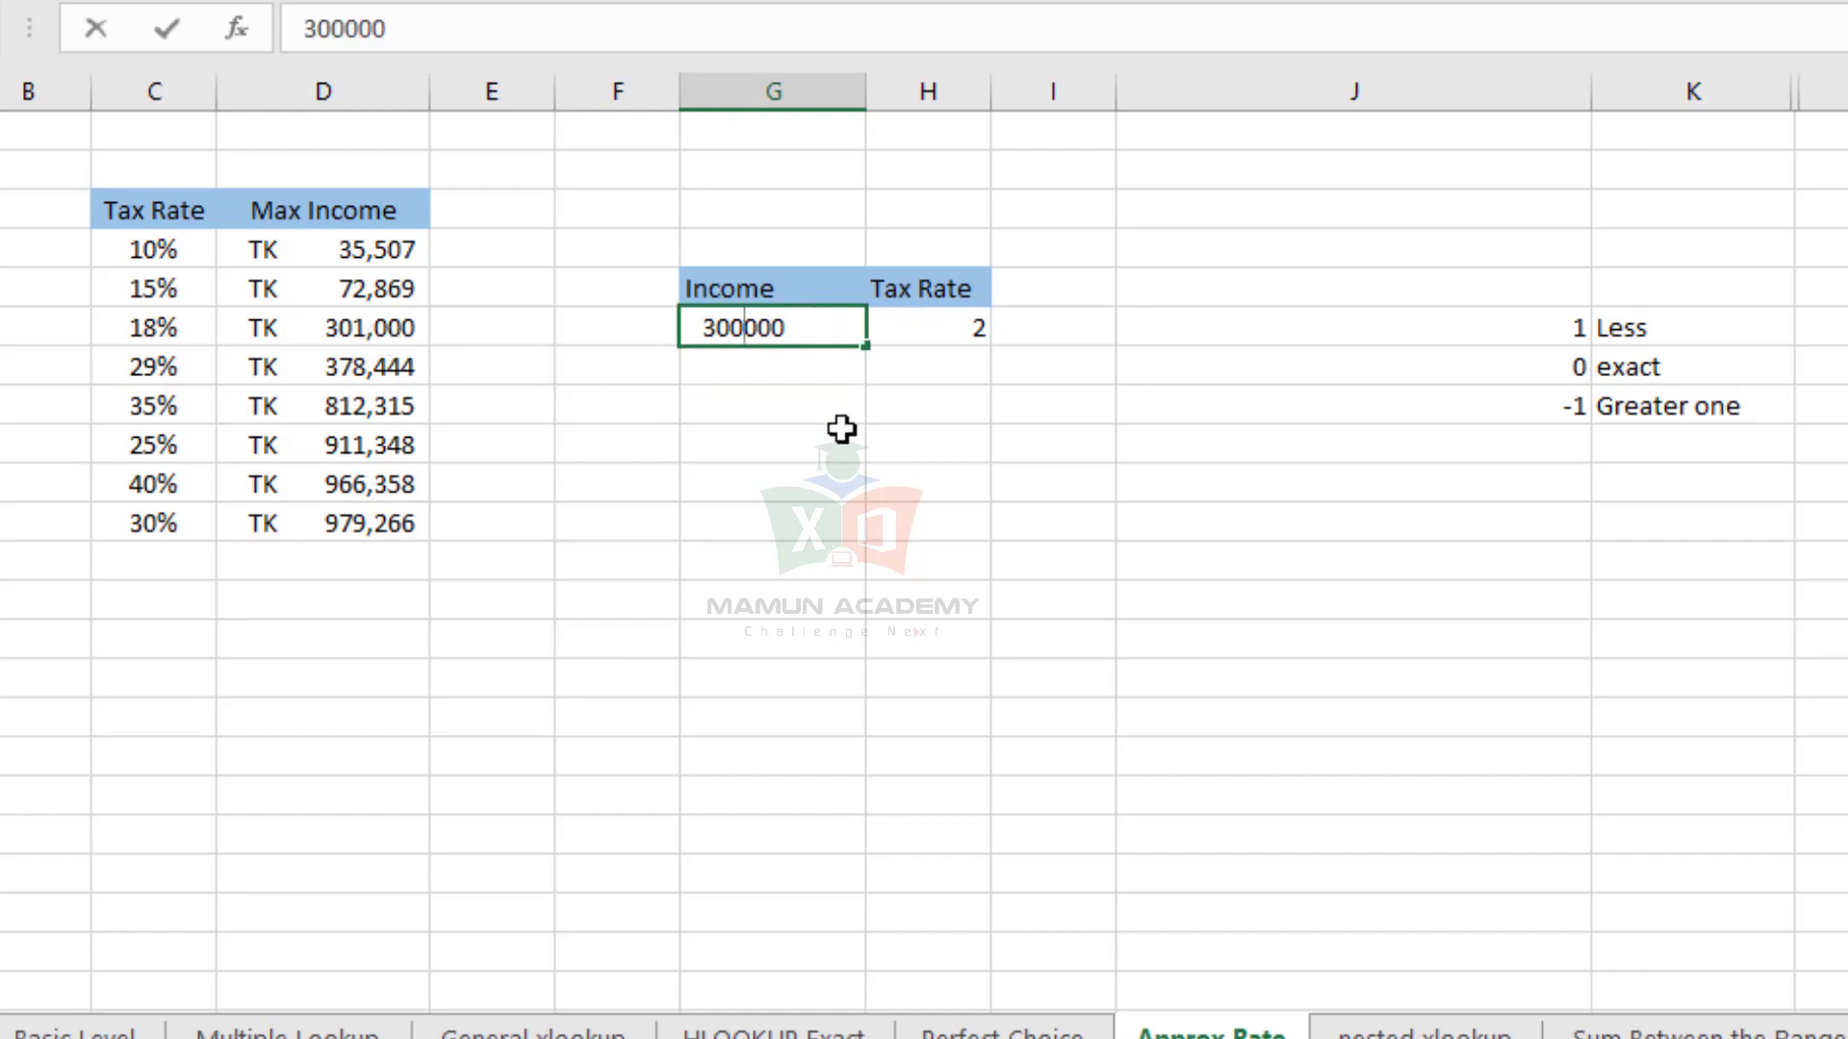
type("5")
key("Return")
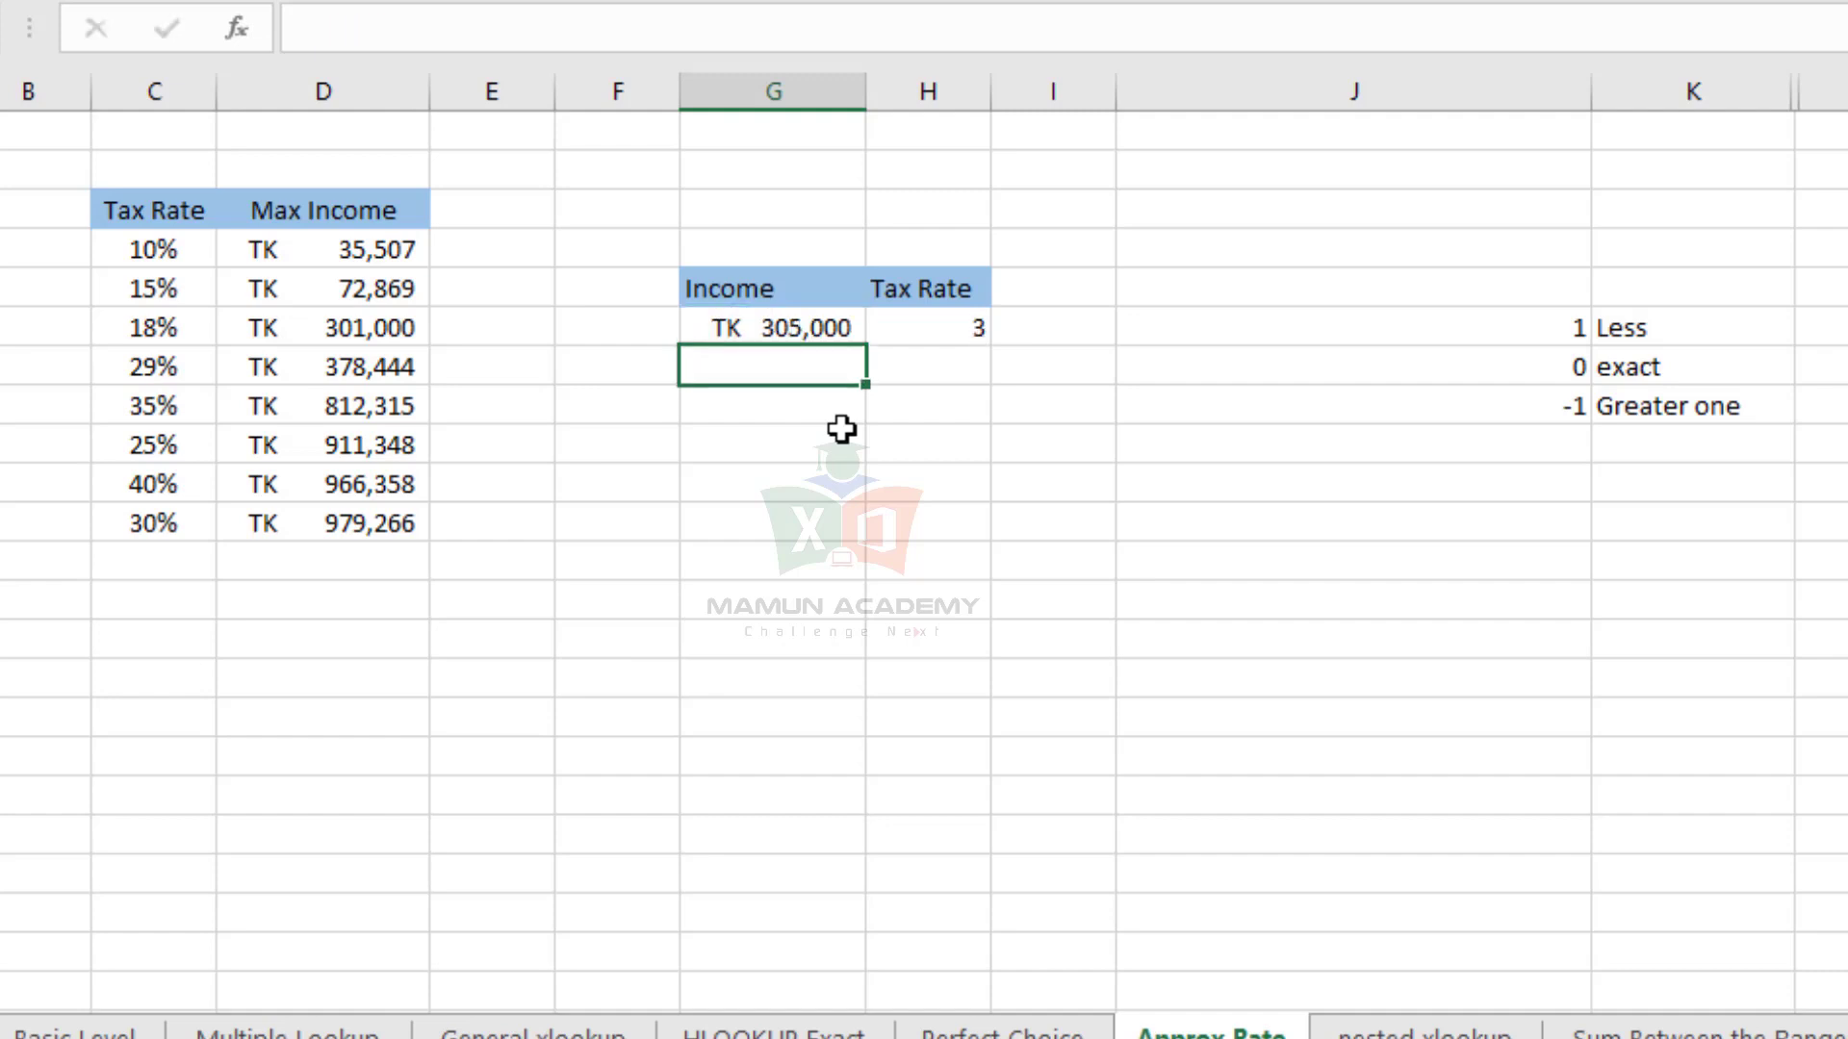
left_click(755, 327)
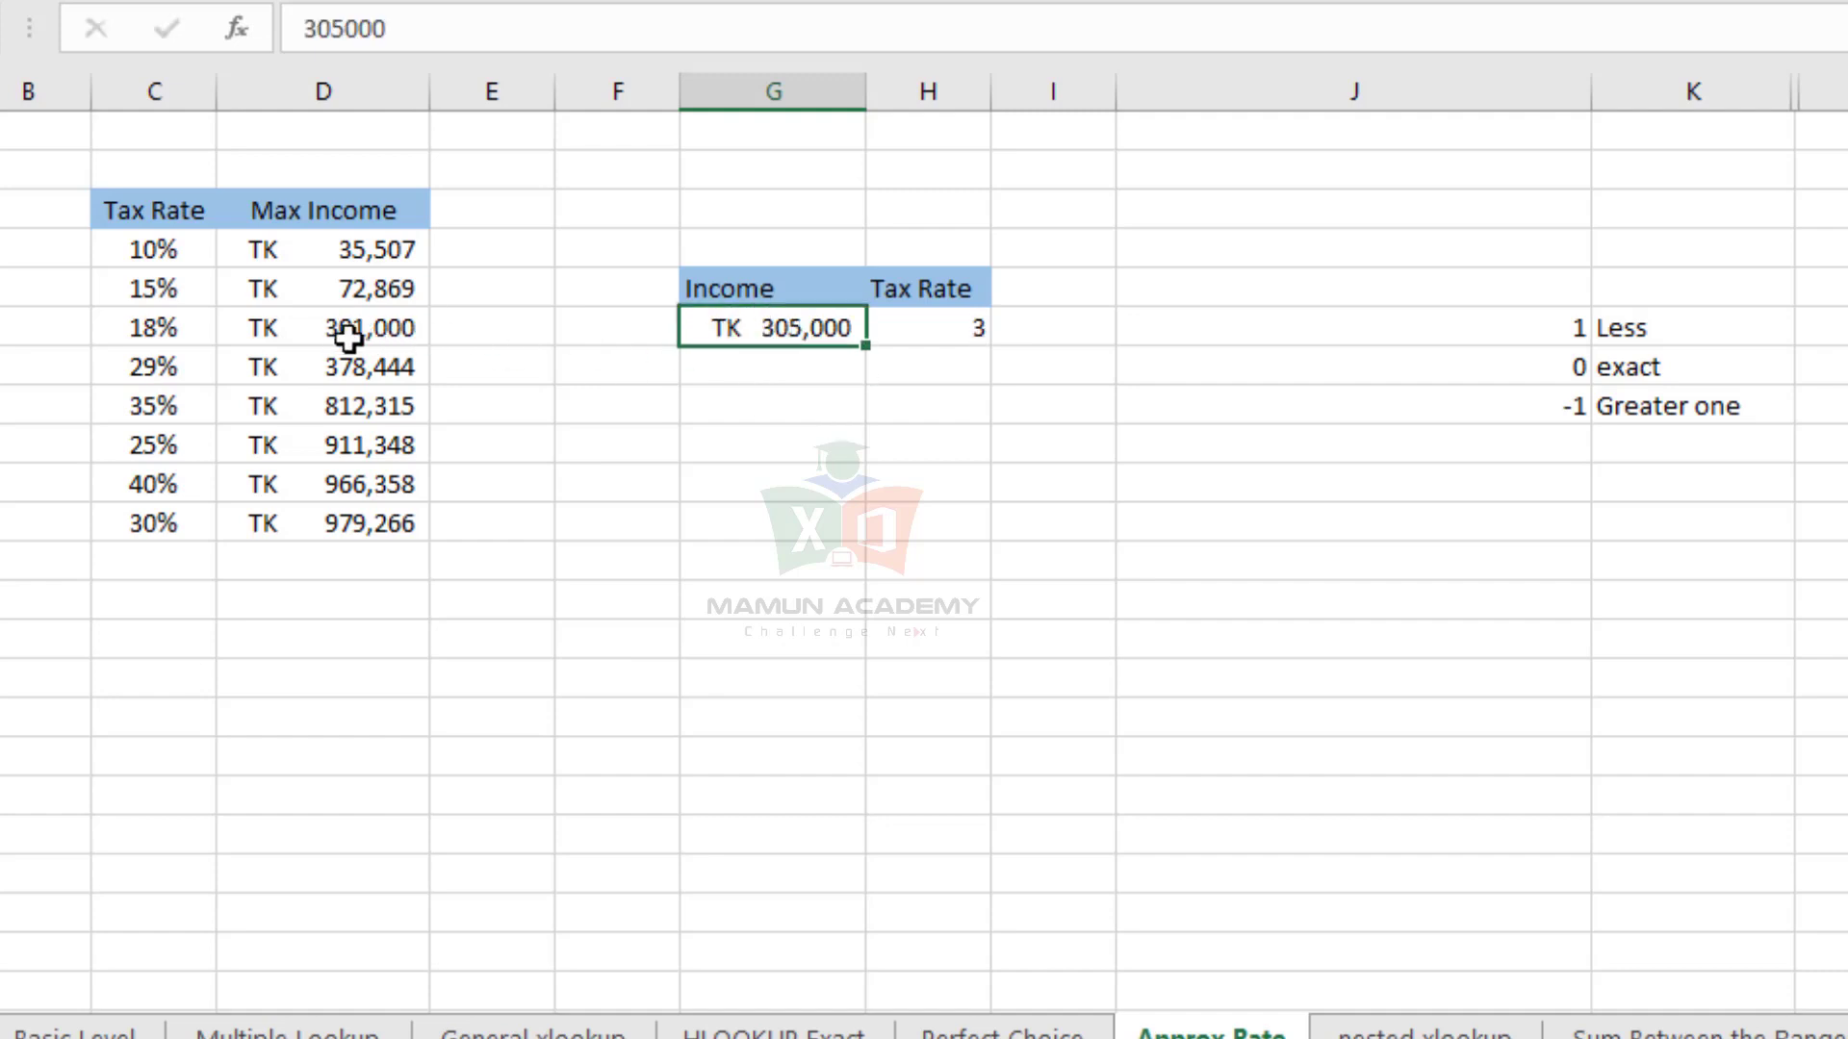
left_click_drag(356, 330, 363, 255)
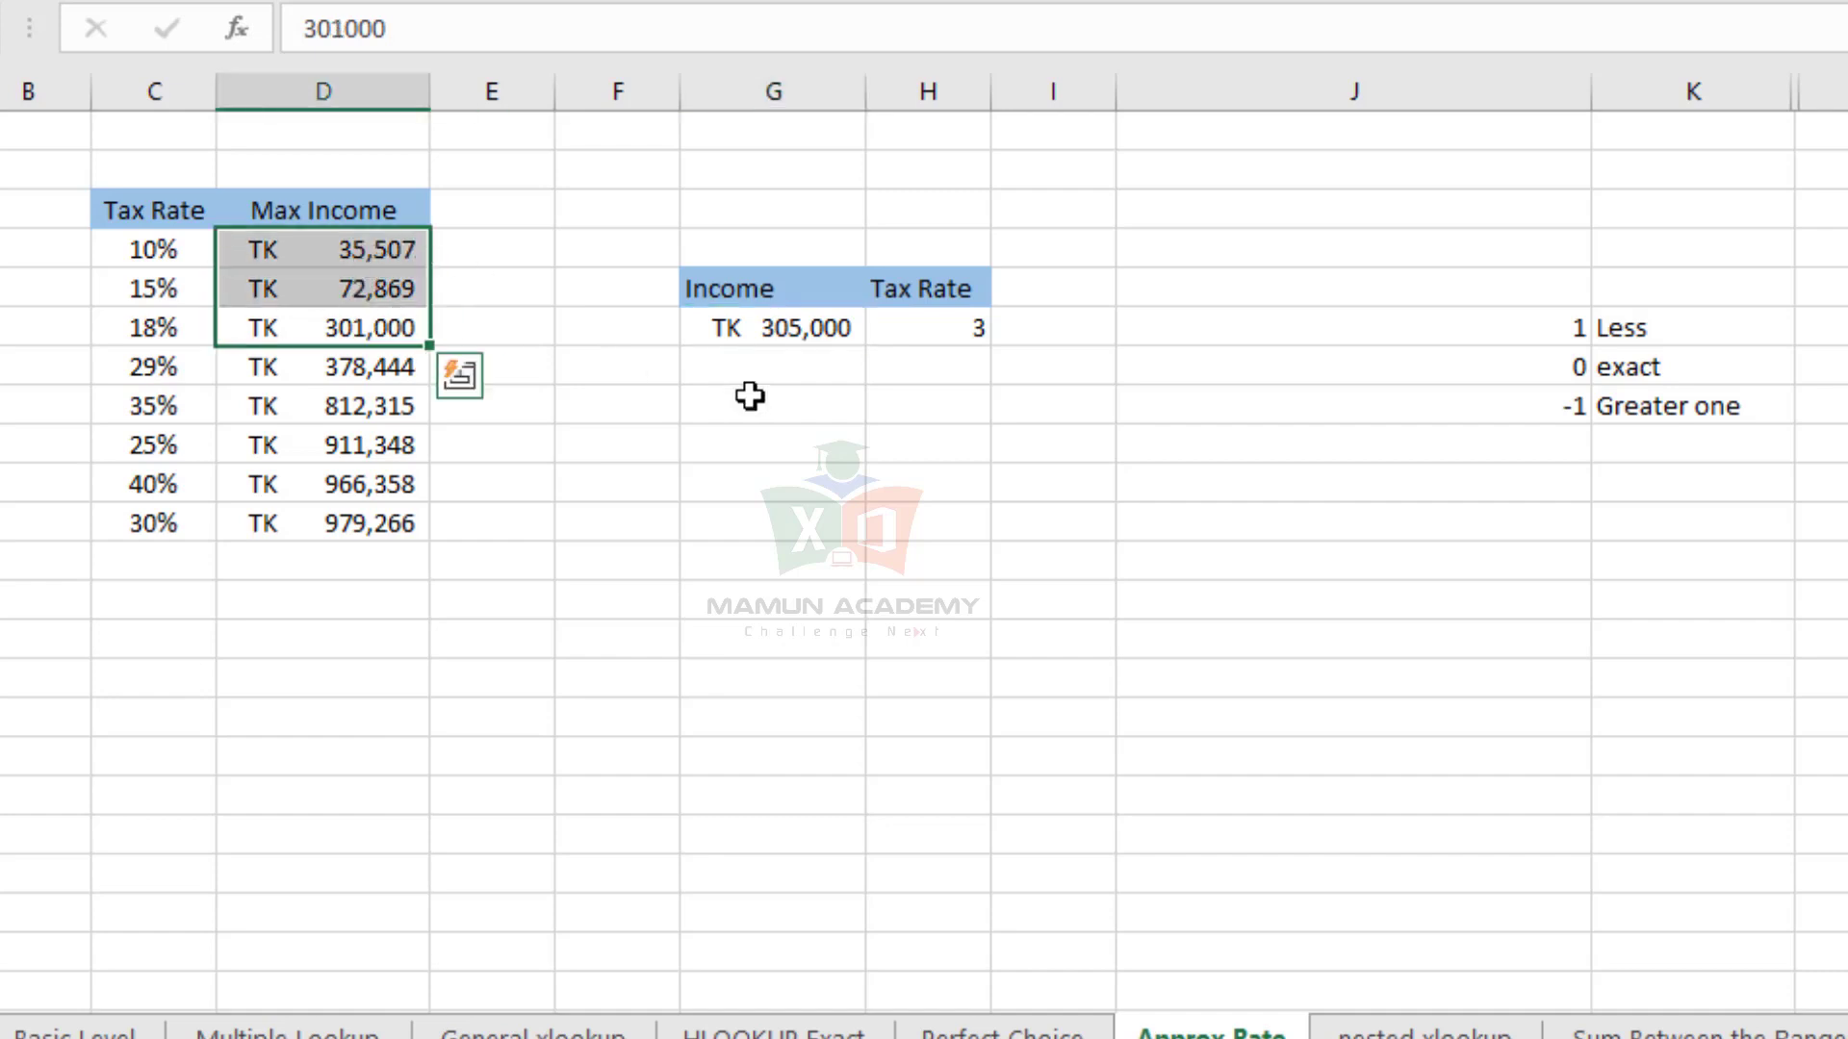
left_click_drag(803, 327, 363, 351)
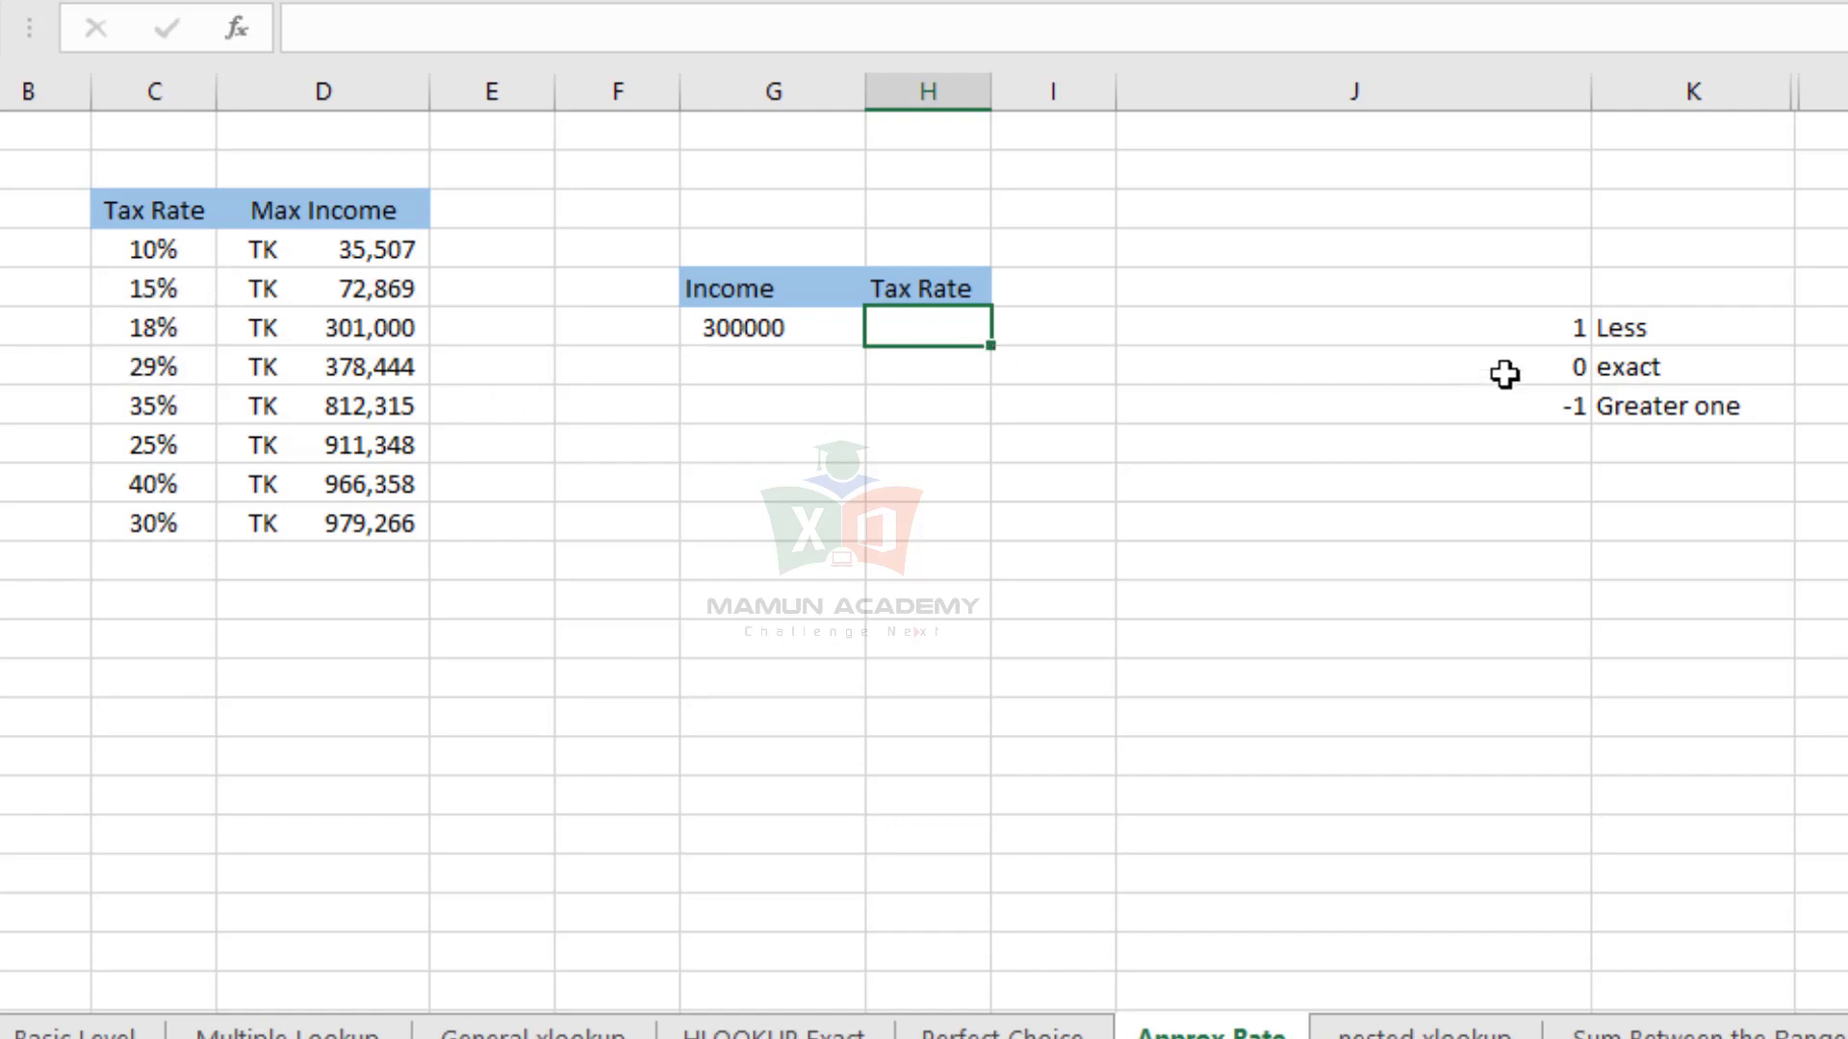
- Review the Less match type note against the order of the Max Income values in D4:D11
left_click_drag(1655, 328, 1563, 325)
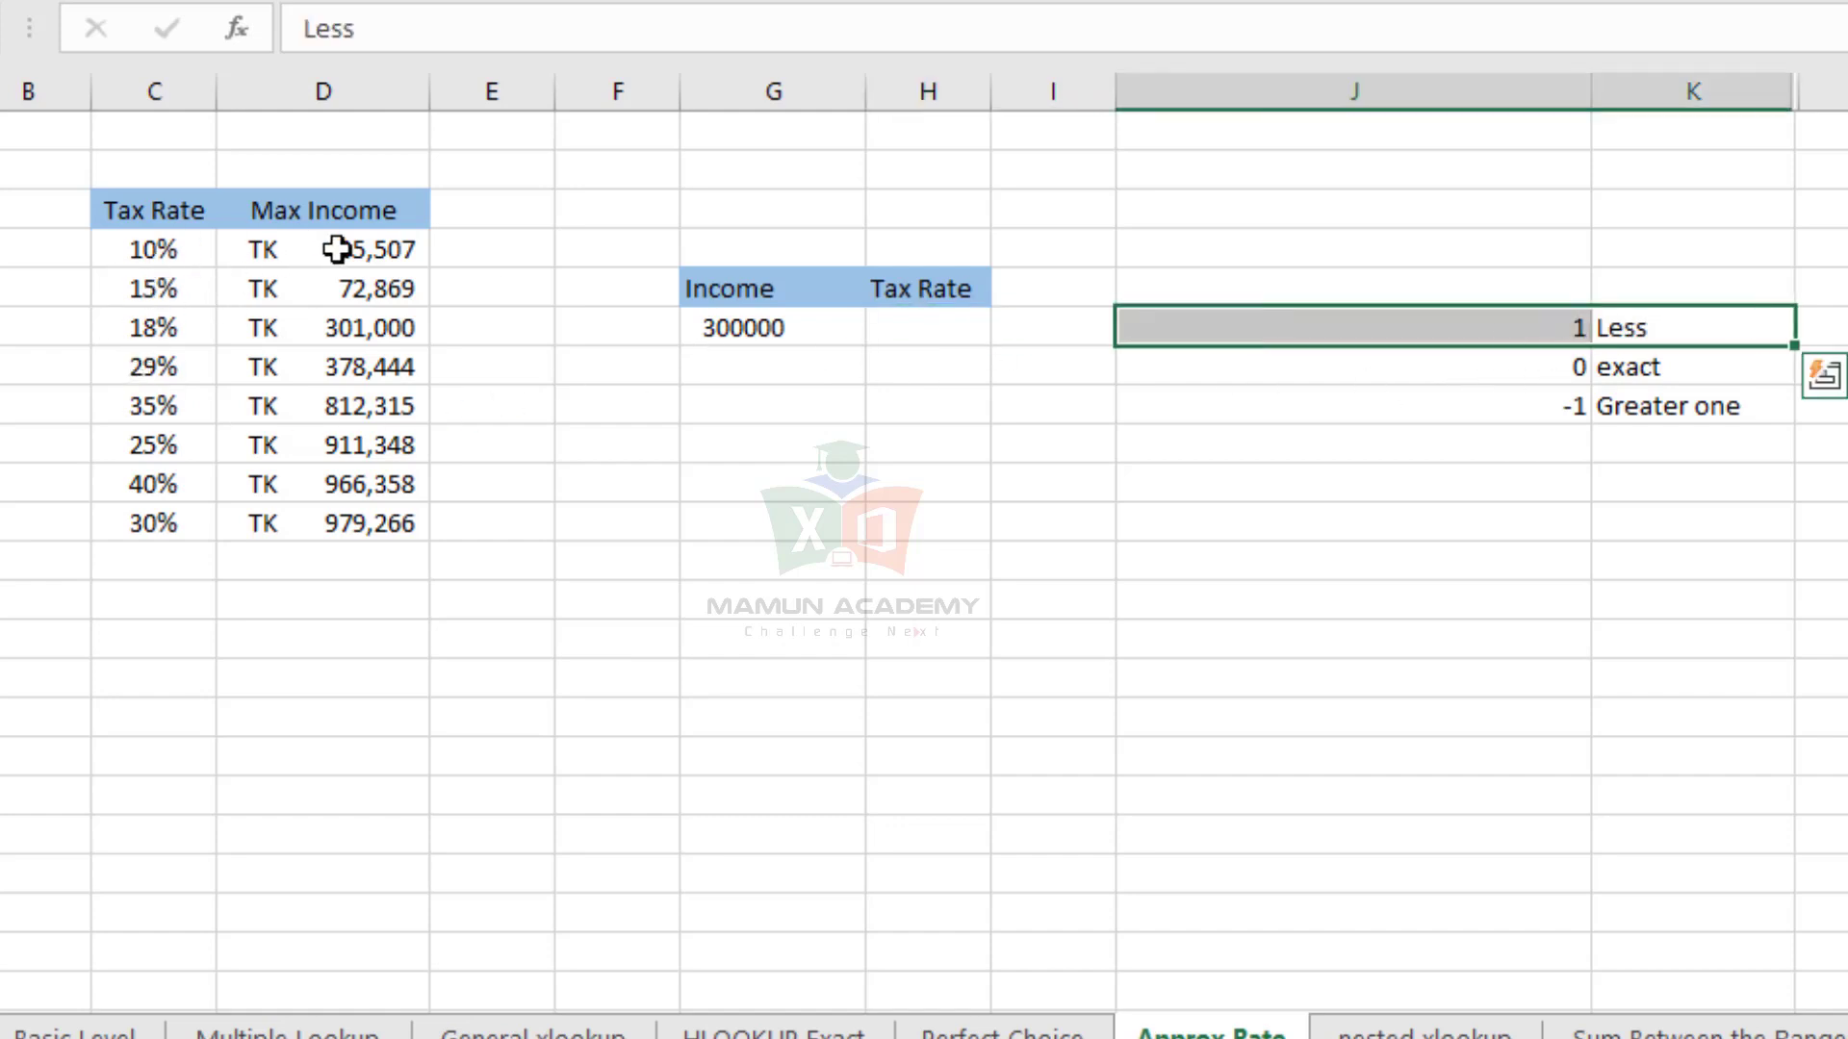
left_click_drag(337, 249, 338, 524)
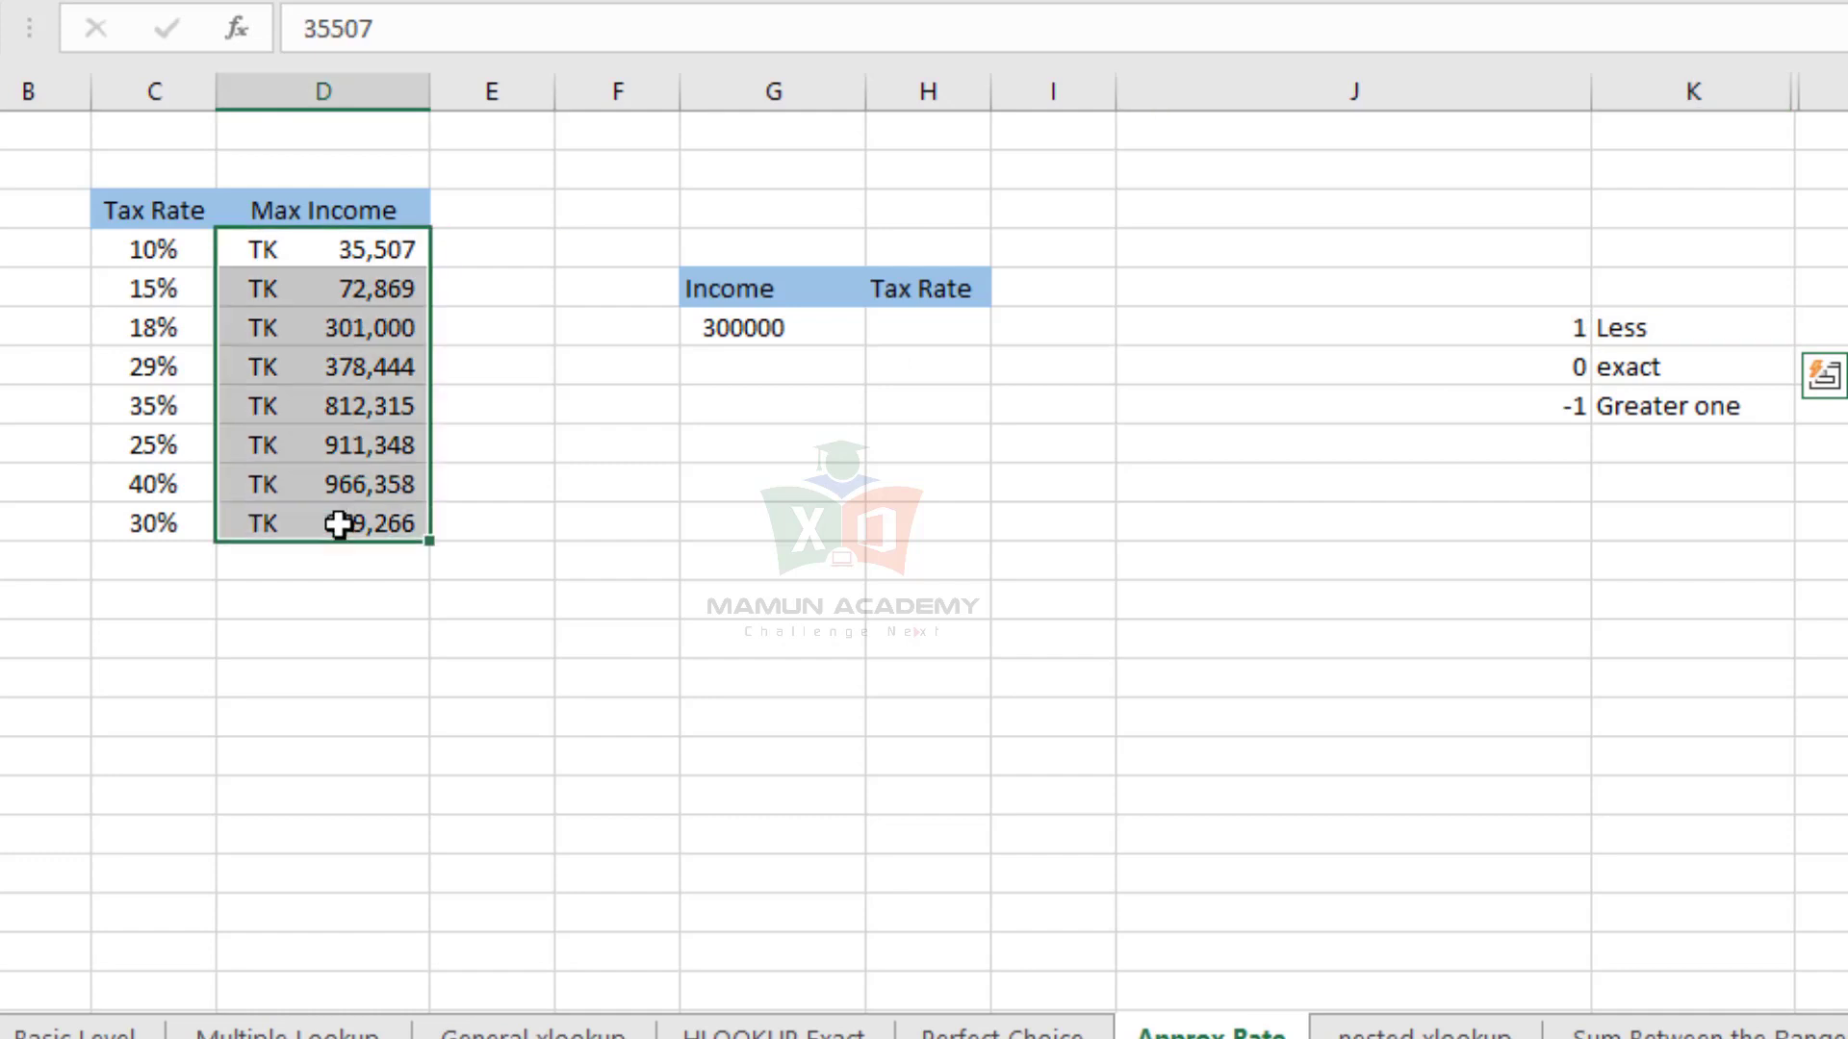
left_click(778, 333)
- Sort the tax table by Max Income from largest to smallest and select the sorted incomes in D4:D11
left_click(391, 202)
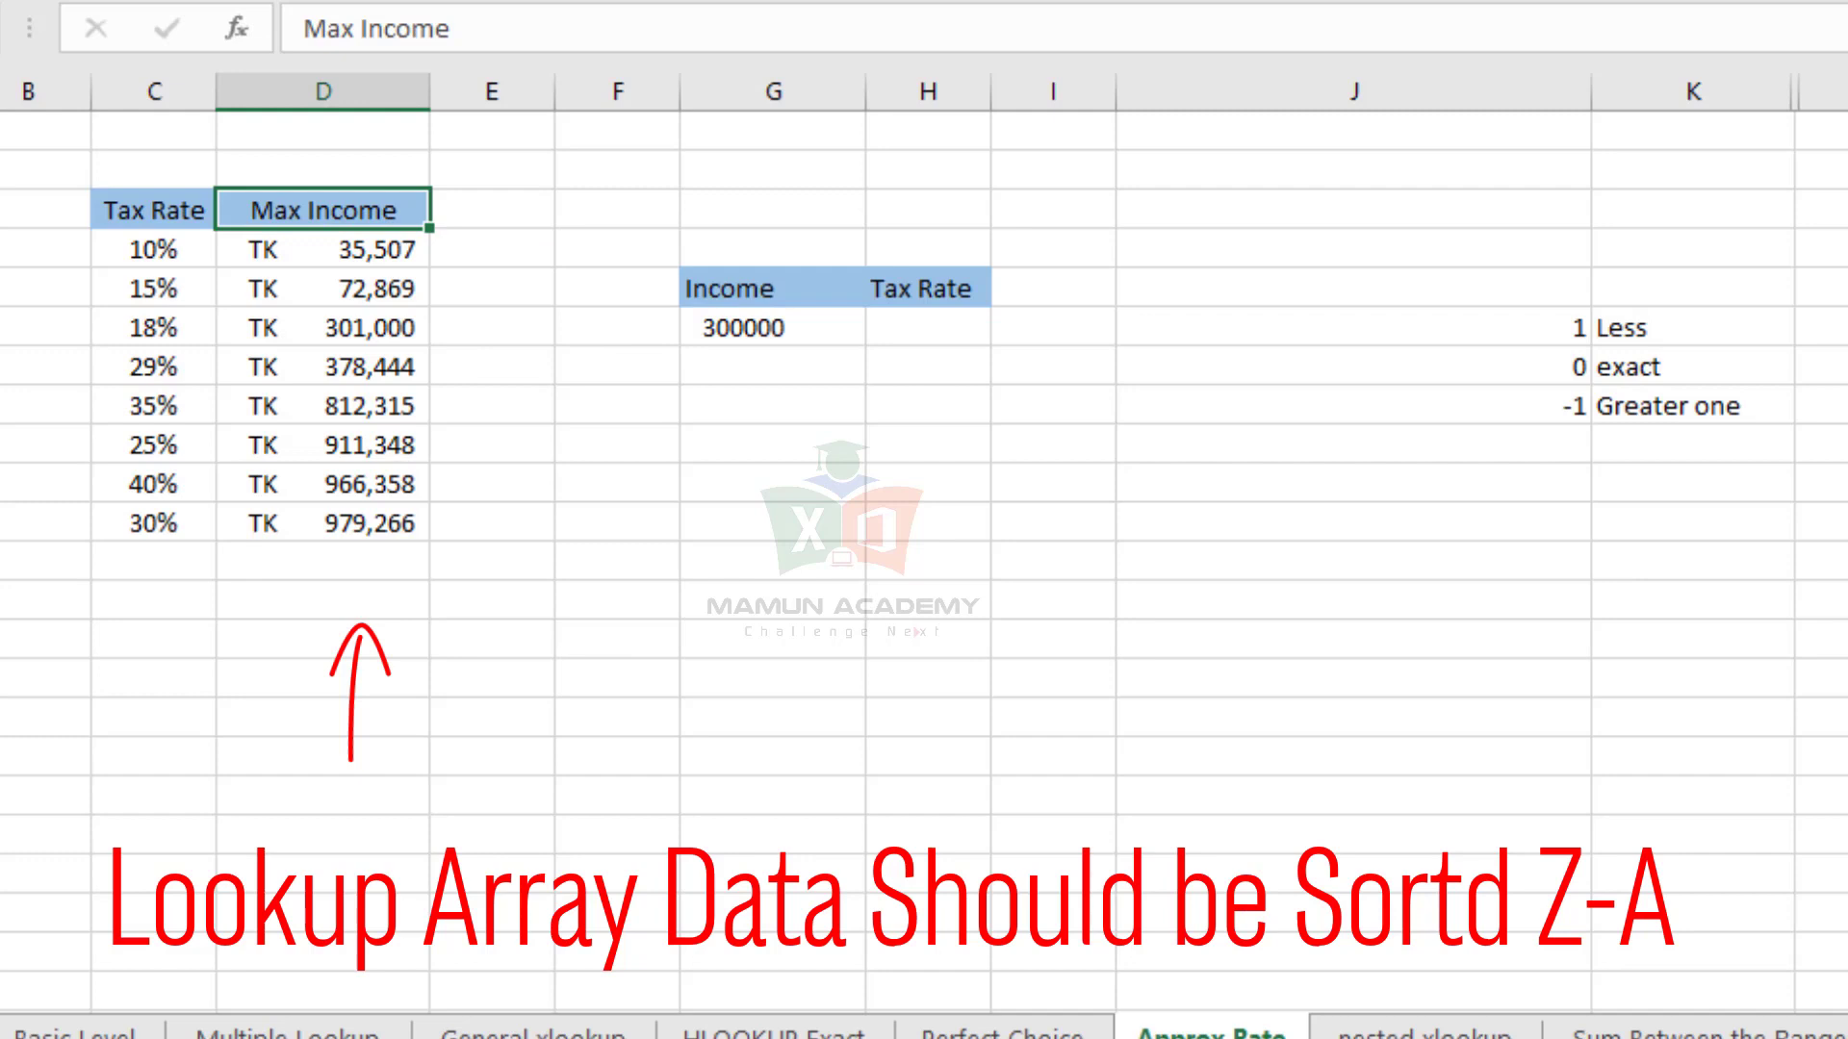
key("alt+a")
key("s")
key("d")
left_click_drag(372, 252, 381, 510)
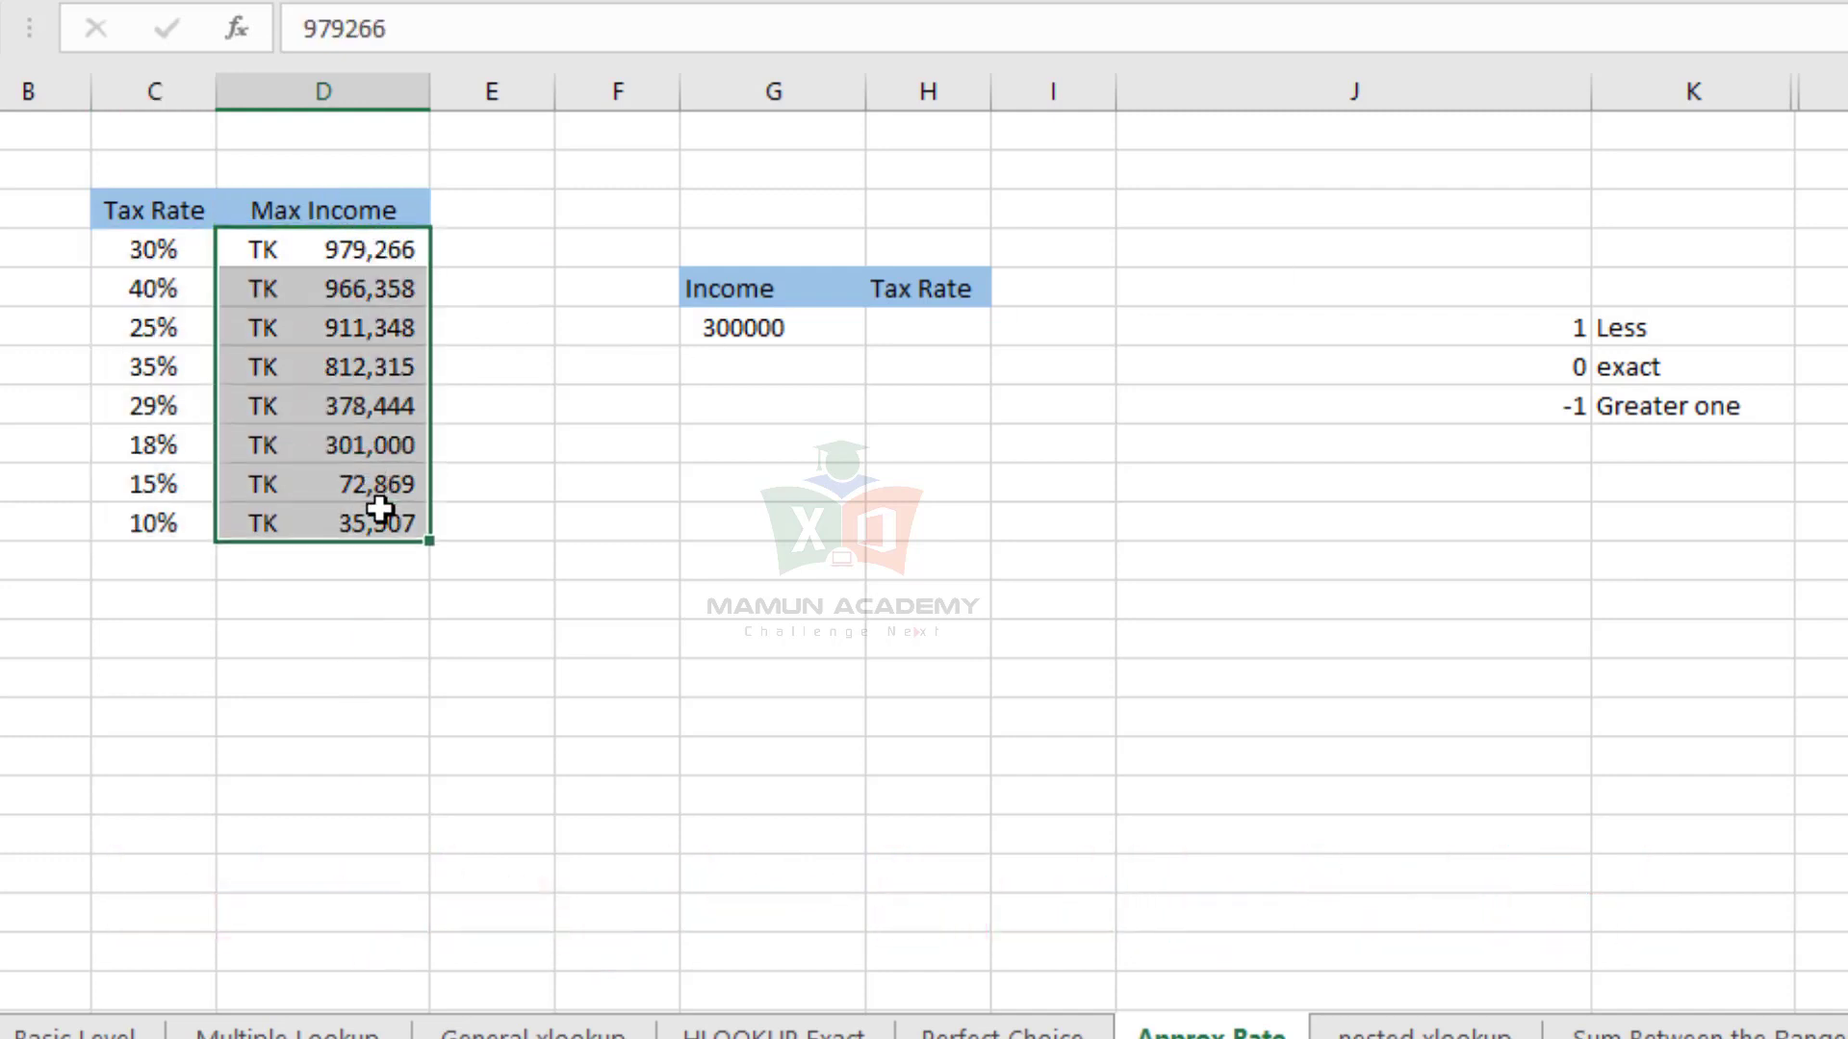
- Enter a MATCH formula in H6 that looks up G6 in D4:D11 with match type -1 (Greater than)
left_click(949, 326)
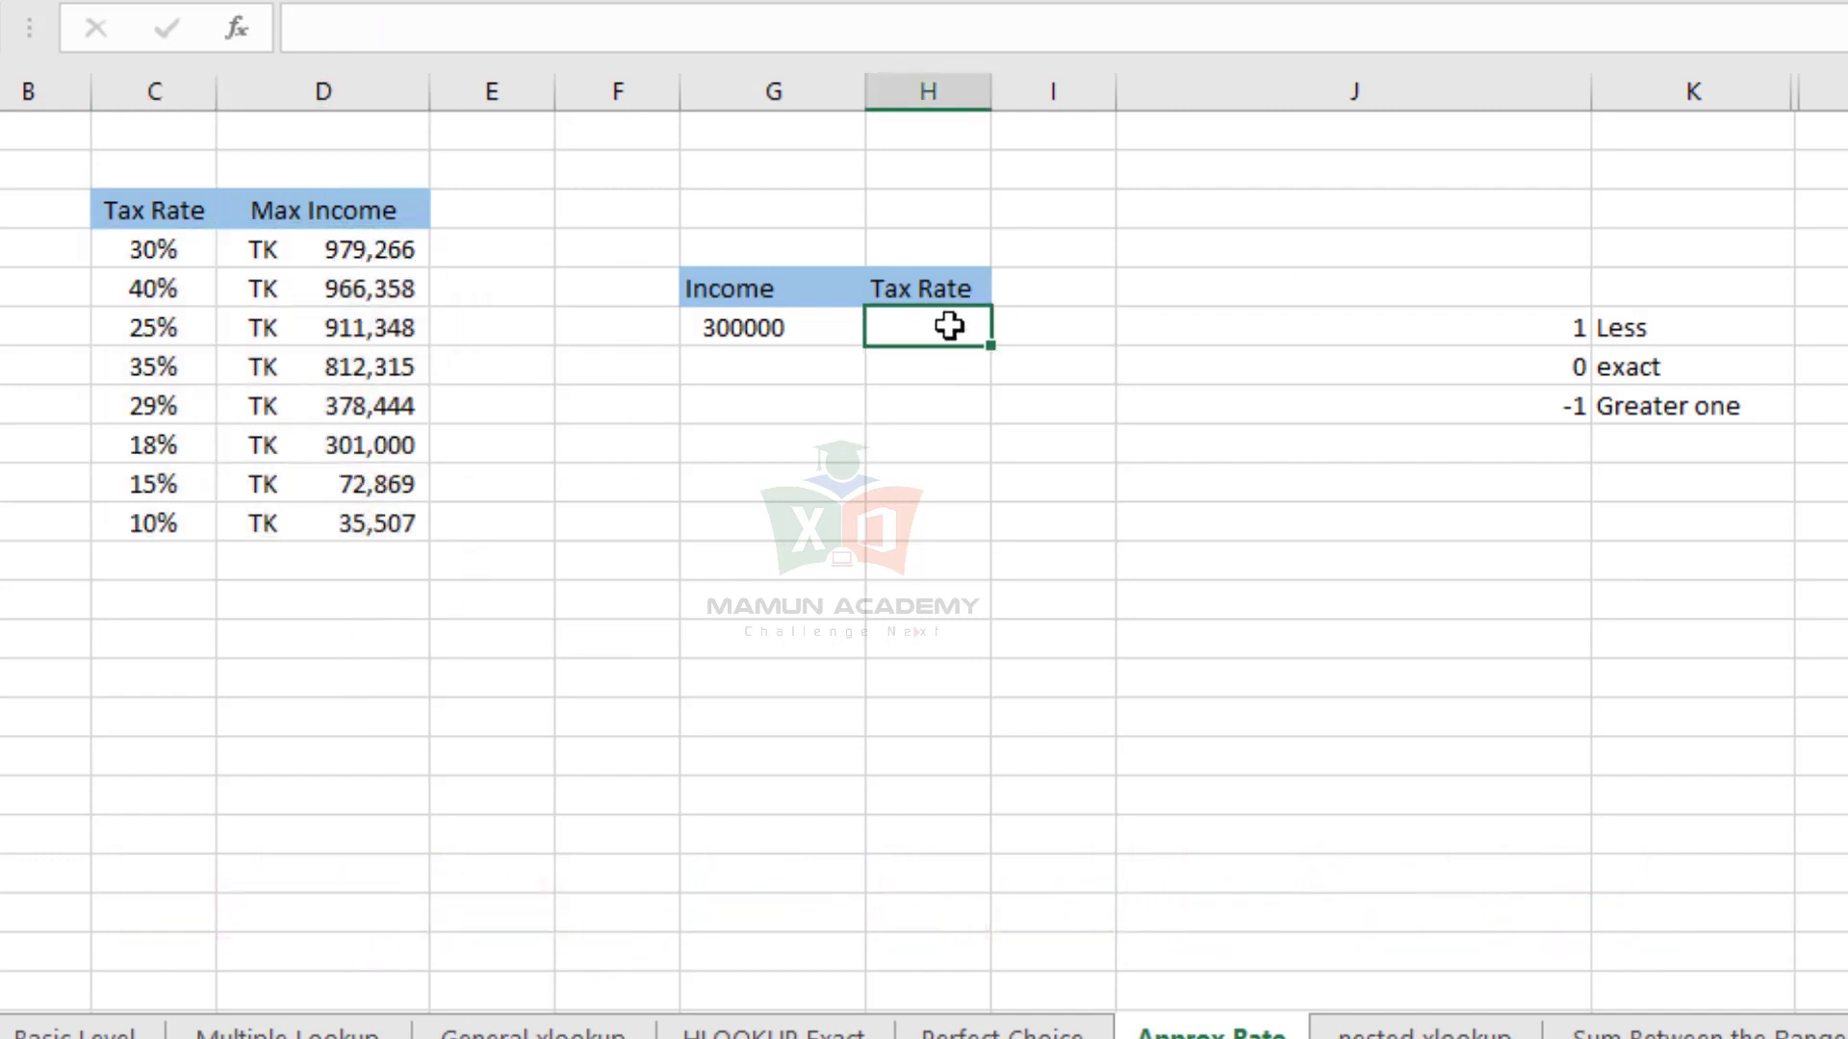
type("=mat")
key("Tab")
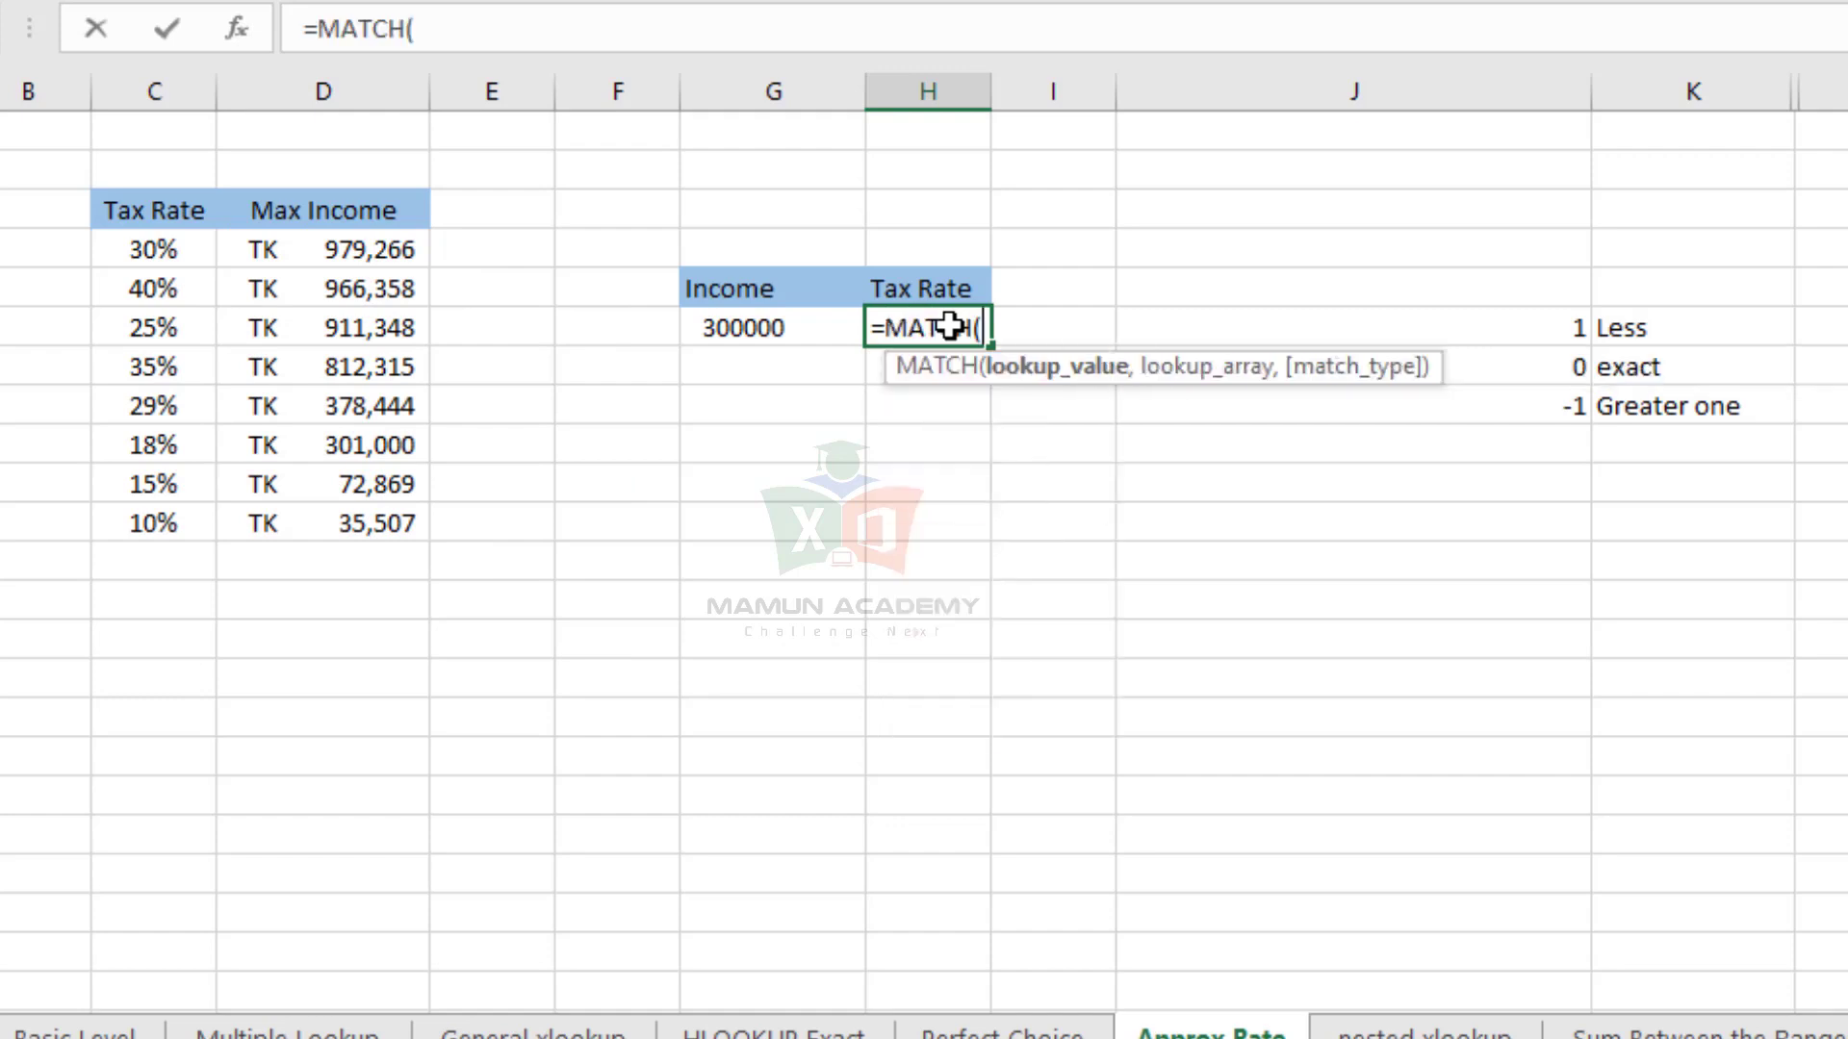
left_click(710, 332)
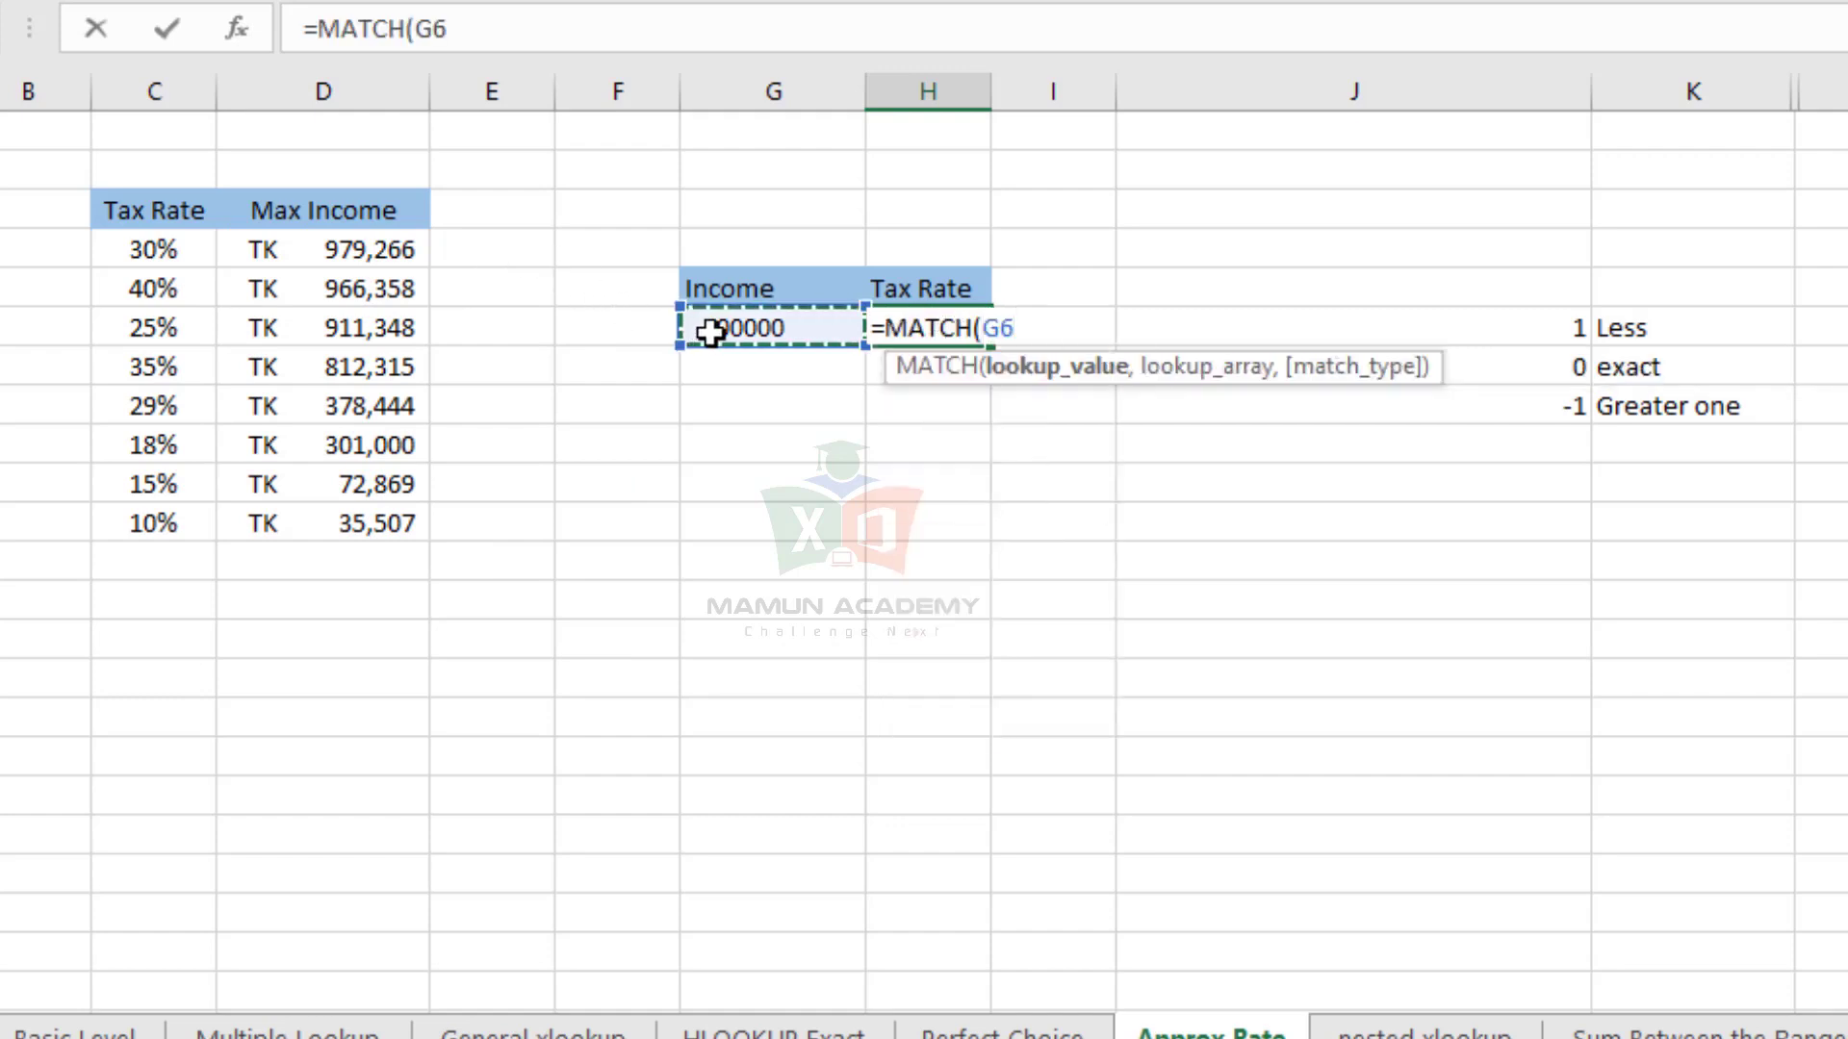
type(",")
left_click_drag(414, 245, 389, 525)
type(",")
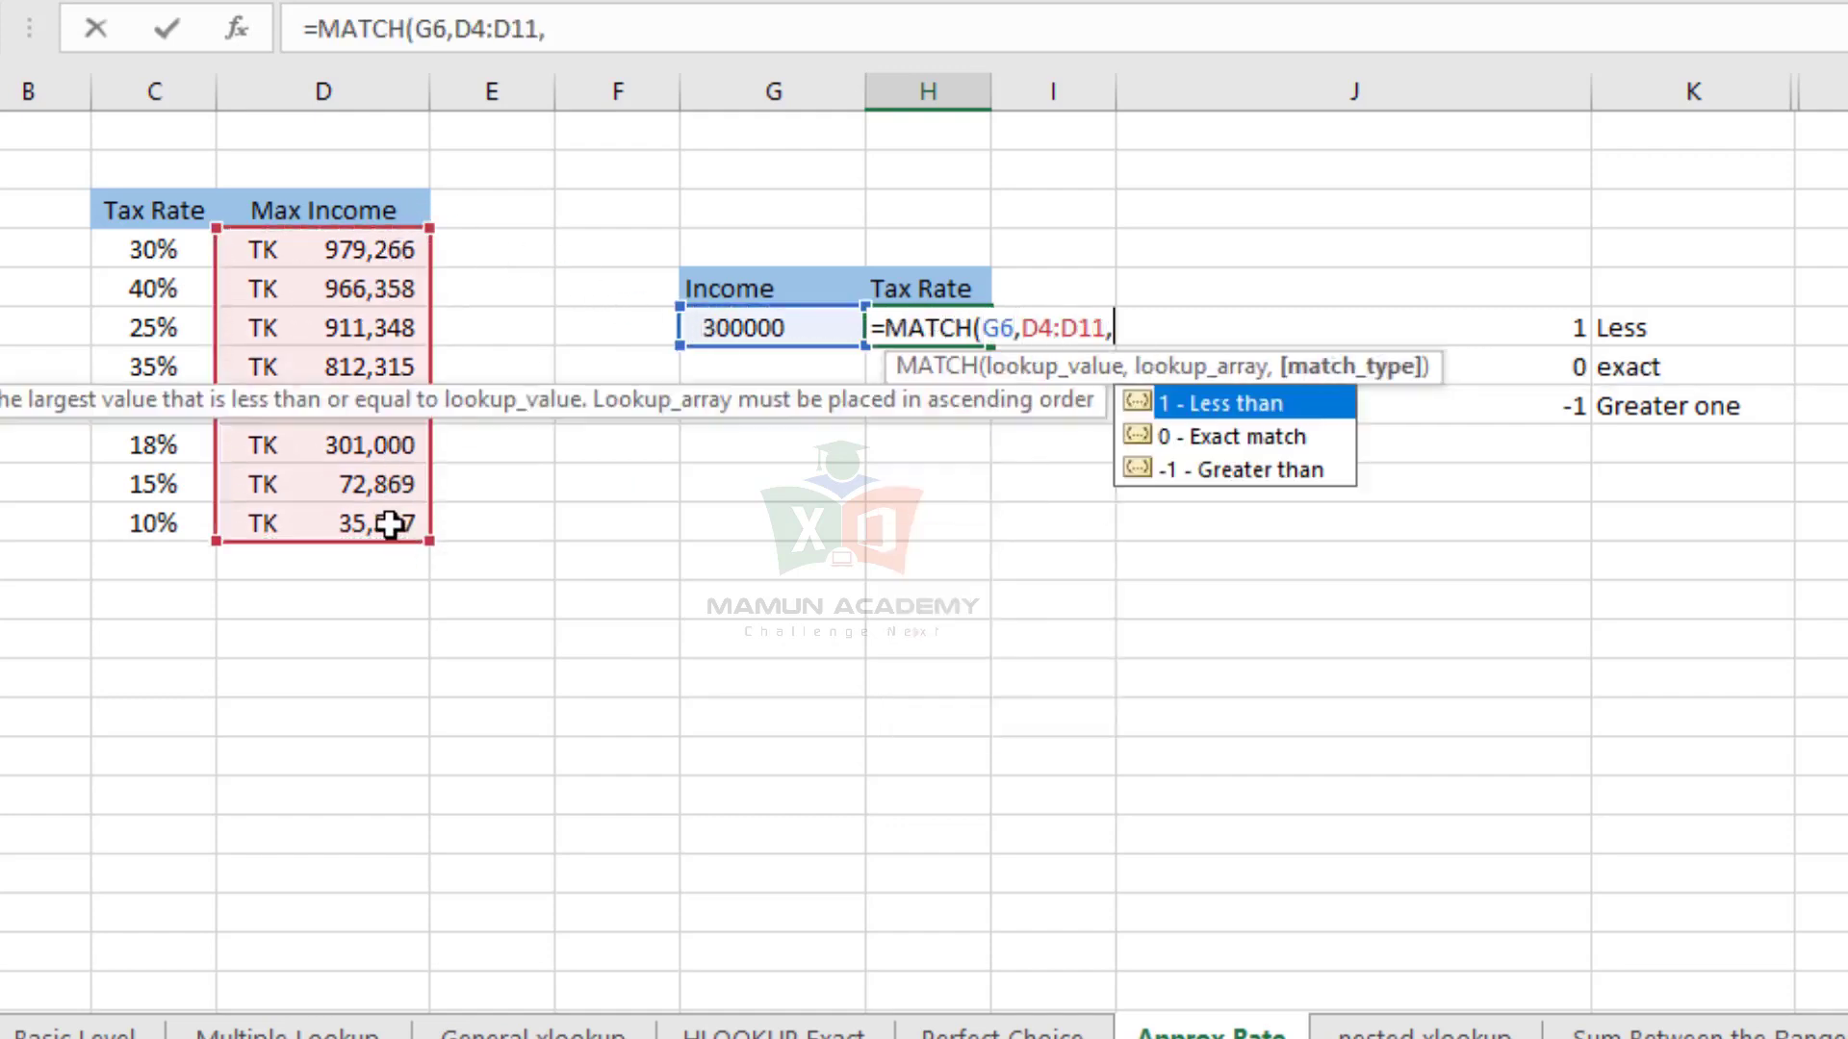
key("Down")
key("Down")
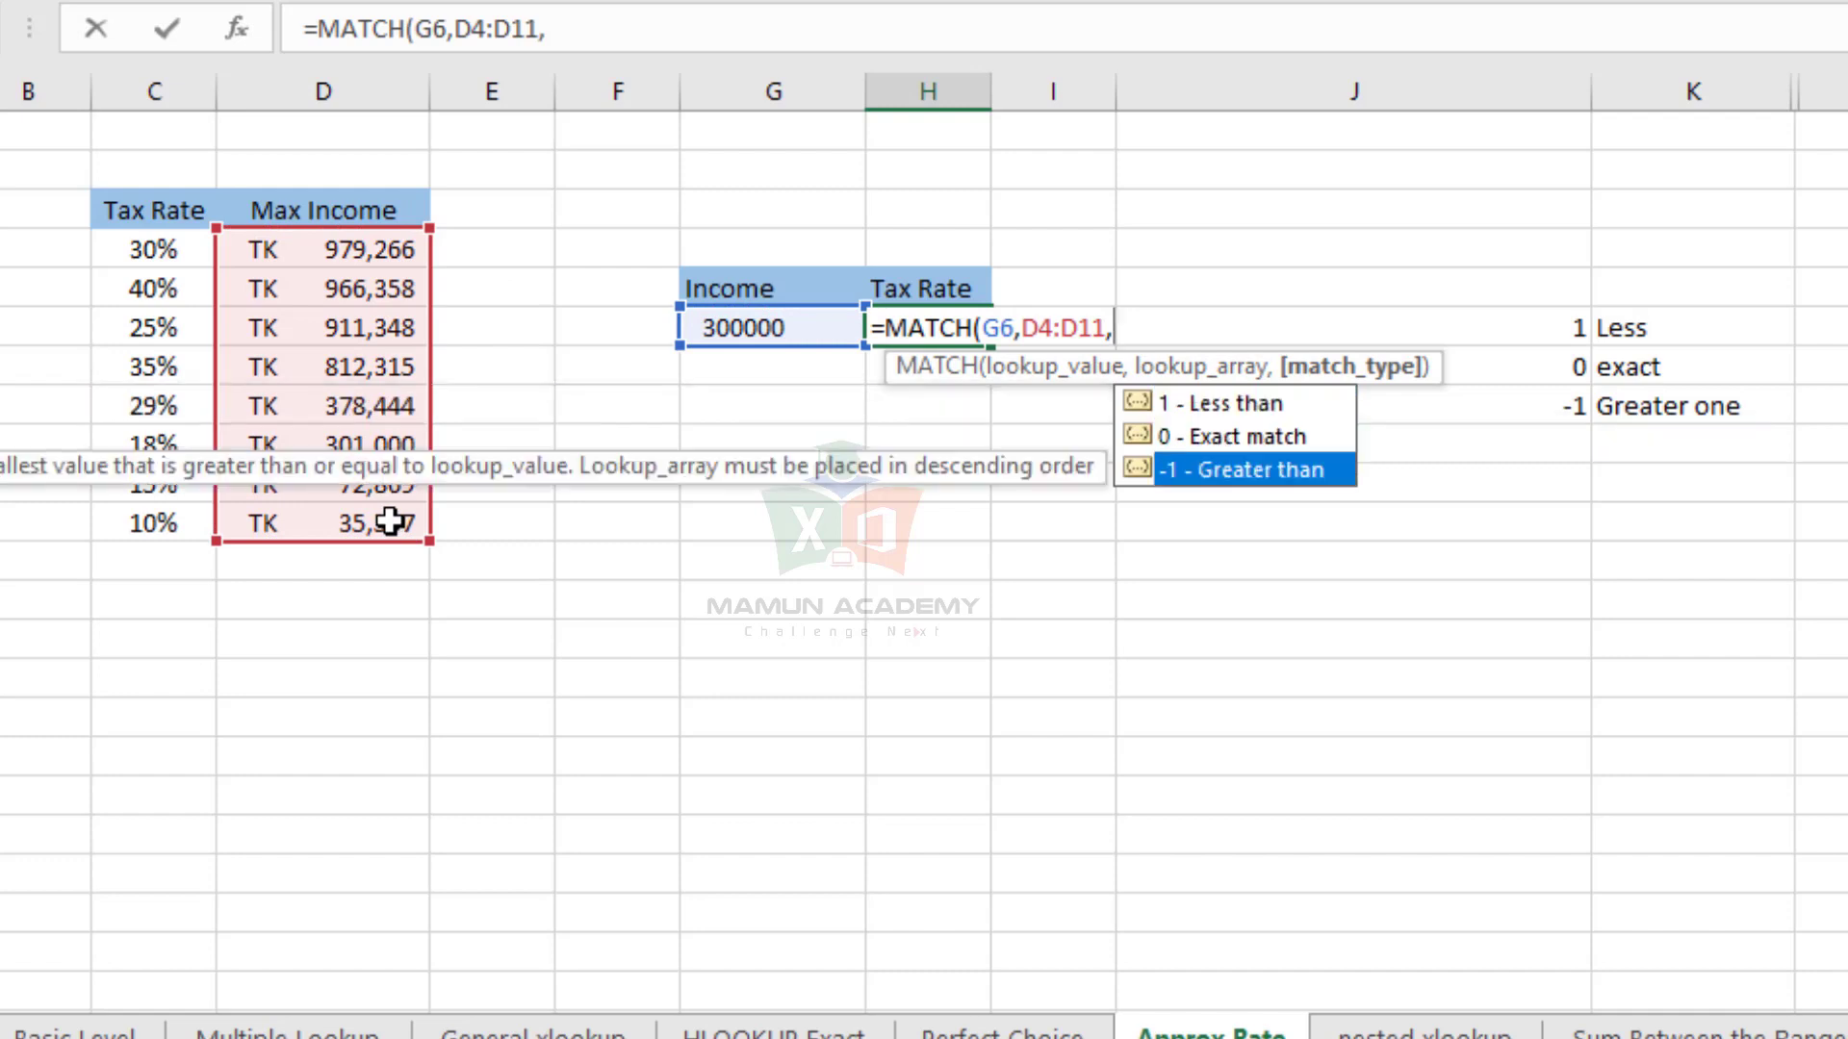
key("Tab")
type(")")
key("ctrl+Return")
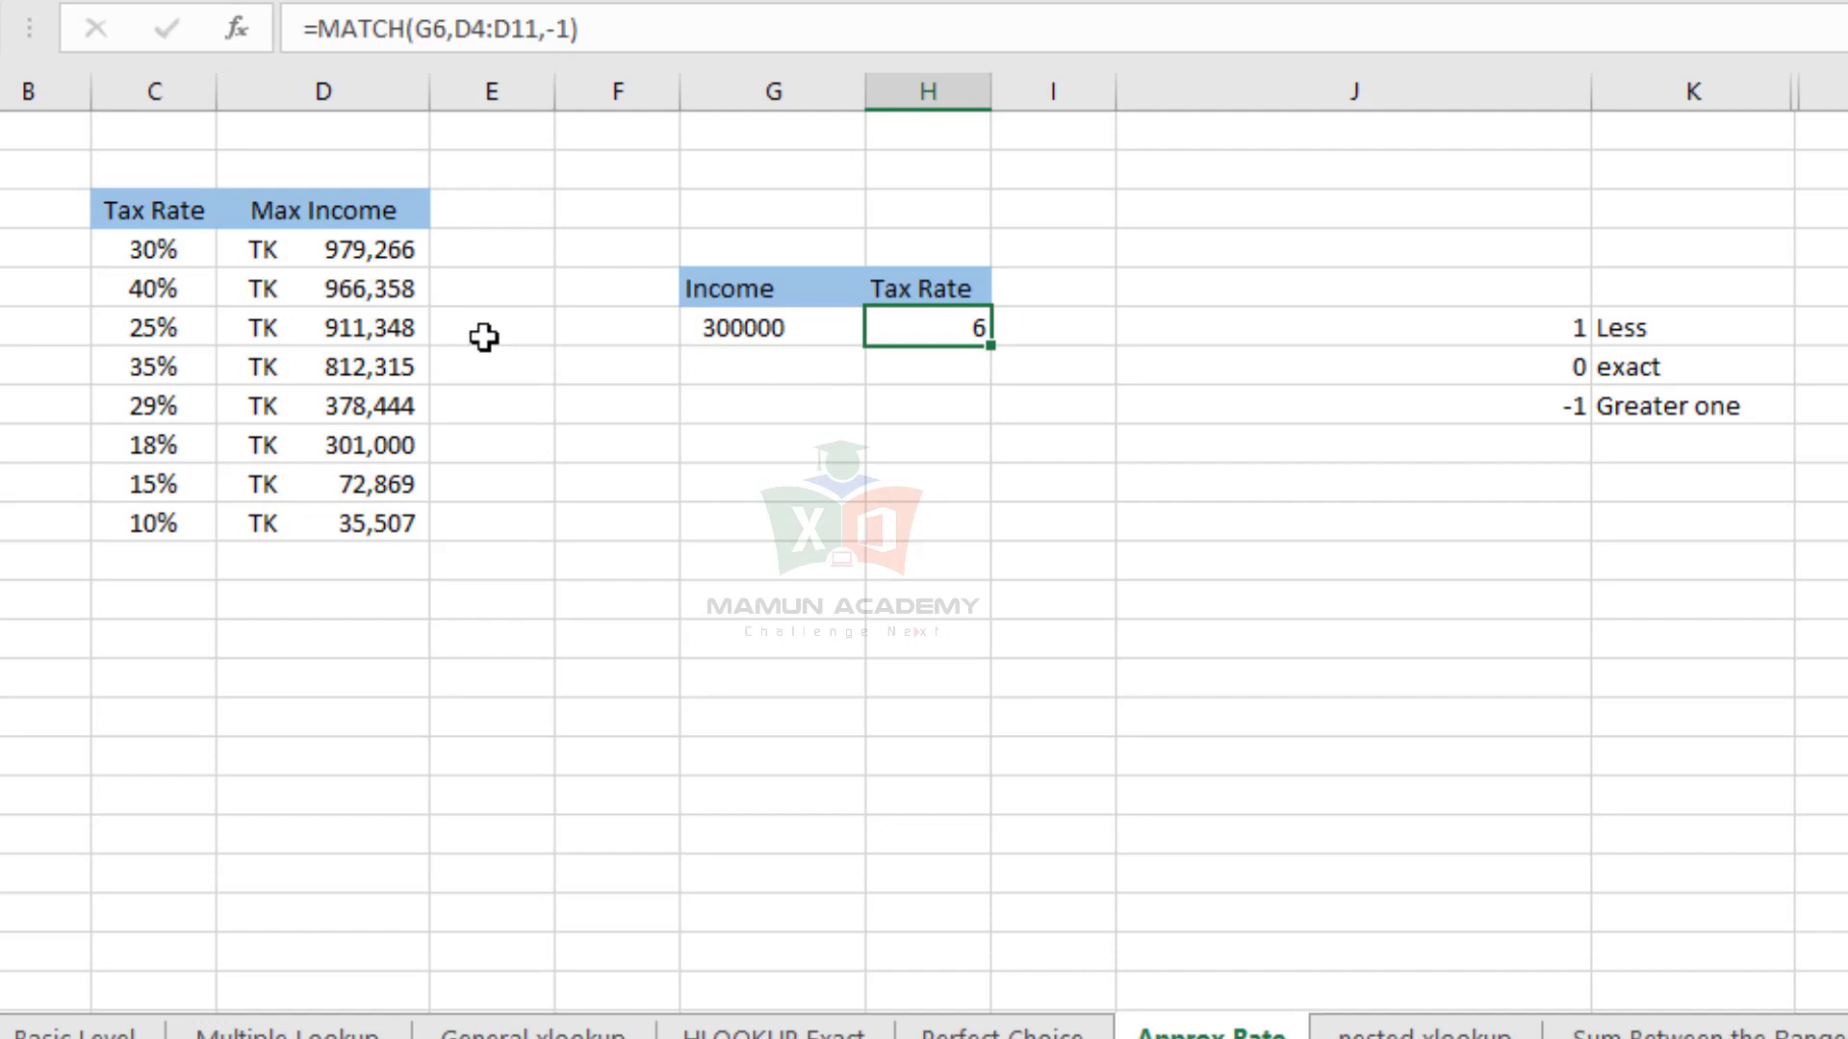
- Copy the TK currency format from Max Income cell D6 to the income in G6
left_click(375, 320)
key("alt+h")
key("f")
key("p")
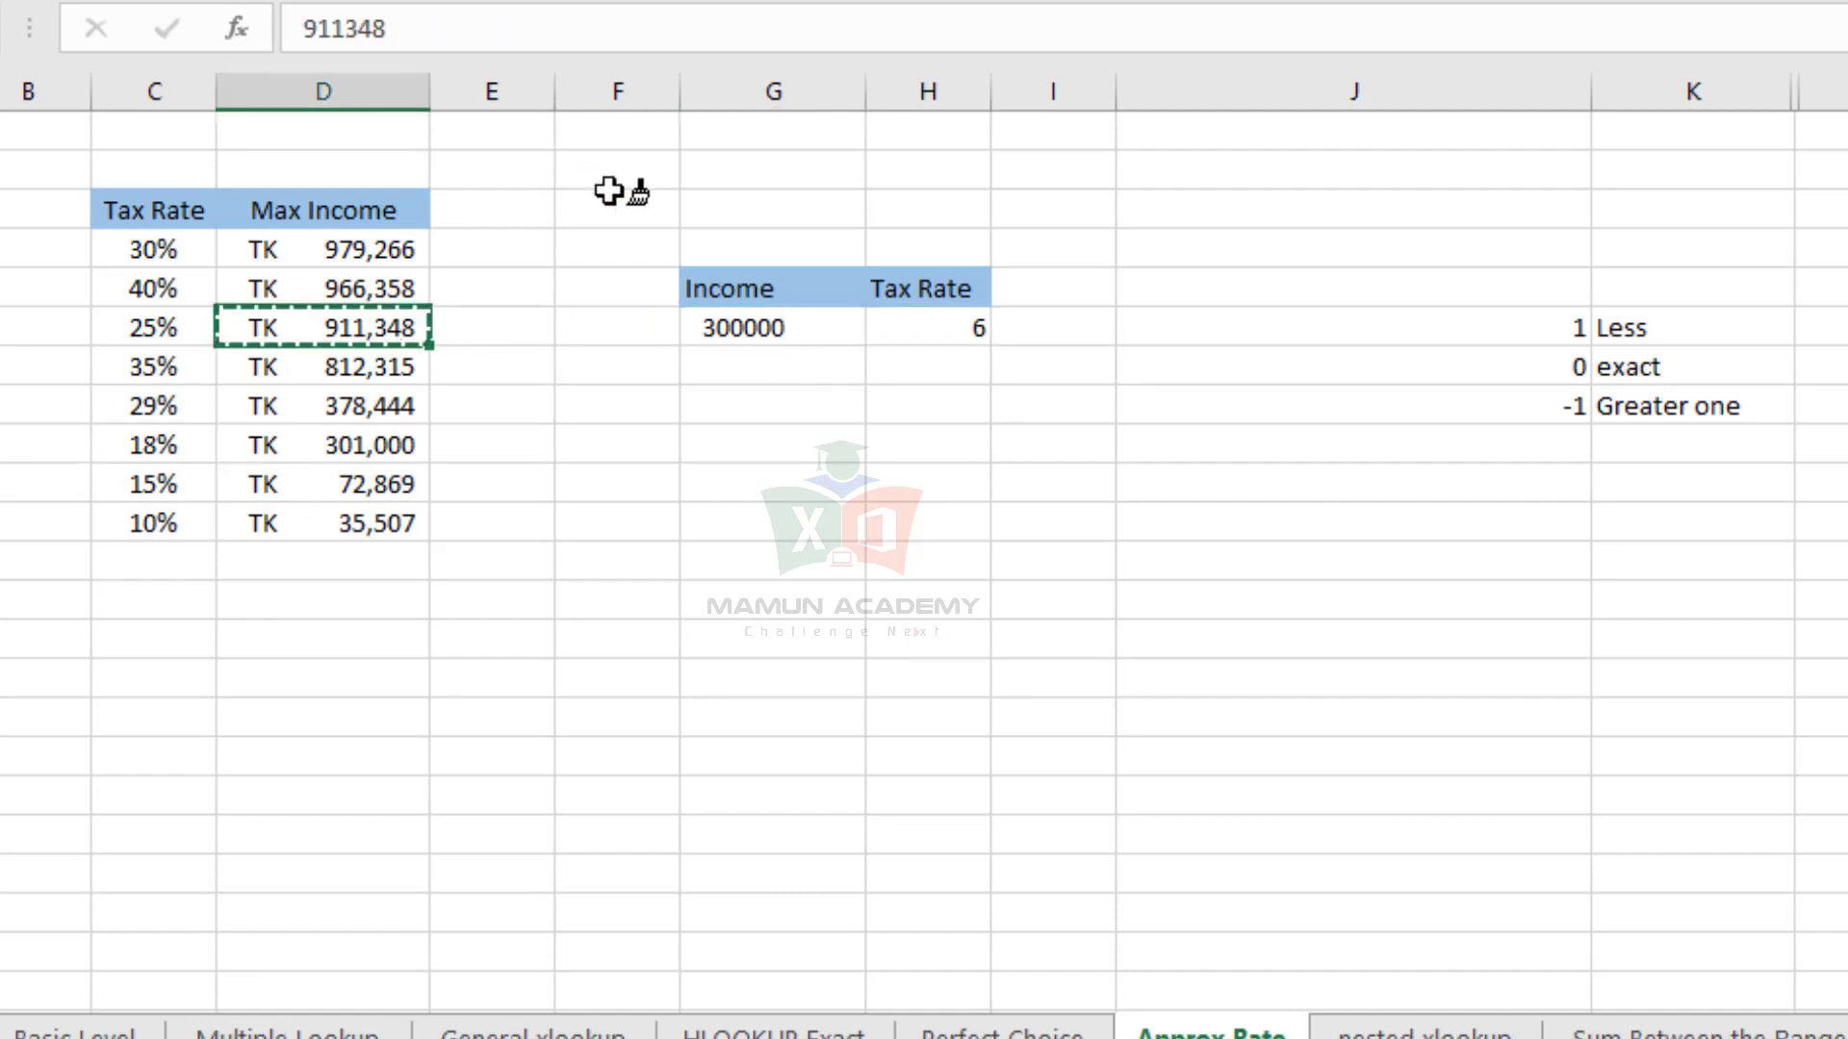
left_click(743, 330)
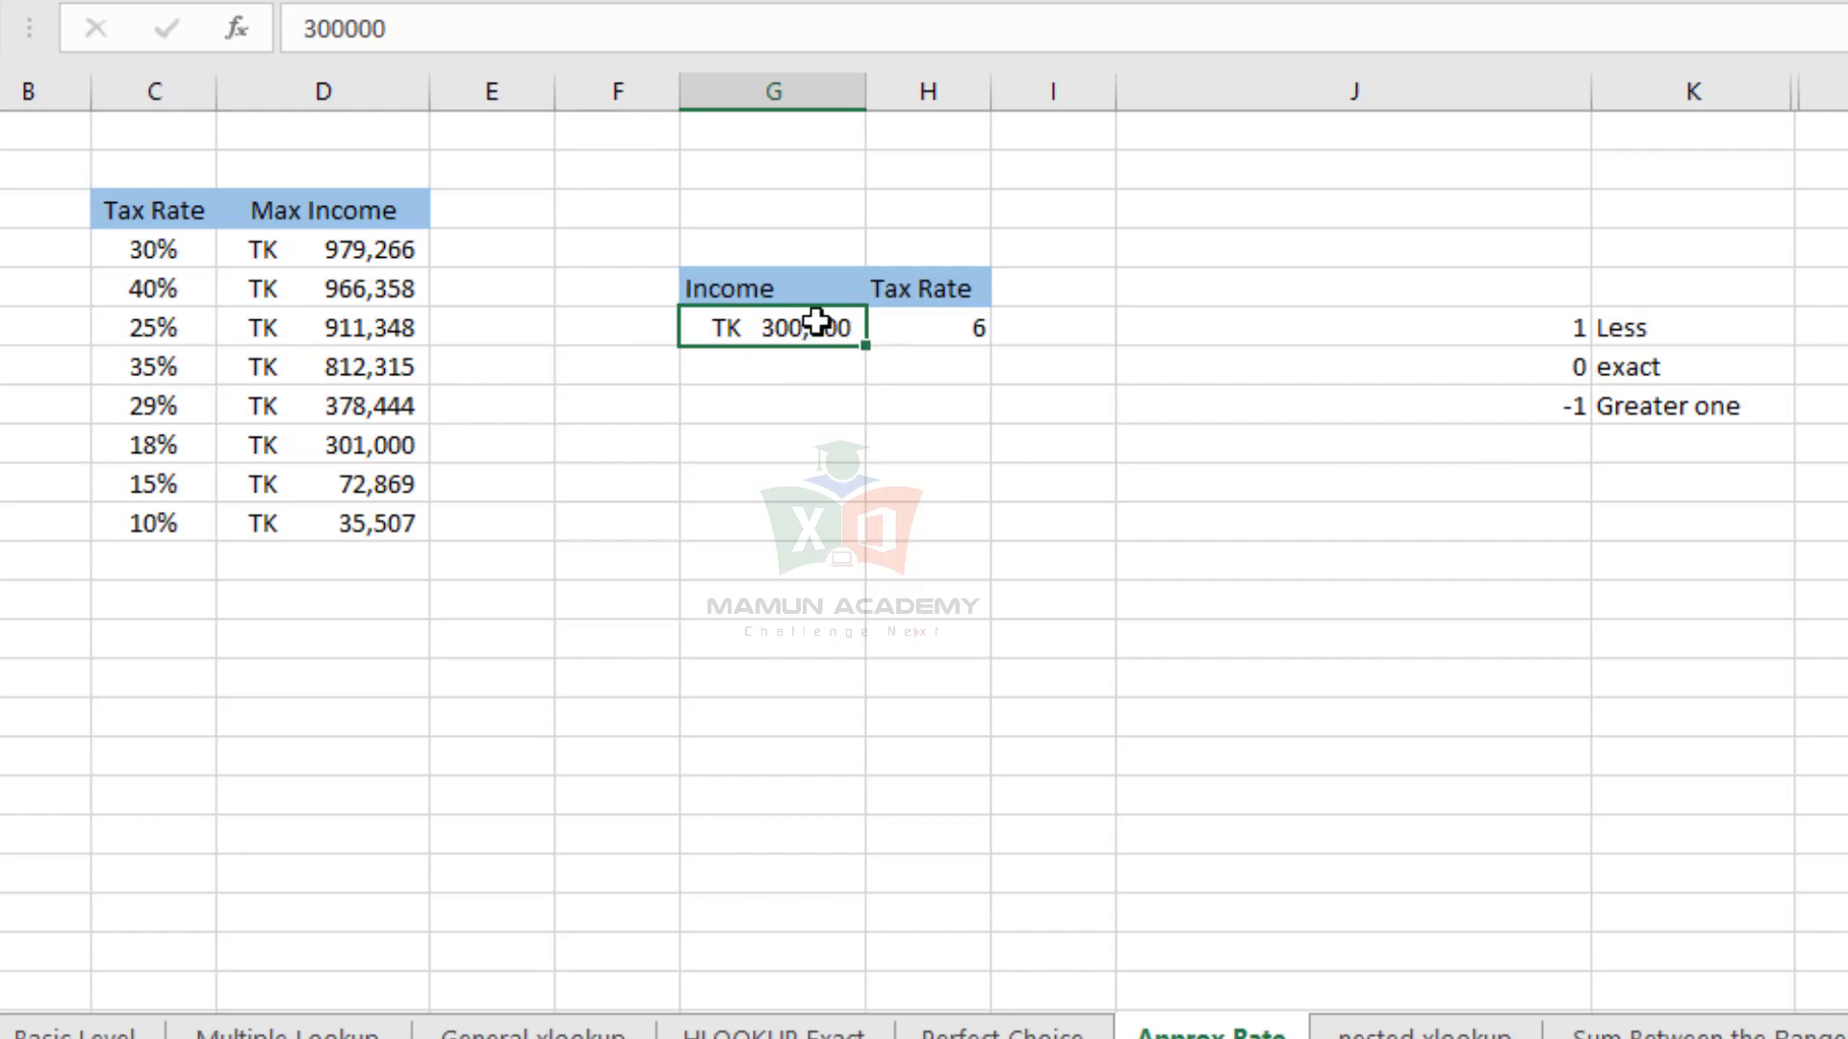
- Number the tax table rows 1 to 8 in E4:E11 beside the Max Income values
left_click(355, 419)
left_click(445, 251)
left_click(460, 325)
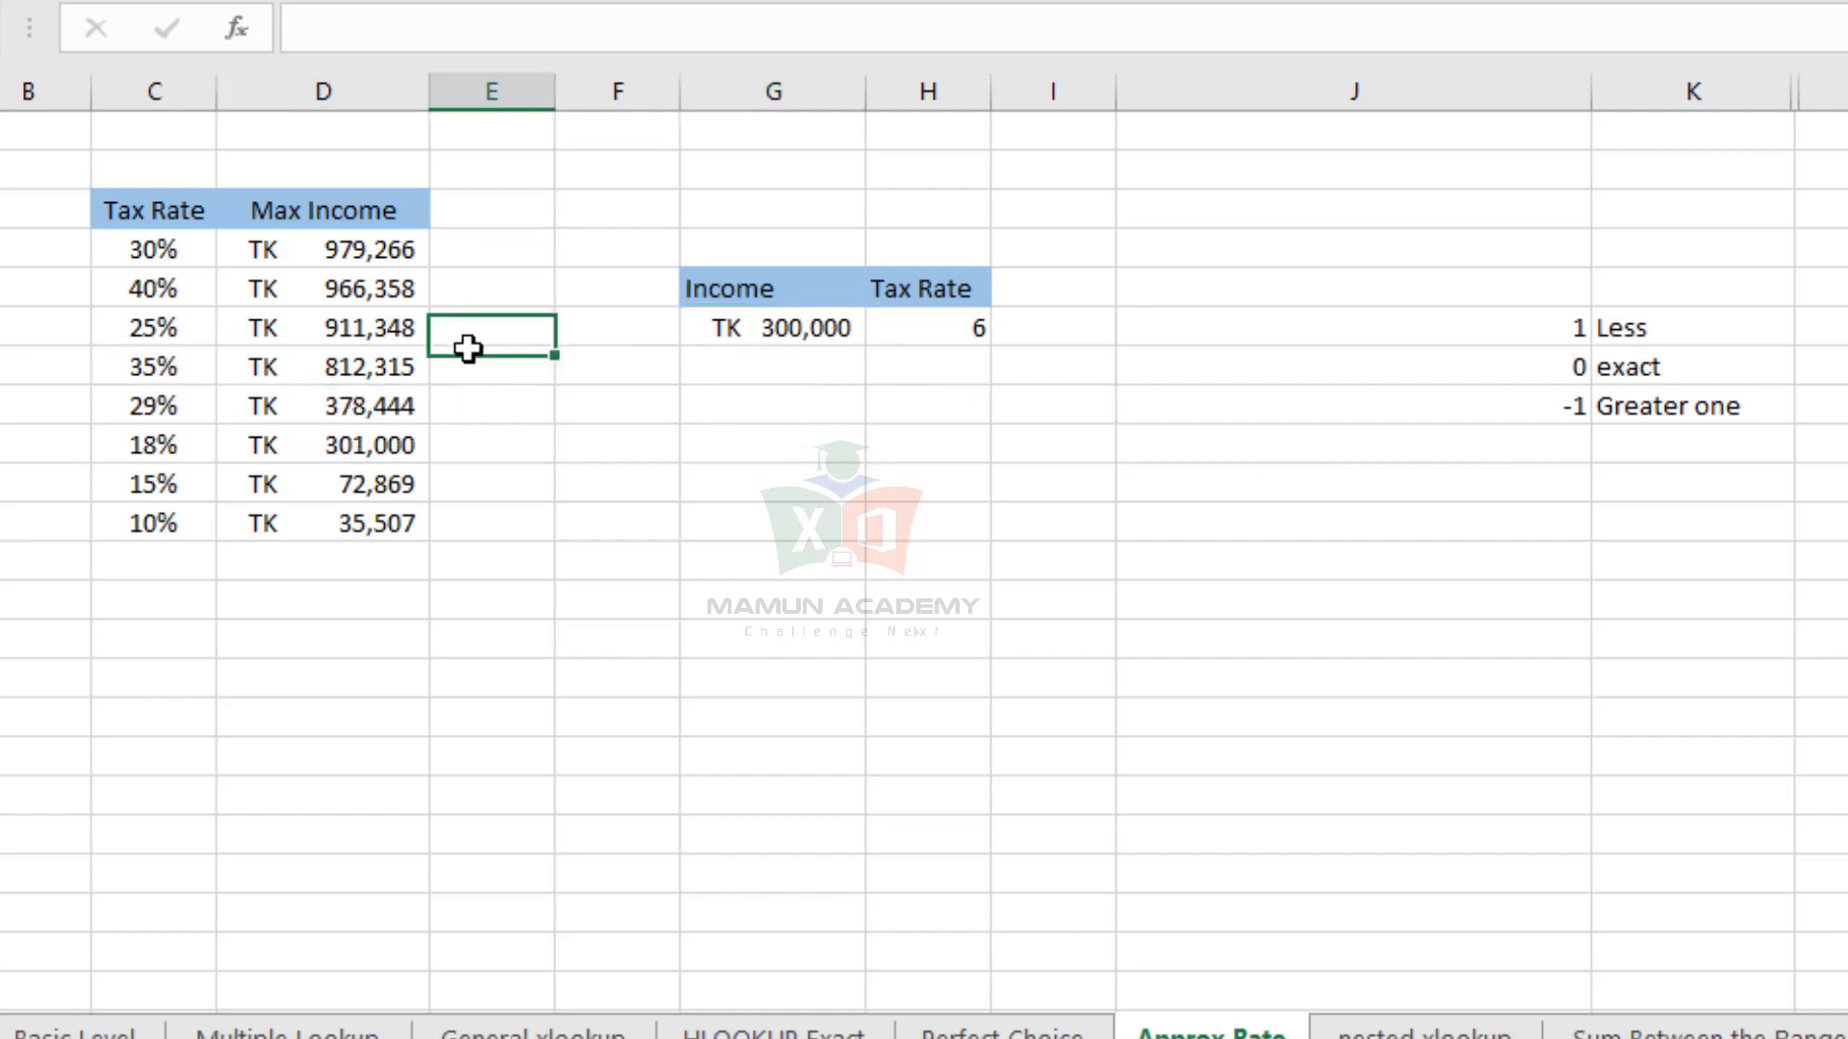
left_click(470, 251)
type("1")
key("Return")
type("2")
key("Return")
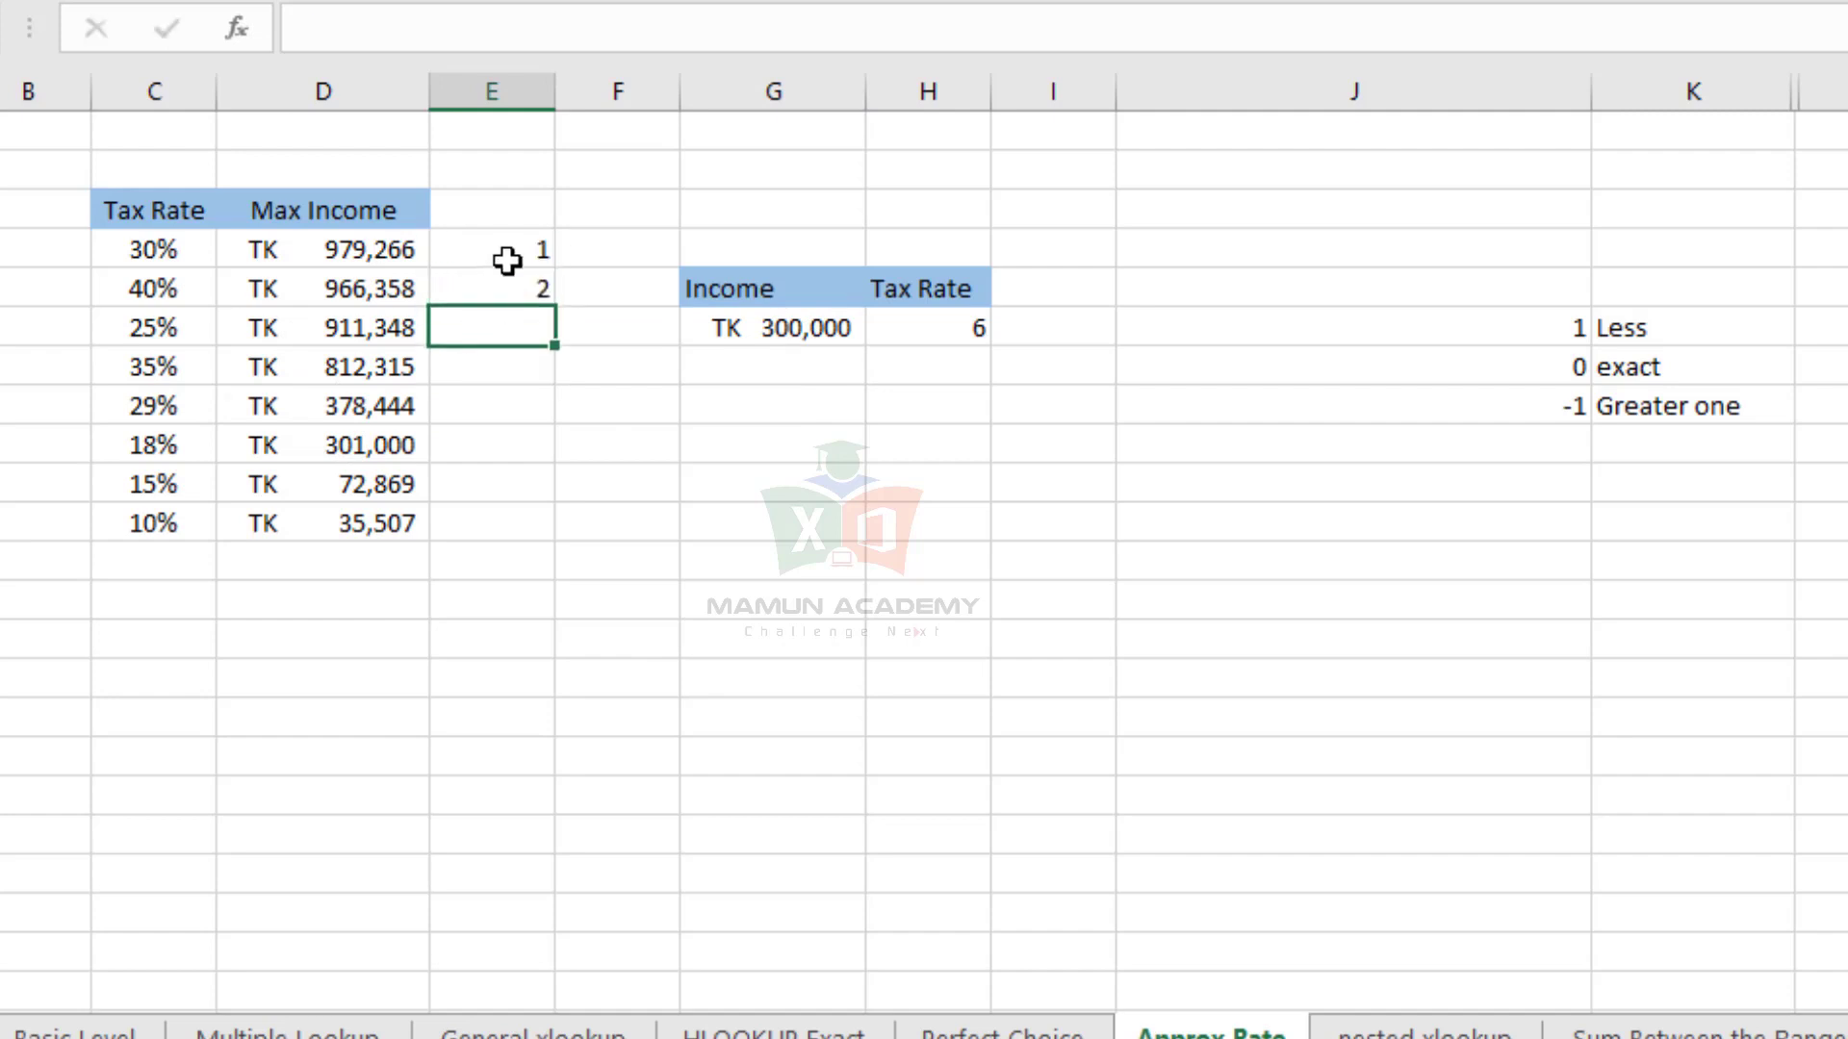
left_click_drag(507, 260, 553, 535)
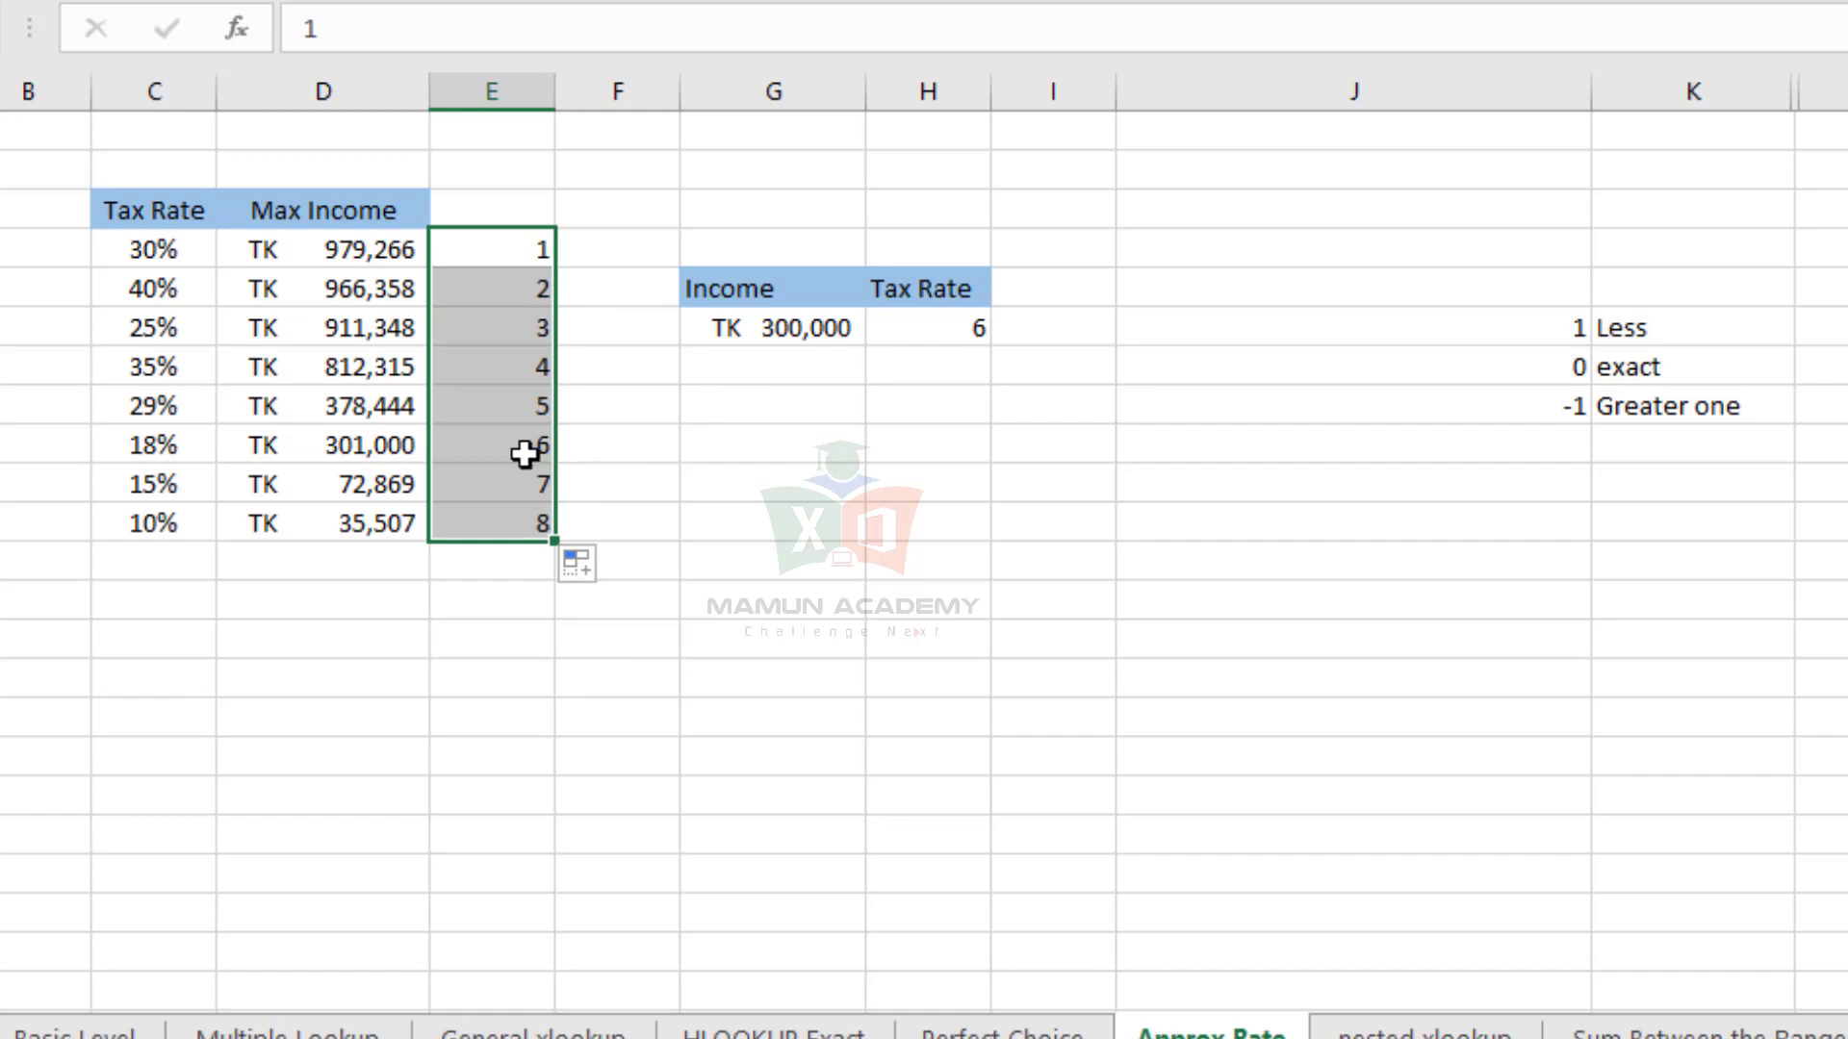
- Compare the income in G6 with the Max Income values at positions 6 and 5
left_click_drag(524, 454, 371, 453)
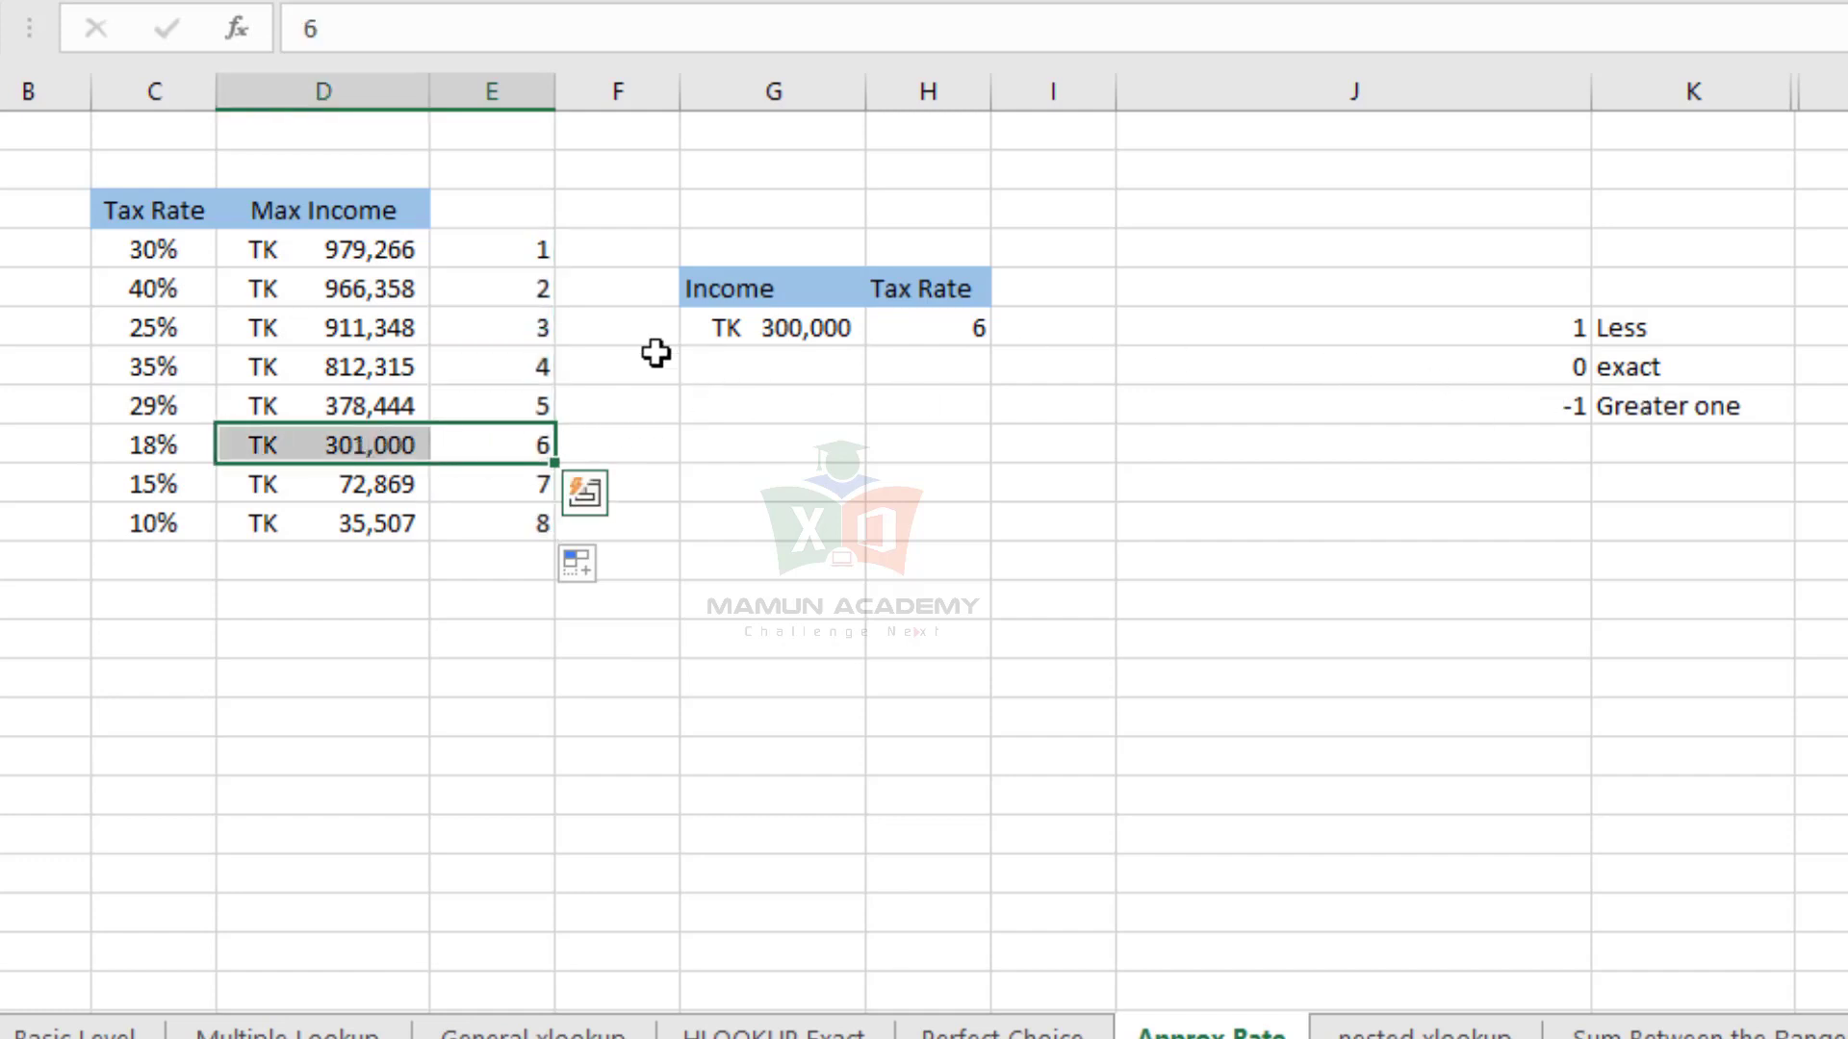
left_click(782, 333)
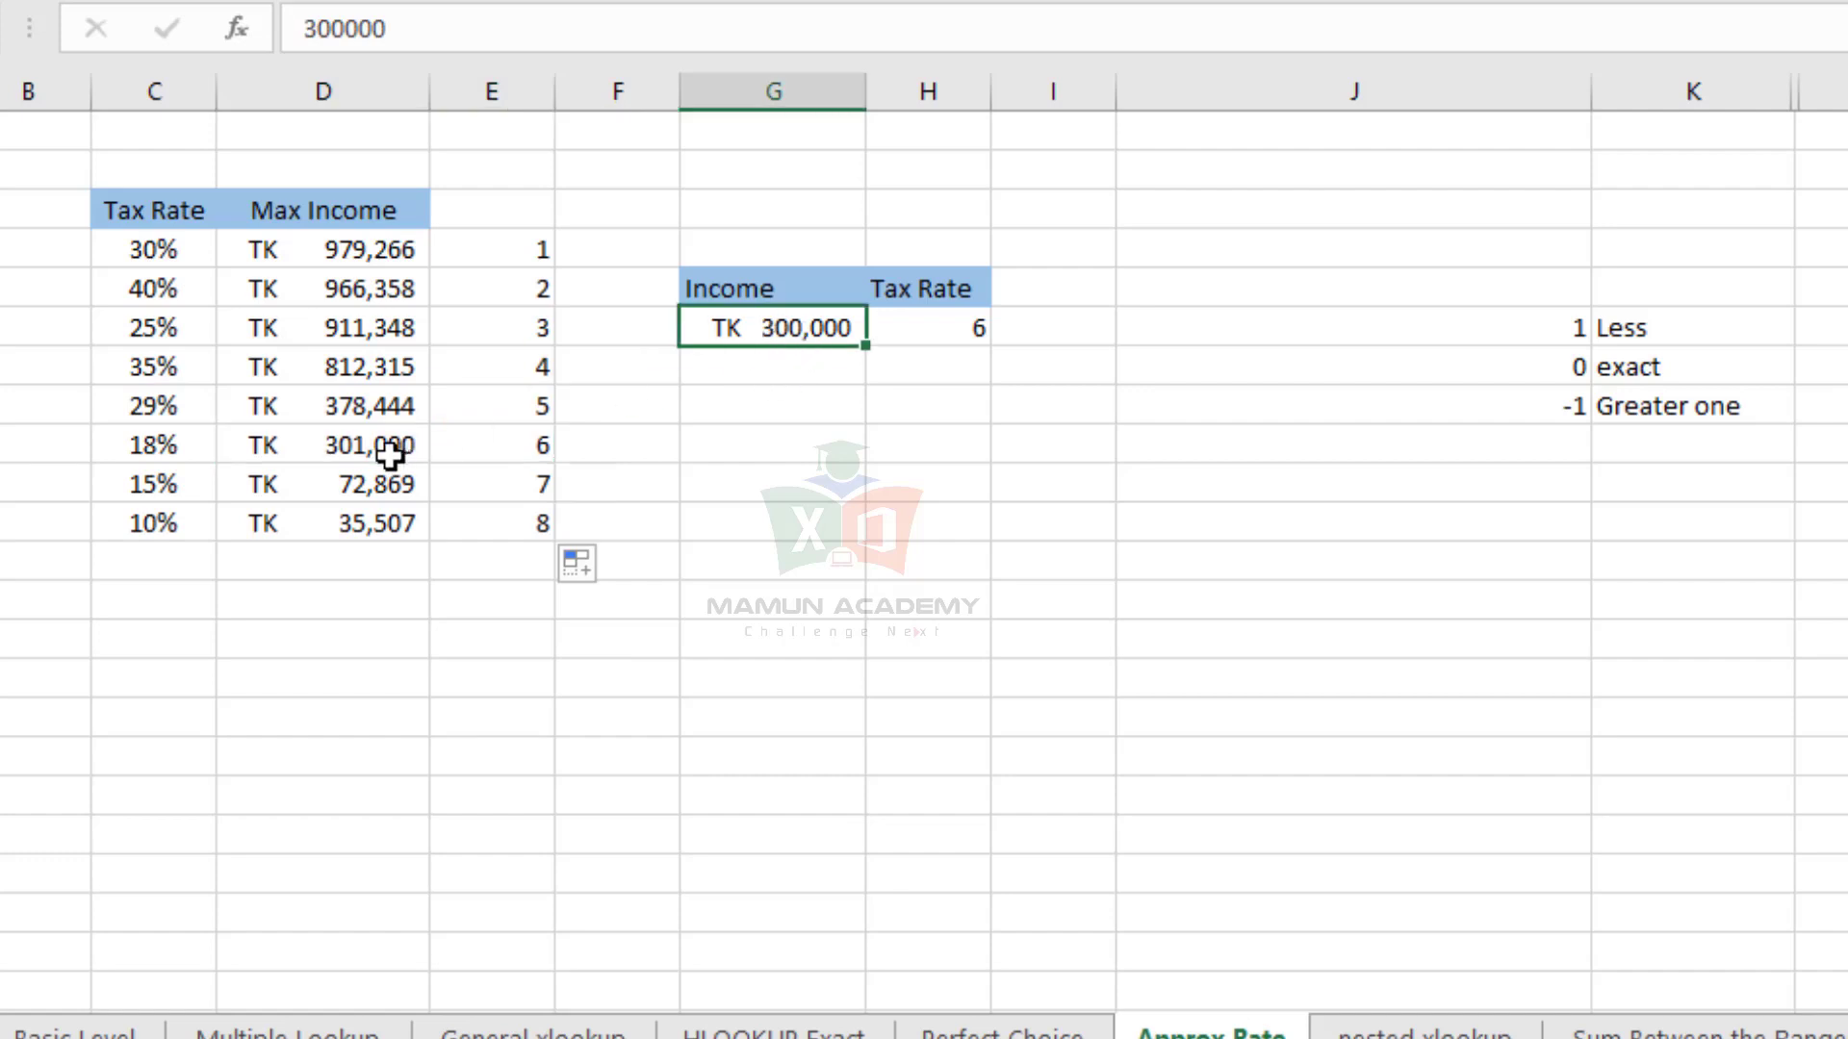
left_click(356, 408)
left_click(789, 324)
left_click(403, 408)
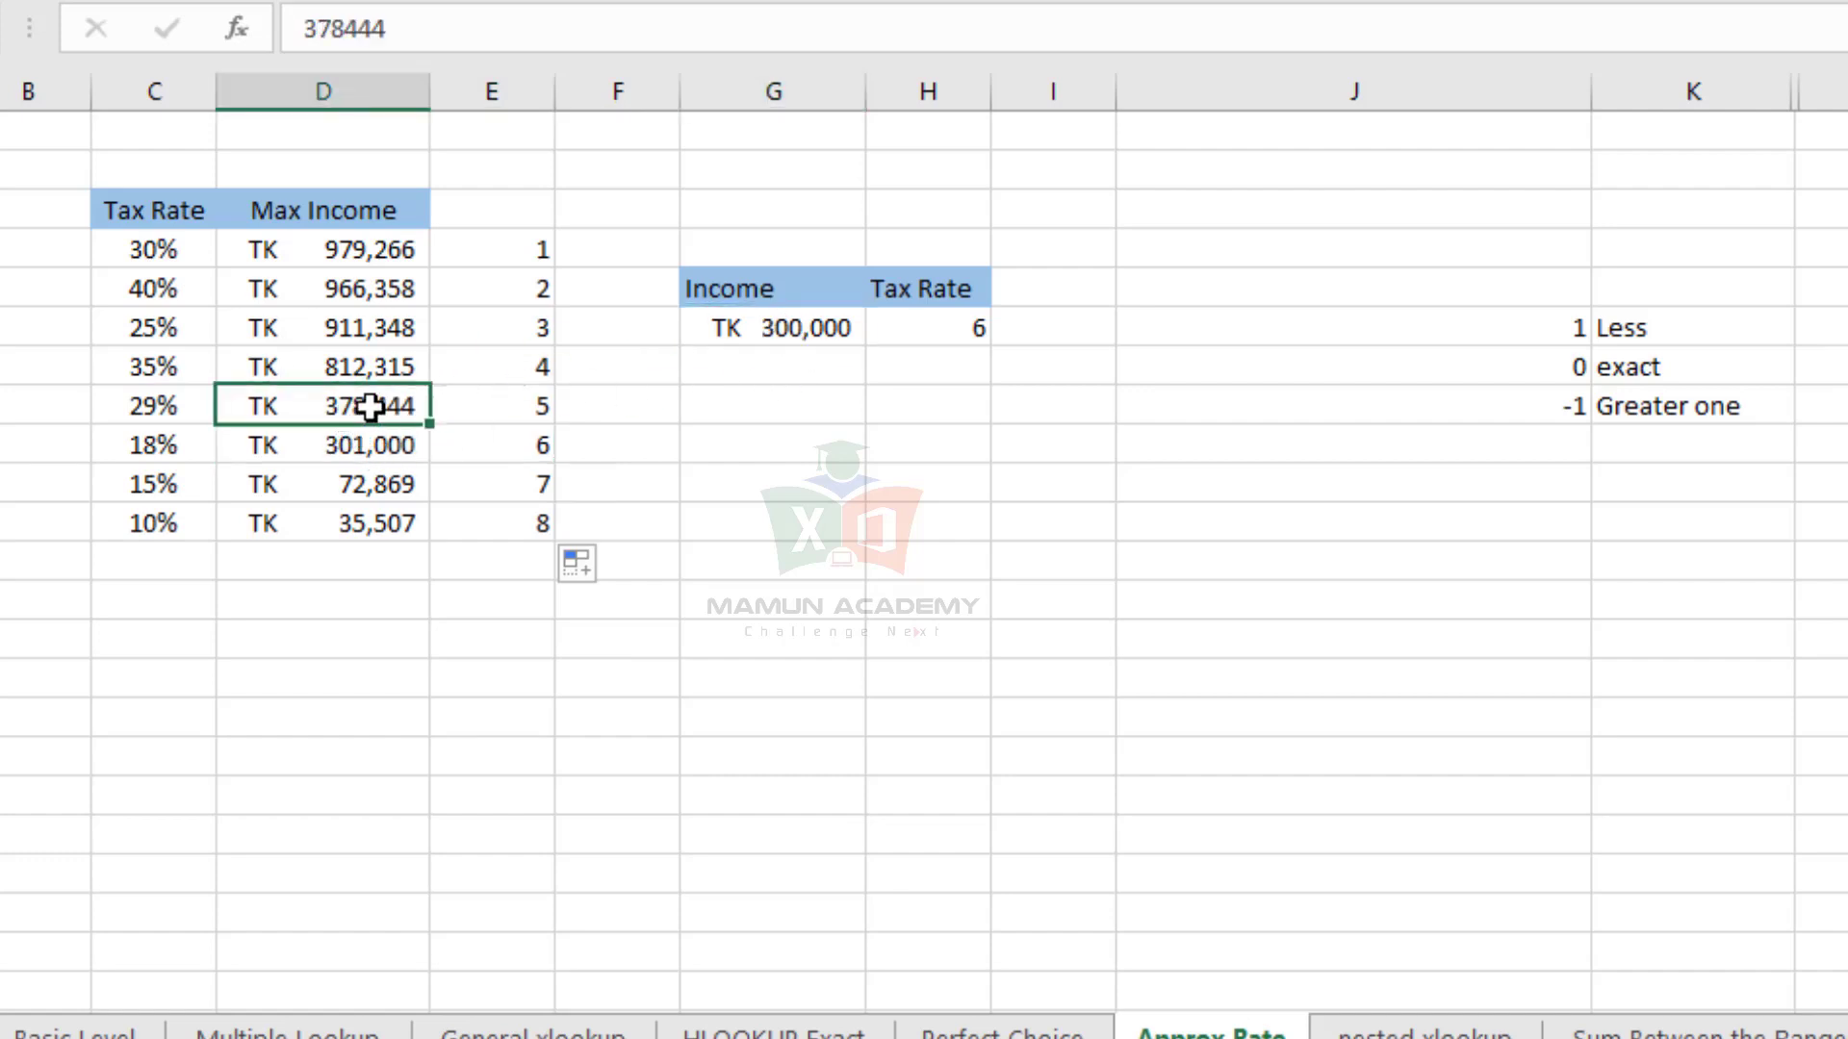
- Set the income in G6 to 379000 and compare it with the Max Income at position 4
left_click(773, 333)
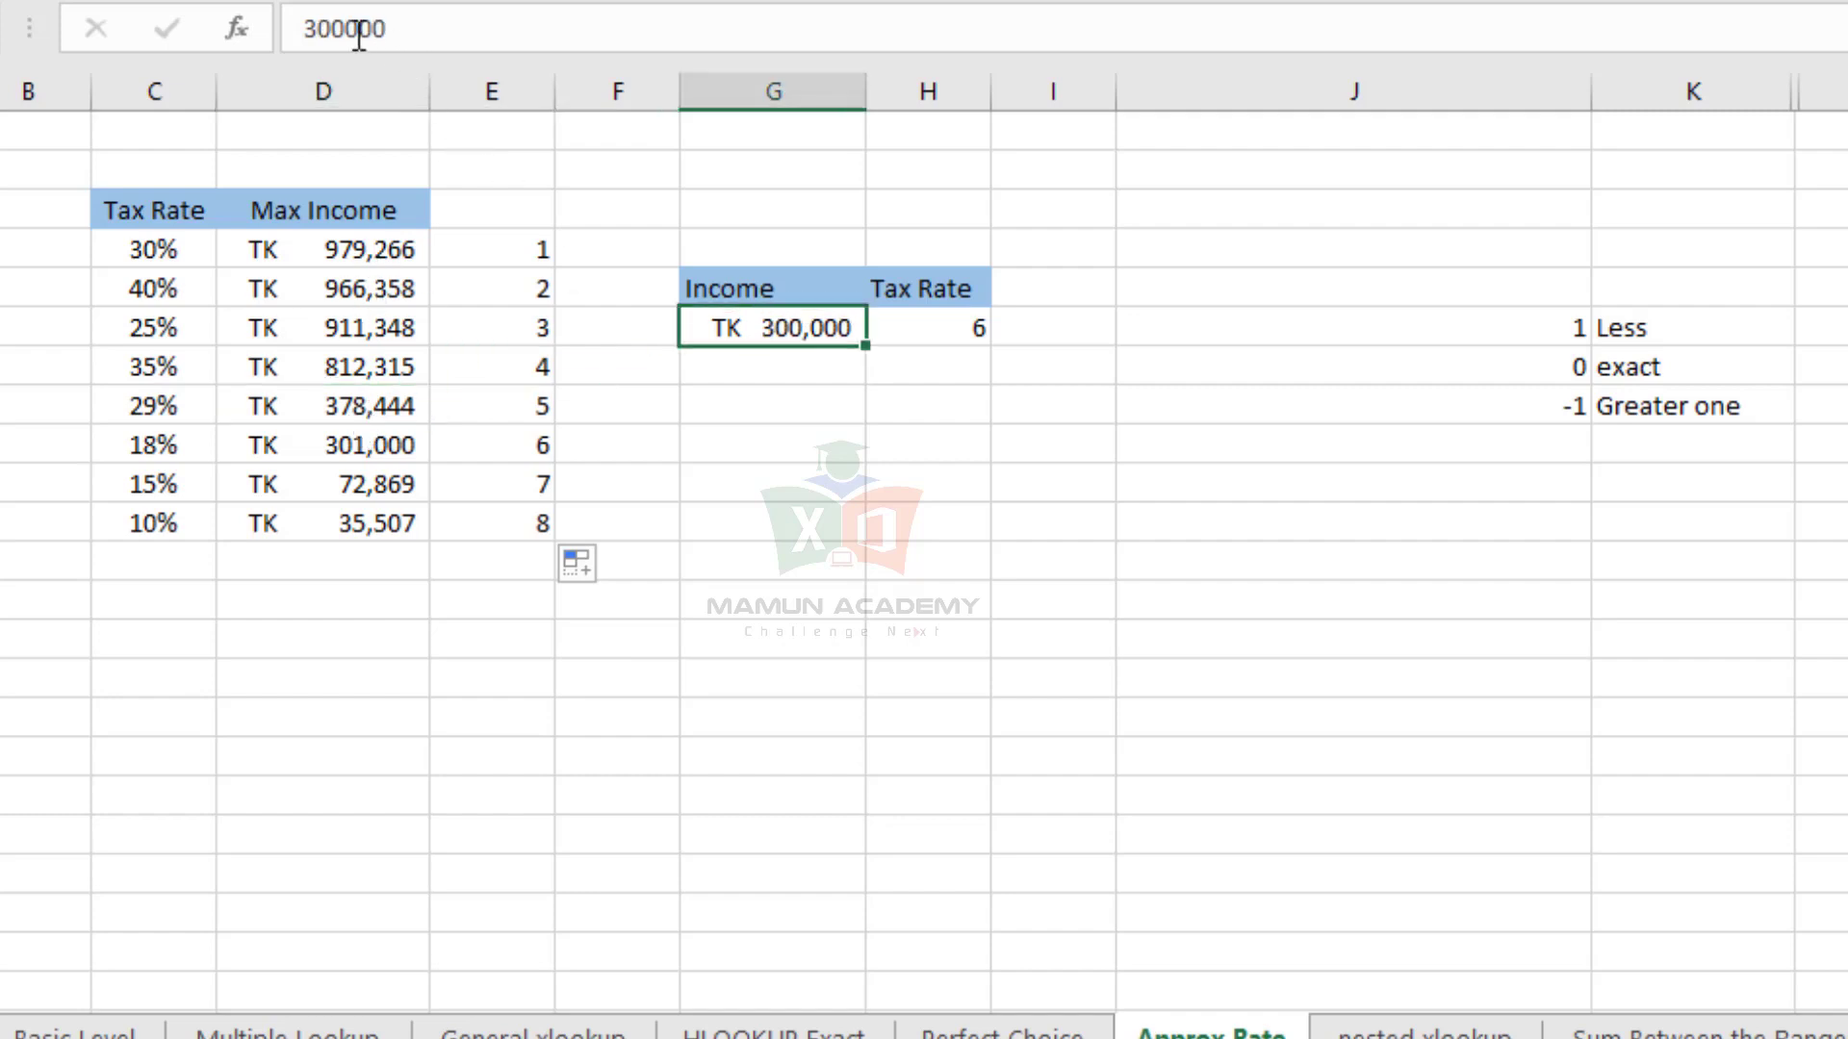
left_click(328, 30)
type("79")
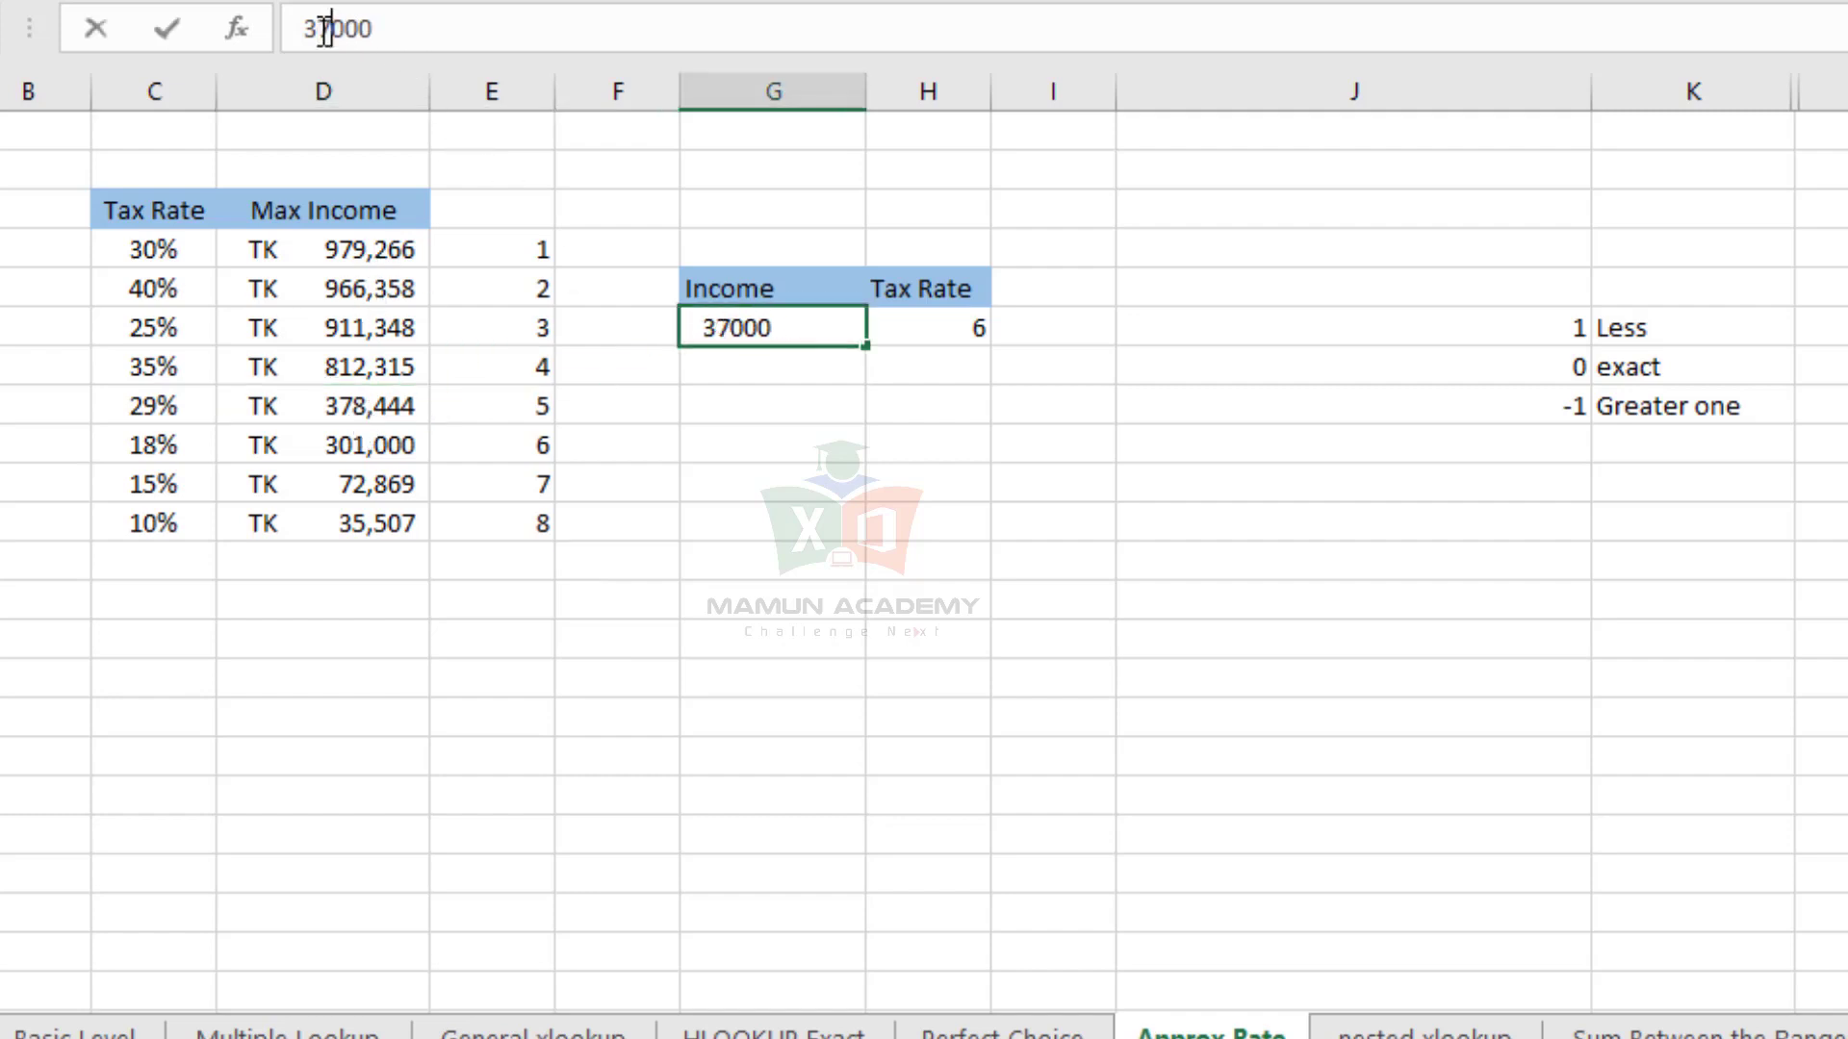
key("Return")
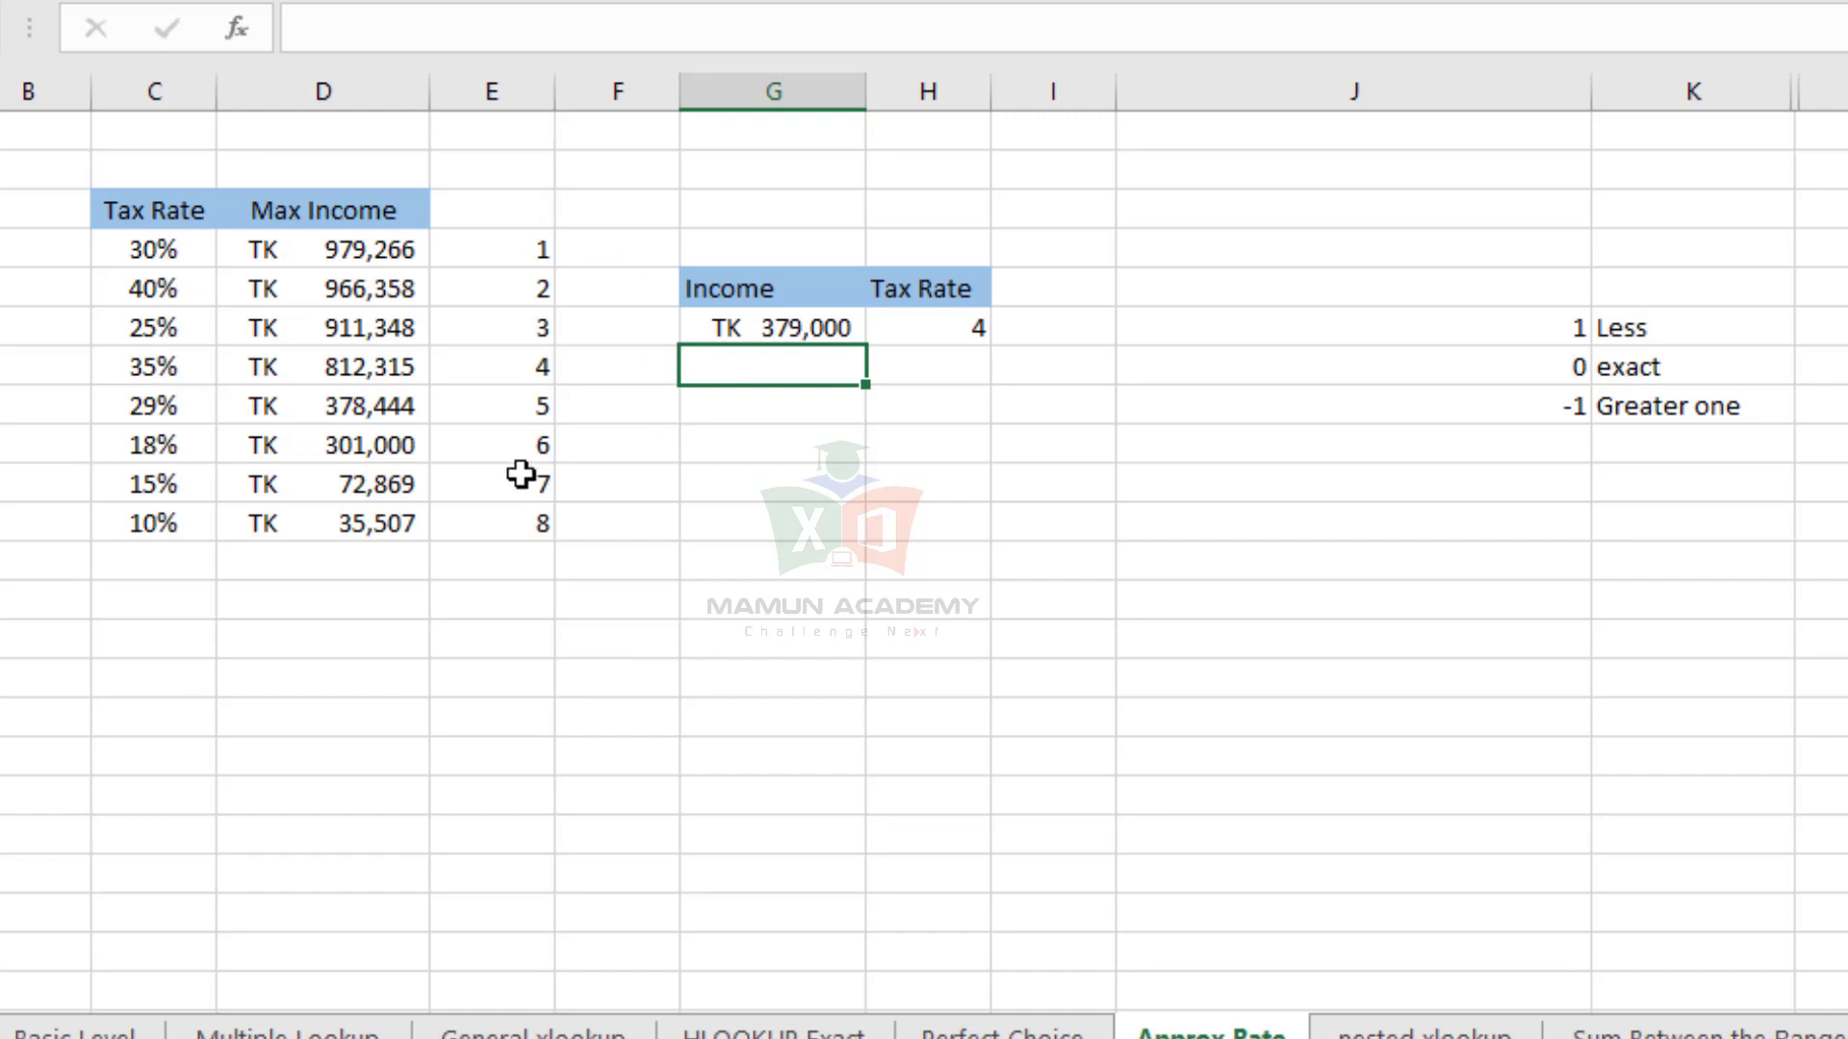
left_click_drag(533, 375, 337, 376)
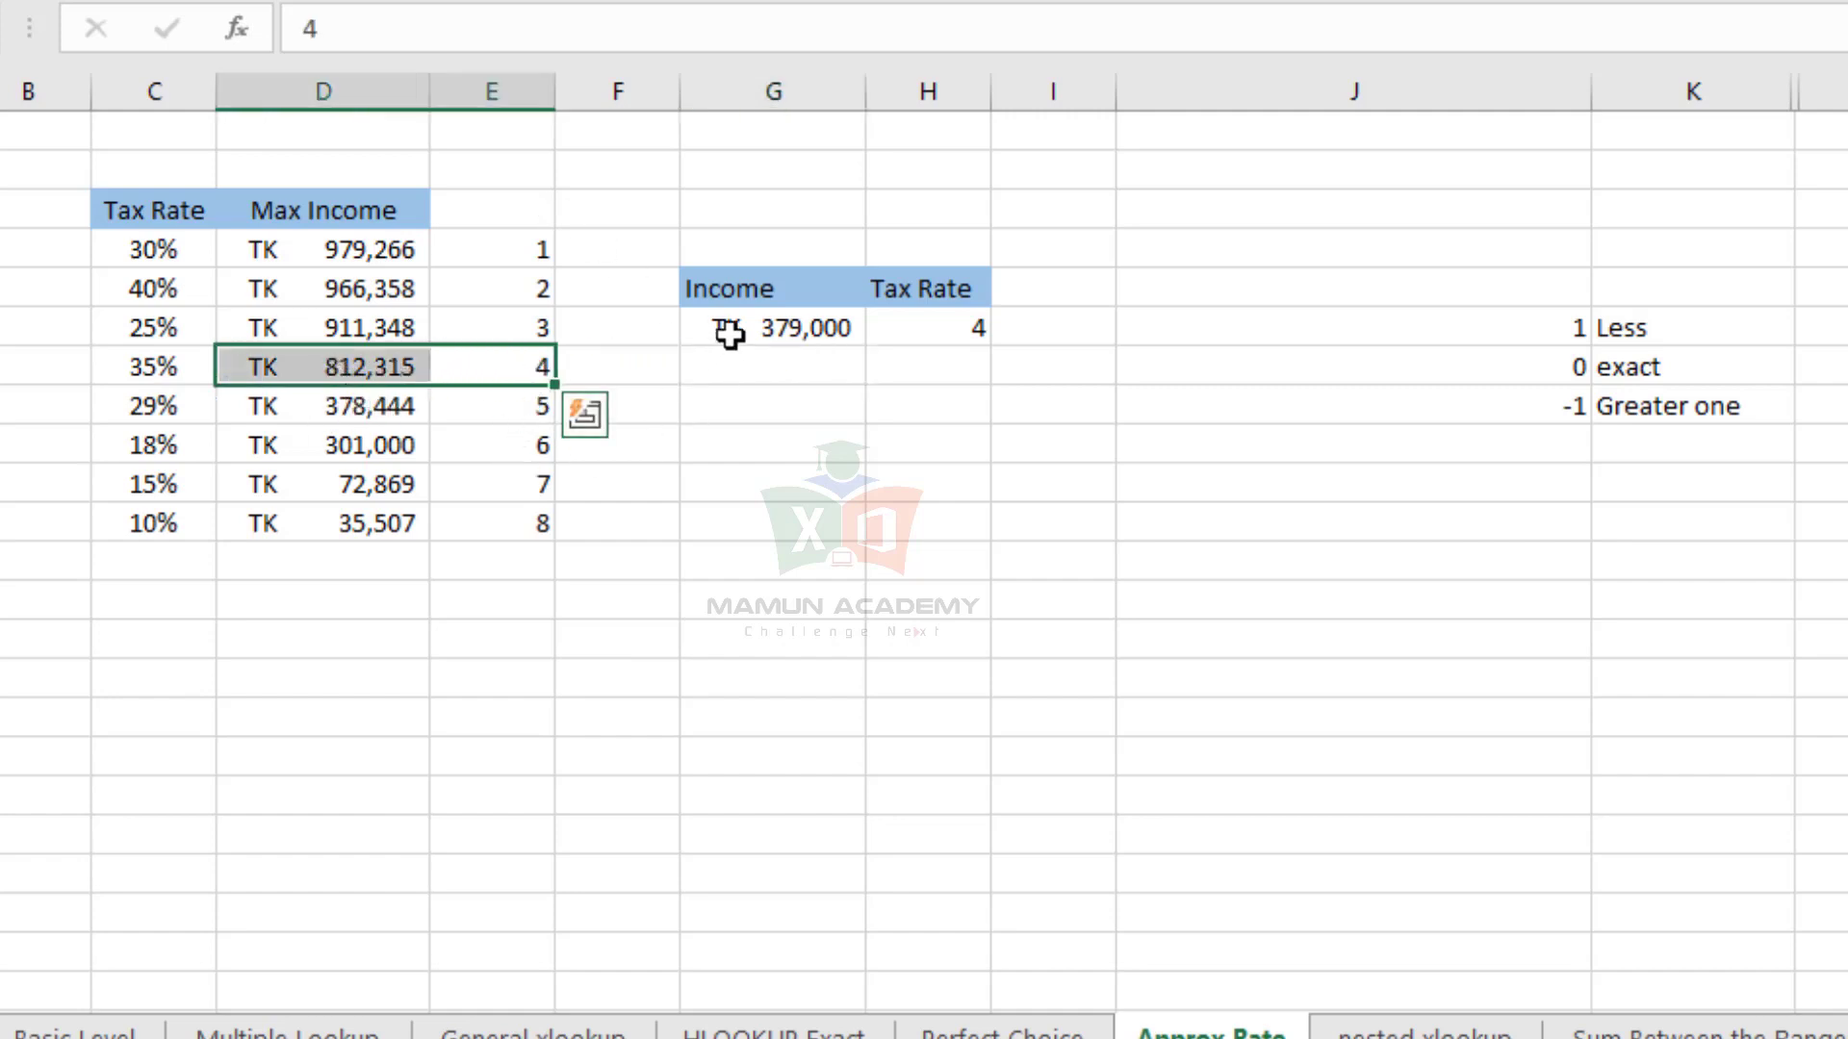
left_click(817, 317)
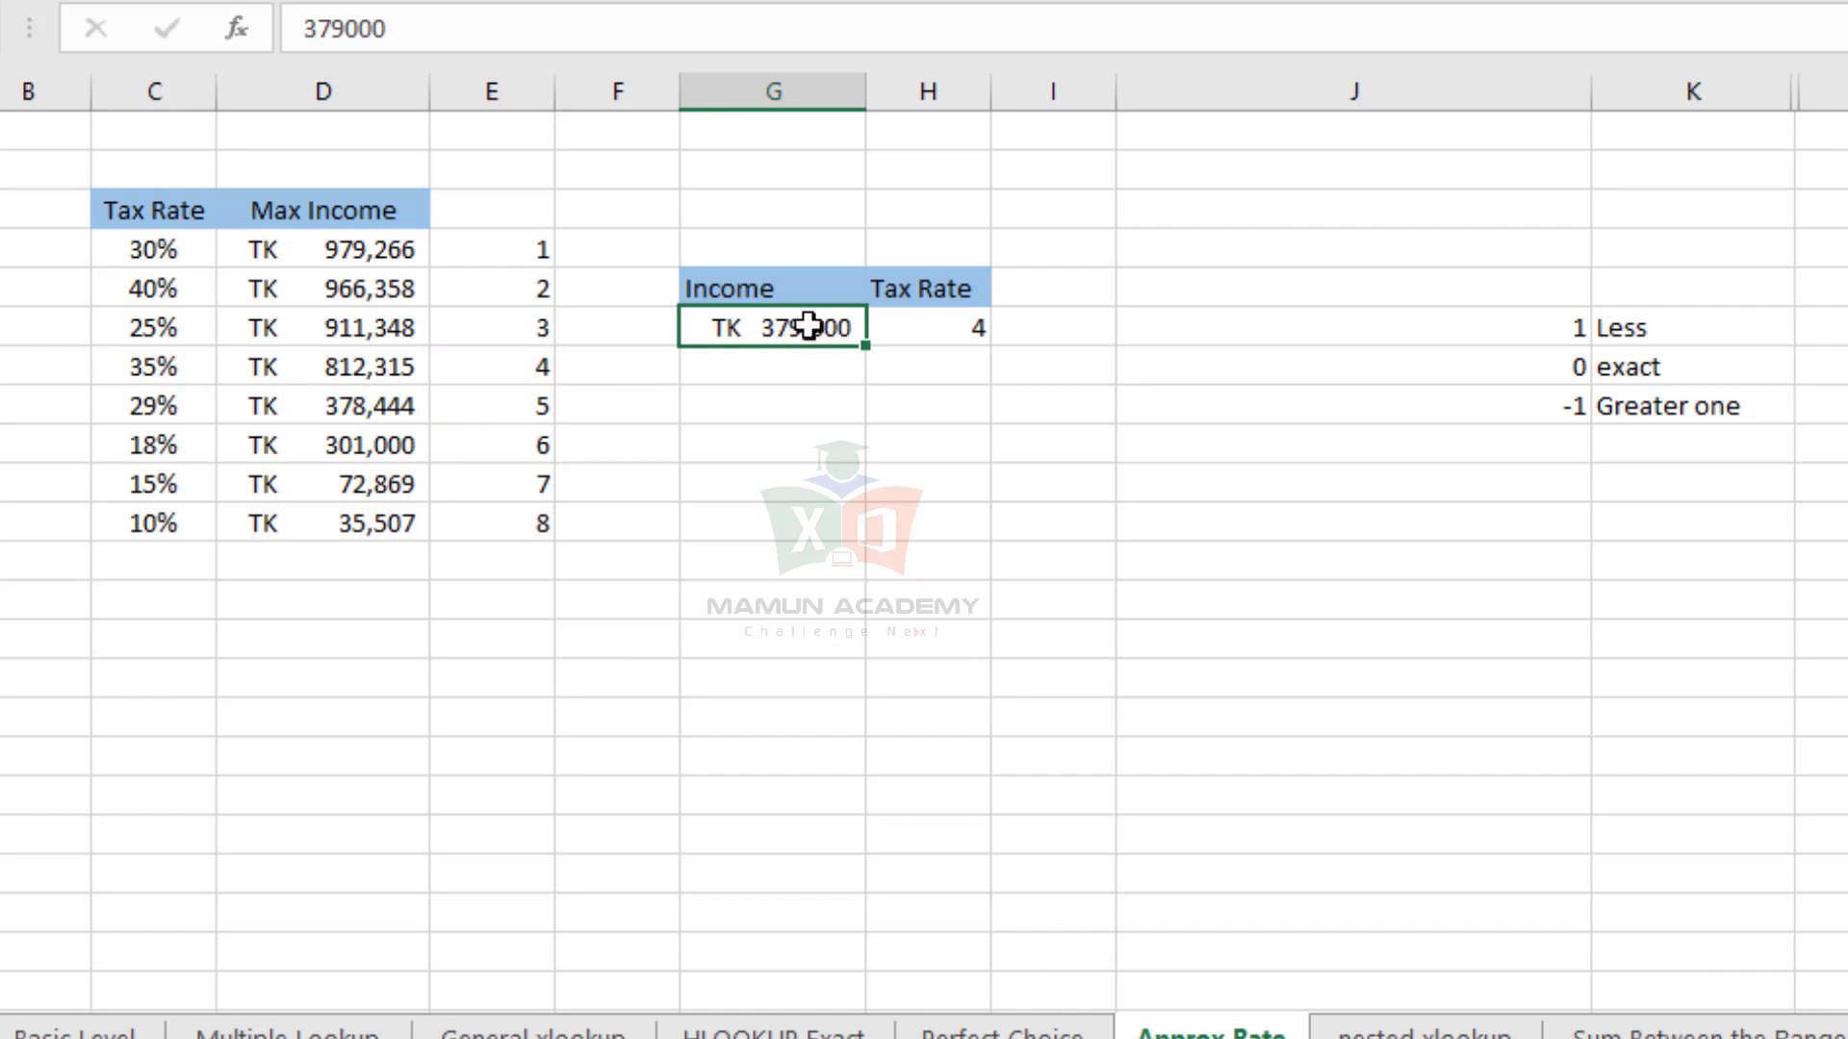
left_click_drag(809, 325, 810, 223)
left_click(804, 326)
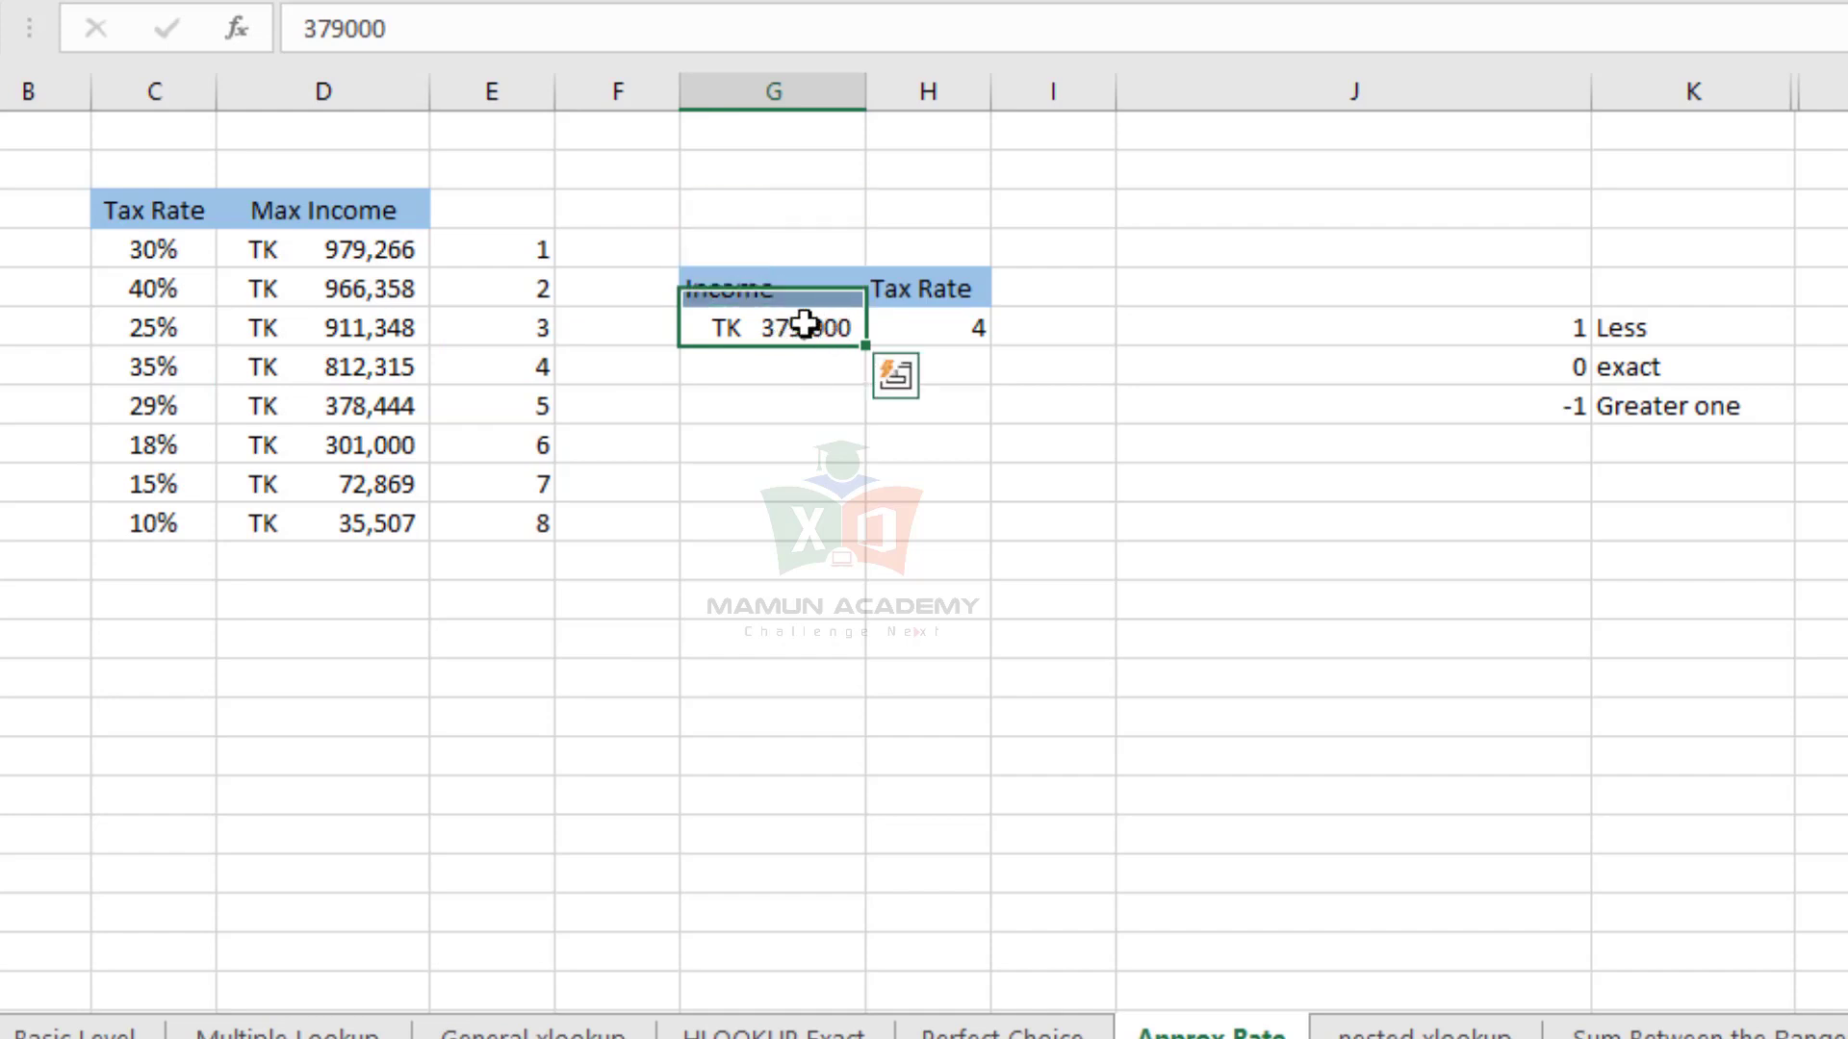
left_click_drag(805, 325, 803, 358)
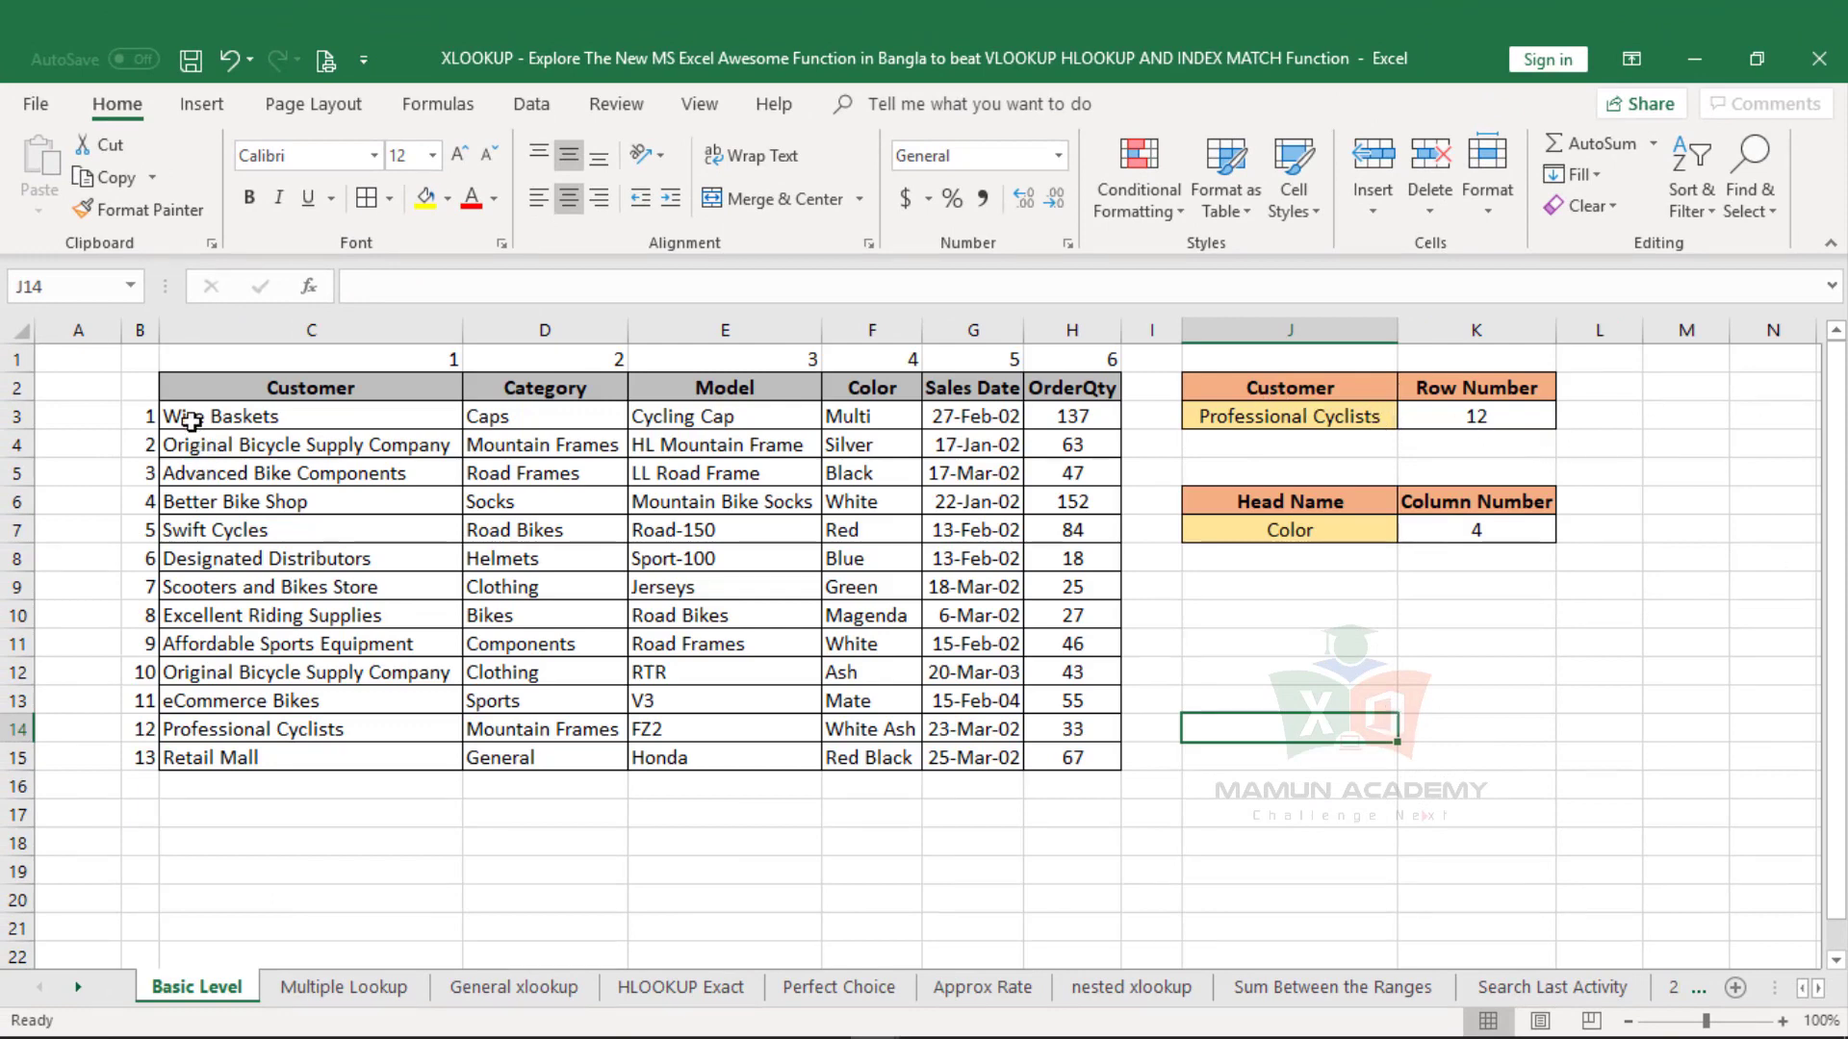
- Review the customer list and header row on the Basic Level sheet and the match type notes in J6:K8 on Approx Rate
left_click_drag(191, 421, 192, 759)
left_click_drag(359, 376, 973, 388)
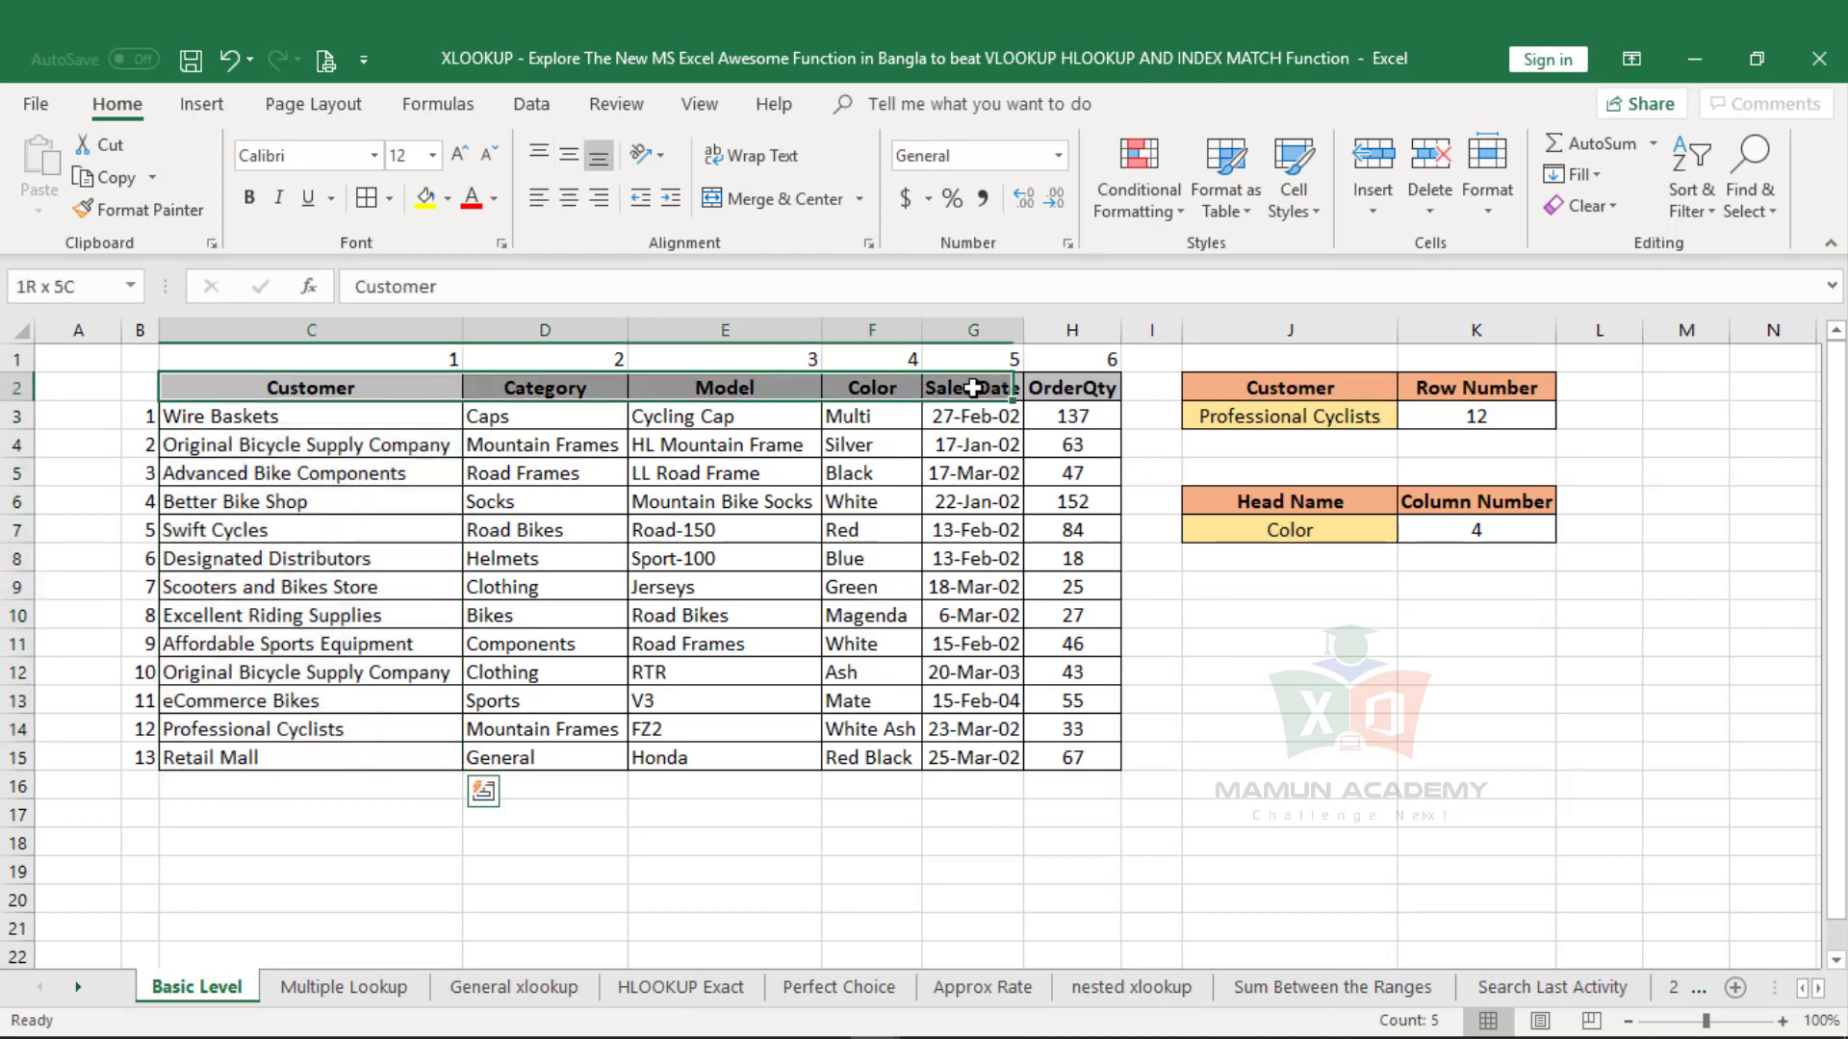
left_click(981, 987)
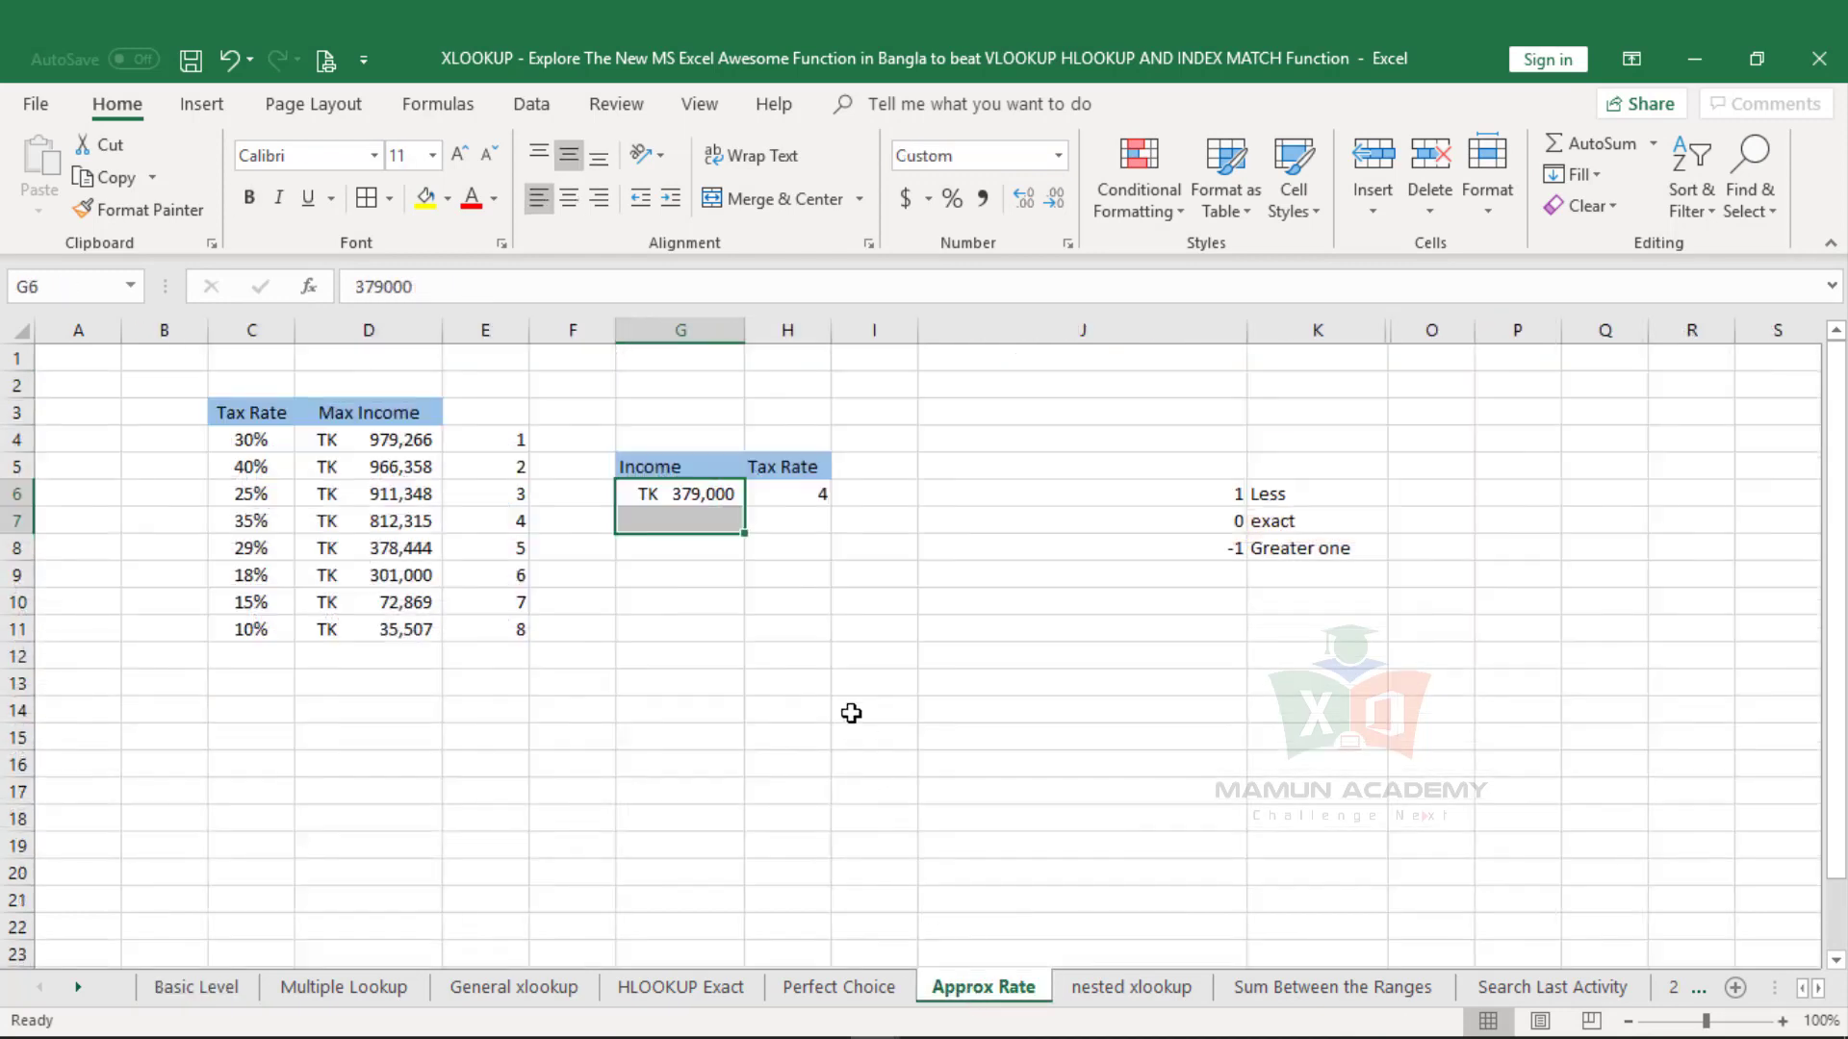
left_click_drag(1289, 494, 1236, 521)
left_click_drag(1354, 556, 1233, 549)
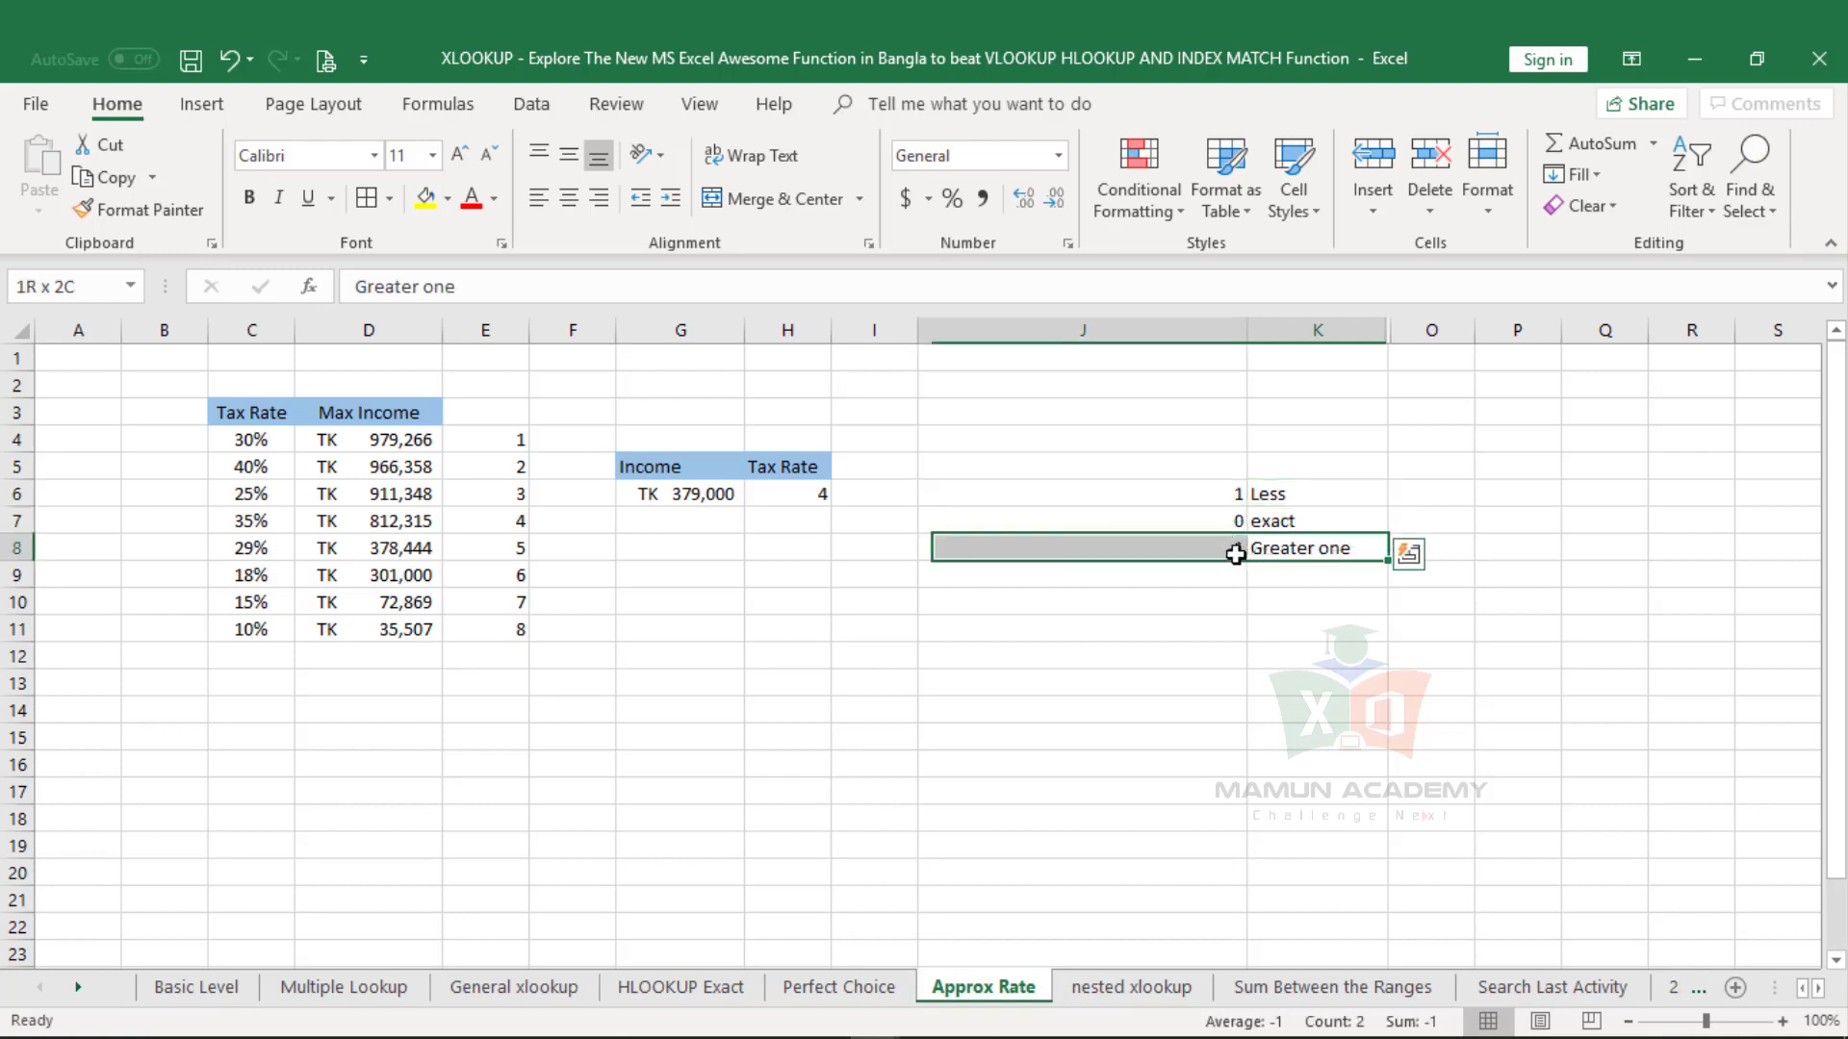
left_click_drag(1200, 470, 1350, 612)
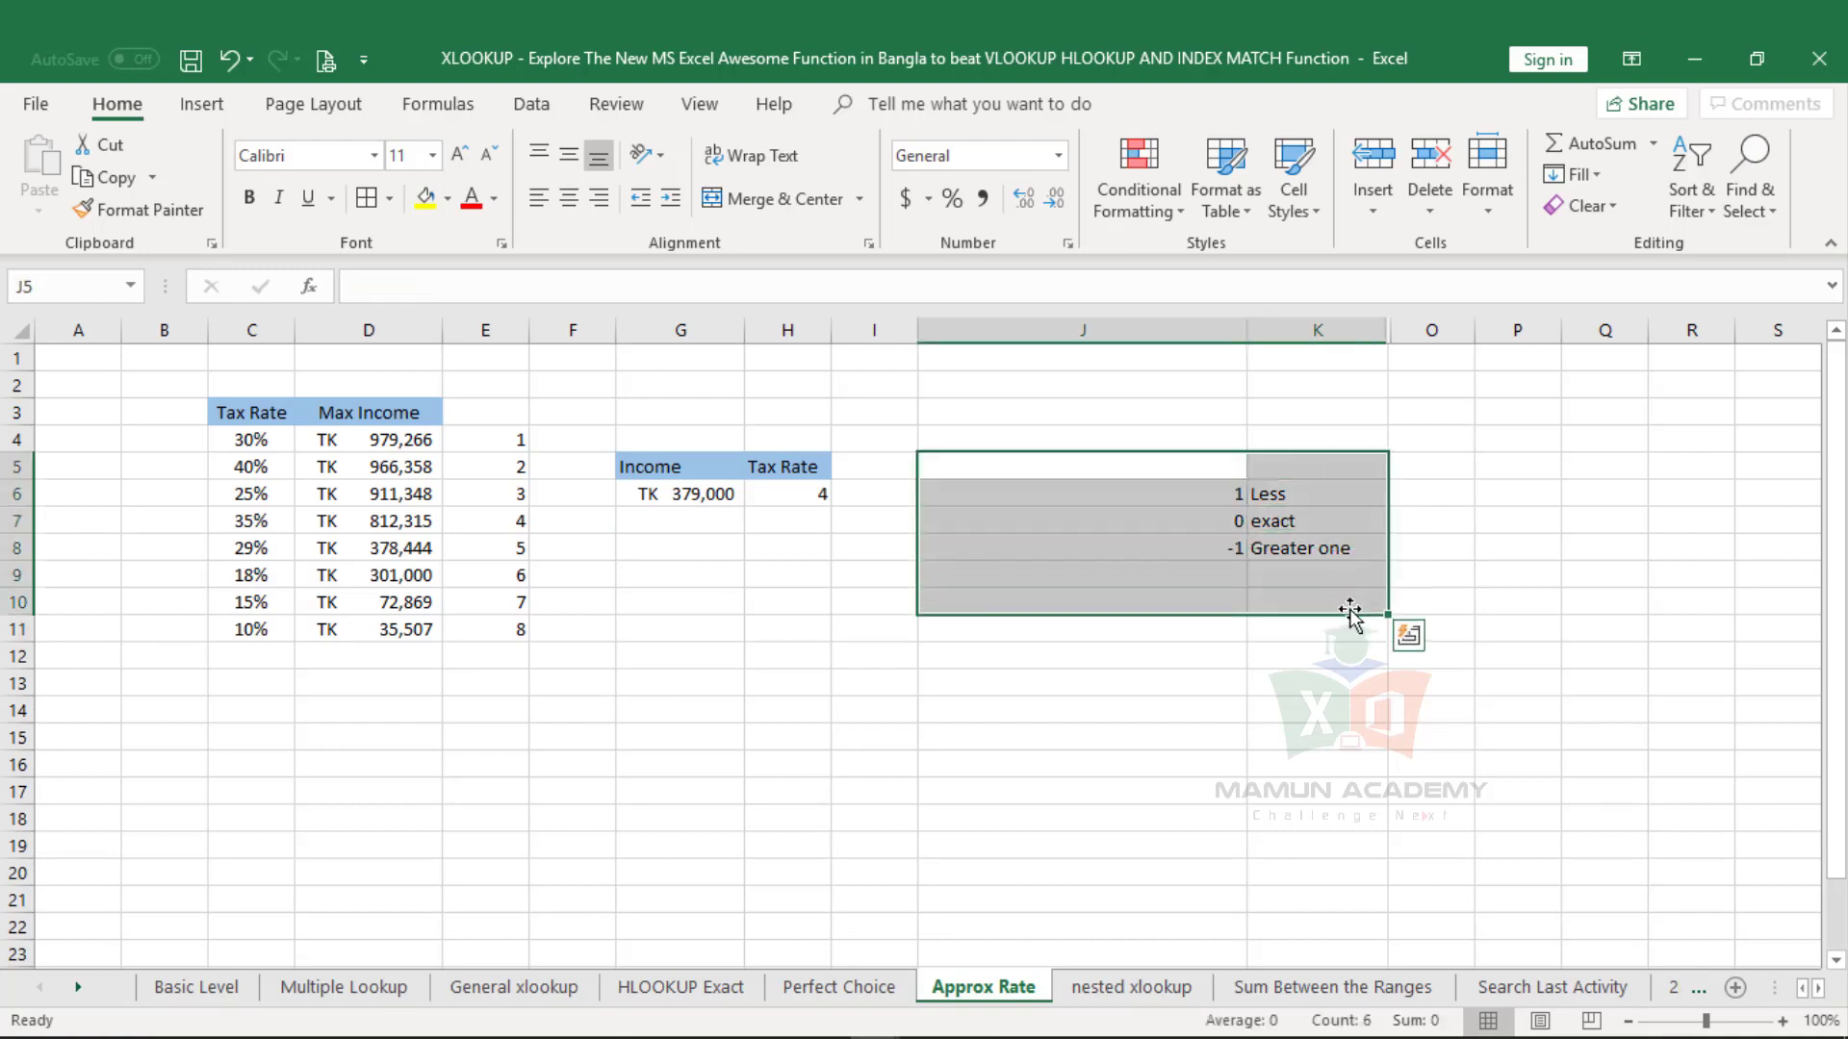